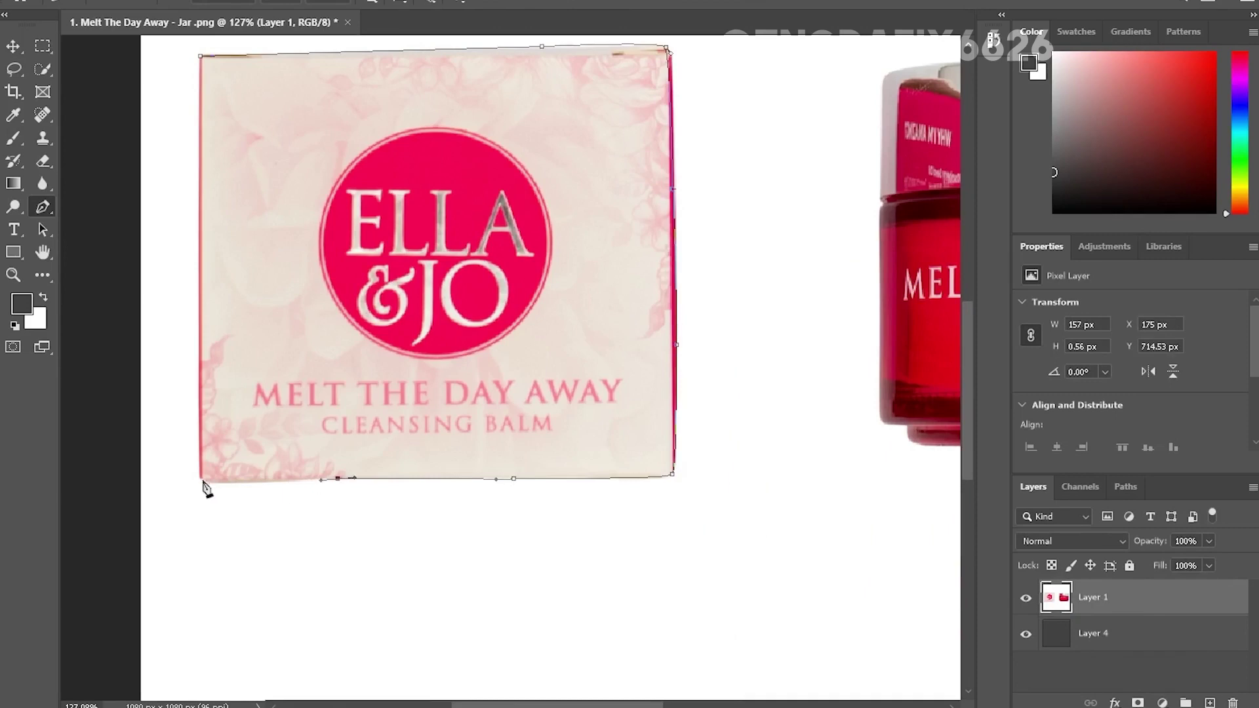
Close the Pen path around the cleansing balm box and copy the box onto its own layer
scroll(195, 475, up, 5)
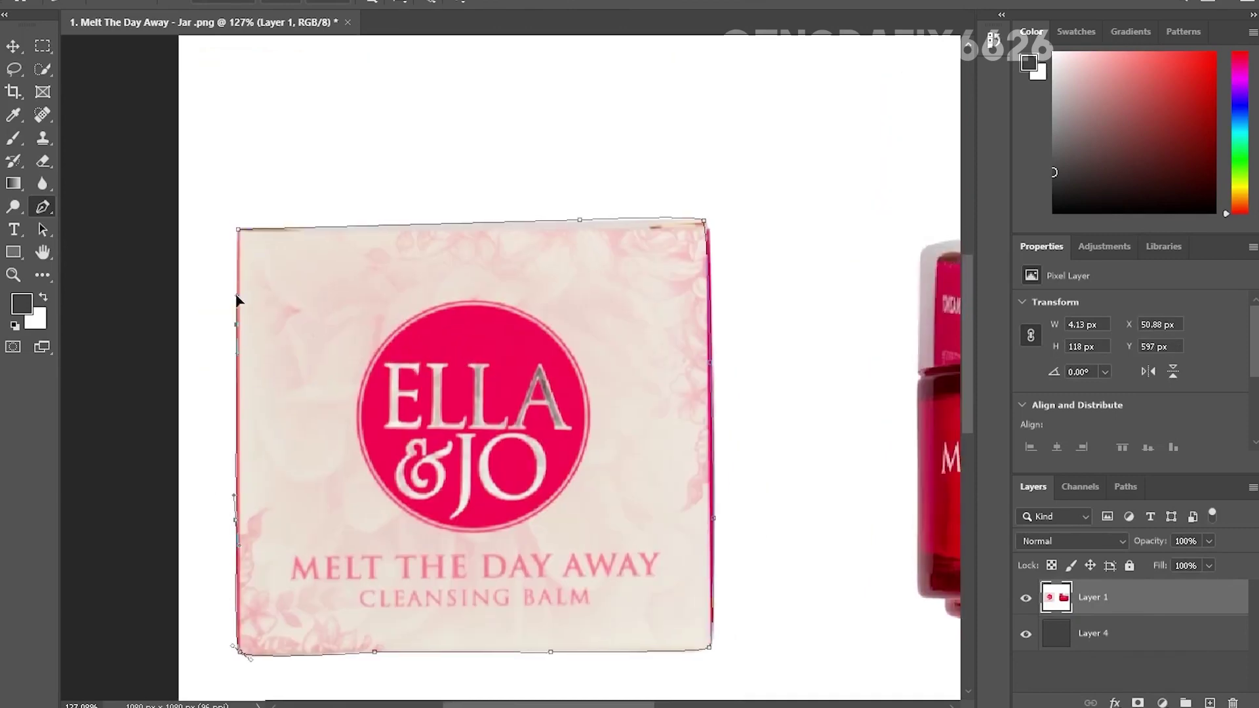
right_click(248, 243)
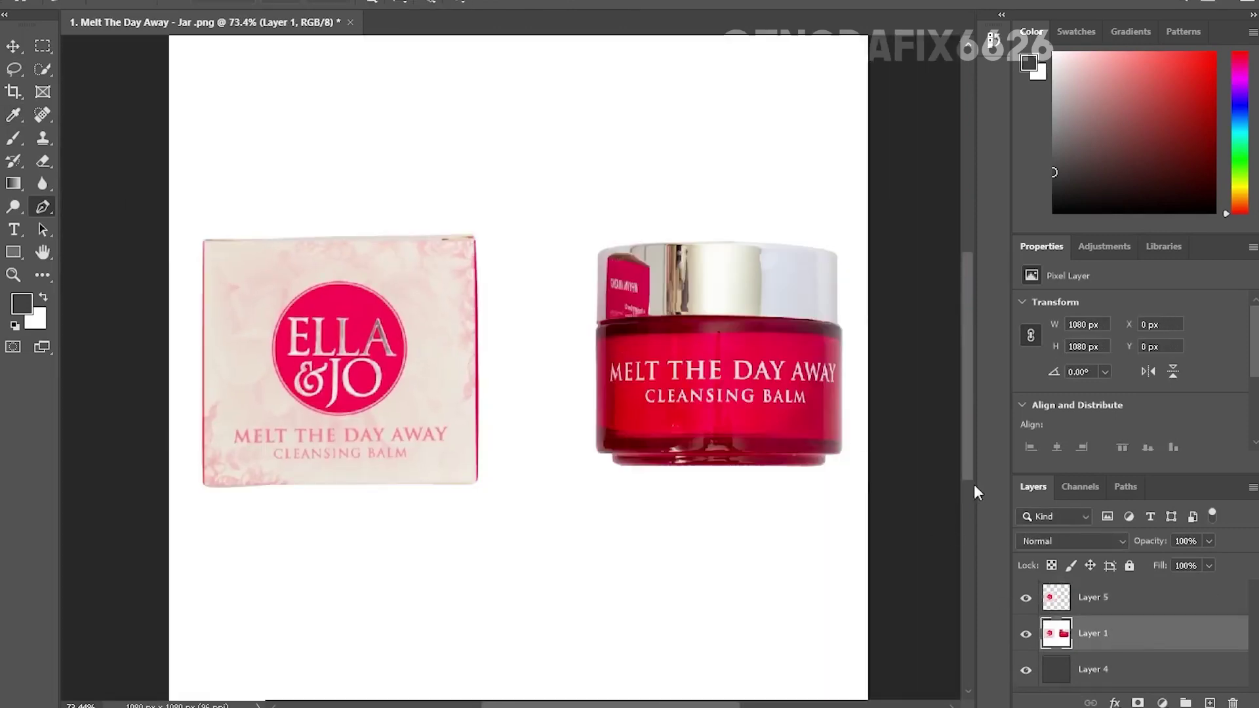
Trace the jar's lid with a Pen path from its left edge across the top to the right side
scroll(626, 217, up, 5)
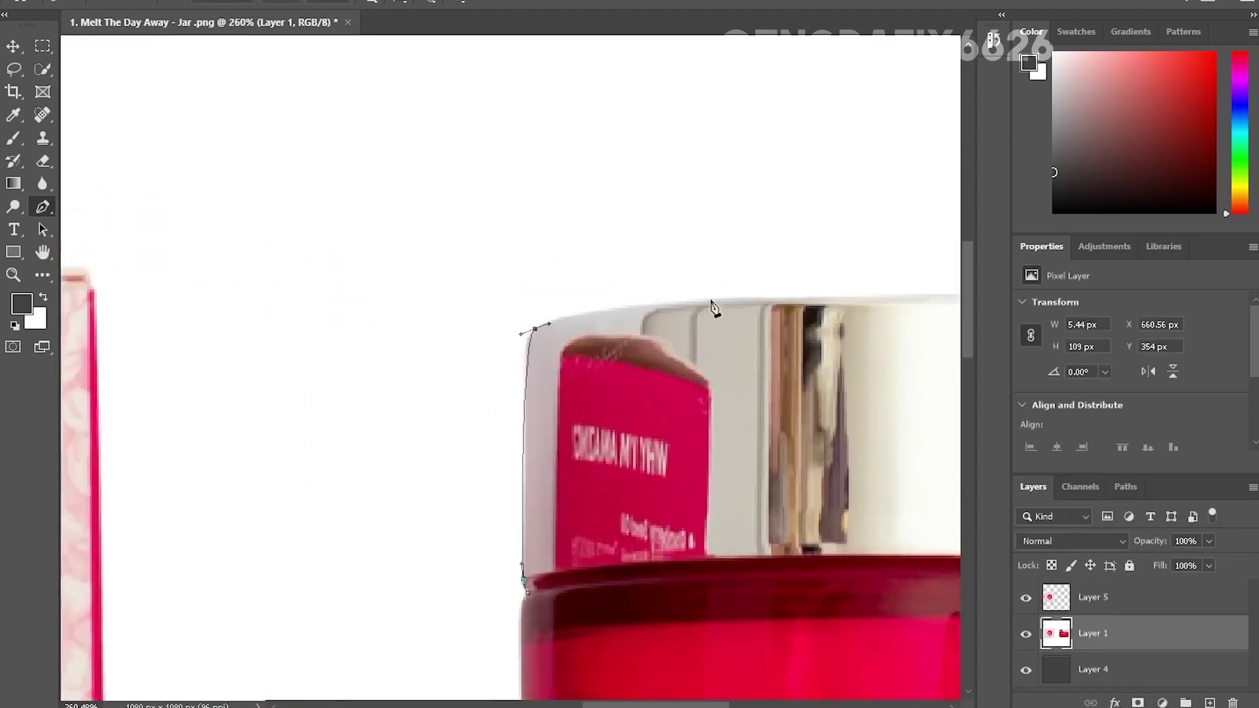
click(713, 305)
scroll(713, 273, down, 3)
scroll(490, 279, up, 3)
click(502, 521)
scroll(514, 489, down, 5)
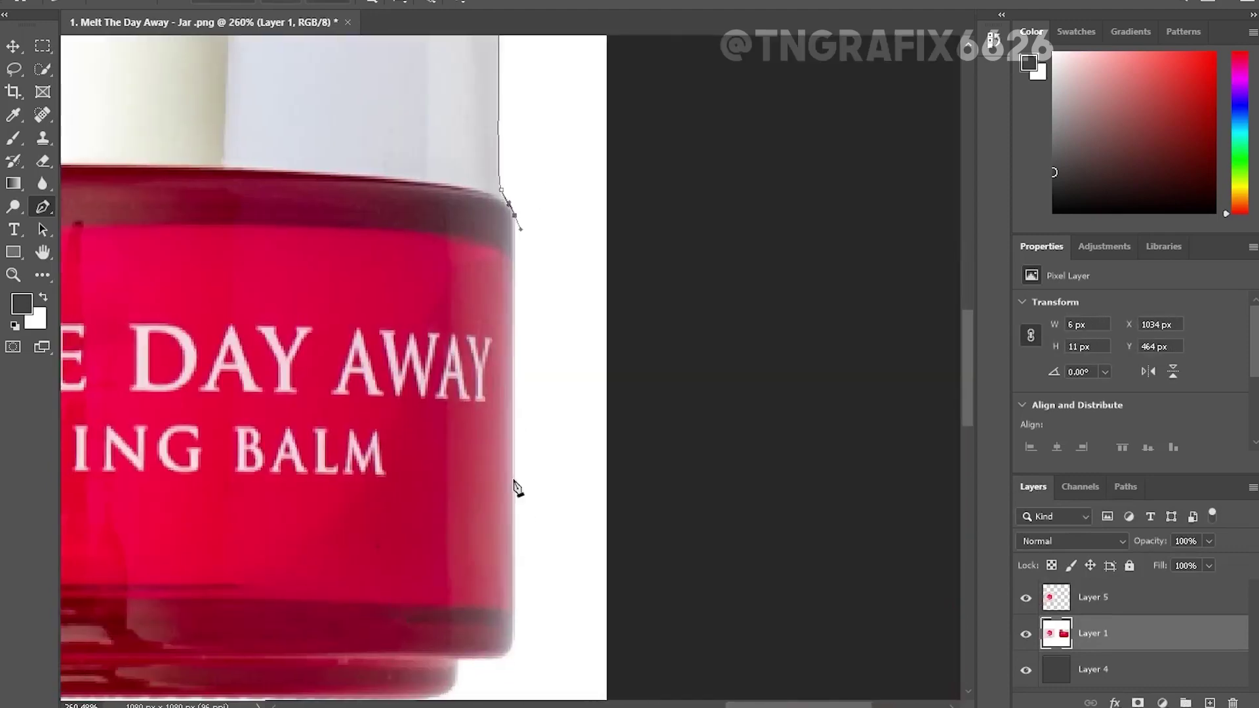
Continue the Pen path down the jar's right side, around the stepped base and up the left side
scroll(514, 488, down, 4)
scroll(562, 464, left, 2)
click(691, 388)
drag(636, 425, 628, 437)
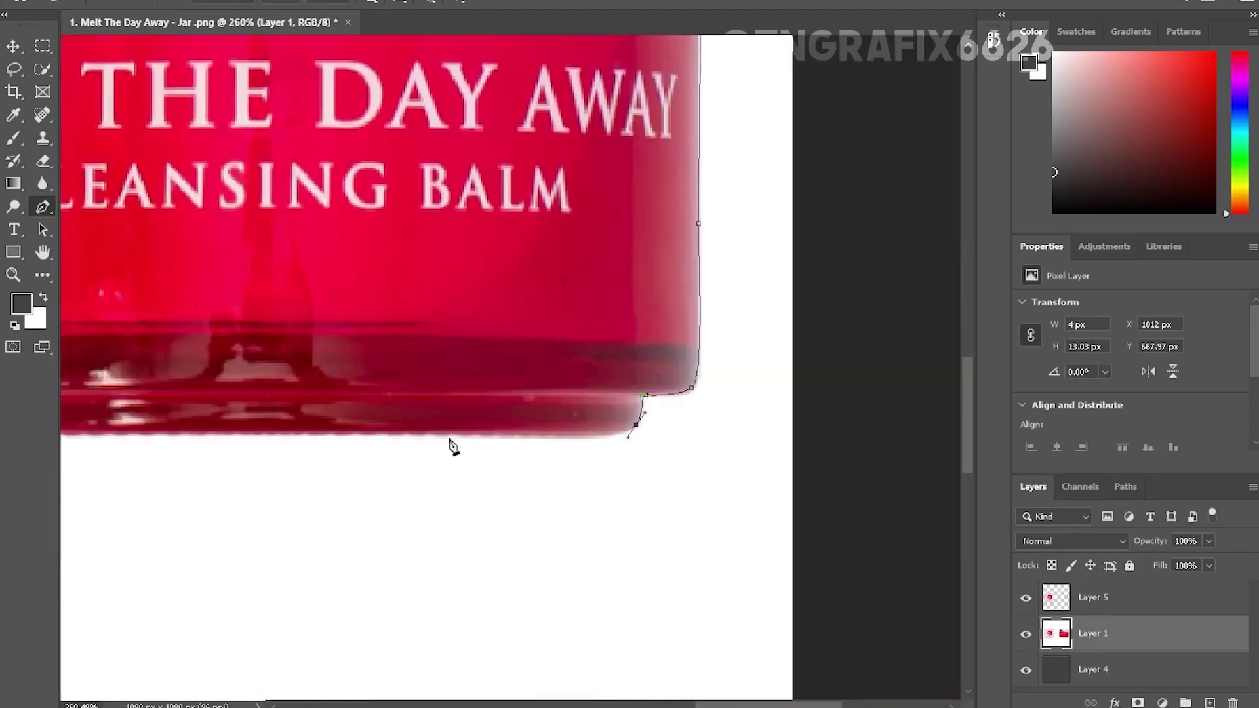
scroll(550, 438, left, 6)
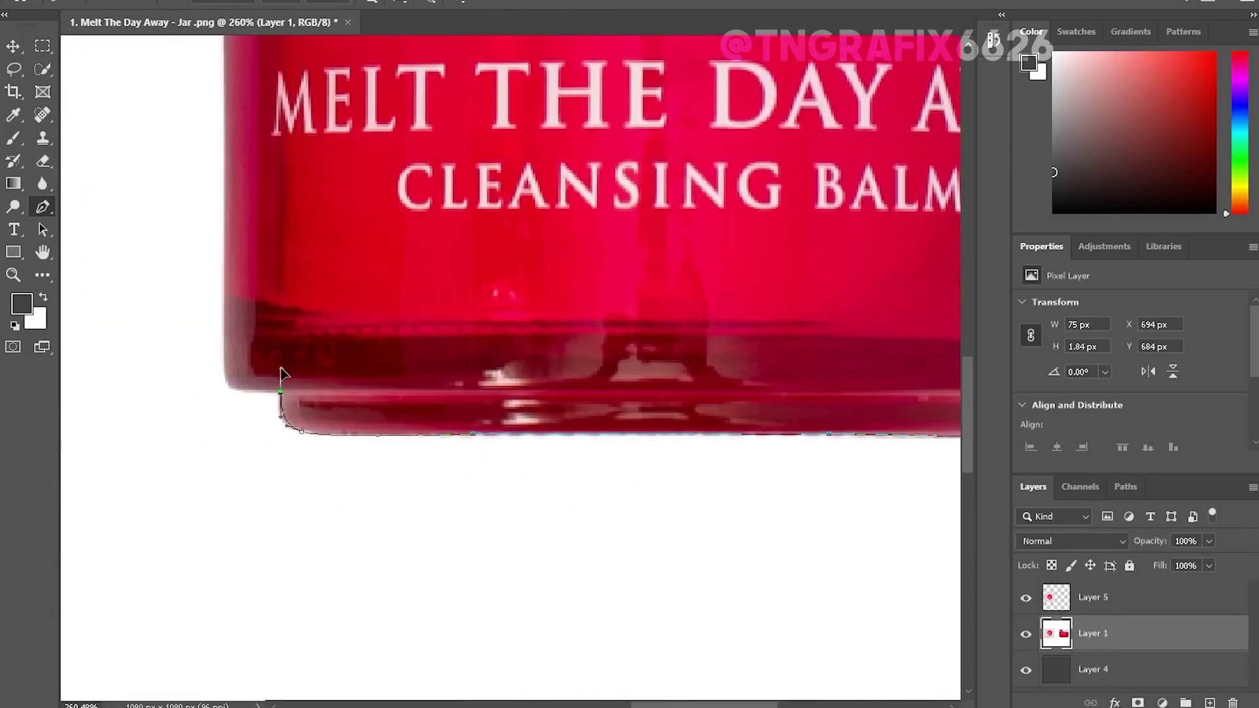
drag(280, 373, 558, 350)
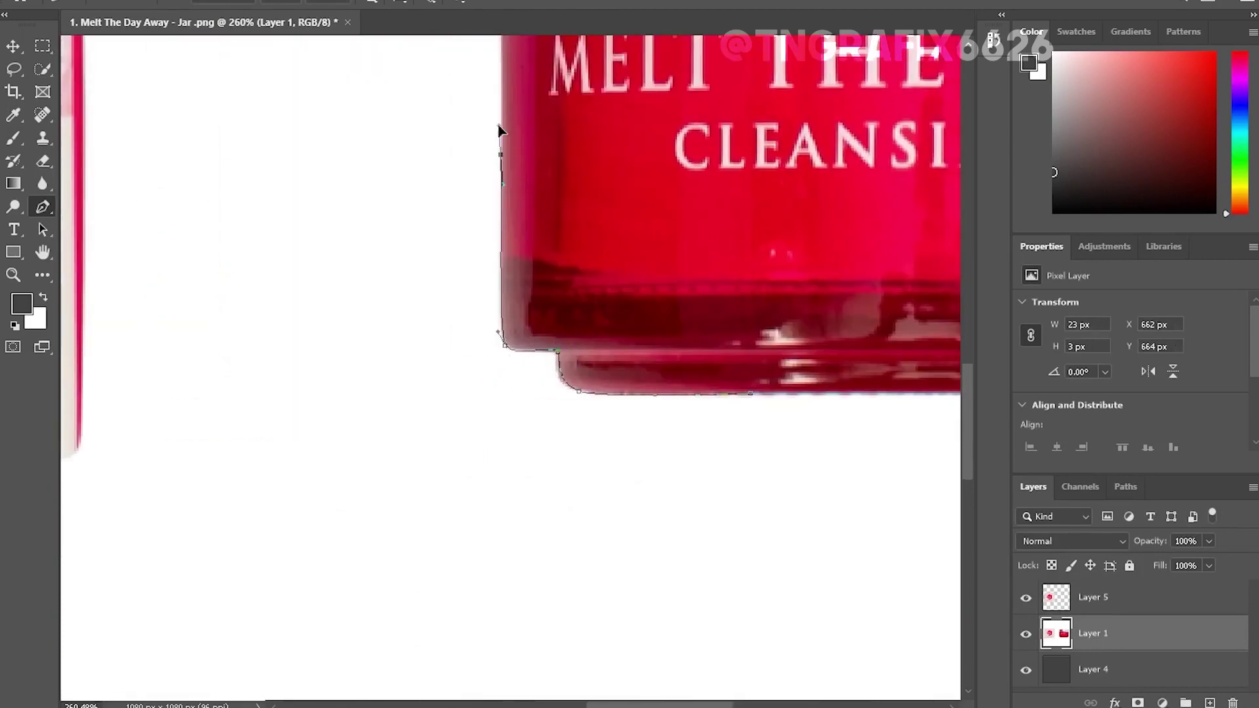
drag(499, 131, 468, 426)
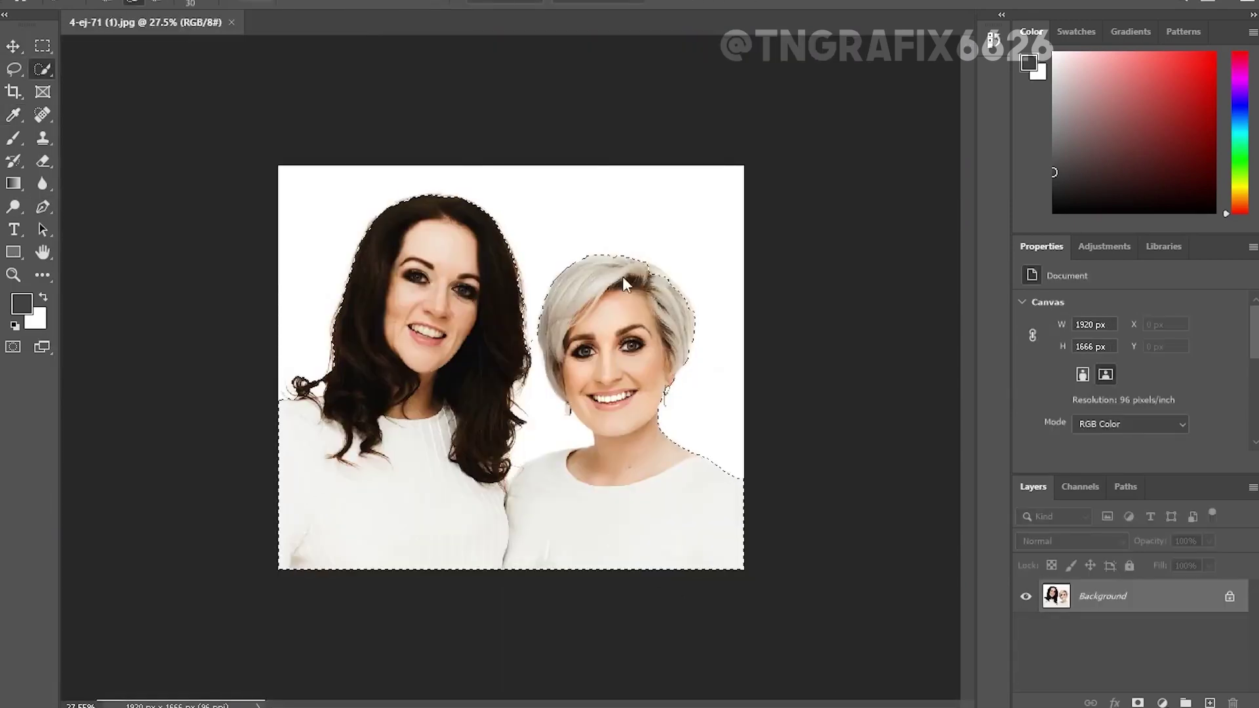
Refine the Quick Selection of the two women around the earring, between their hair and inside the gap beside the curl
scroll(640, 391, up, 5)
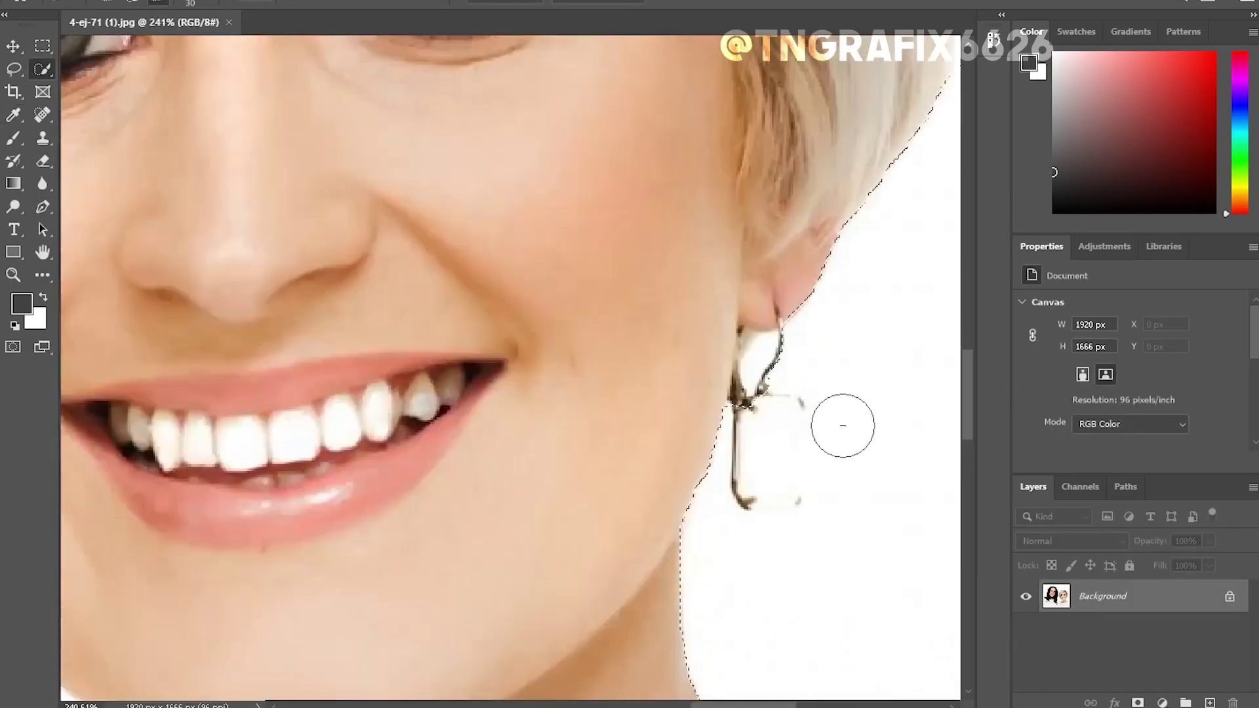
scroll(739, 405, down, 5)
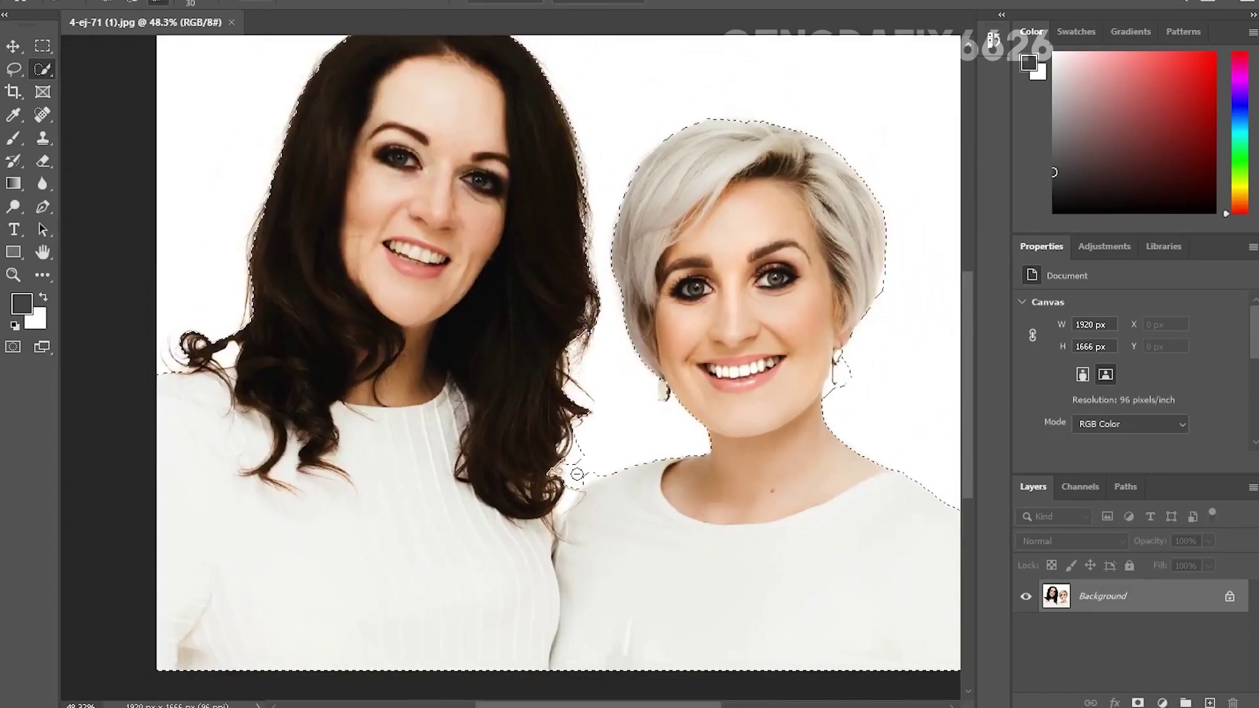
scroll(577, 453, up, 6)
scroll(743, 301, down, 5)
scroll(655, 283, up, 4)
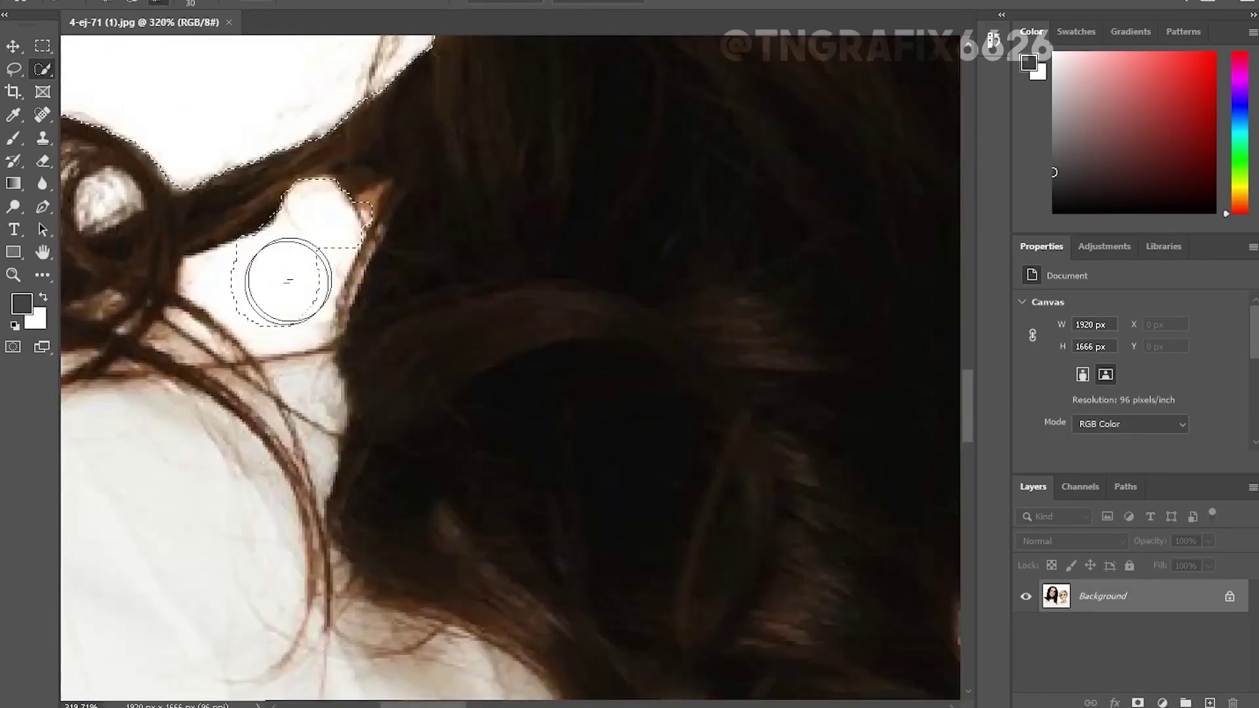
scroll(281, 281, down, 5)
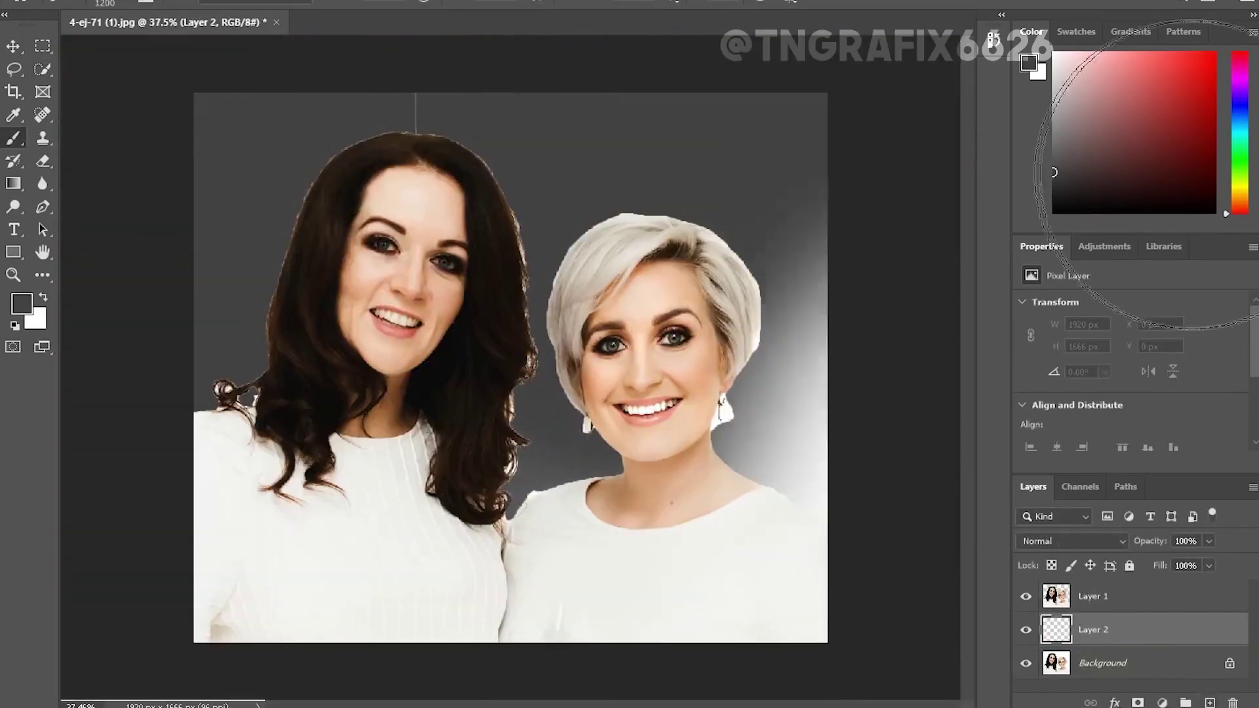
Paint Layer 2, beneath the cutout of the two women, entirely dark grey as a backdrop
drag(754, 328, 843, 534)
click(400, 95)
scroll(407, 263, up, 3)
scroll(719, 384, down, 4)
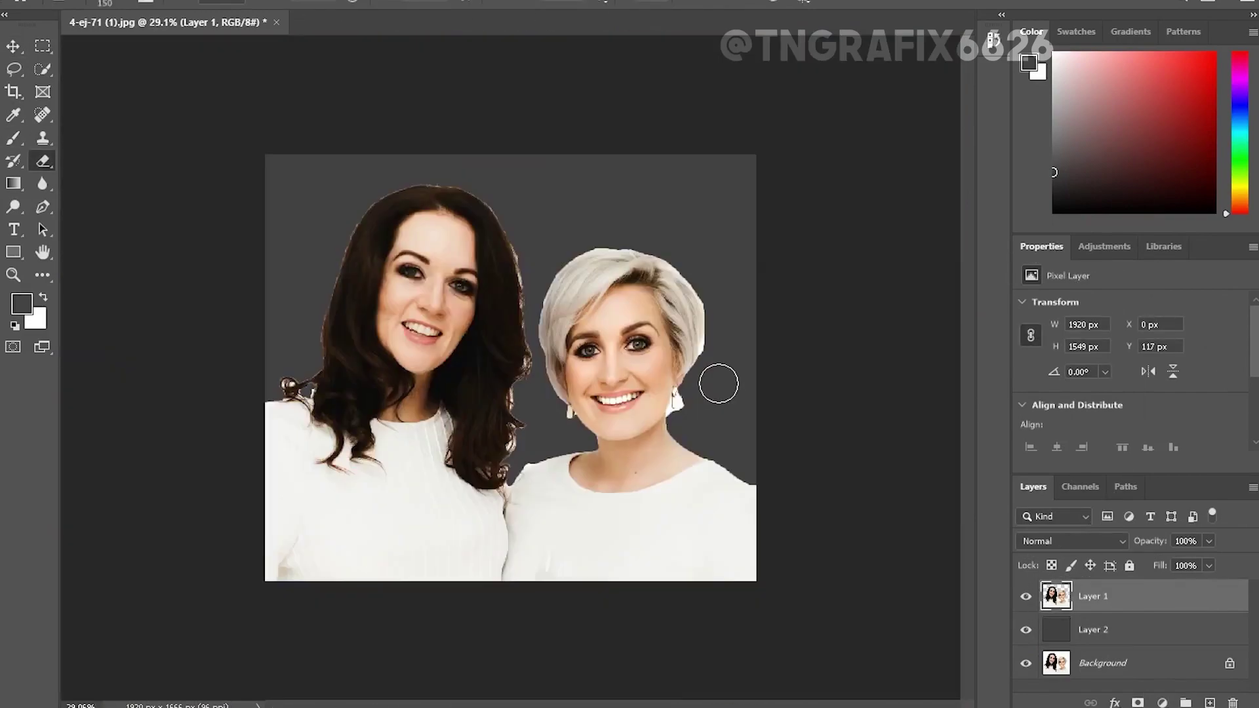
Open Select and Mask for the cutout, refine the edge around the dark-haired woman's curl and set the preview transparency to 100%
right_click(619, 329)
click(662, 382)
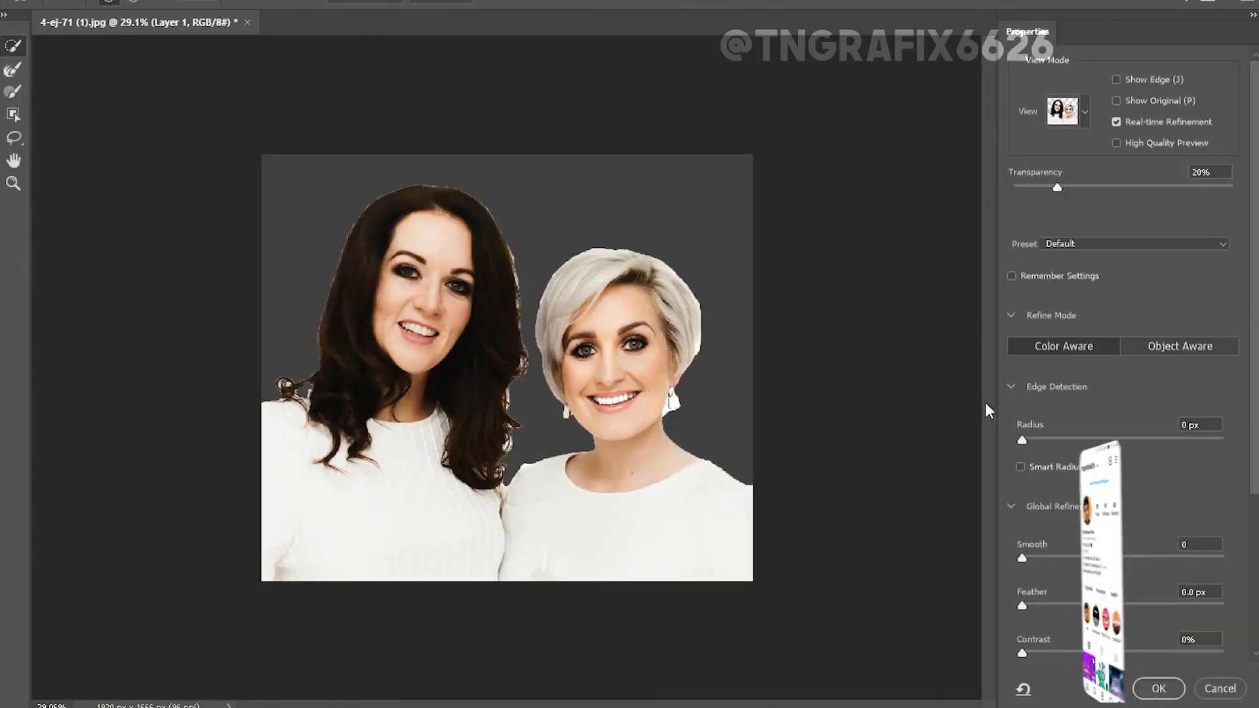
key(r)
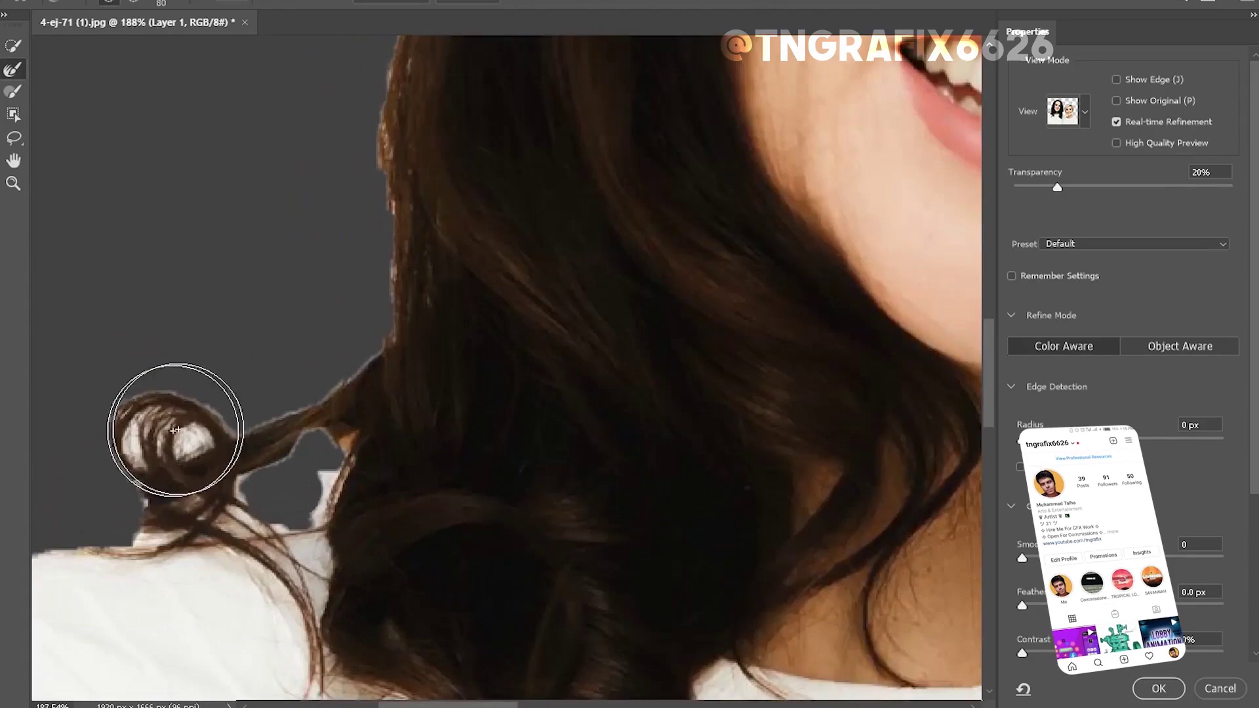
drag(169, 436, 323, 483)
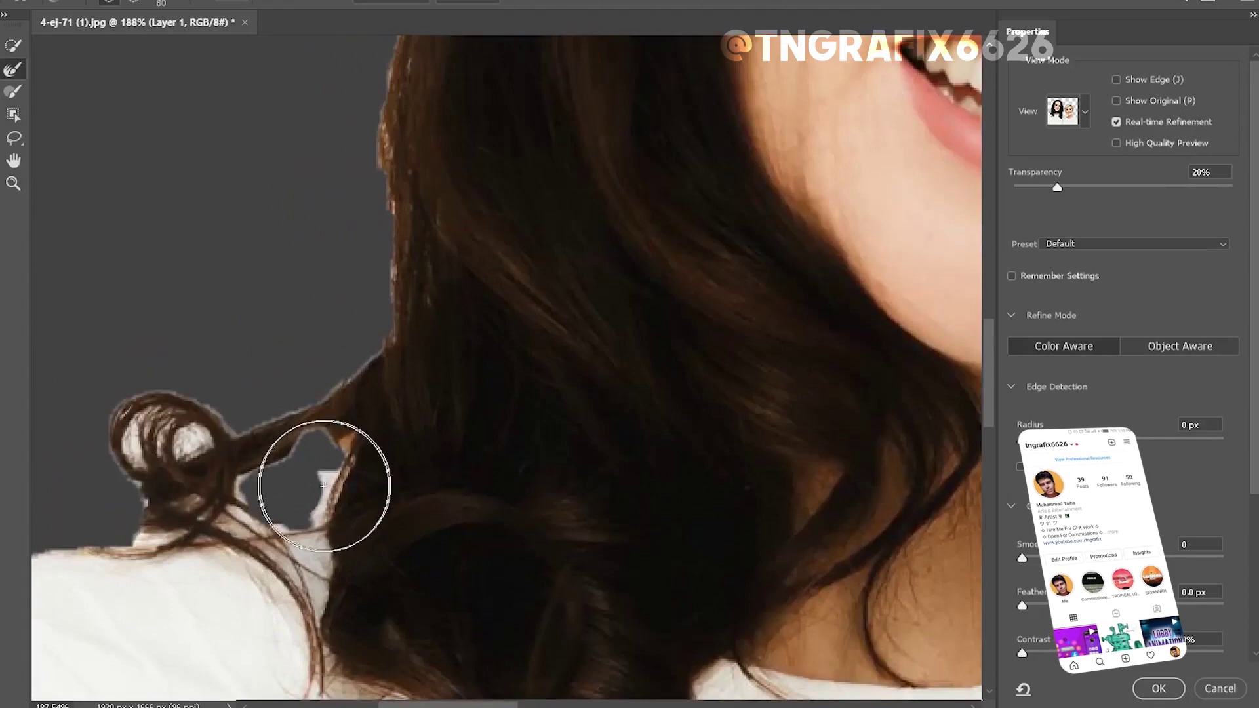
drag(151, 459, 170, 466)
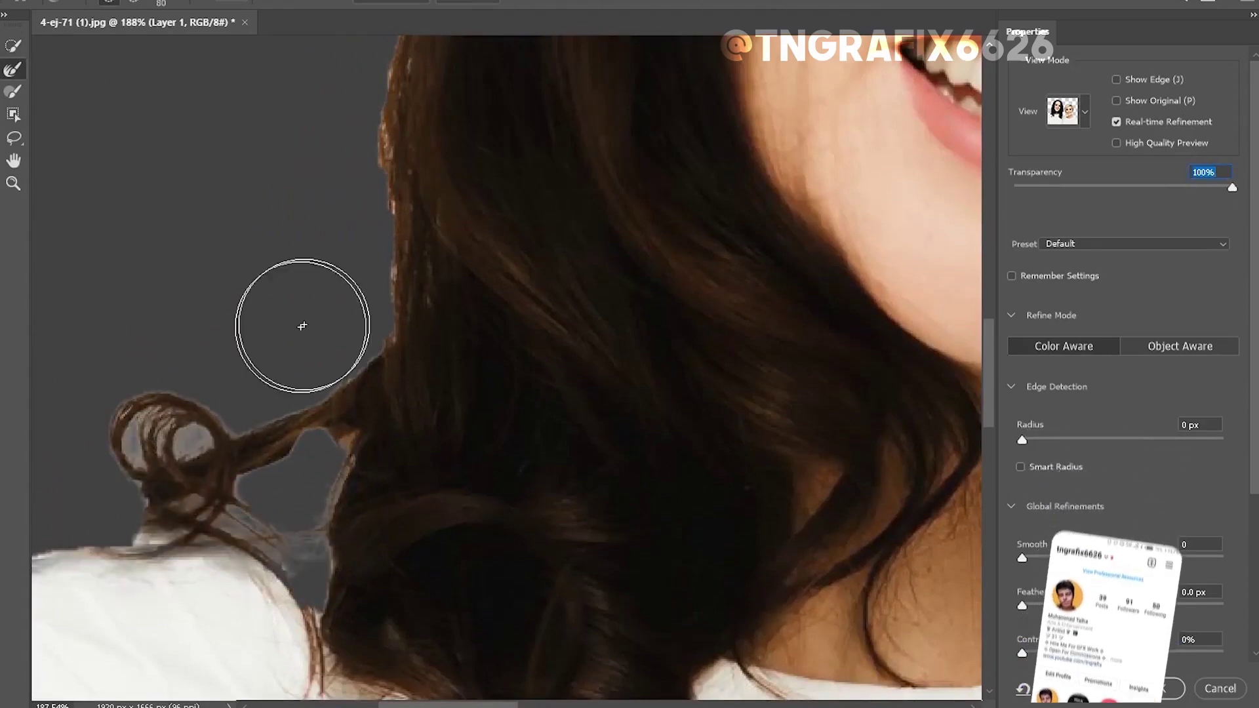
Refine the edge of the dark hair around the head and down to the shoulder with the Refine Edge Brush
scroll(364, 372, up, 3)
scroll(256, 321, up, 10)
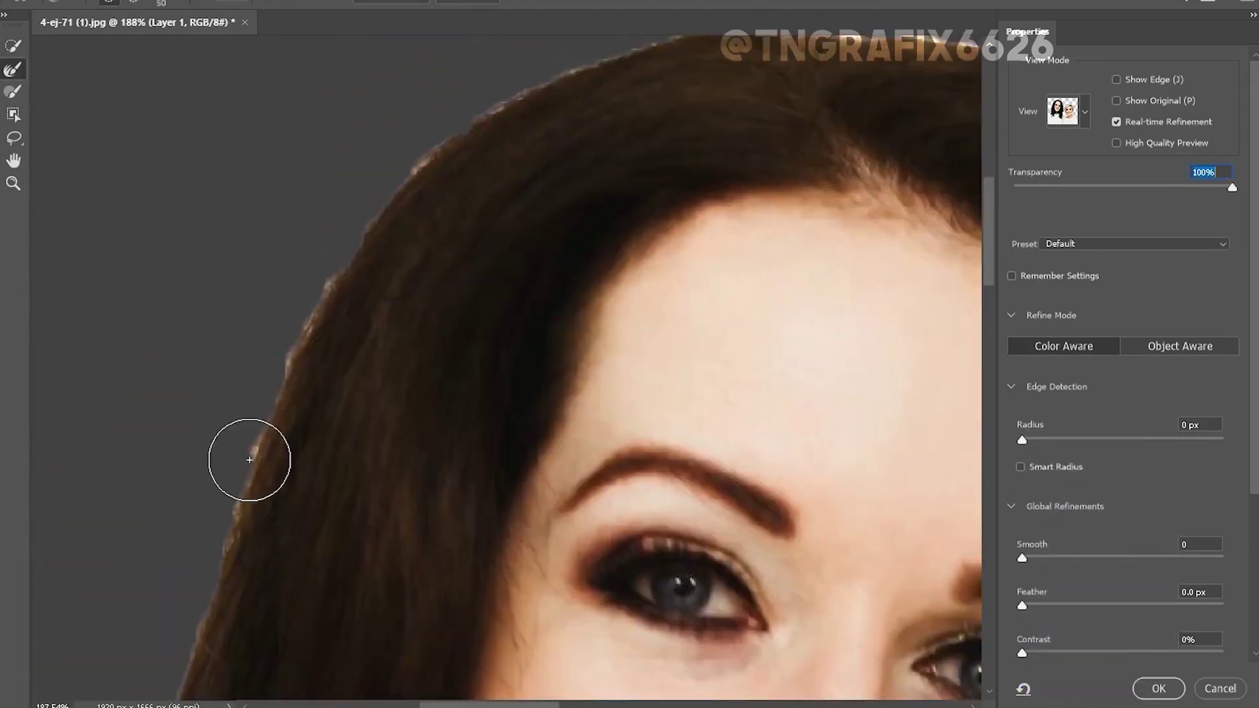
scroll(466, 343, down, 10)
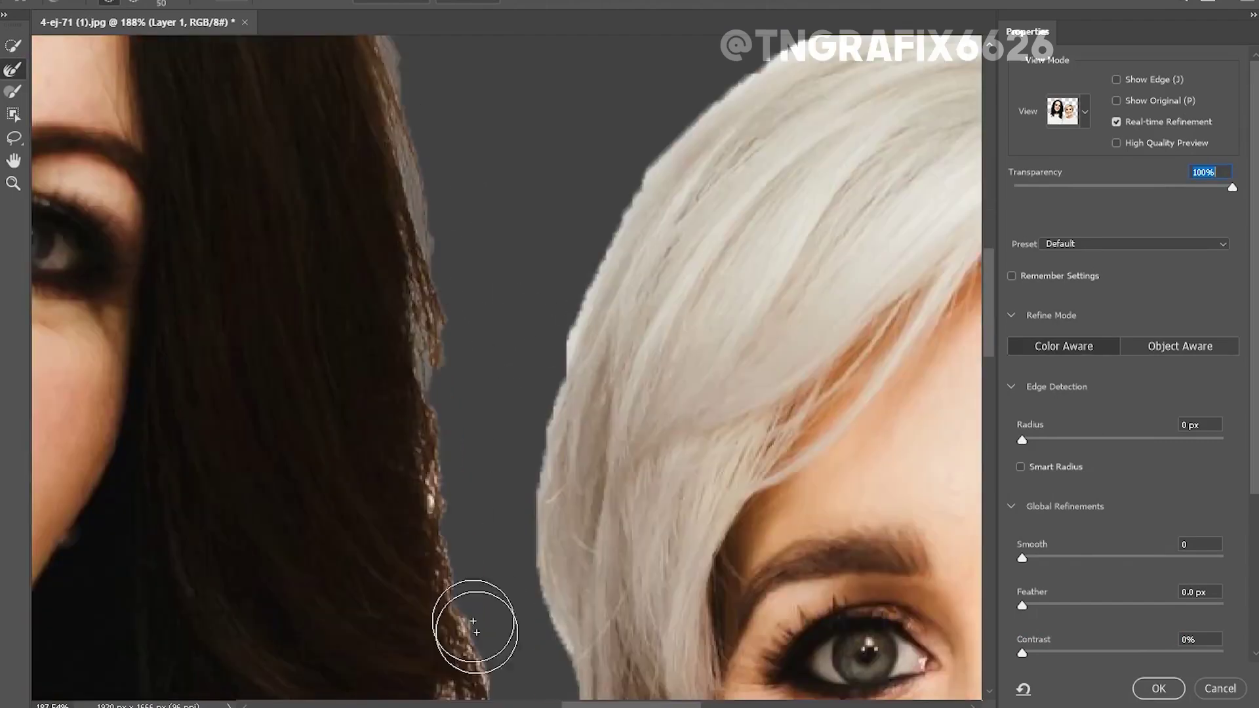
scroll(429, 495, down, 9)
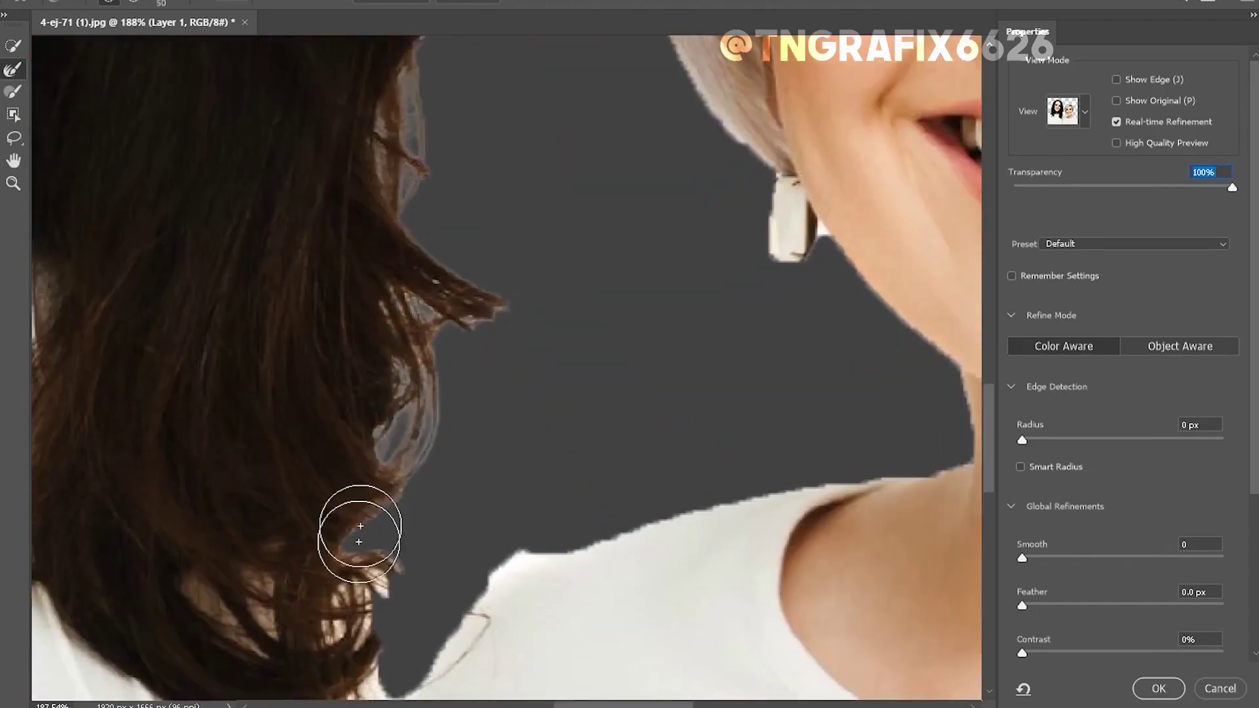
Refine the edge of the blonde woman's hair around her whole head with the Refine Edge Brush
scroll(360, 526, up, 3)
scroll(360, 526, right, 4)
scroll(425, 248, up, 10)
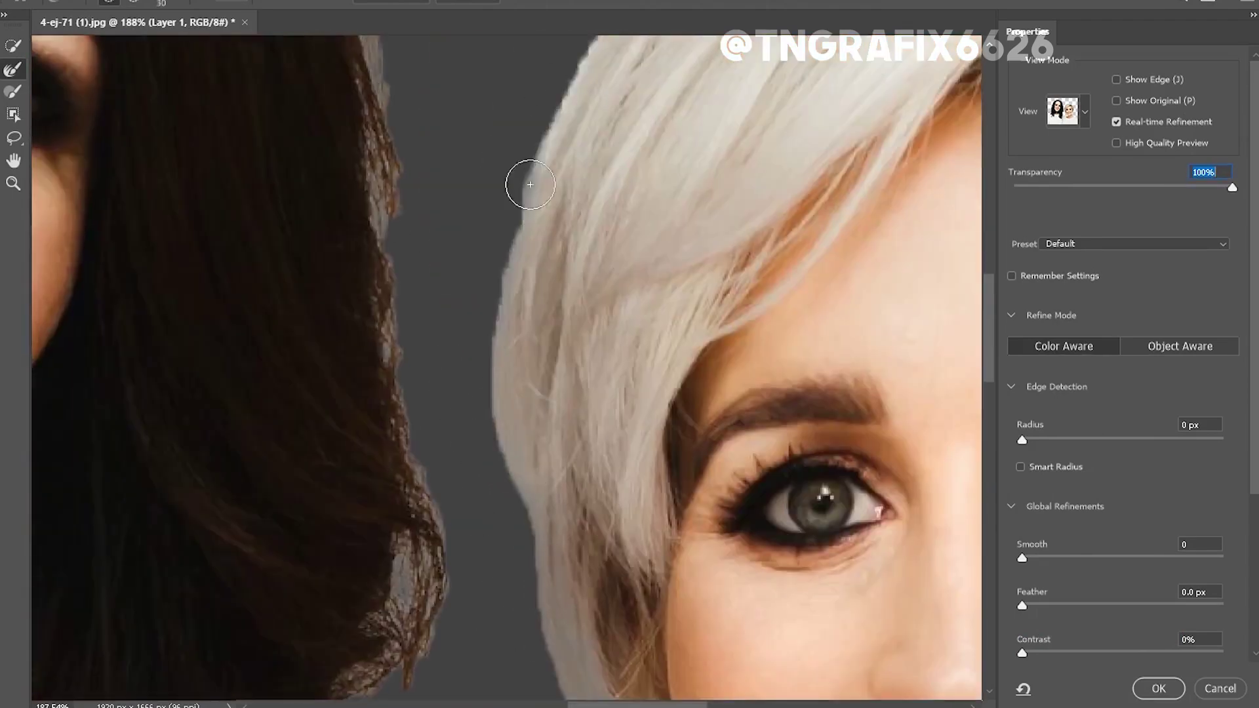
scroll(444, 205, up, 5)
scroll(261, 76, right, 5)
scroll(387, 410, down, 4)
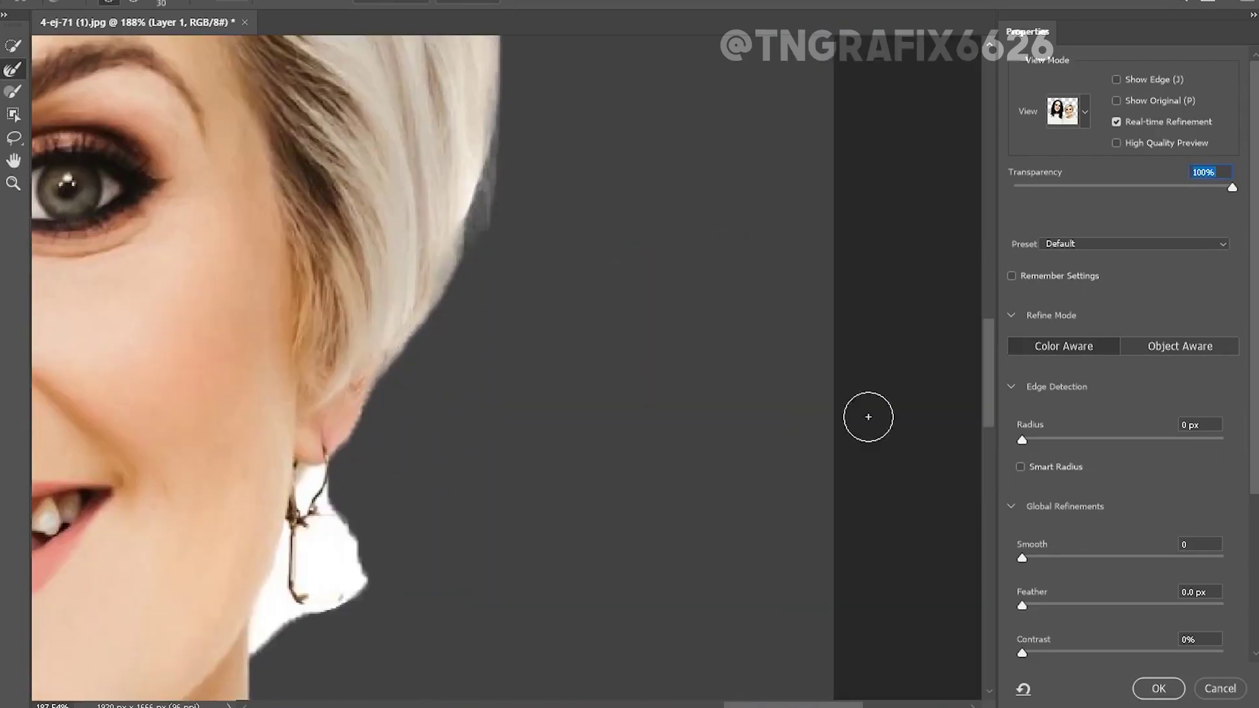
Switch the preview to the red Overlay, refine the remaining hair edges and apply the refined selection
key(v)
key(ctrl+0)
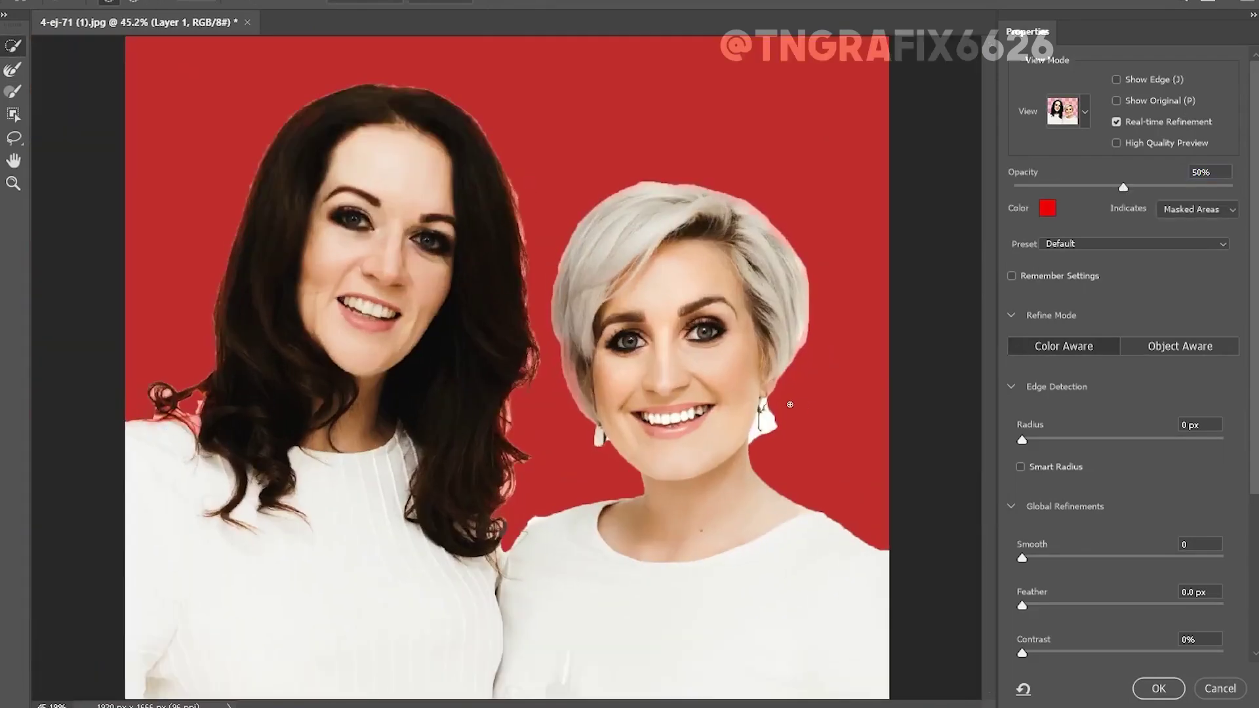
scroll(789, 405, up, 5)
key(r)
scroll(588, 204, down, 5)
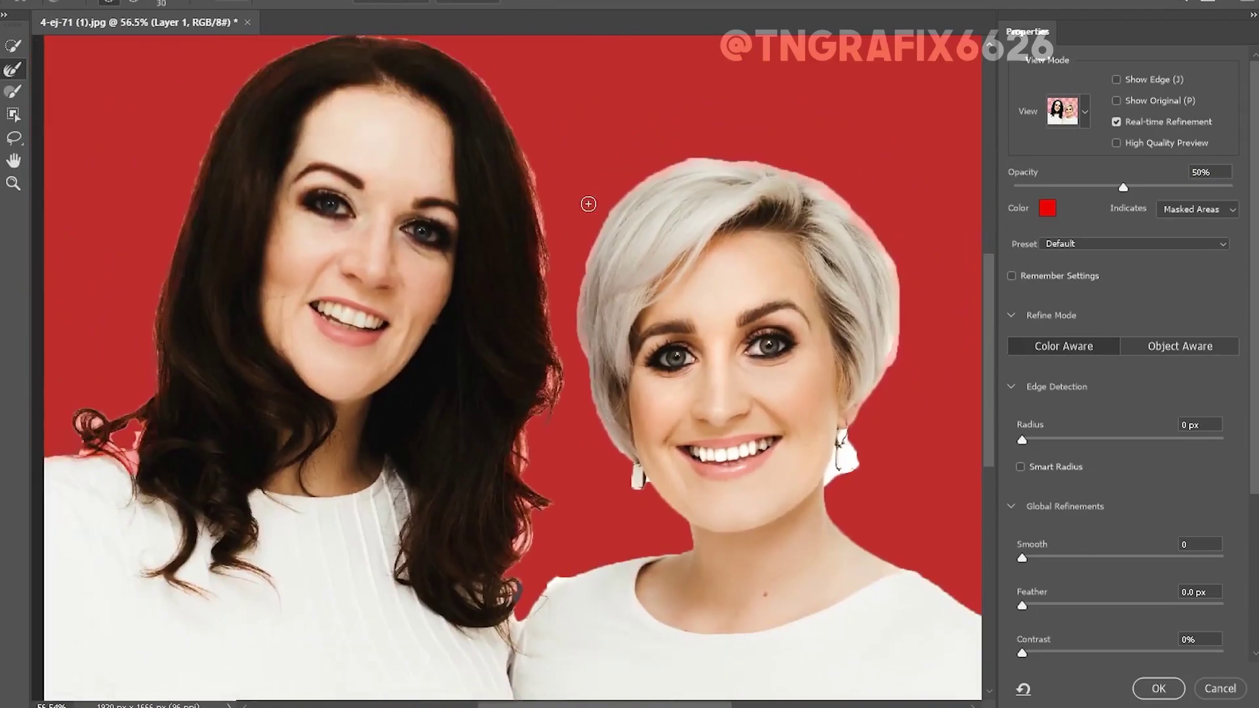
scroll(588, 204, up, 5)
click(1158, 689)
scroll(426, 403, down, 4)
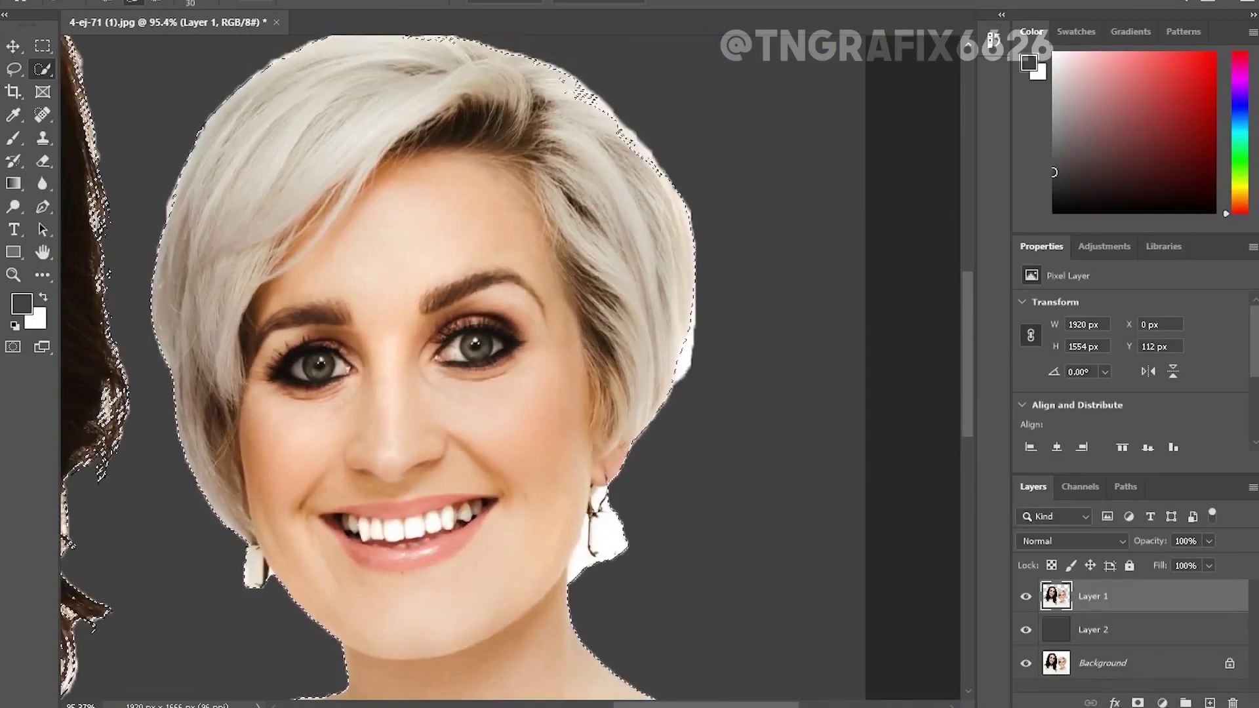
Copy the refined selection to a new layer and delete the old cutout on Layer 1
key(ctrl+j)
click(1091, 628)
key(Delete)
key(v)
scroll(839, 328, down, 3)
key(e)
scroll(839, 367, up, 8)
scroll(628, 376, down, 2)
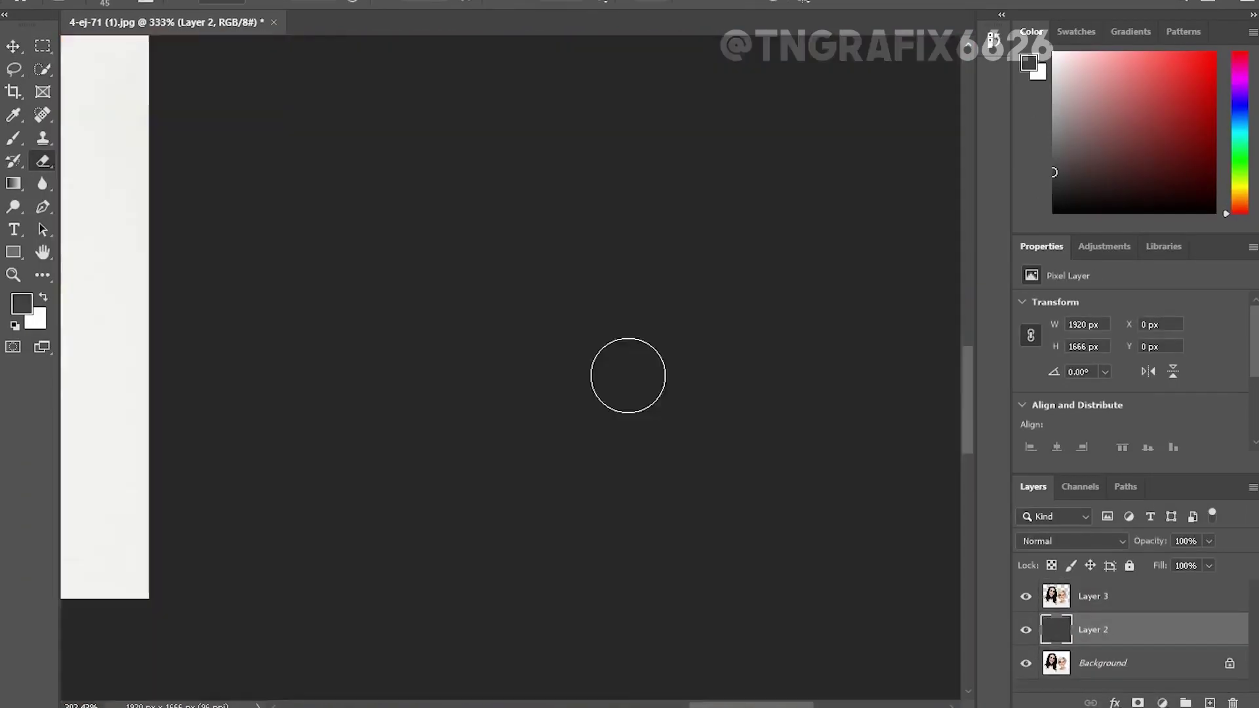
scroll(628, 375, up, 1)
drag(593, 241, 730, 346)
scroll(731, 346, down, 4)
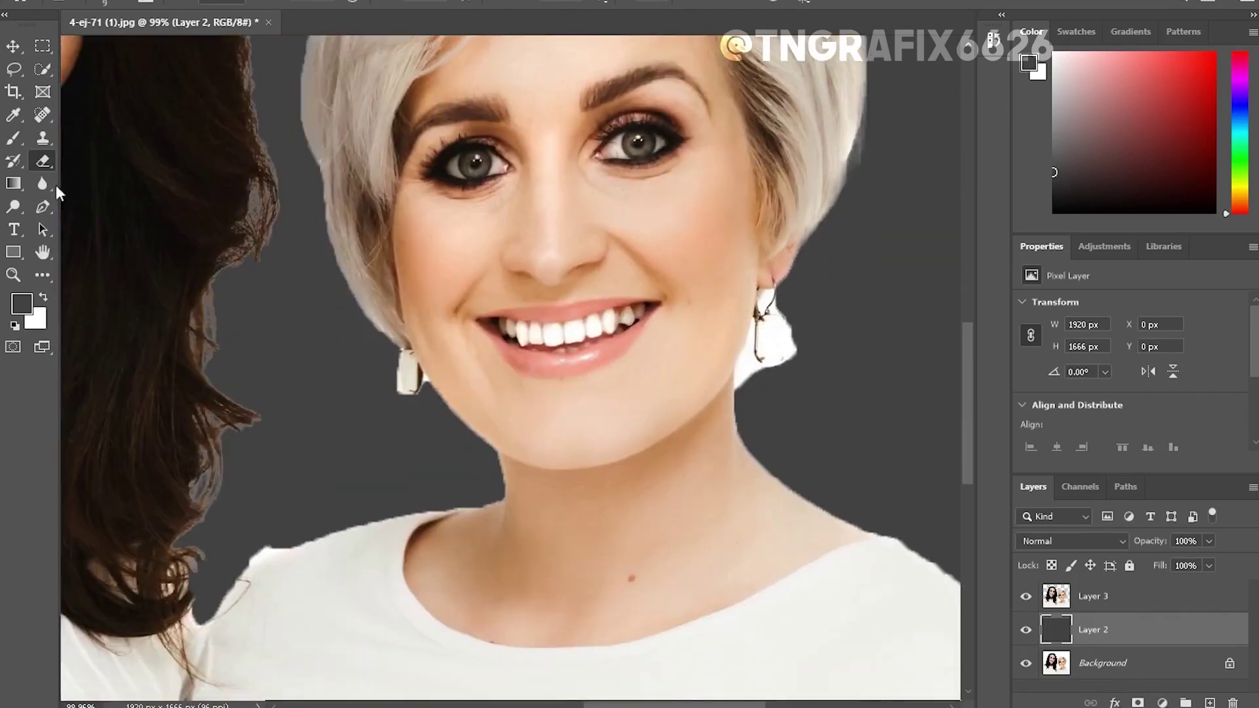
click(36, 320)
key(Escape)
On Layer 3, erase the white background around the blonde woman's large earring and along her jaw
click(1091, 597)
scroll(720, 374, up, 6)
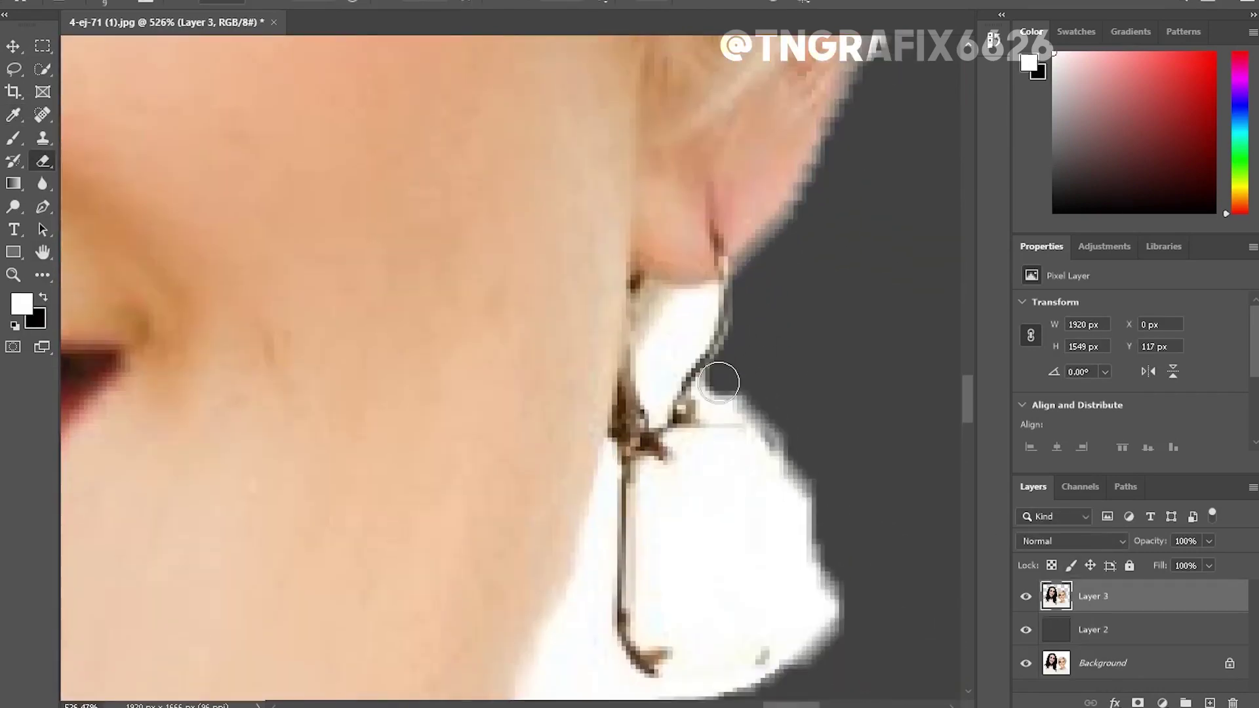
drag(719, 373, 835, 577)
scroll(835, 577, down, 3)
mouse_move(695, 459)
mouse_down()
mouse_move(576, 416)
mouse_move(589, 410)
mouse_up()
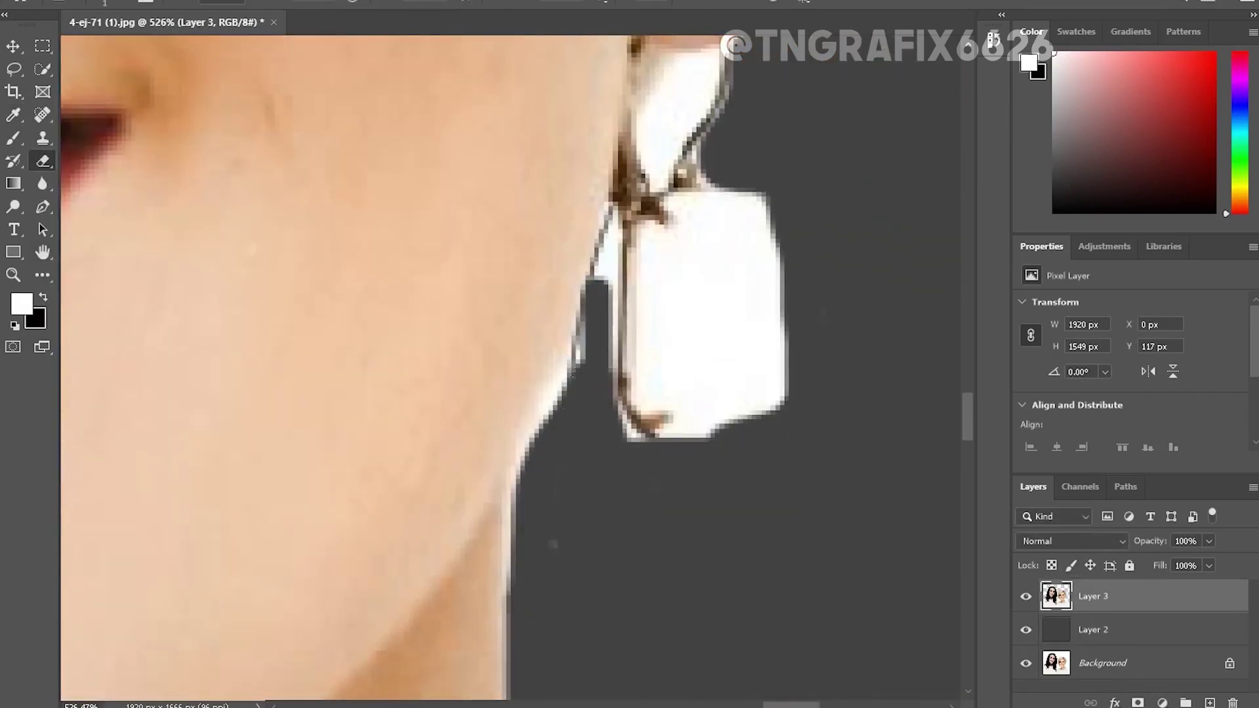
scroll(775, 190, down, 6)
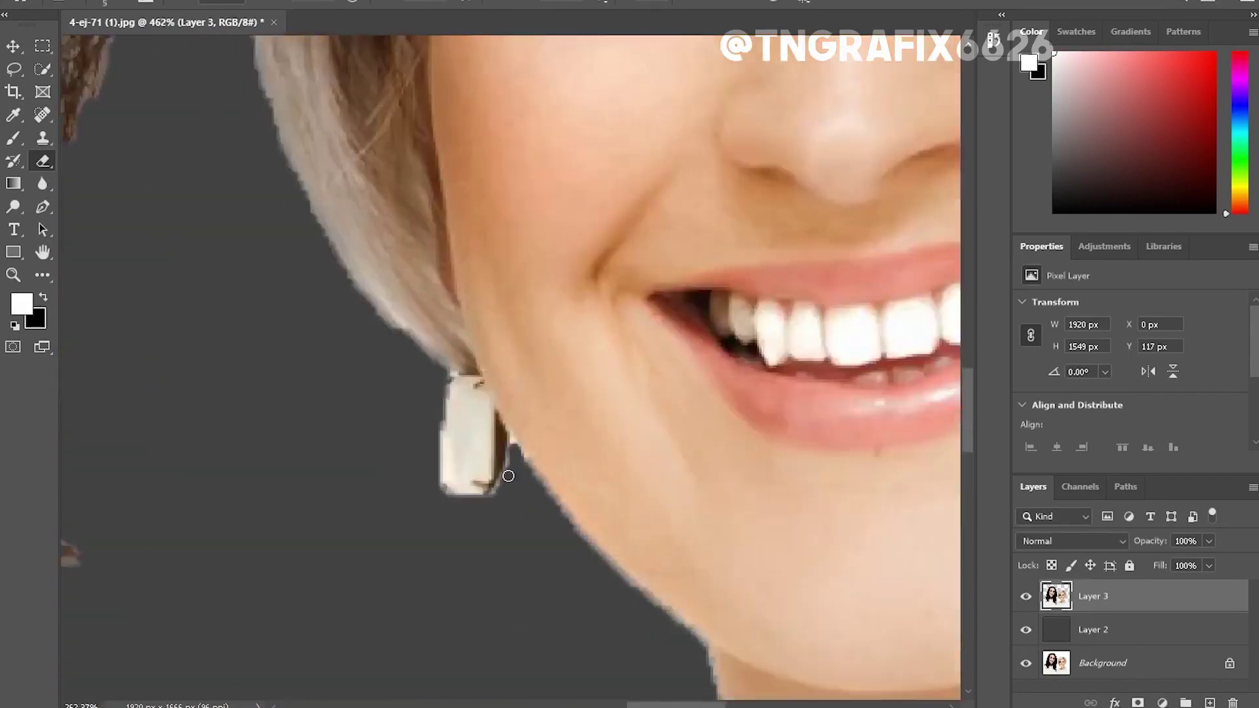
Sample a dark brown from the hair and paint the strand running from the curl along the shoulder
scroll(398, 405, up, 5)
key(b)
mouse_move(398, 405)
mouse_down()
mouse_move(281, 351)
mouse_move(457, 281)
mouse_move(459, 393)
mouse_up()
scroll(388, 510, down, 1)
alt+click(455, 416)
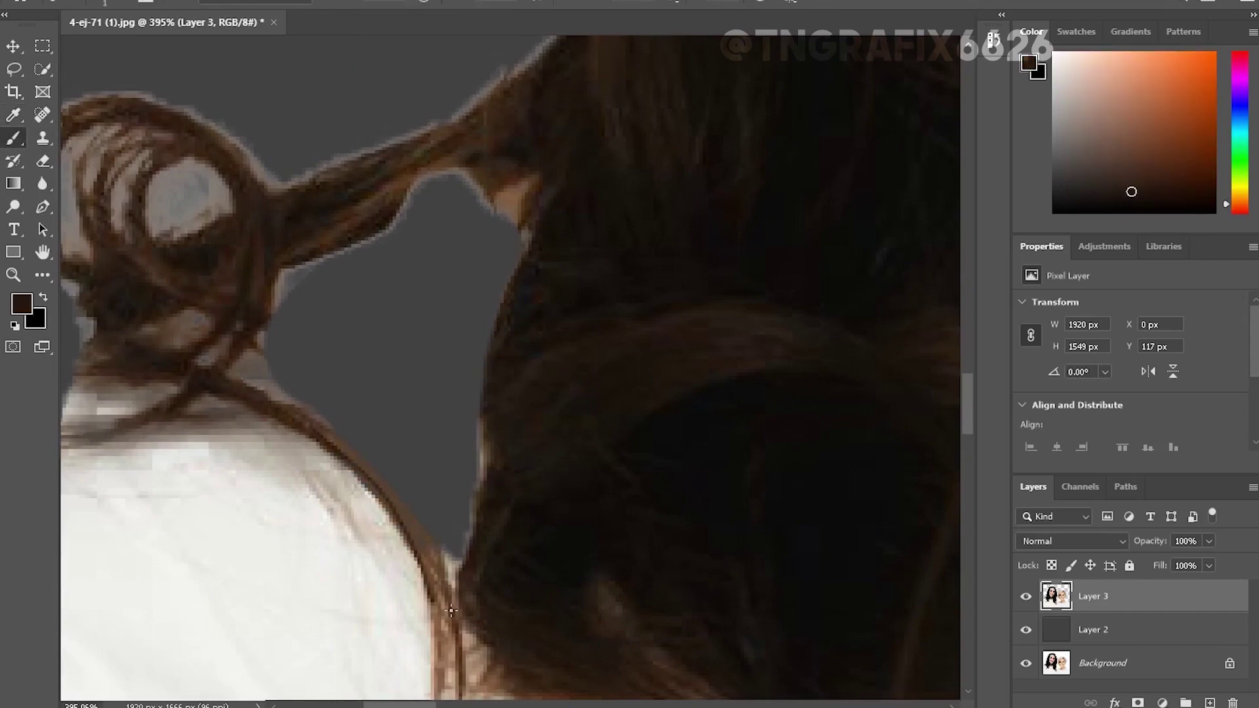
Erase the leftover light background inside the curl and above the shoulder
scroll(399, 542, down, 5)
scroll(392, 440, up, 5)
key(e)
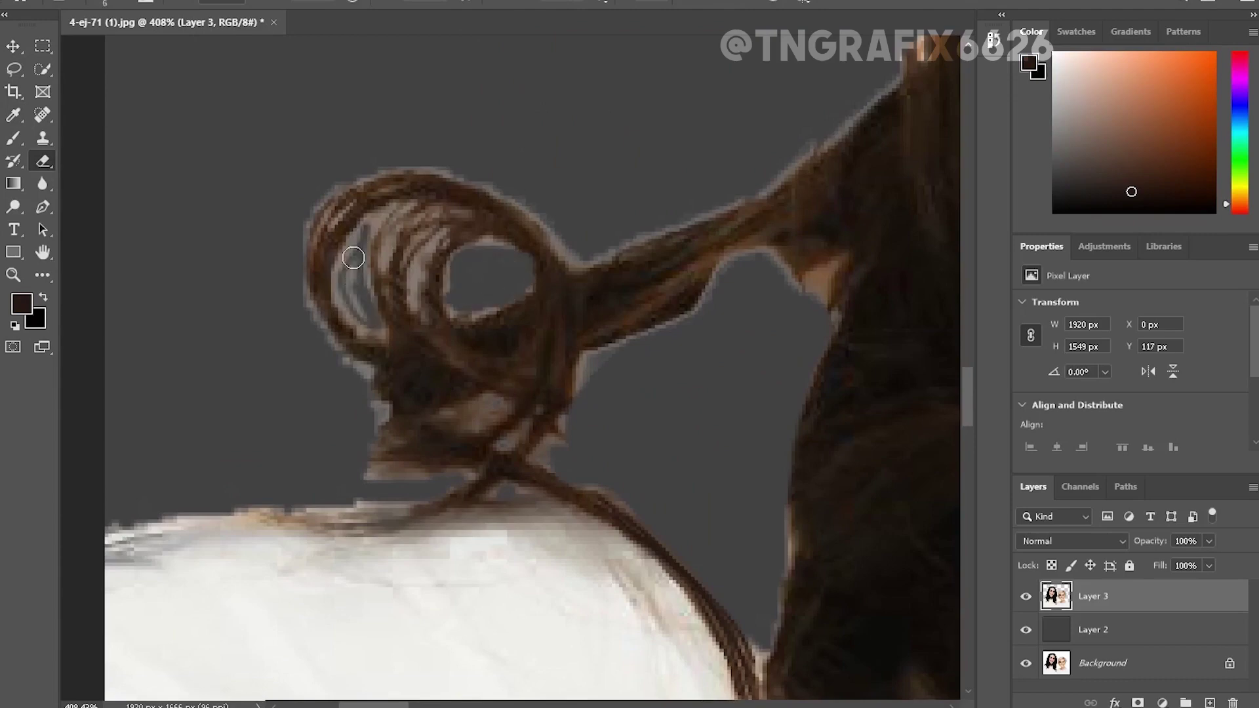
Save the cutout as a Photoshop document with Maximize Compatibility on
key(ctrl+0)
key(ctrl+shift+s)
key(Return)
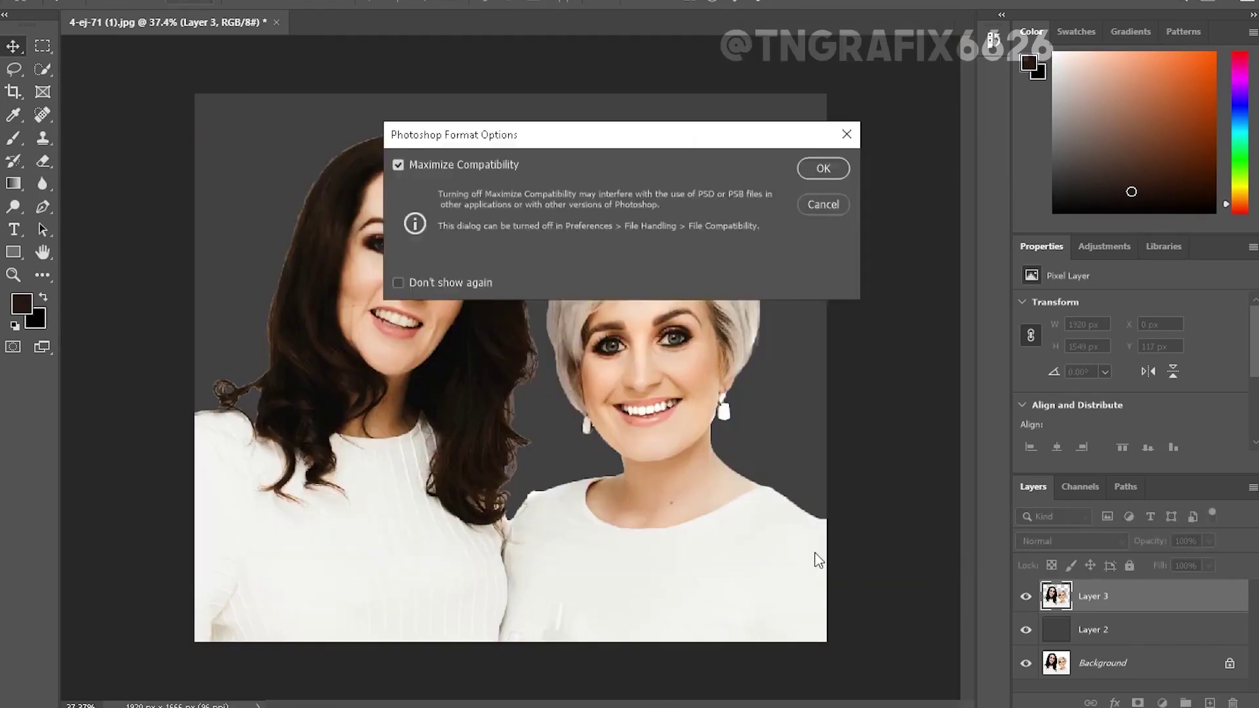
key(Return)
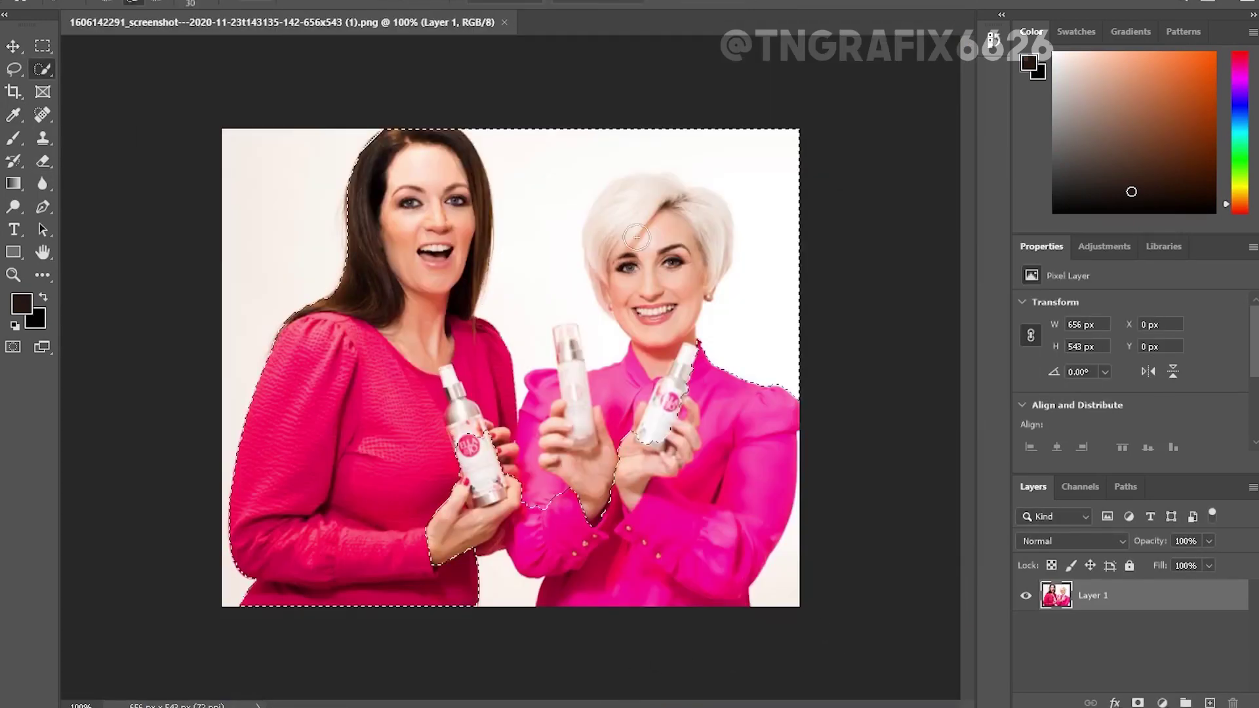
Select both women and their bottles with the Quick Selection tool and copy them onto their own layer
scroll(525, 293, up, 5)
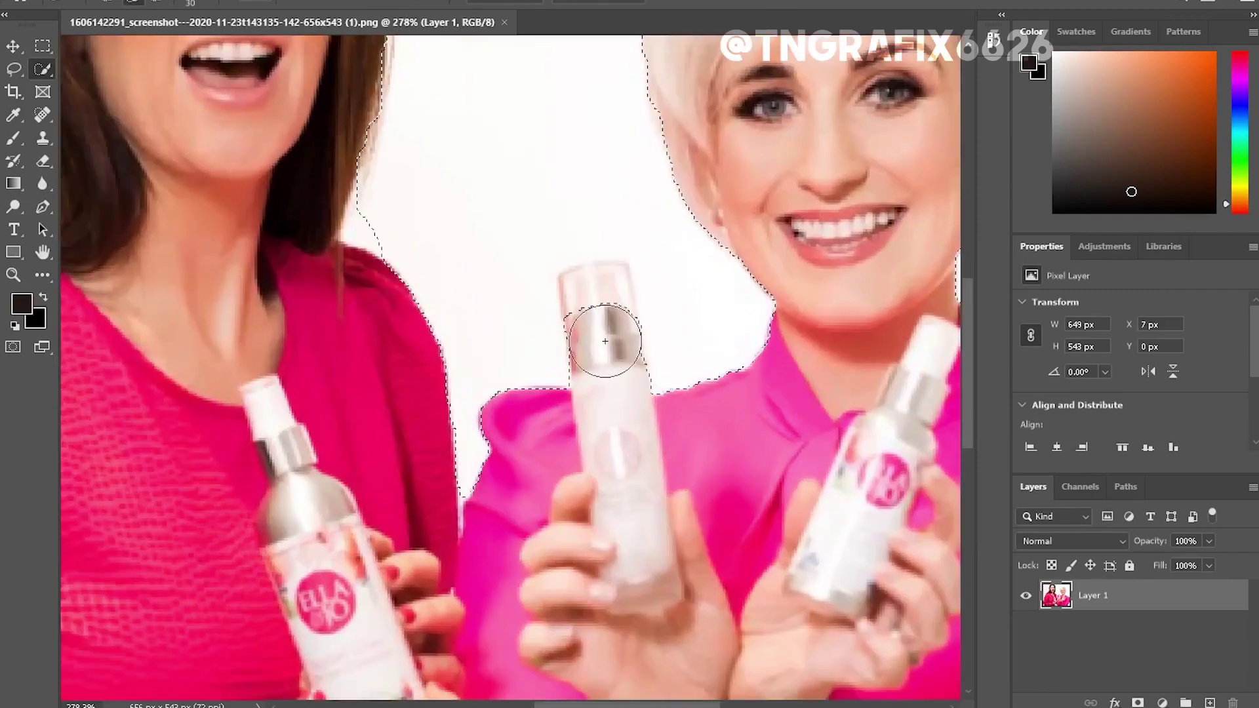
scroll(598, 331, down, 4)
scroll(495, 298, up, 6)
scroll(495, 298, down, 2)
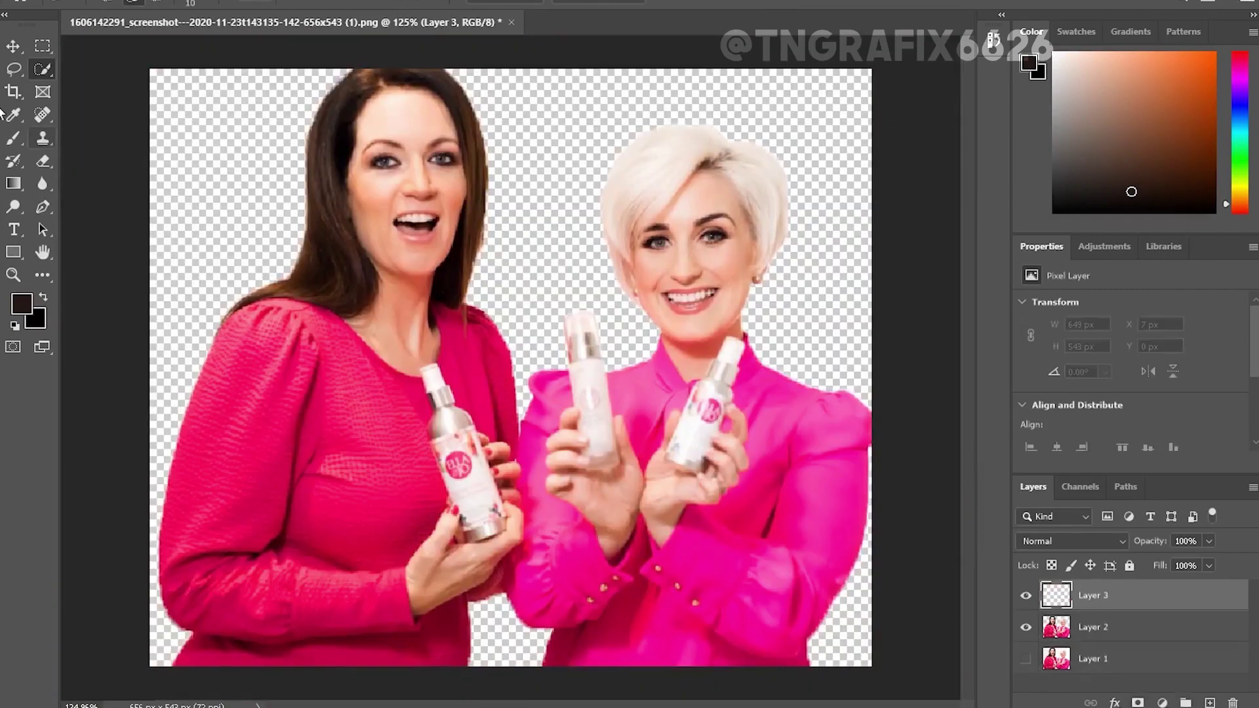
Move the empty Layer 3 beneath the cutout on Layer 2 and fill it with dark grey as a contrasting backdrop
click(13, 138)
click(22, 304)
click(795, 107)
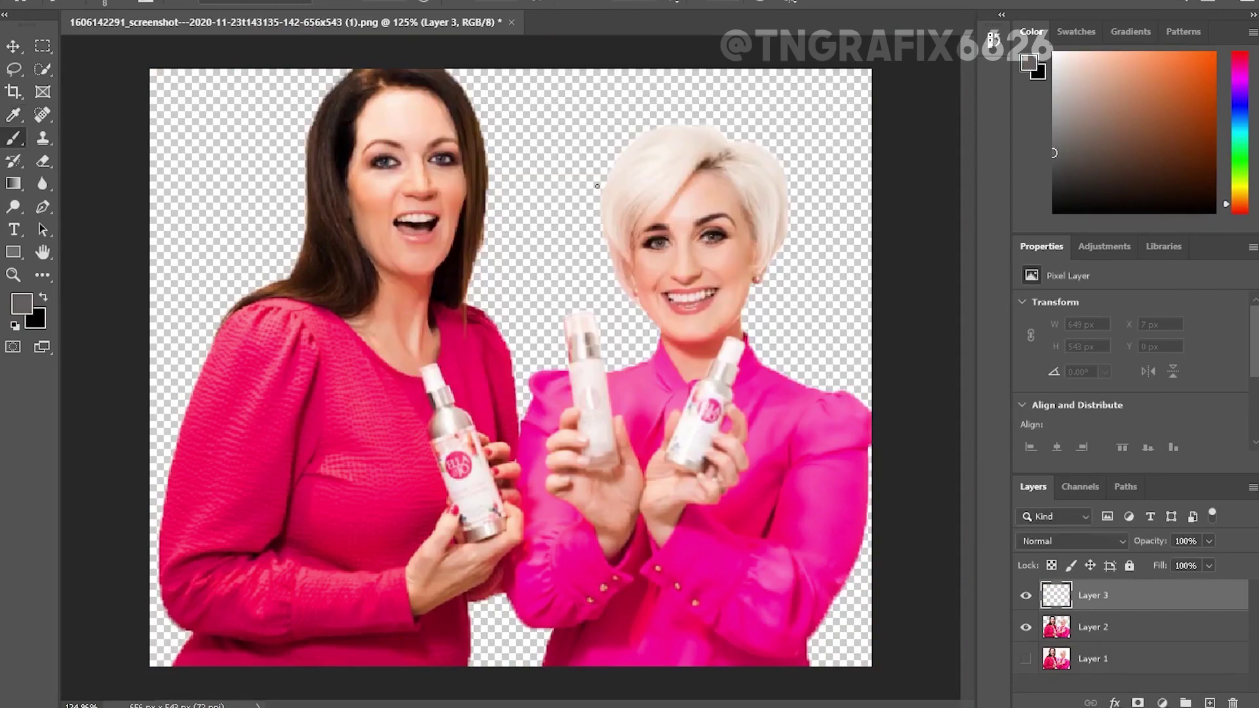
drag(1088, 596, 1089, 640)
key(alt+BackSpace)
click(18, 304)
key(alt+BackSpace)
key(bracketleft)
key(bracketleft)
key(bracketleft)
key(bracketleft)
key(bracketleft)
key(bracketleft)
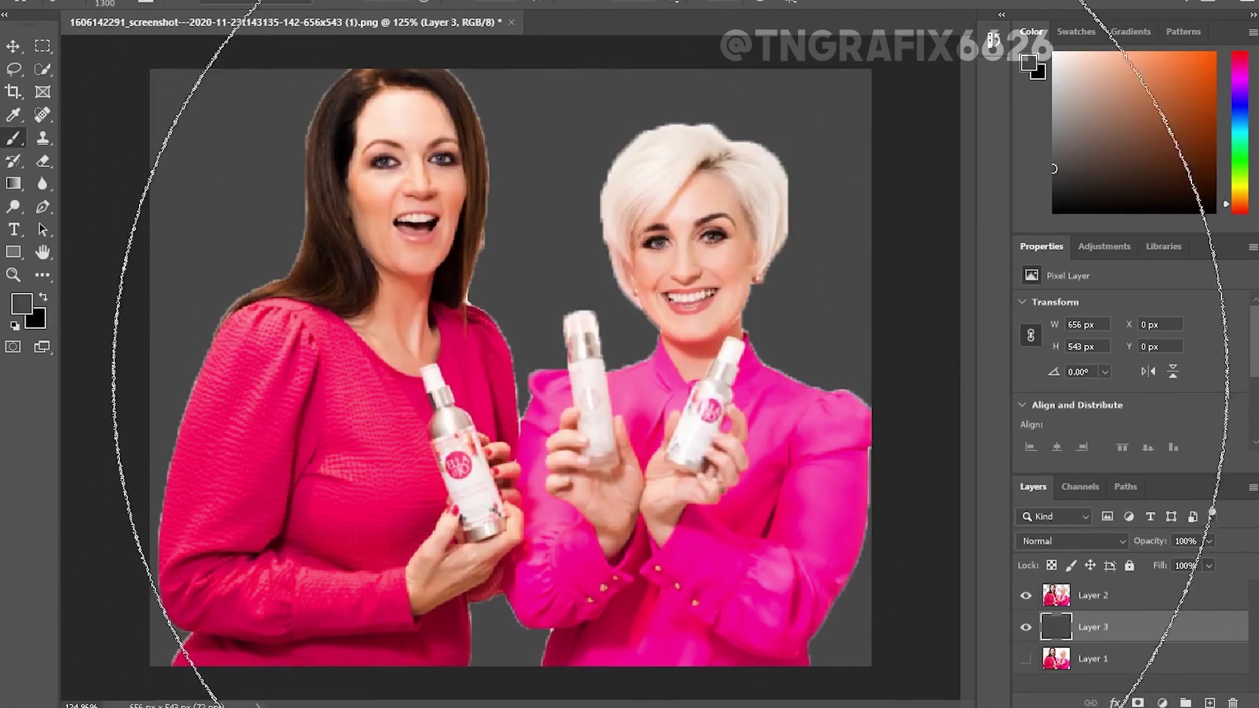
Refine the Layer 2 cutout in Select and Mask along the hair, sleeves and shoulders, and output it to a new layer
key(e)
key(alt+bracketright)
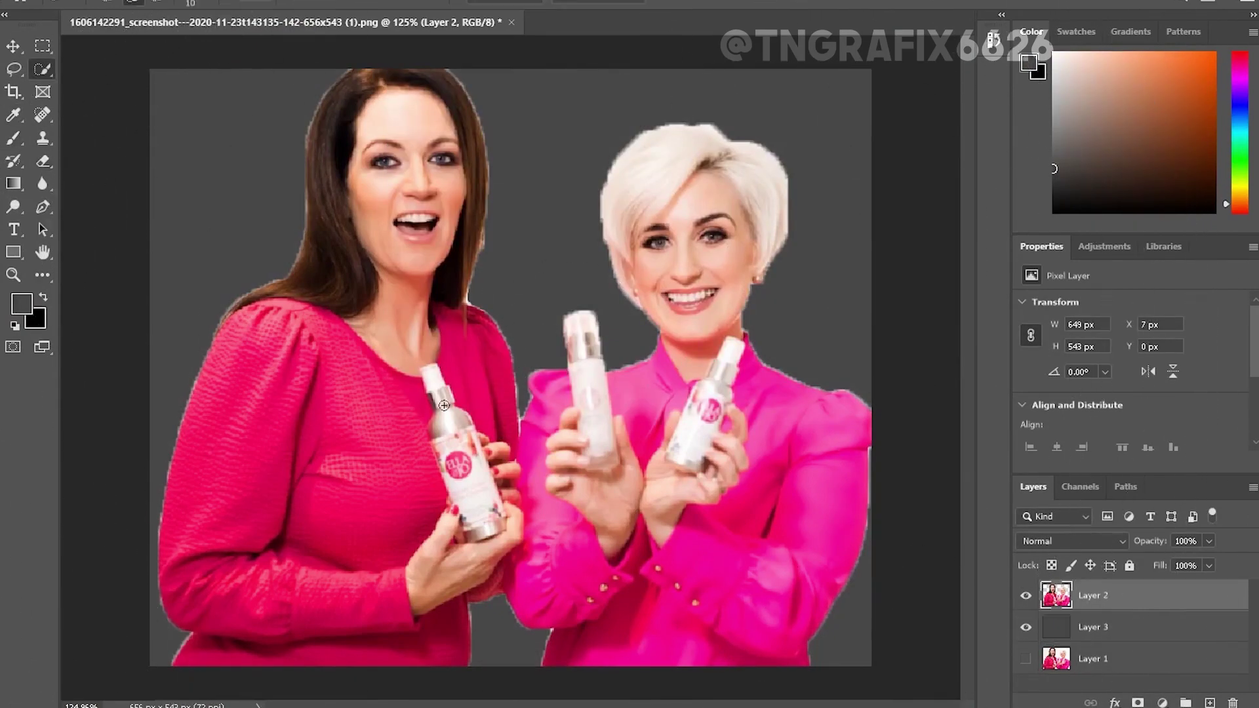
right_click(706, 239)
click(741, 303)
scroll(482, 287, up, 3)
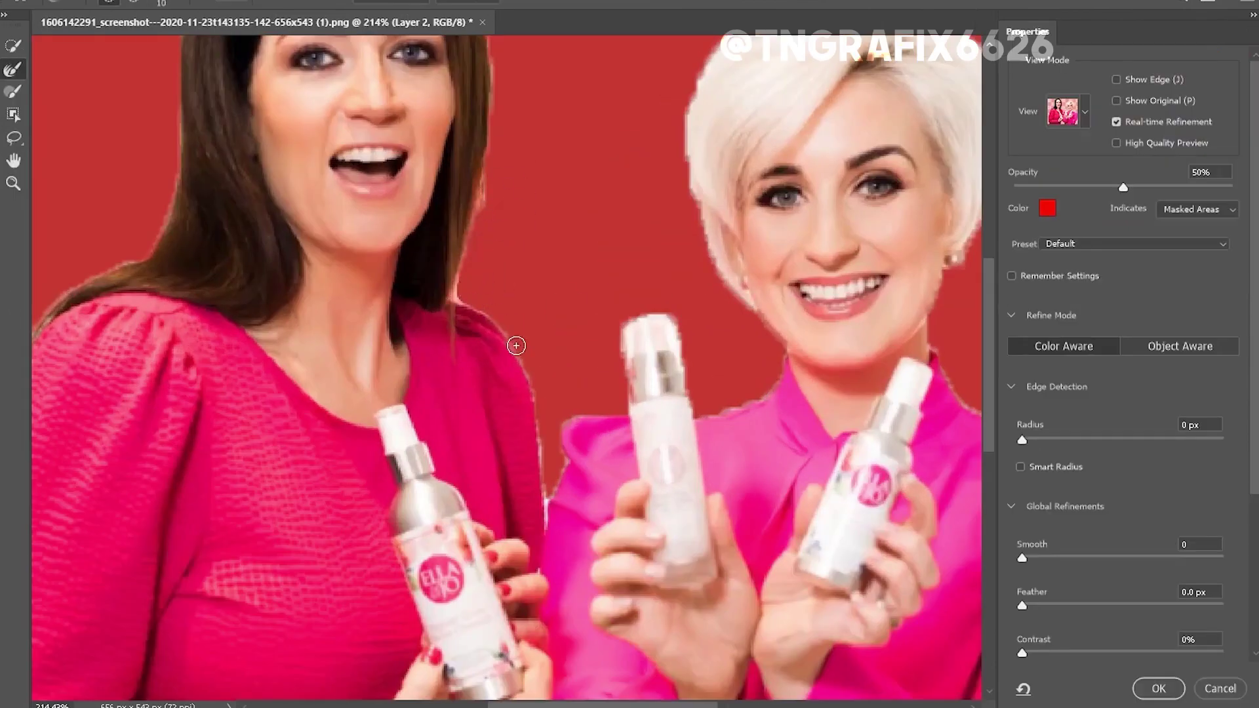
drag(712, 48, 556, 254)
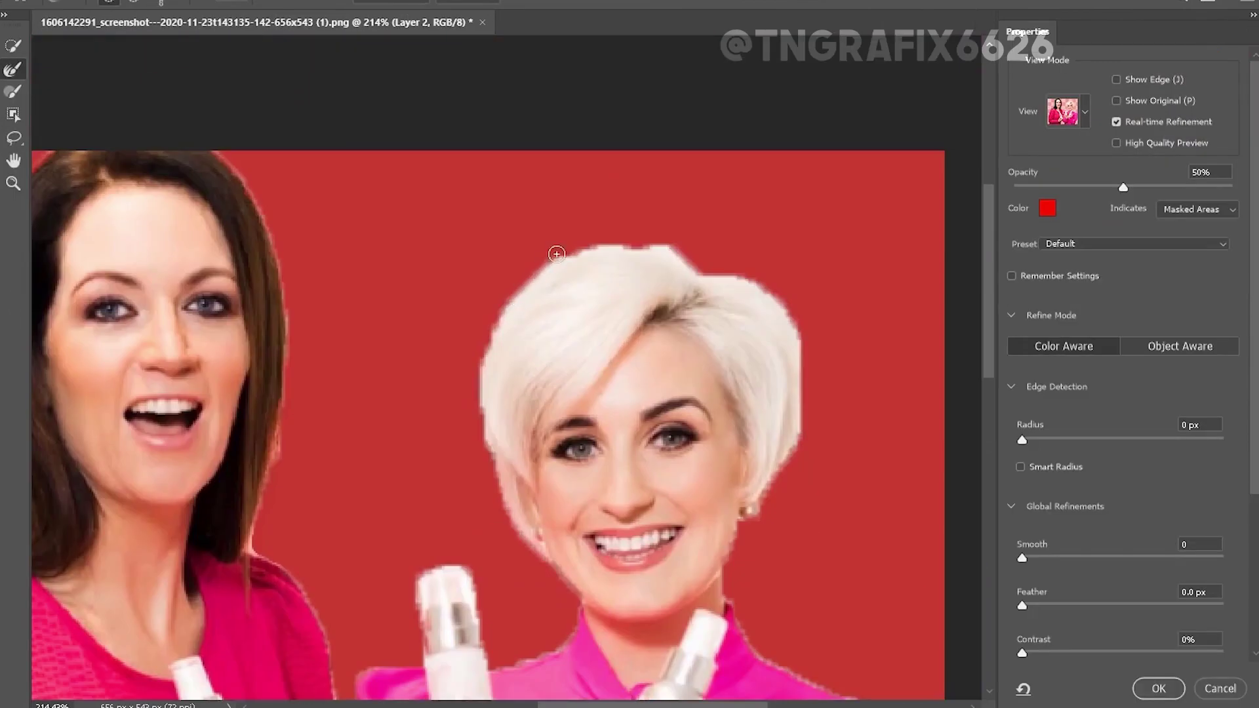
scroll(494, 565, down, 8)
scroll(365, 248, left, 5)
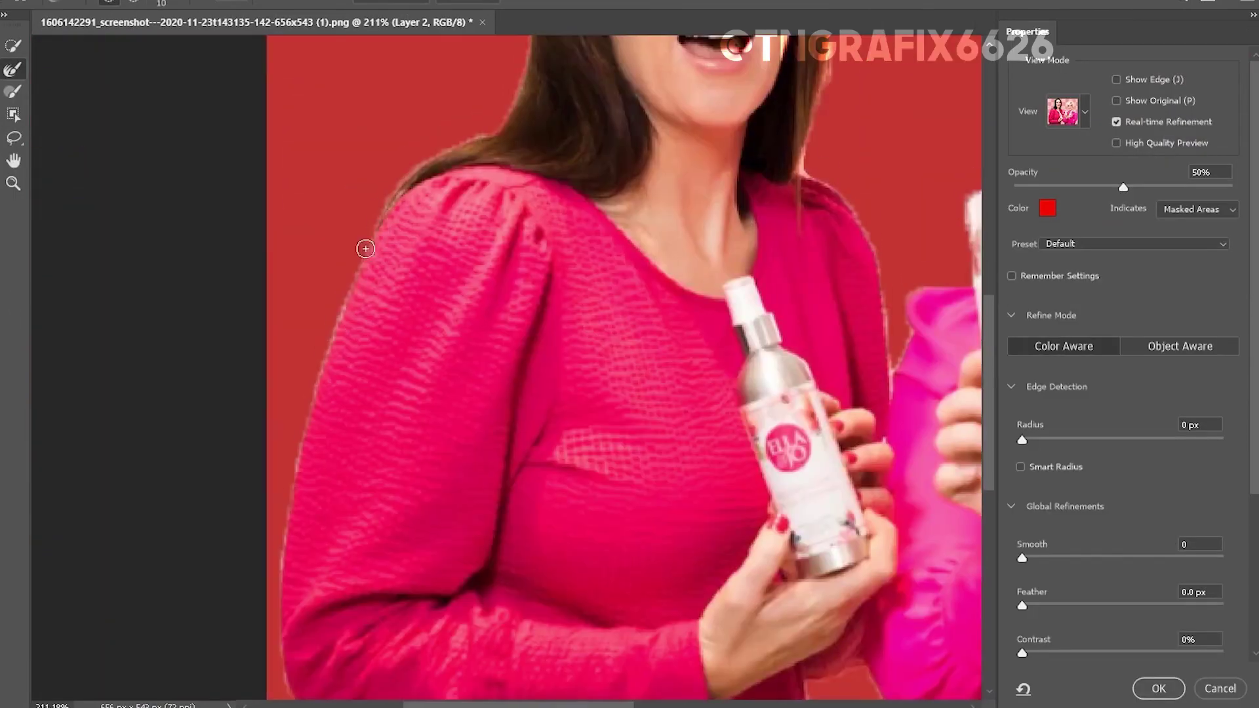
scroll(366, 440, down, 5)
scroll(572, 269, up, 10)
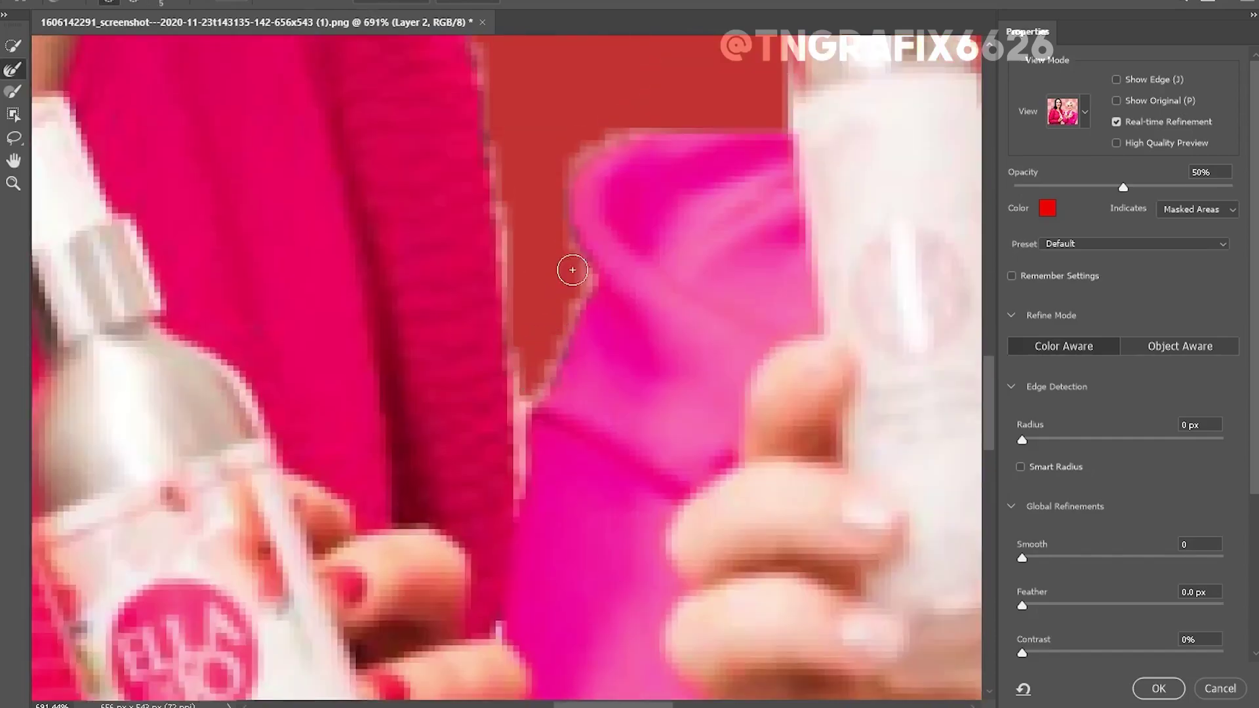
scroll(505, 299, down, 5)
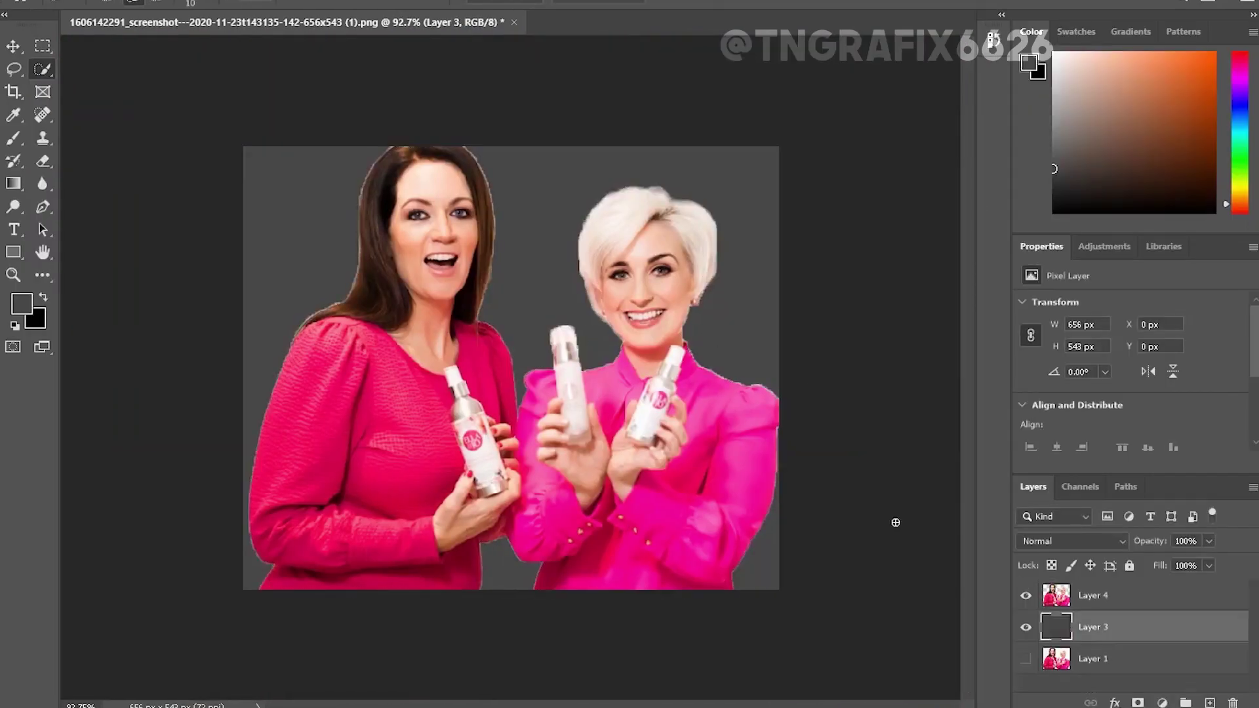
On Layer 4, erase the pale fringe along the blonde woman's outer shoulder and sleeve
scroll(423, 270, up, 6)
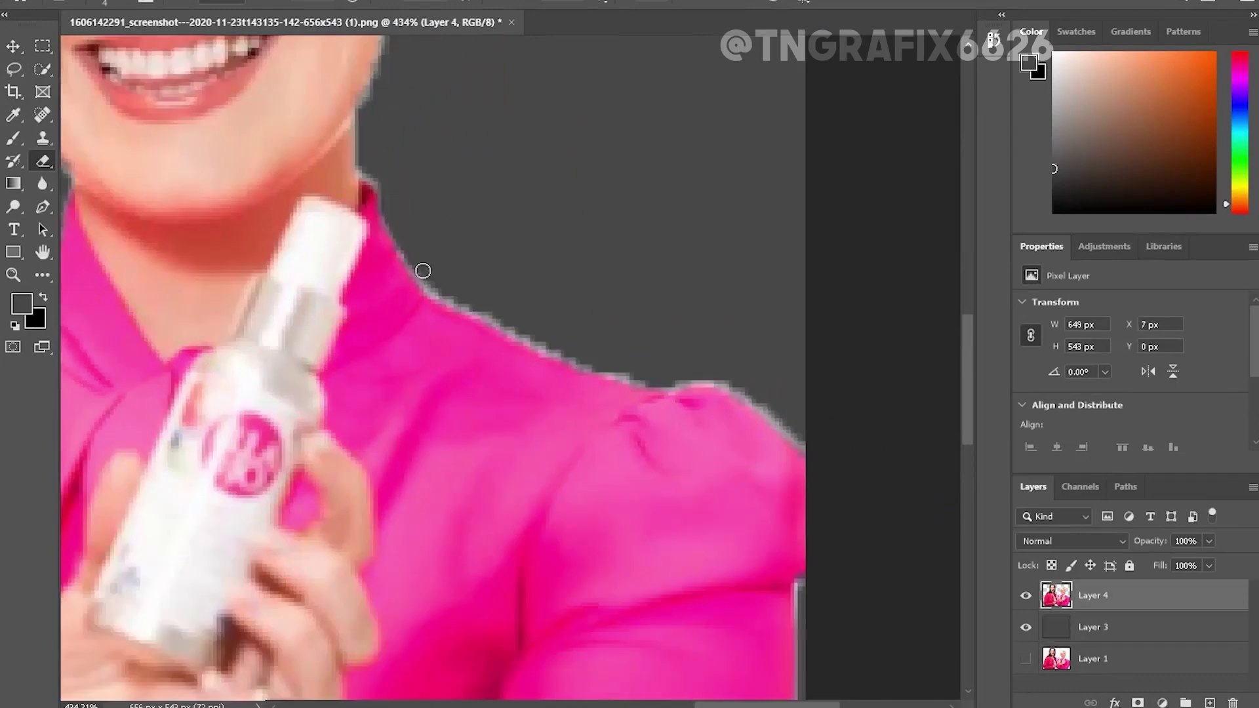
drag(443, 283, 694, 388)
scroll(628, 385, down, 3)
scroll(628, 386, right, 3)
scroll(786, 399, down, 4)
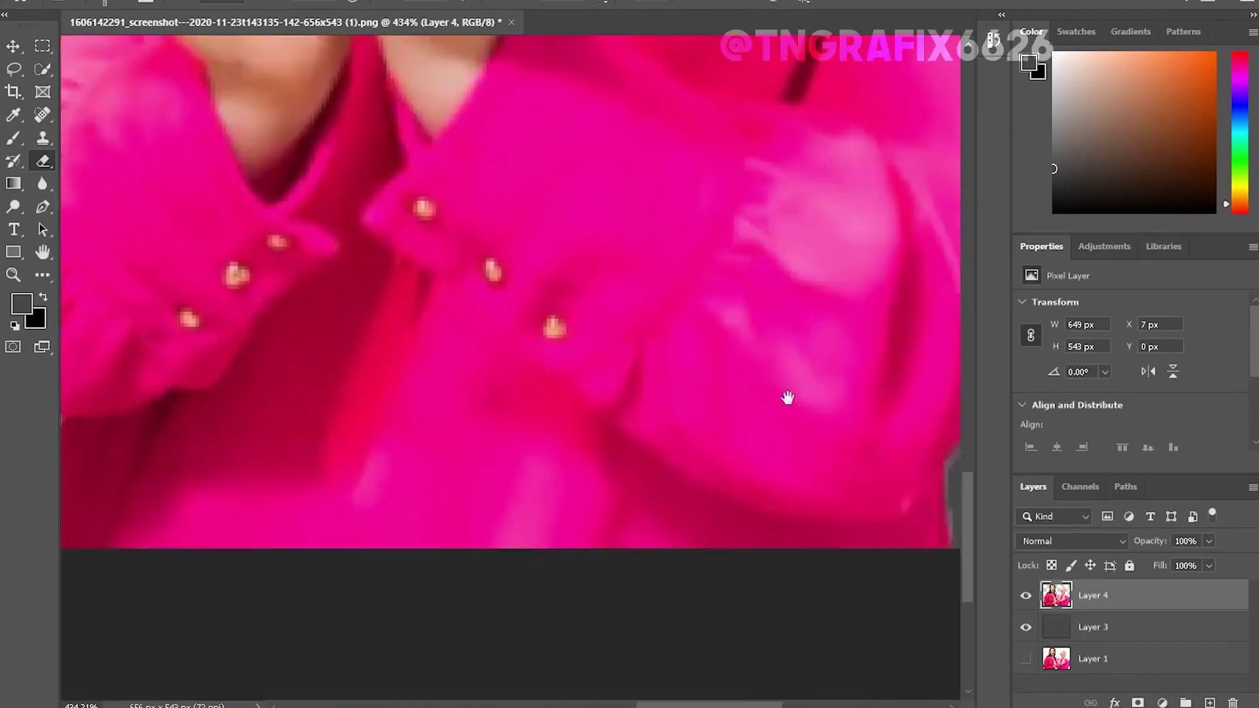
Clean the cutout edges in the gap between the women's waists and around the brunette's lower sleeve
scroll(604, 372, left, 8)
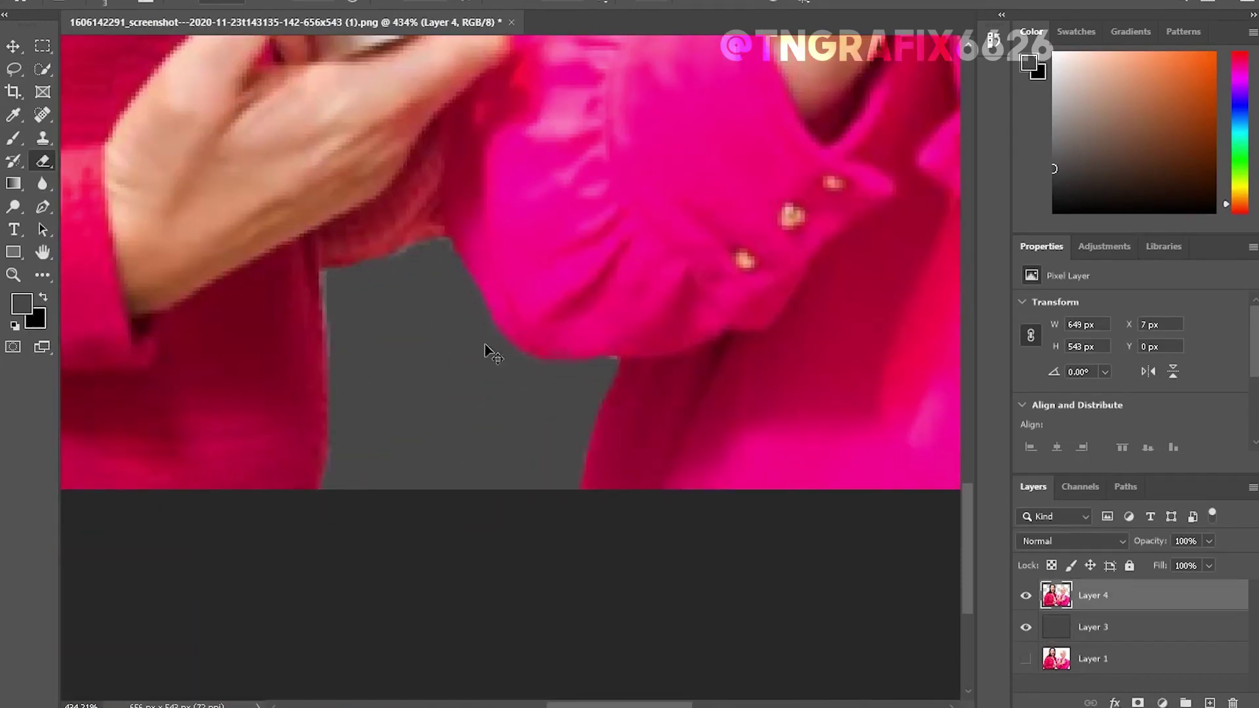
scroll(485, 348, left, 8)
scroll(425, 378, up, 2)
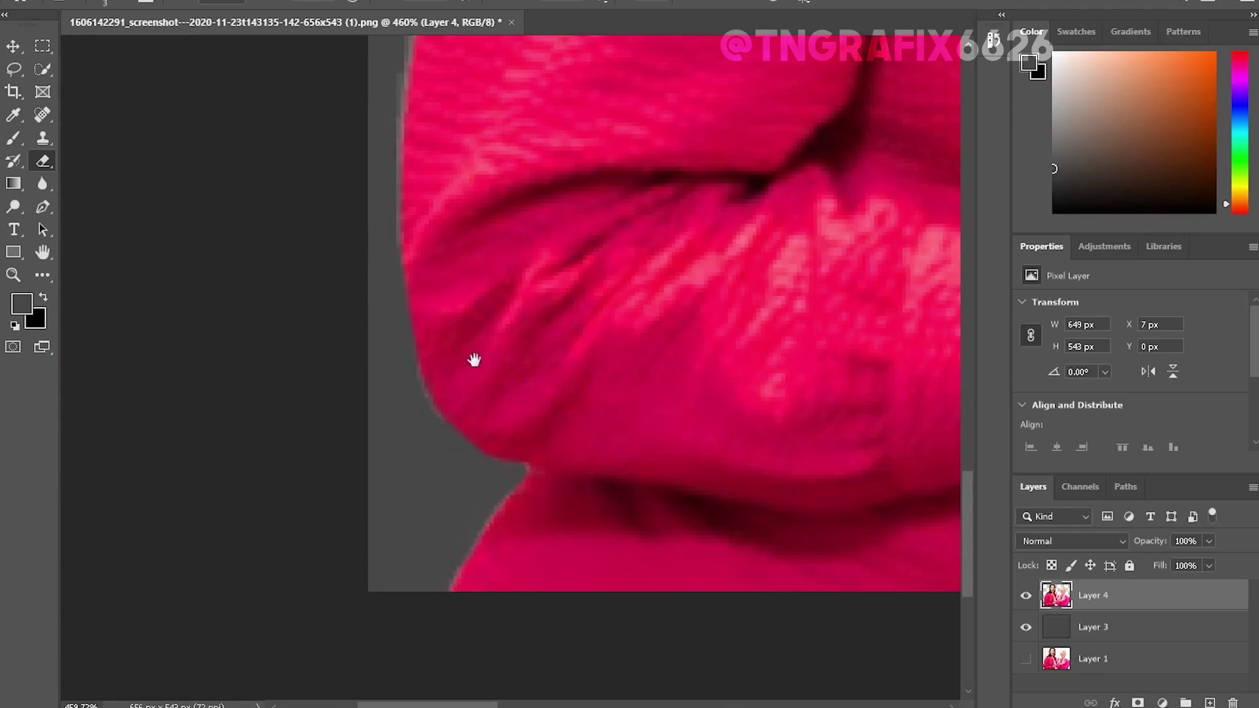
Erase the light halo around the brunette's hair, from her outer shoulder over the head to the inner side
scroll(474, 360, up, 10)
scroll(442, 280, down, 1)
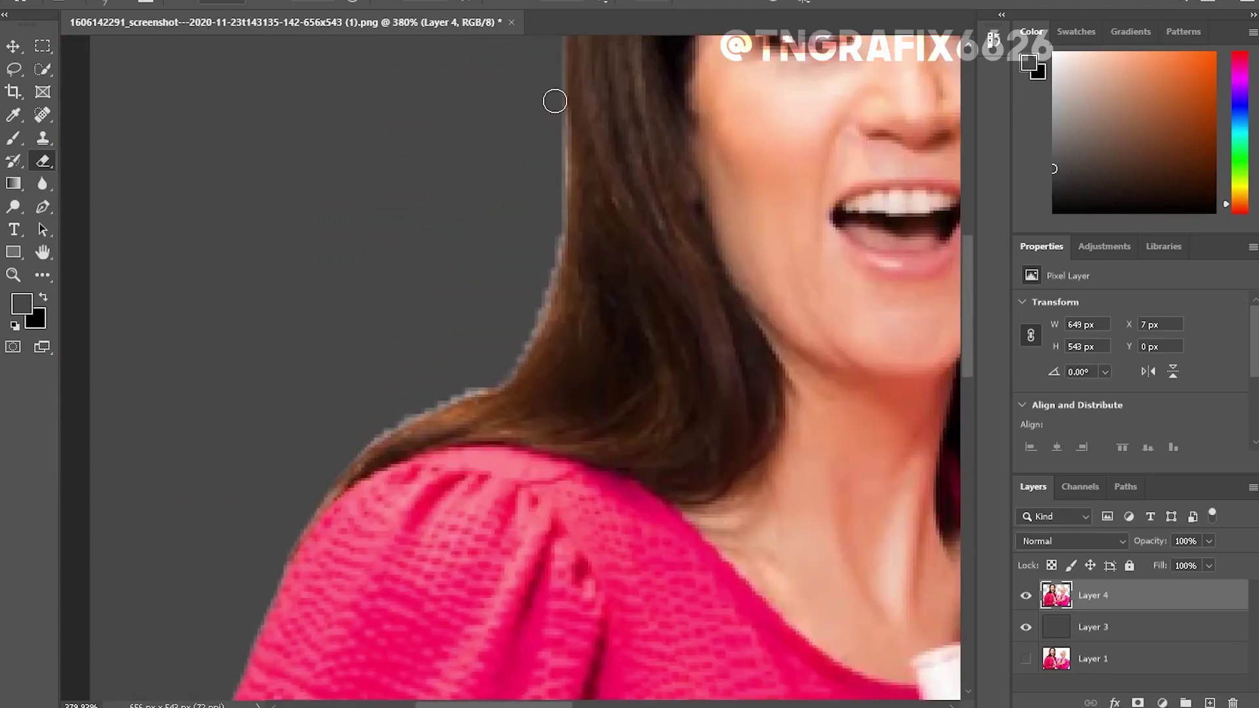
scroll(468, 386, up, 6)
scroll(516, 146, right, 5)
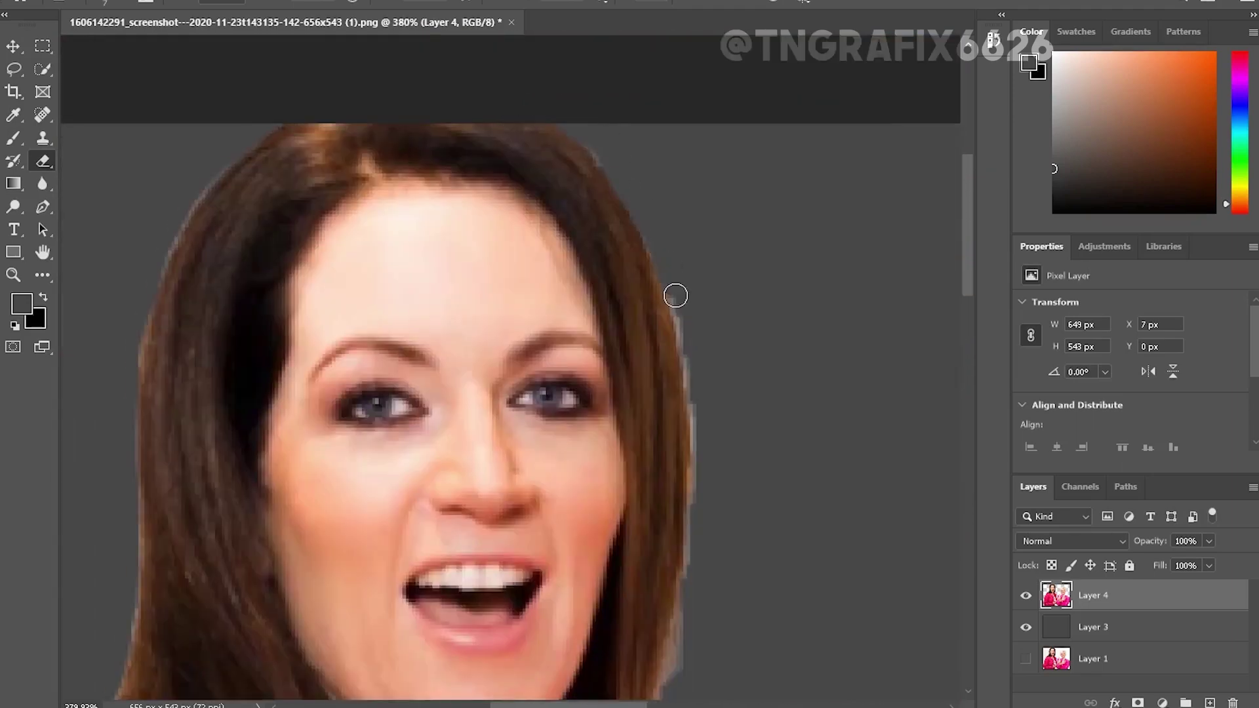
drag(675, 296, 700, 557)
Clean the edges of the brunette's inner shoulder and the pale bottle held up between the two women
scroll(577, 282, down, 5)
scroll(577, 283, right, 2)
scroll(495, 360, down, 5)
scroll(495, 360, right, 3)
scroll(478, 340, right, 4)
scroll(478, 340, up, 5)
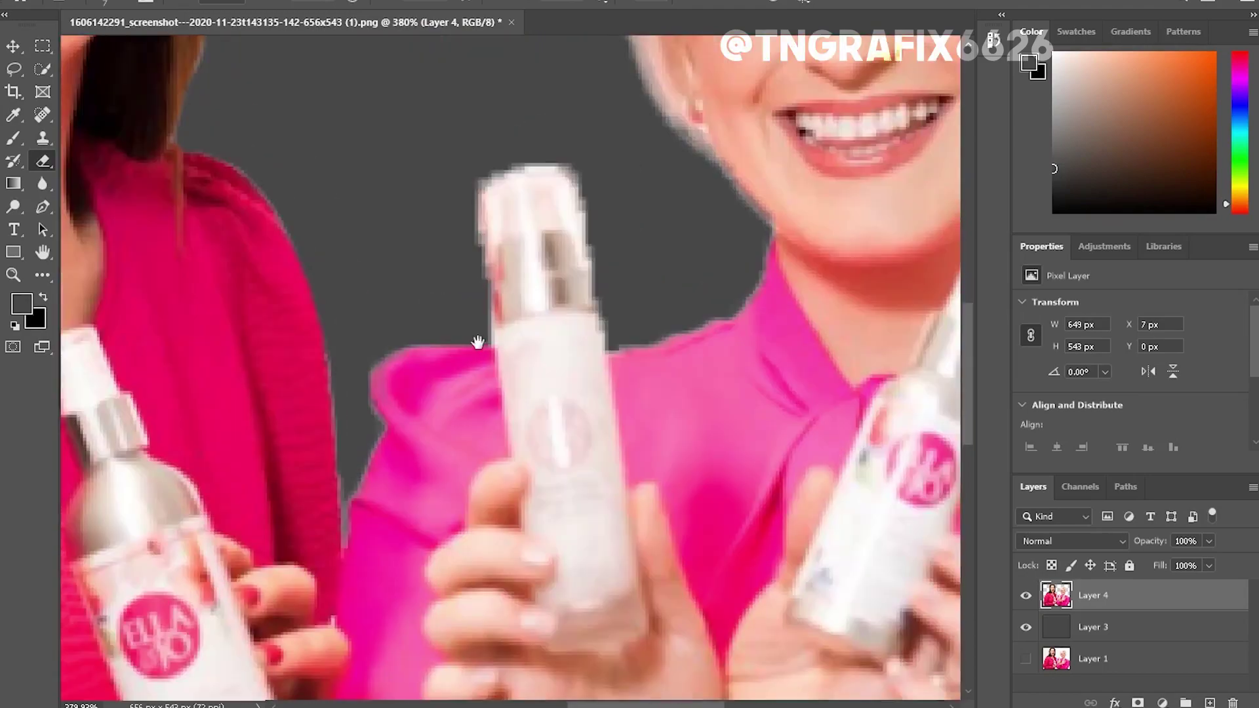
scroll(799, 376, down, 5)
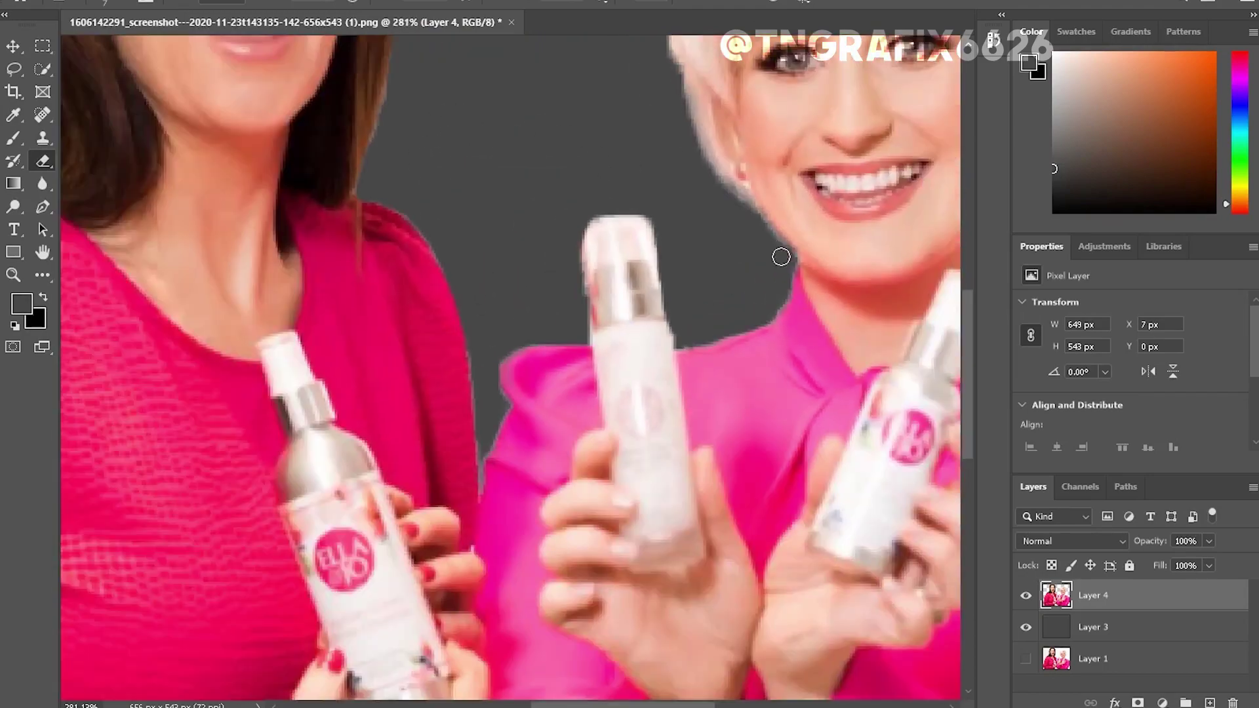
Erase the leftover fringe along the blonde woman's jaw and around the outline of her hair
scroll(781, 258, up, 4)
scroll(598, 101, down, 4)
scroll(606, 476, up, 5)
scroll(464, 196, down, 4)
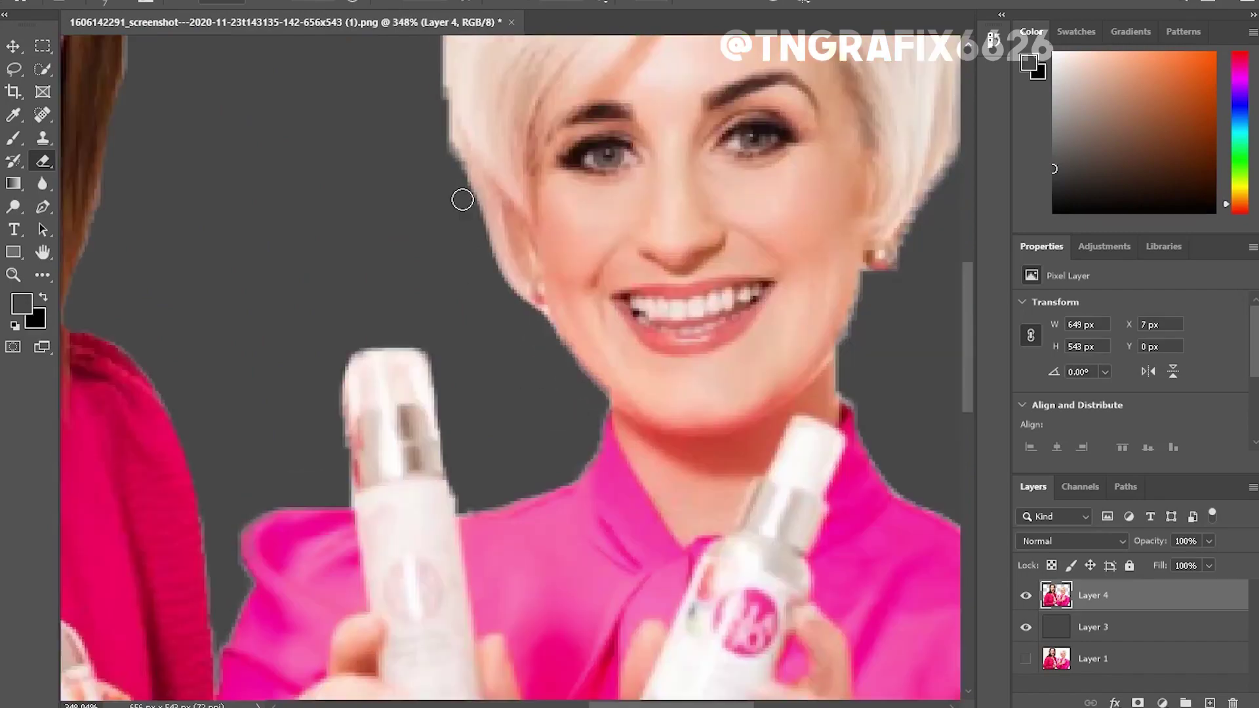
scroll(497, 245, up, 5)
scroll(688, 407, down, 4)
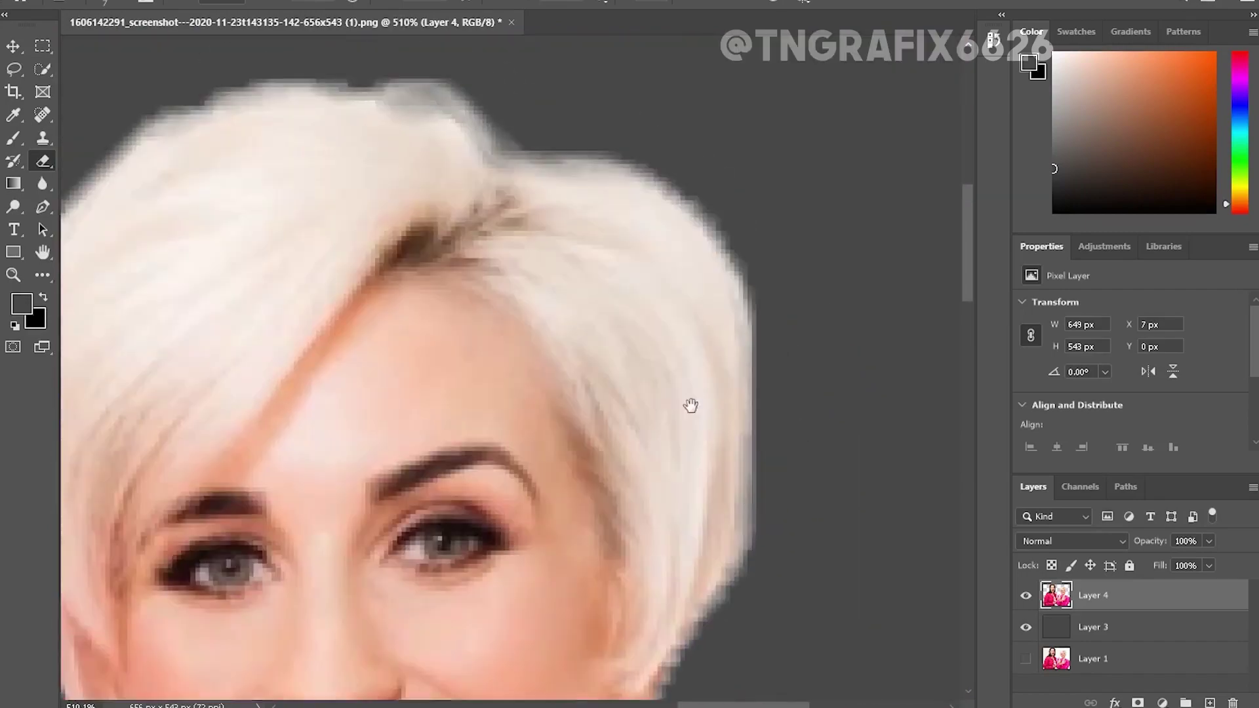
Trim the remaining light edge from the brunette's hair beside her cheek and jaw
scroll(553, 666, down, 3)
scroll(770, 477, down, 3)
scroll(631, 106, up, 5)
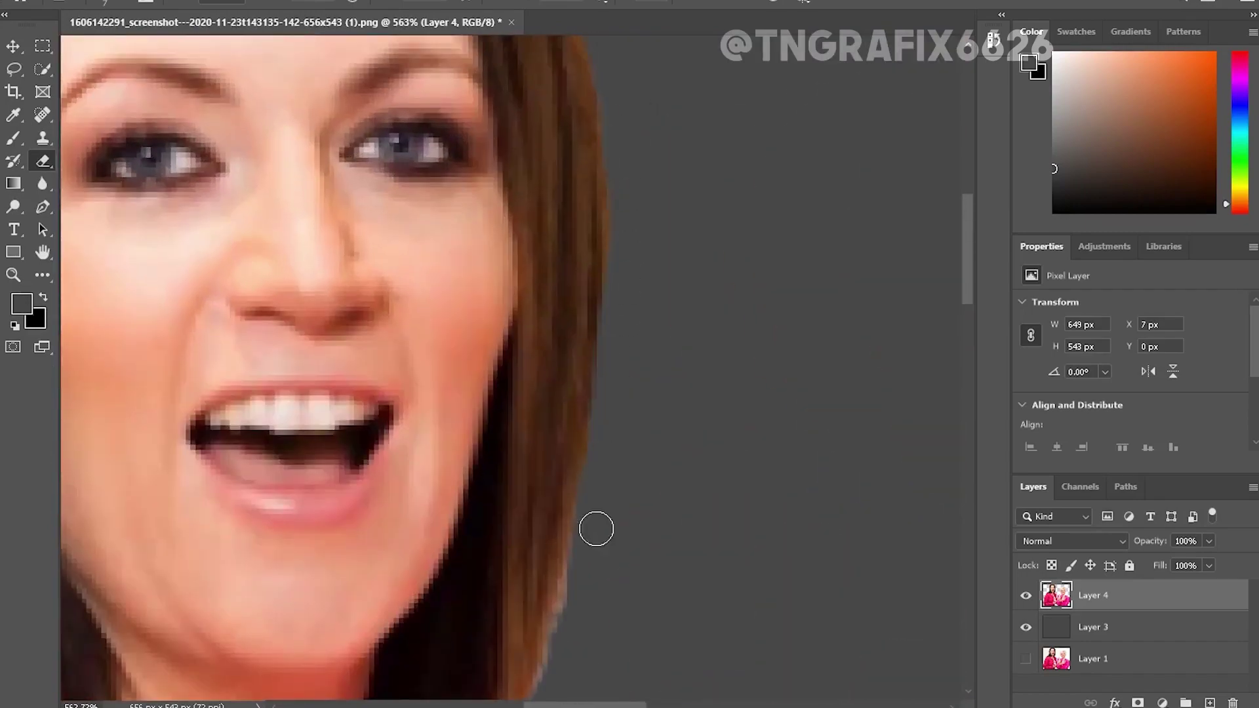
scroll(595, 525, down, 3)
scroll(765, 494, down, 4)
Smooth the blonde woman's neck and shoulder edge beside the small bottle with the Eraser
scroll(851, 459, up, 4)
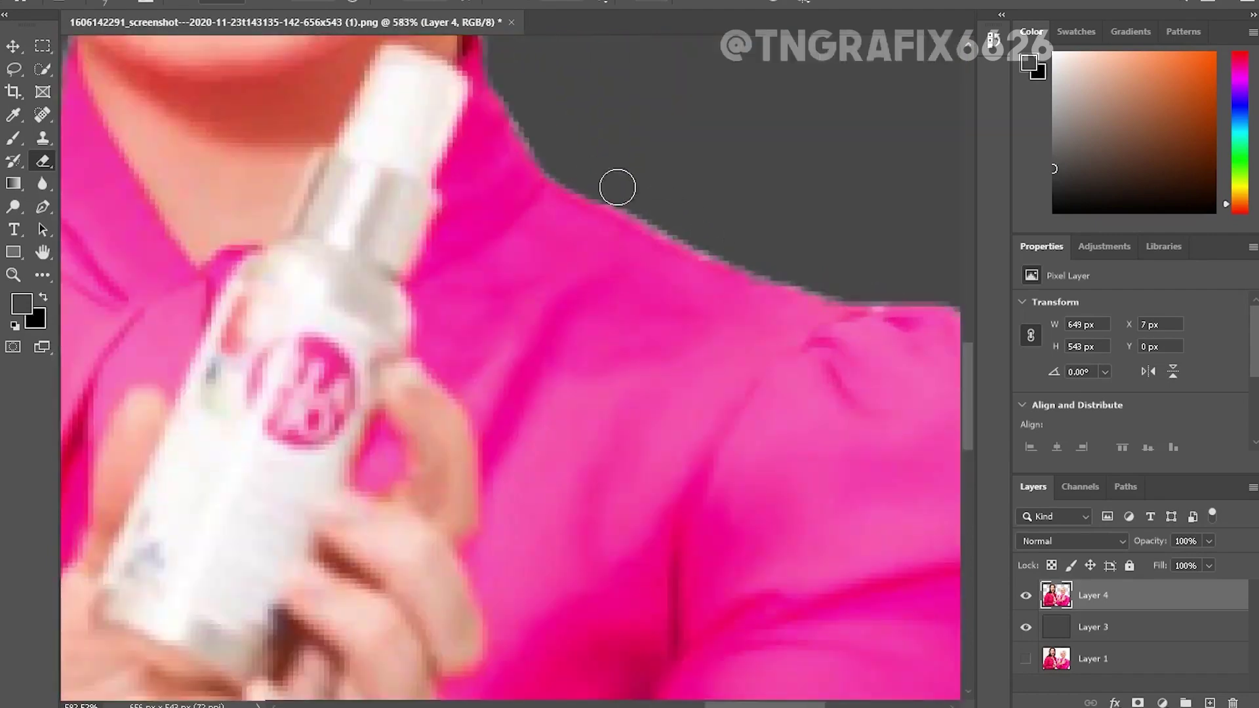
scroll(385, 194, up, 3)
scroll(497, 297, up, 2)
scroll(497, 297, down, 2)
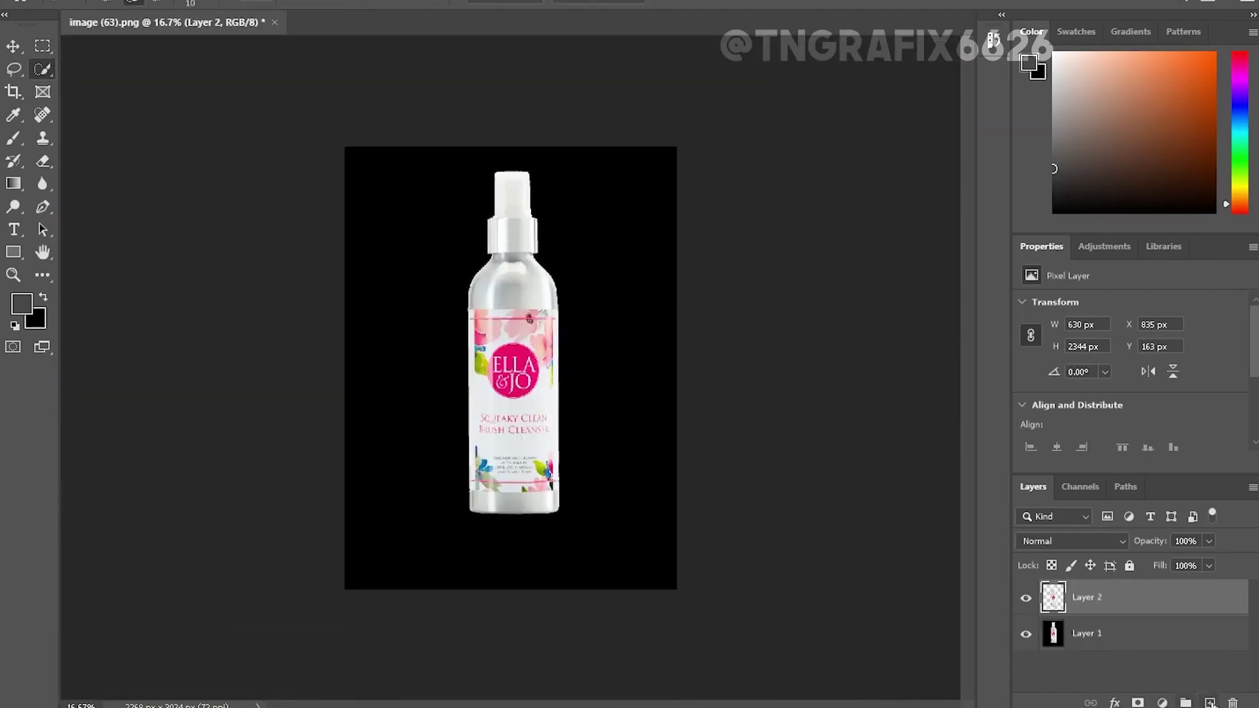
In image (63), add a layer beneath the bottle cutout, paint it dark grey with a 3500 px brush, and save the file
key(ctrl+shift+n)
key(b)
key(alt+BackSpace)
key(bracketright)
key(bracketright)
key(bracketright)
key(bracketright)
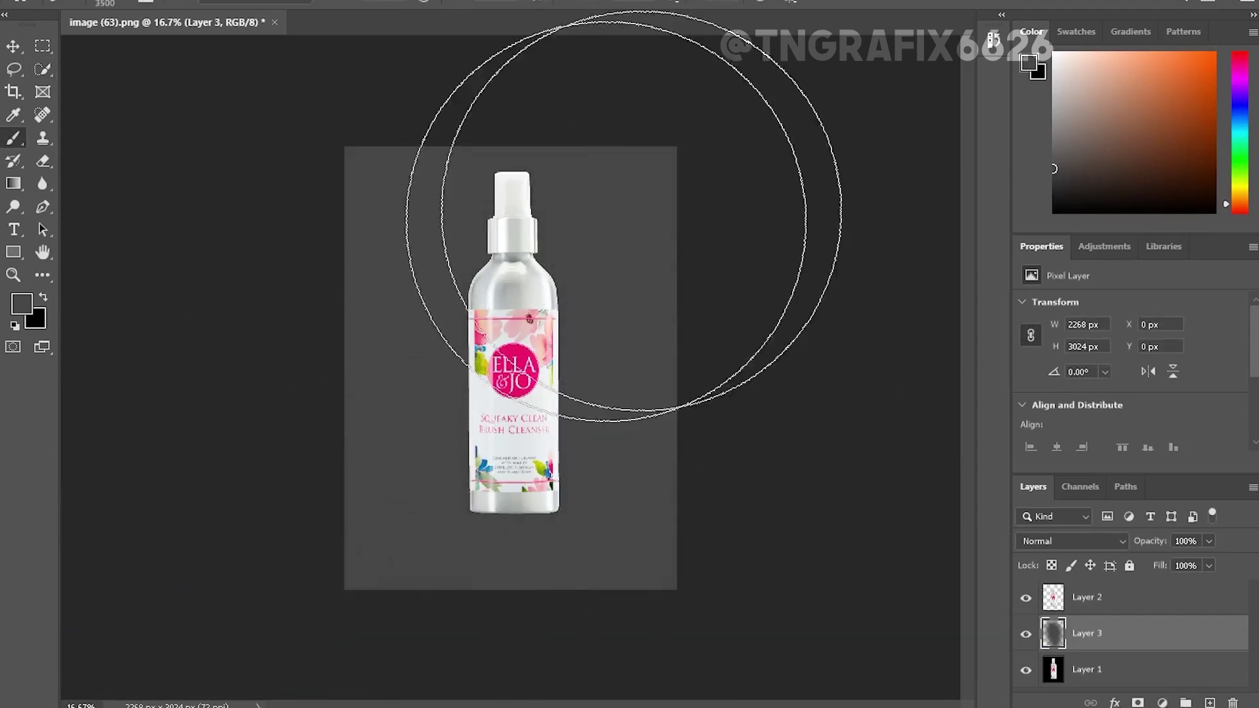
key(ctrl+shift+s)
key(Return)
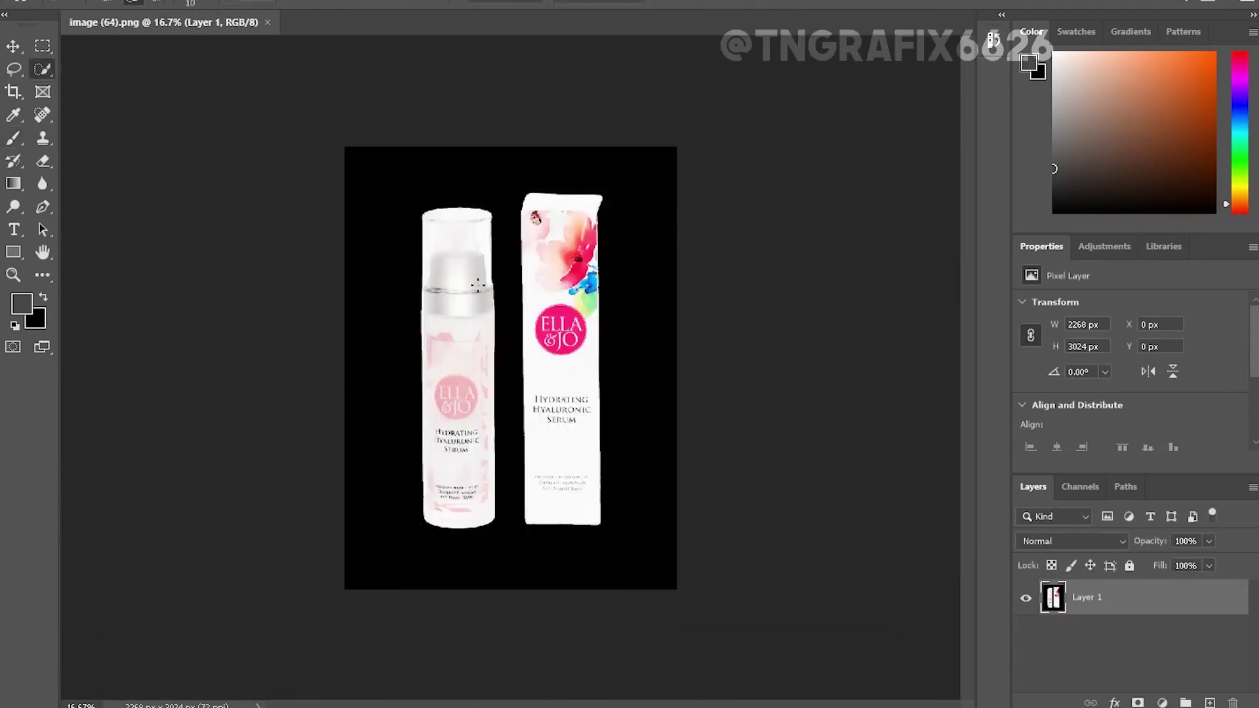
In image (64), copy the serum bottle and box to a new layer, paint a dark grey layer beneath them, and save
key(ctrl+j)
key(ctrl+shift+n)
key(b)
key(alt+BackSpace)
key(bracketright)
key(bracketright)
key(bracketright)
key(bracketright)
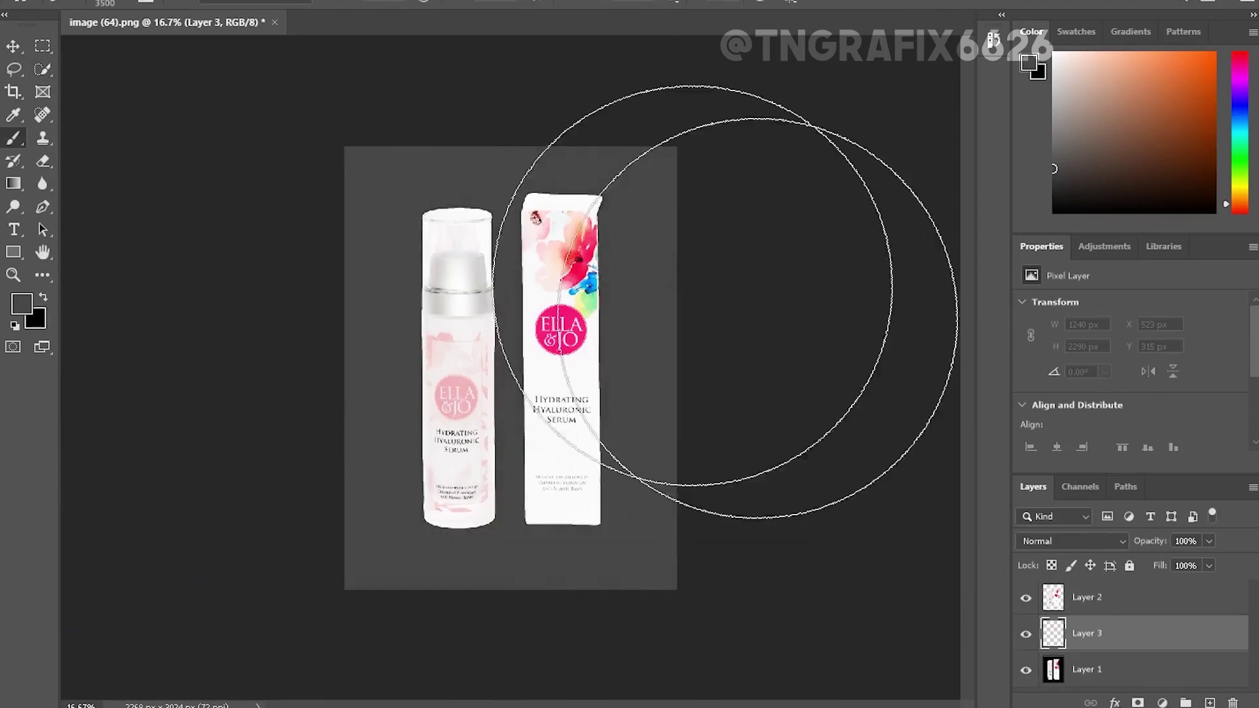
key(ctrl+shift+s)
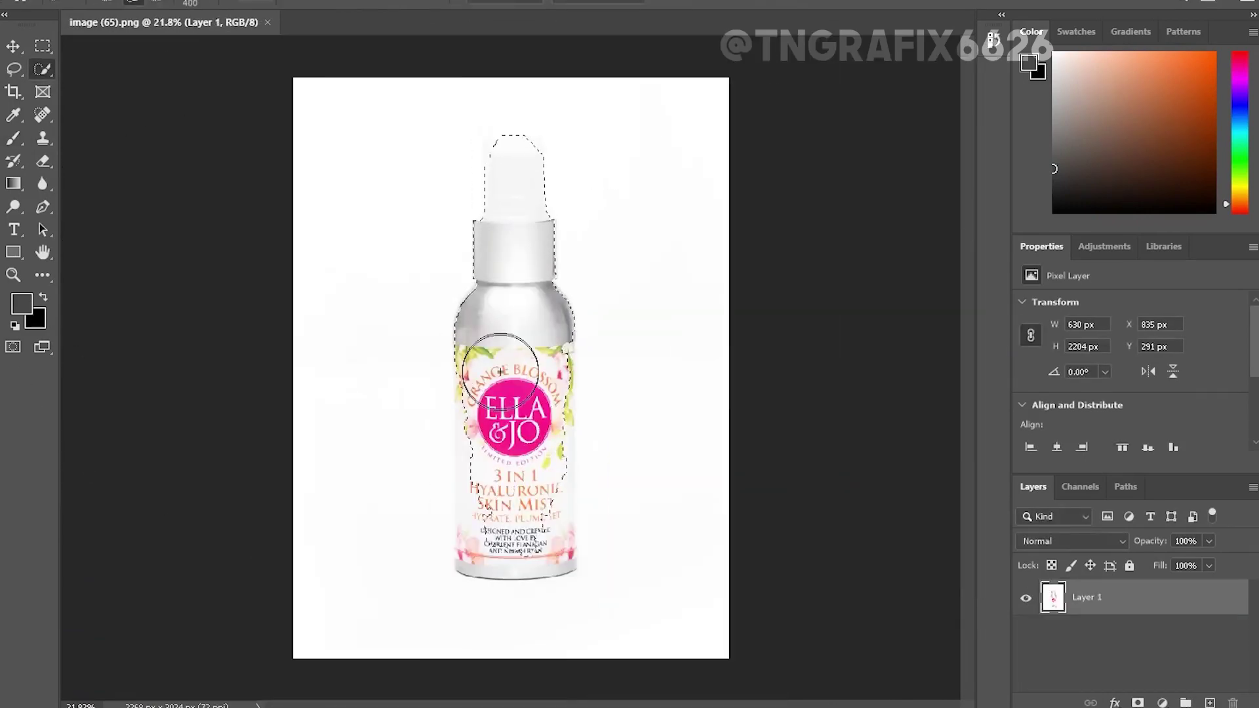
In image (65), trace the skin mist bottle with the Pen tool around the cap and down its right side
drag(441, 470, 474, 446)
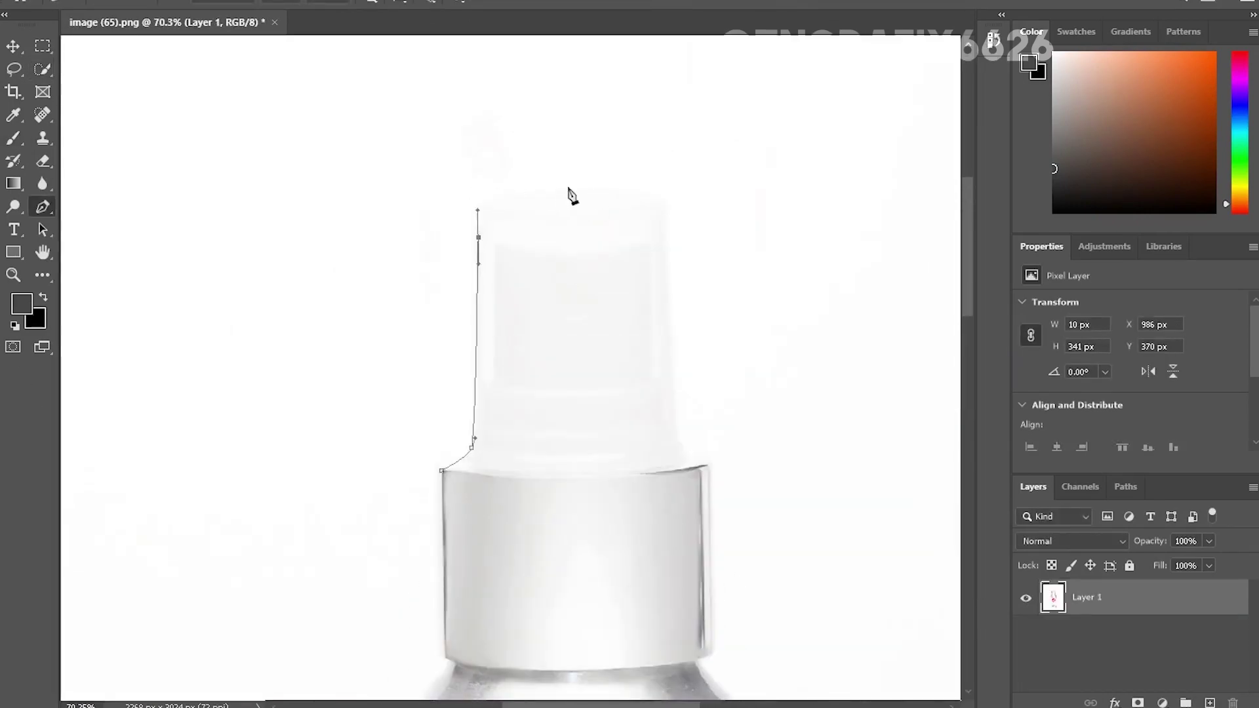
drag(700, 465, 714, 458)
scroll(655, 393, down, 3)
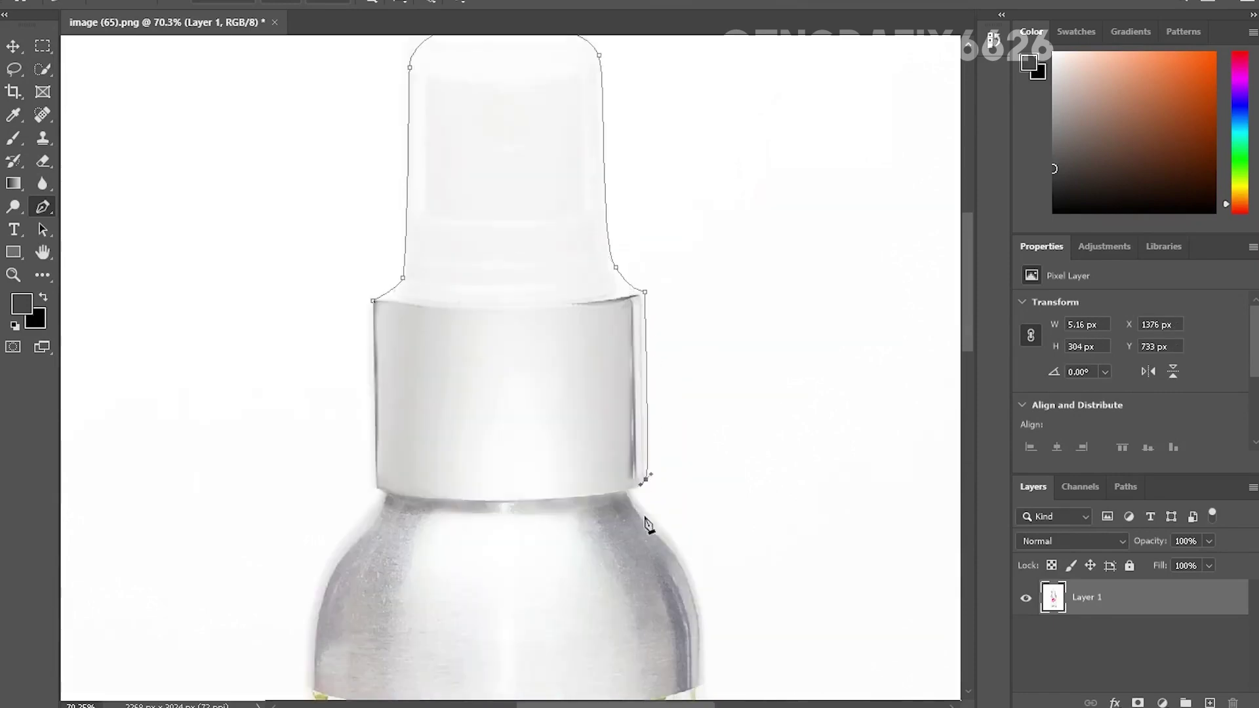
scroll(652, 472, down, 3)
scroll(608, 380, down, 12)
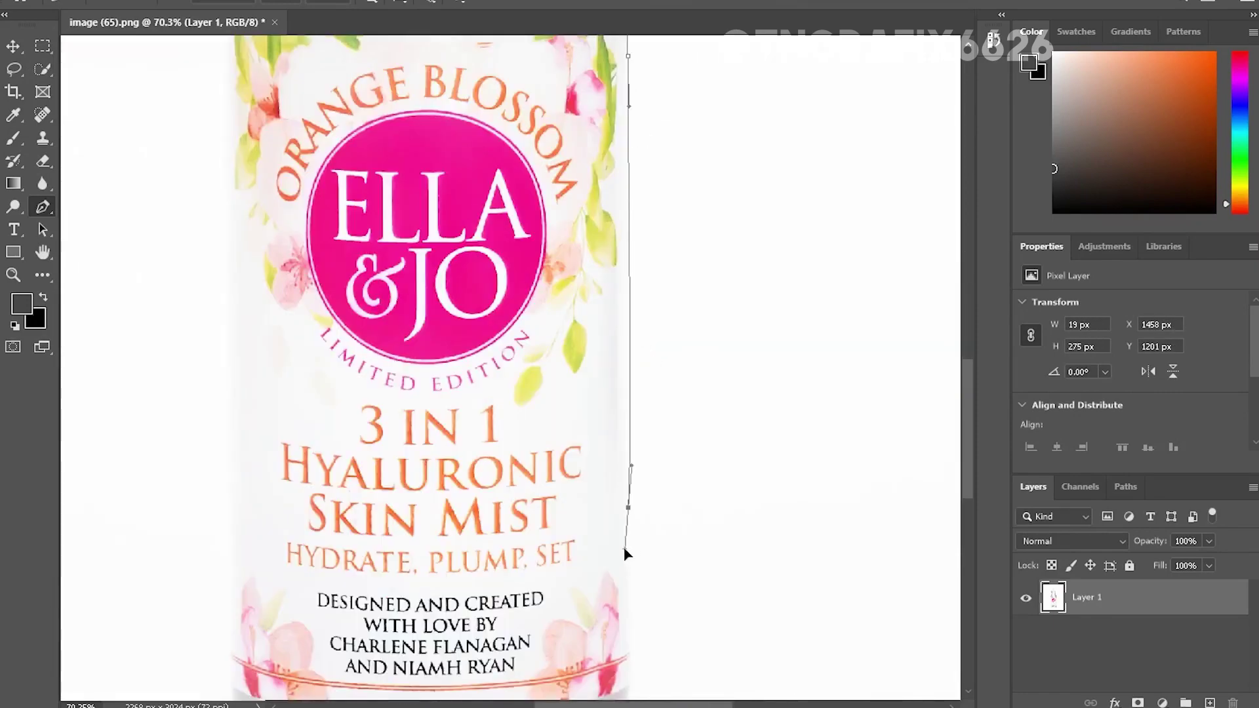
Continue the pen path around the bottle's base and up its left side, closing it at the collar
drag(702, 463, 695, 471)
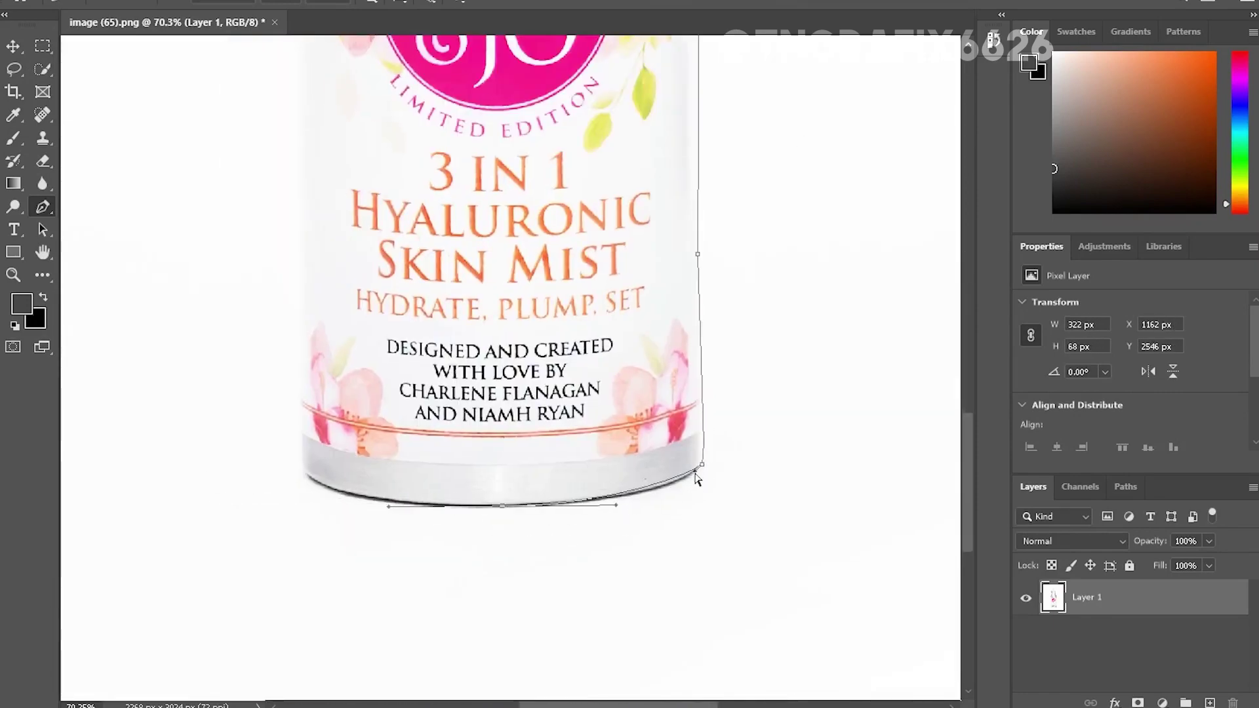
scroll(315, 498, up, 9)
drag(380, 586, 380, 577)
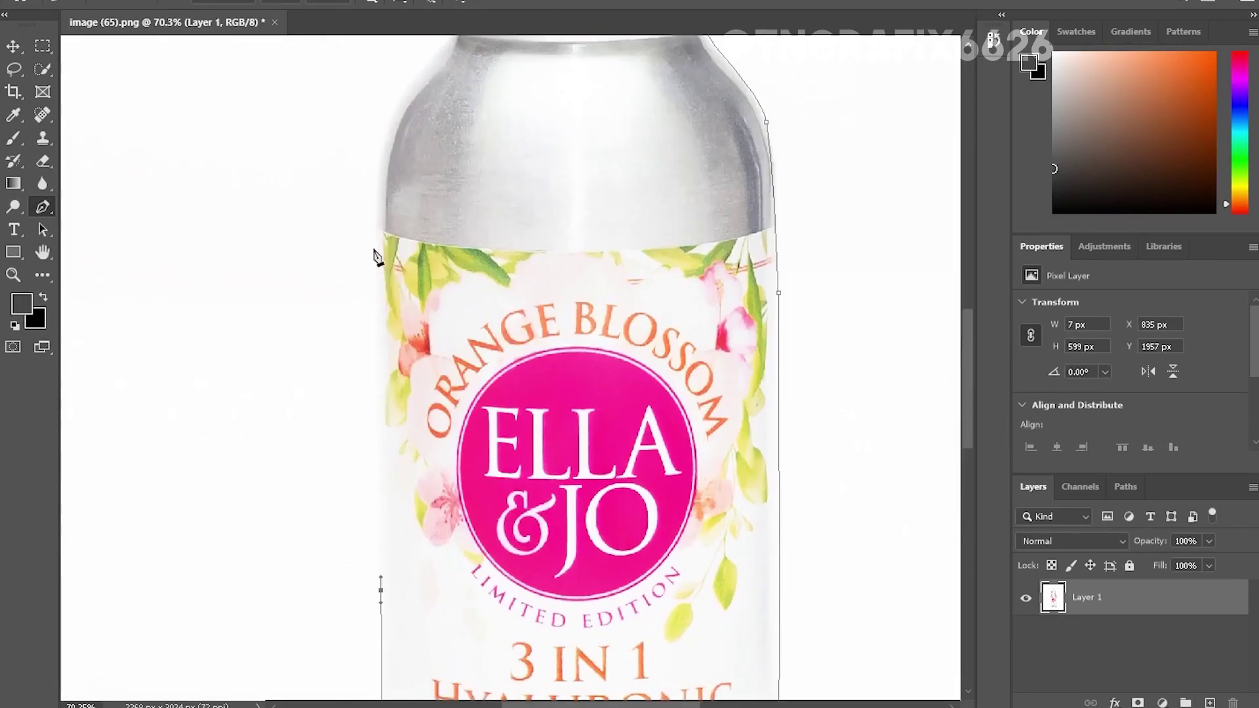
drag(379, 201, 383, 157)
scroll(387, 262, up, 5)
scroll(396, 294, up, 3)
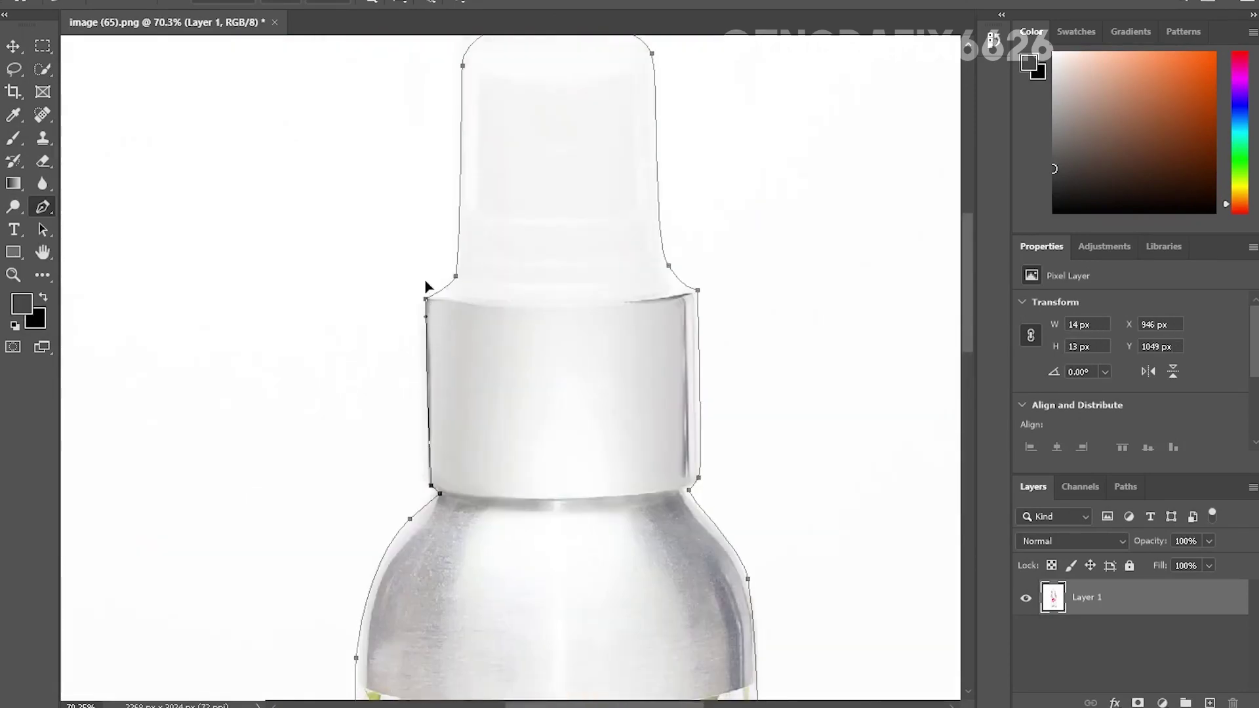
Turn the bottle path into a selection and copy the bottle to its own layer above a dark grey layer
key(ctrl+Return)
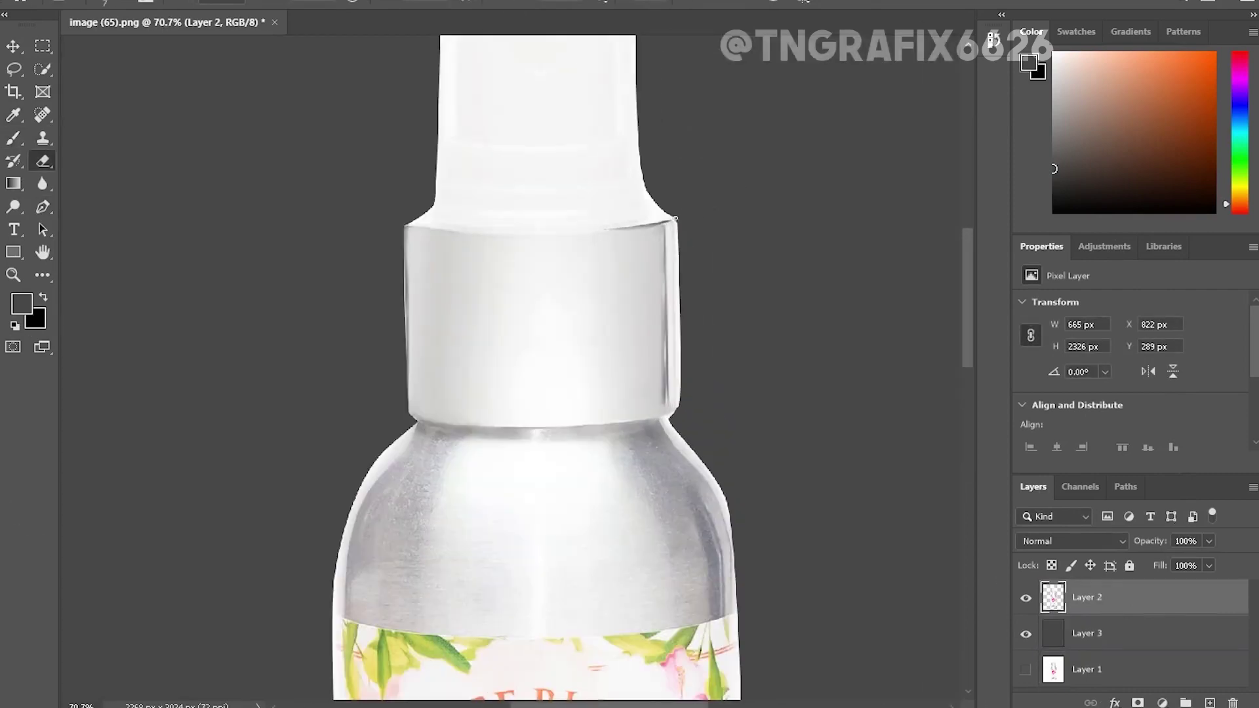
scroll(536, 208, up, 2)
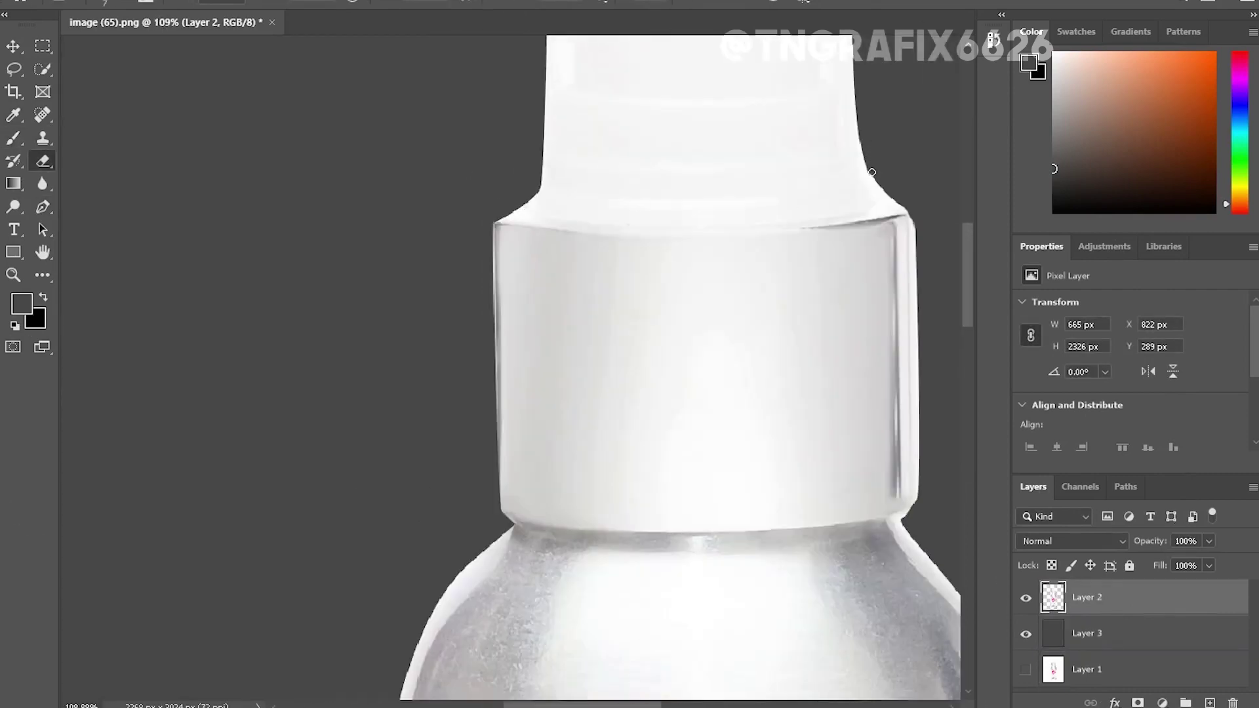
Check the skin mist bottle's collar and shoulder edges and clean off the leftover white fringe with a smaller eraser
scroll(536, 188, down, 5)
scroll(670, 227, up, 3)
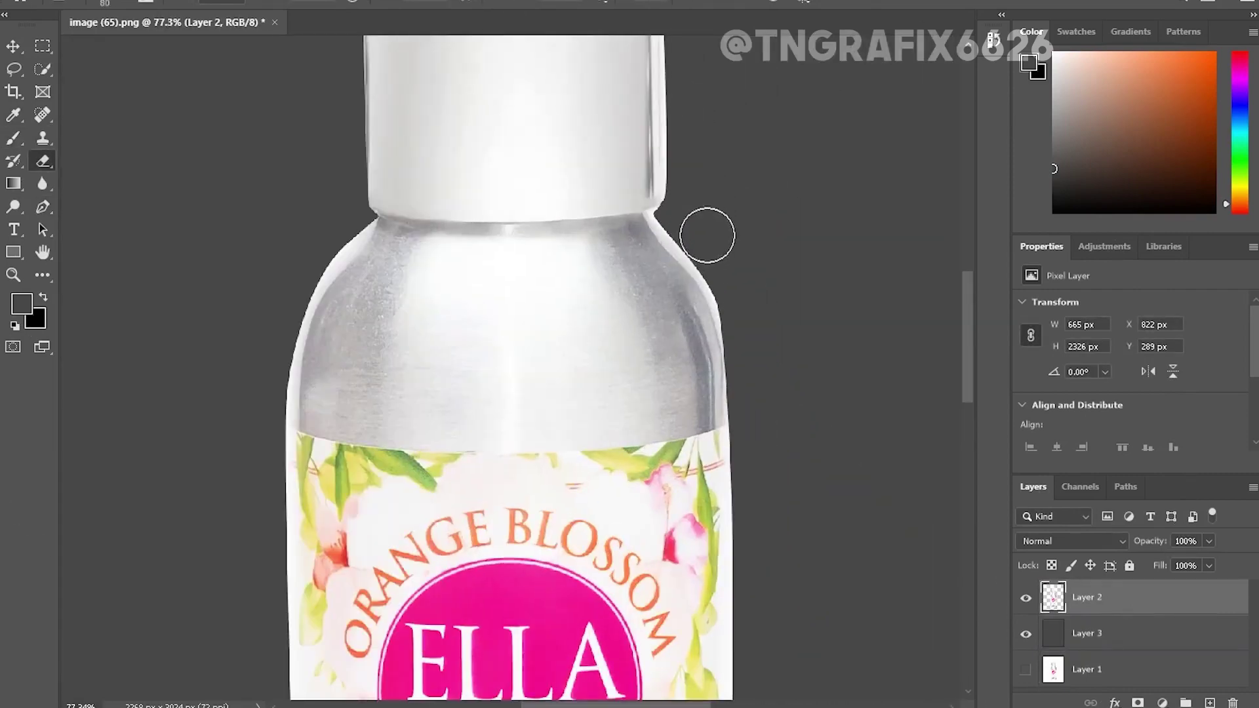
scroll(722, 289, up, 3)
key(bracketleft)
key(bracketleft)
key(bracketleft)
key(bracketleft)
key(bracketleft)
key(bracketleft)
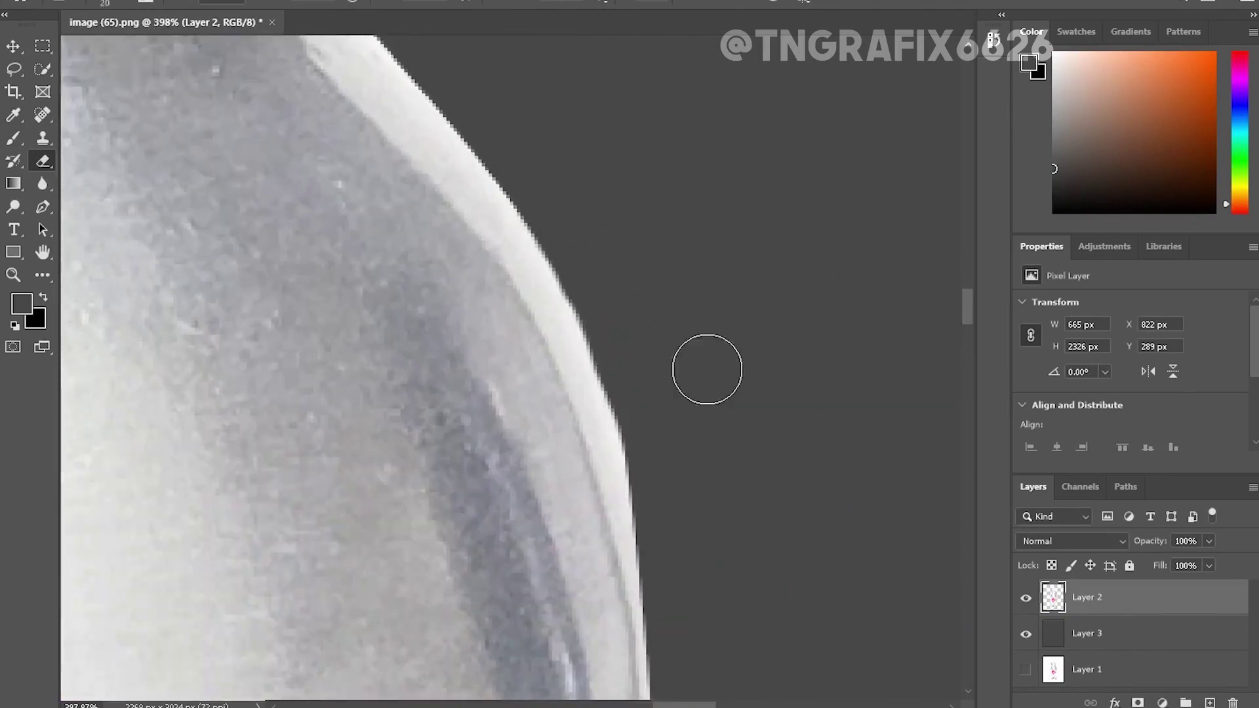
scroll(705, 367, down, 6)
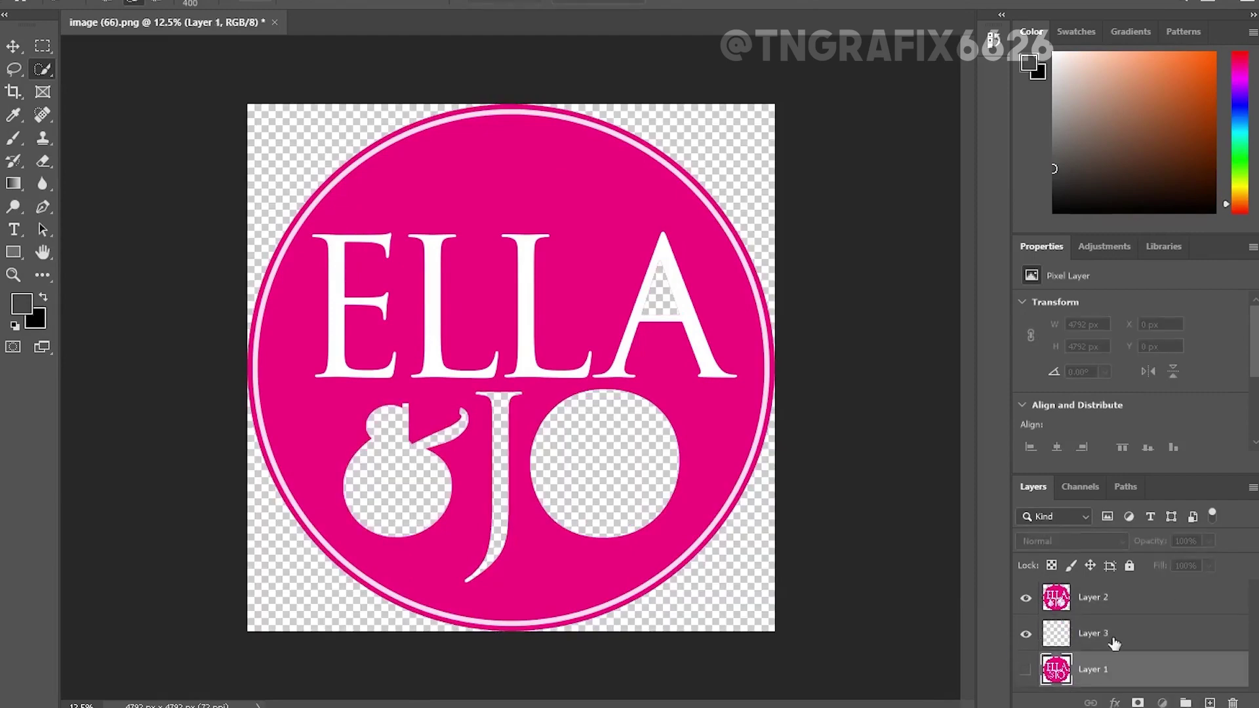
In image (66), paint Layer 3 dark grey and place a duplicate of the original logo layer between it and Layer 2
click(1115, 639)
key(b)
mouse_move(328, 196)
mouse_down()
mouse_move(576, 652)
mouse_move(759, 520)
mouse_move(761, 394)
mouse_up()
click(1070, 675)
drag(1070, 675, 1062, 616)
click(1026, 635)
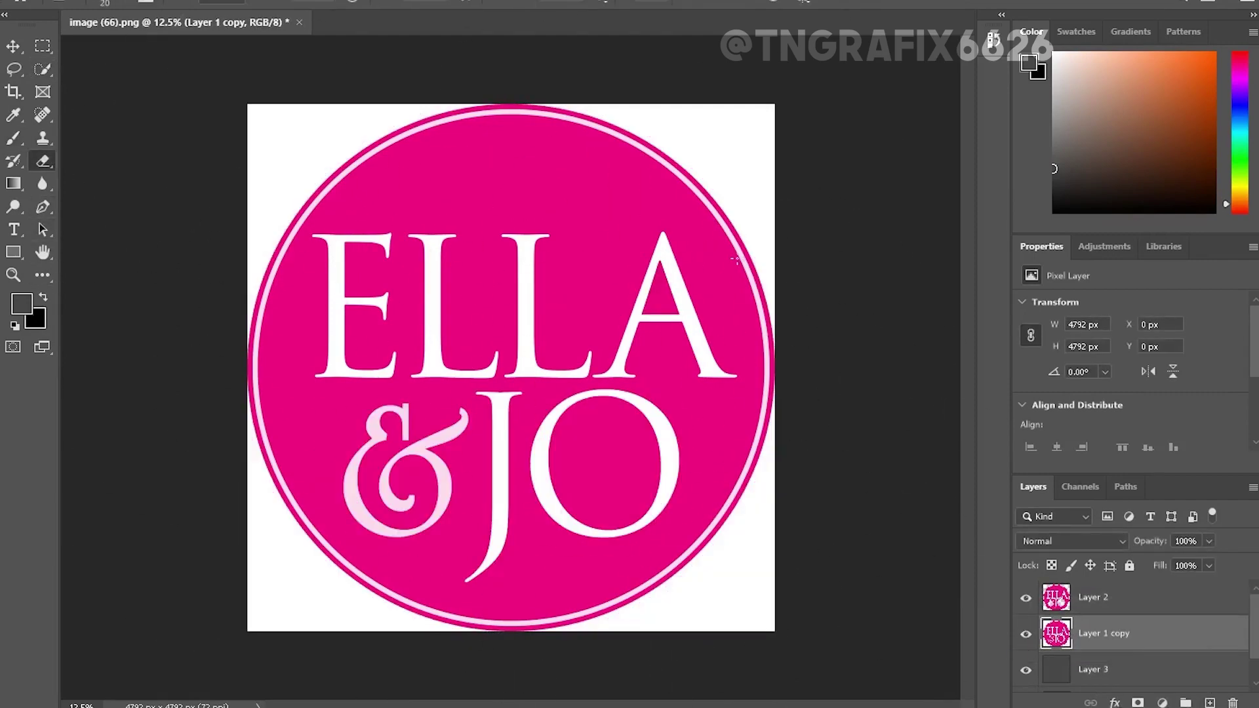
Erase the white surroundings of the duplicated logo, merge it into Layer 2, and clean the white remnants off the circle's rim
mouse_move(735, 259)
mouse_down()
mouse_move(365, 632)
mouse_move(815, 534)
mouse_move(225, 155)
mouse_move(558, 34)
mouse_up()
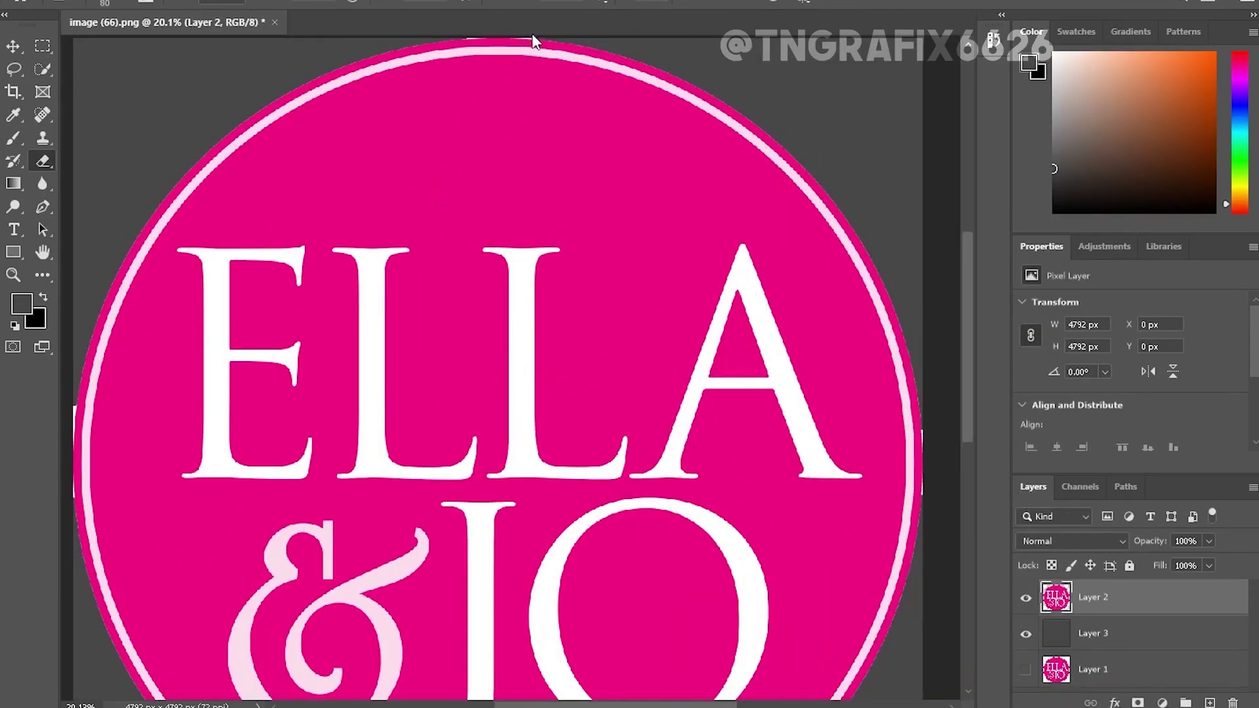
scroll(532, 40, up, 5)
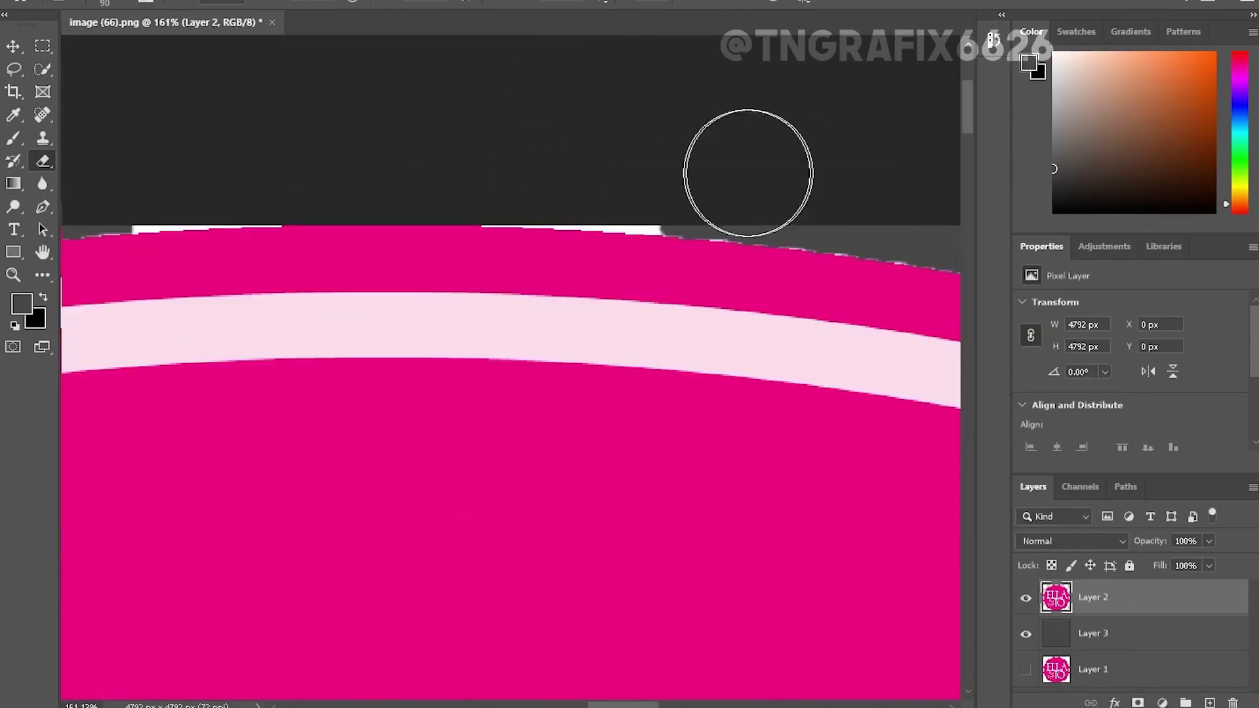
scroll(426, 171, left, 3)
scroll(387, 178, down, 4)
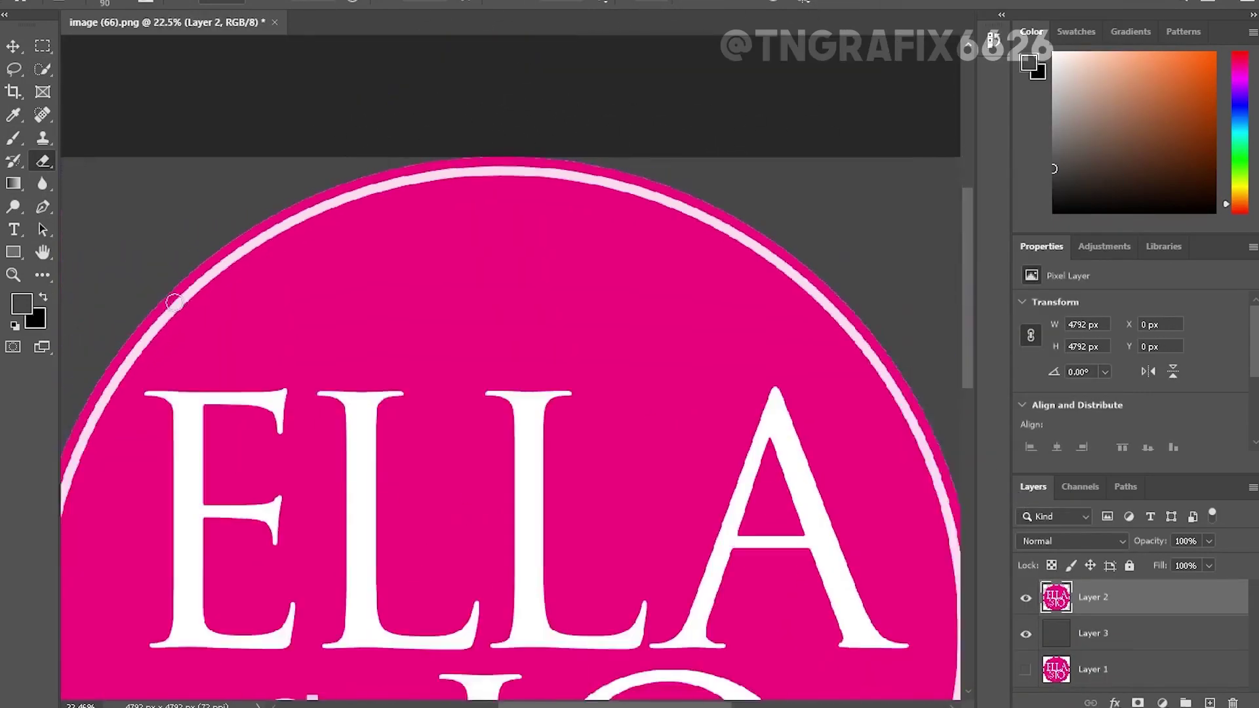
scroll(191, 351, up, 4)
scroll(843, 345, down, 4)
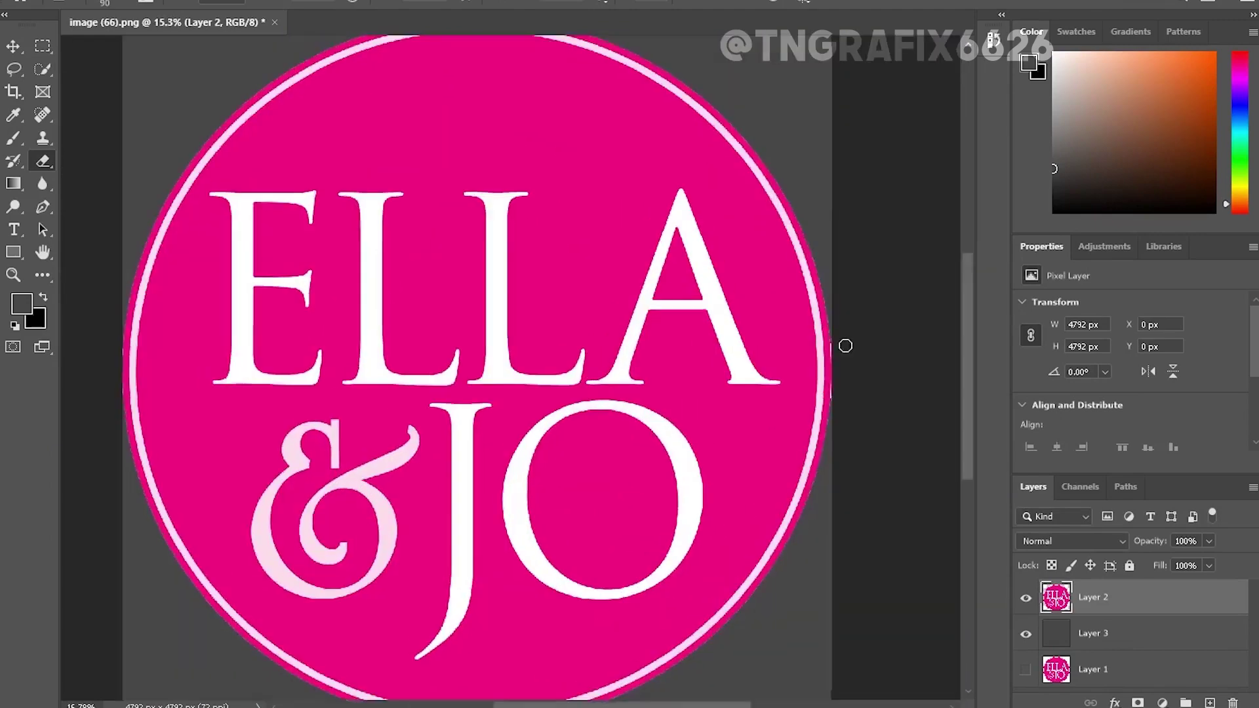
scroll(627, 289, up, 3)
scroll(495, 315, down, 3)
scroll(675, 432, down, 2)
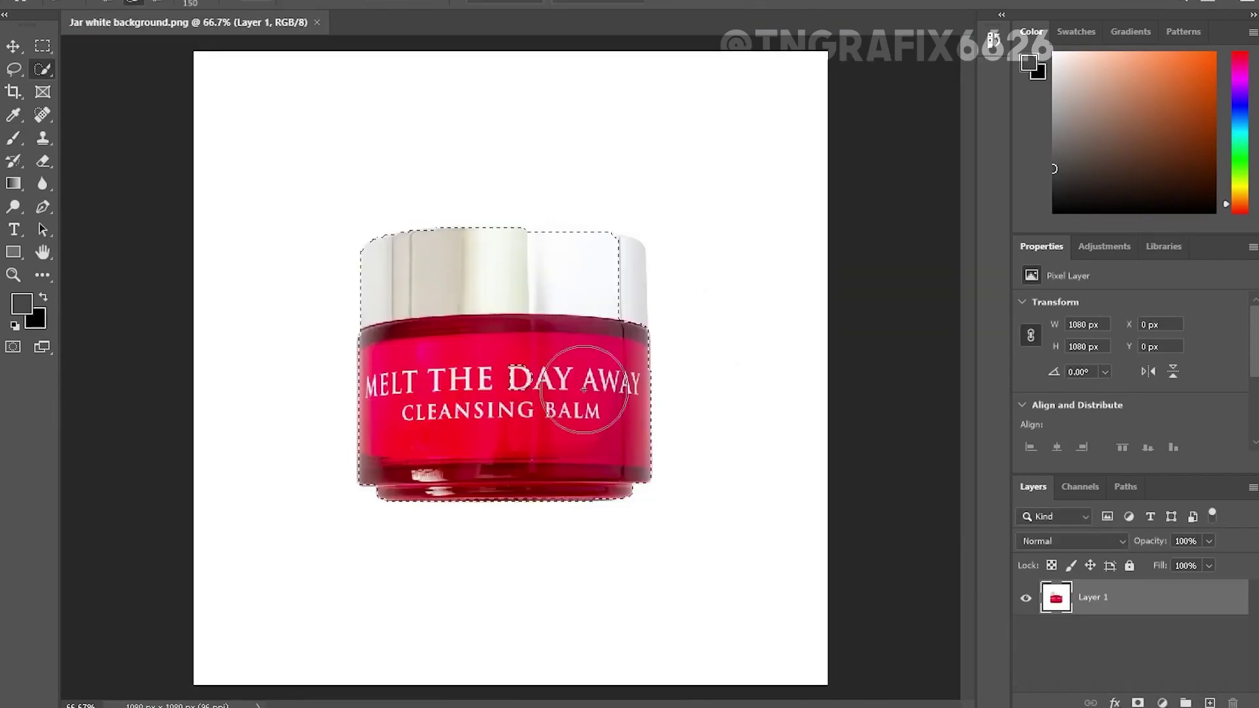
Extend and refine the cleansing balm jar's selection around its lid, and copy the jar to its own layer above a dark grey layer
click(551, 282)
scroll(681, 255, up, 5)
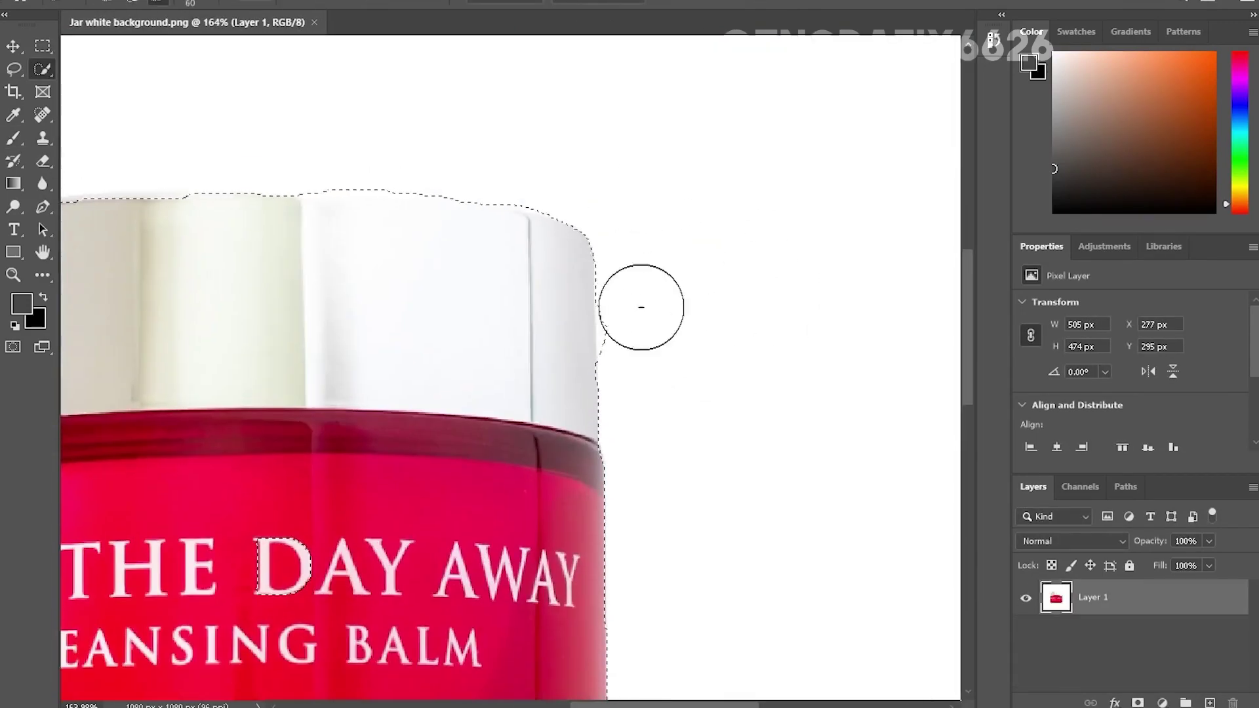
scroll(641, 307, down, 5)
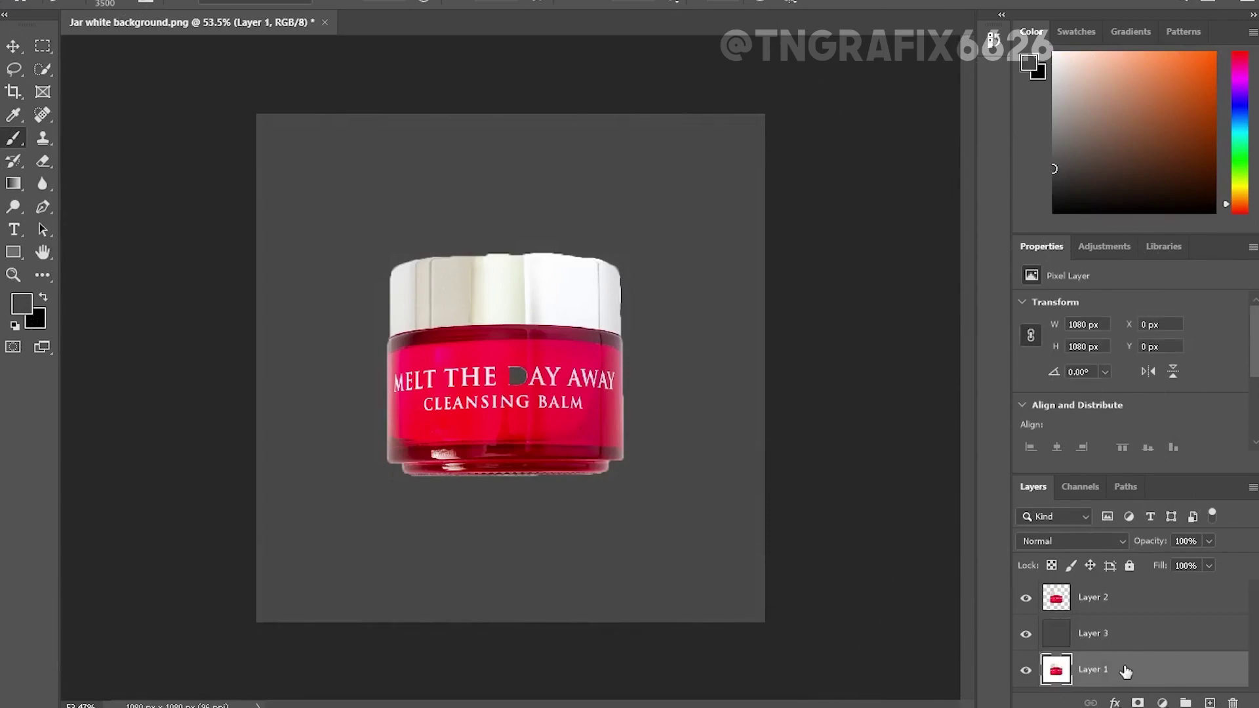
Fill the missing letter D with a duplicate of the original jar layer, erasing its white surroundings and merging it into Layer 2
drag(1126, 672, 1114, 617)
key(e)
mouse_move(739, 268)
mouse_down()
mouse_move(576, 586)
mouse_move(416, 120)
mouse_move(340, 362)
mouse_up()
key(bracketleft)
key(bracketleft)
key(bracketleft)
key(bracketleft)
right_click(1091, 596)
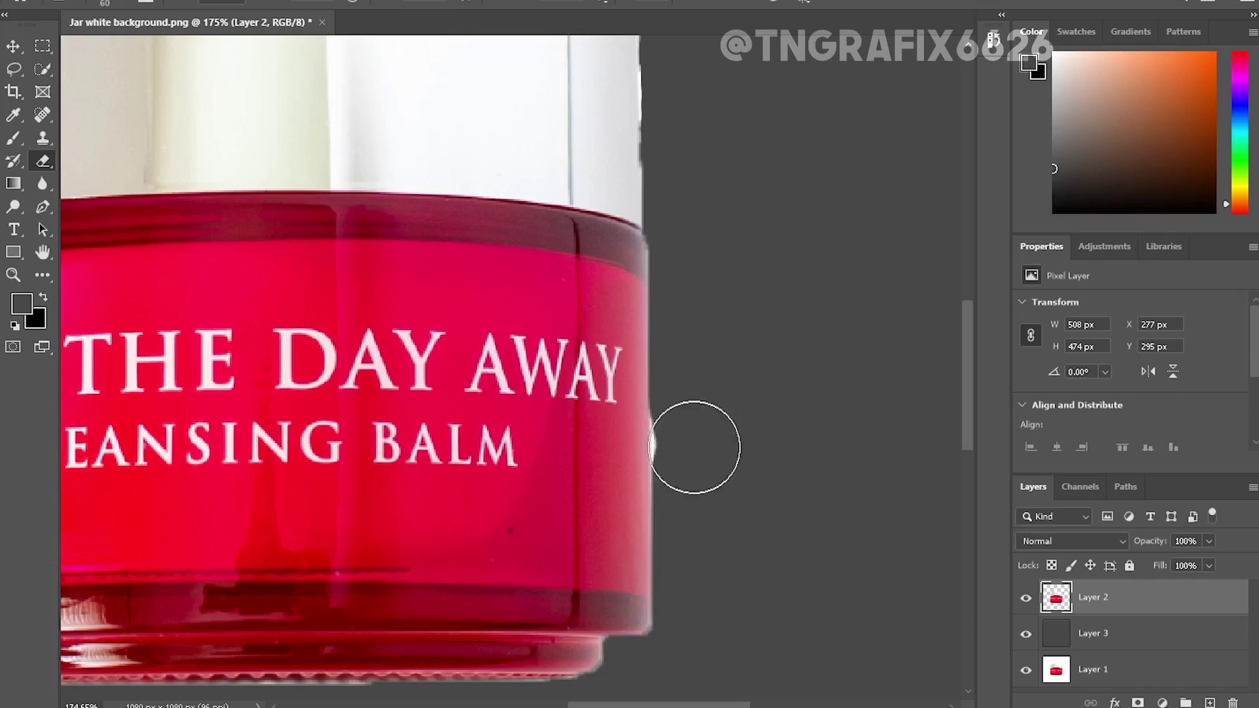
Erase the pale fringe along the jar's side edges with a small eraser of about 10 px
scroll(689, 427, up, 7)
key(bracketleft)
key(bracketleft)
key(bracketleft)
key(bracketleft)
key(bracketleft)
drag(615, 399, 614, 517)
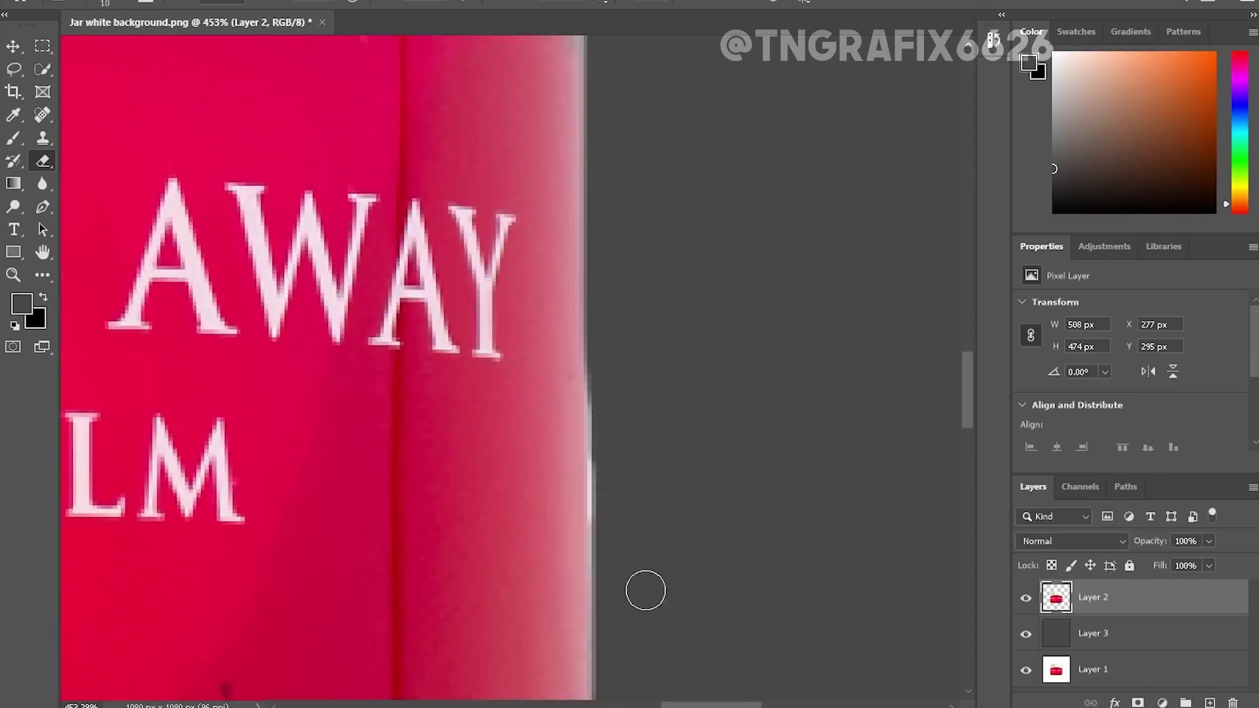
scroll(643, 590, down, 5)
drag(419, 616, 791, 234)
drag(621, 469, 570, 471)
scroll(565, 466, down, 4)
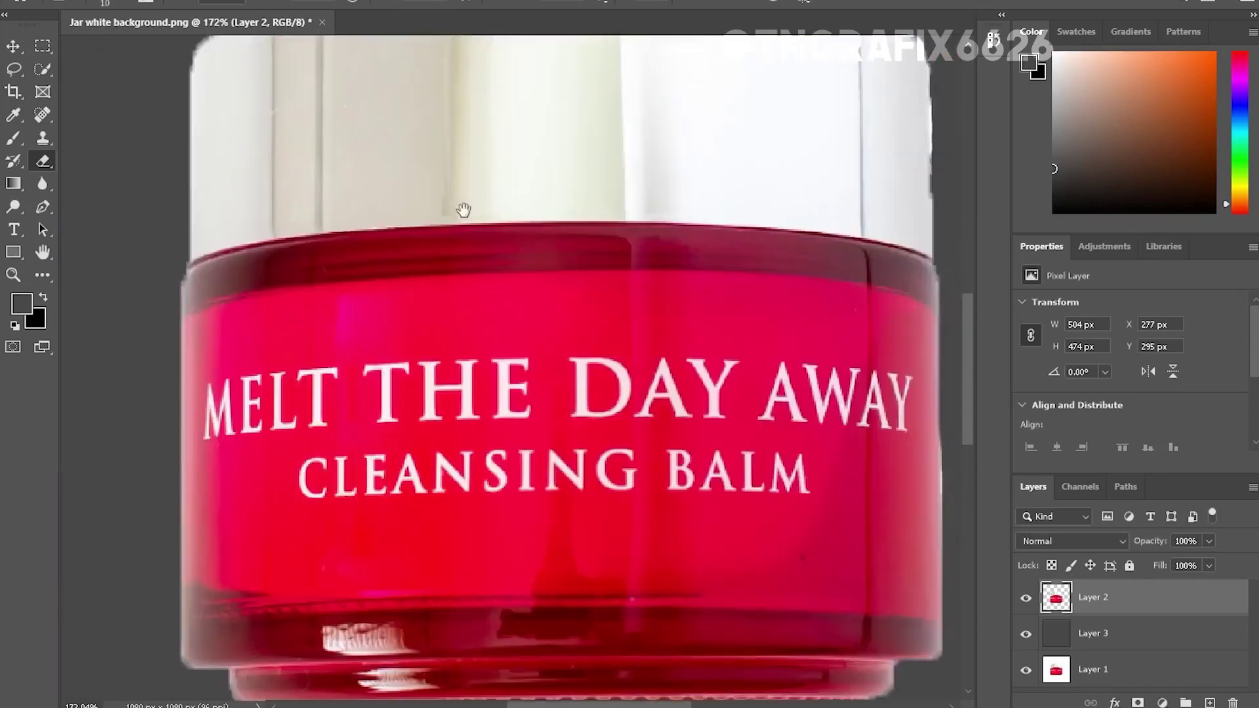
Smooth the uneven edge along the top and side of the jar's silver lid with the eraser
scroll(783, 190, up, 3)
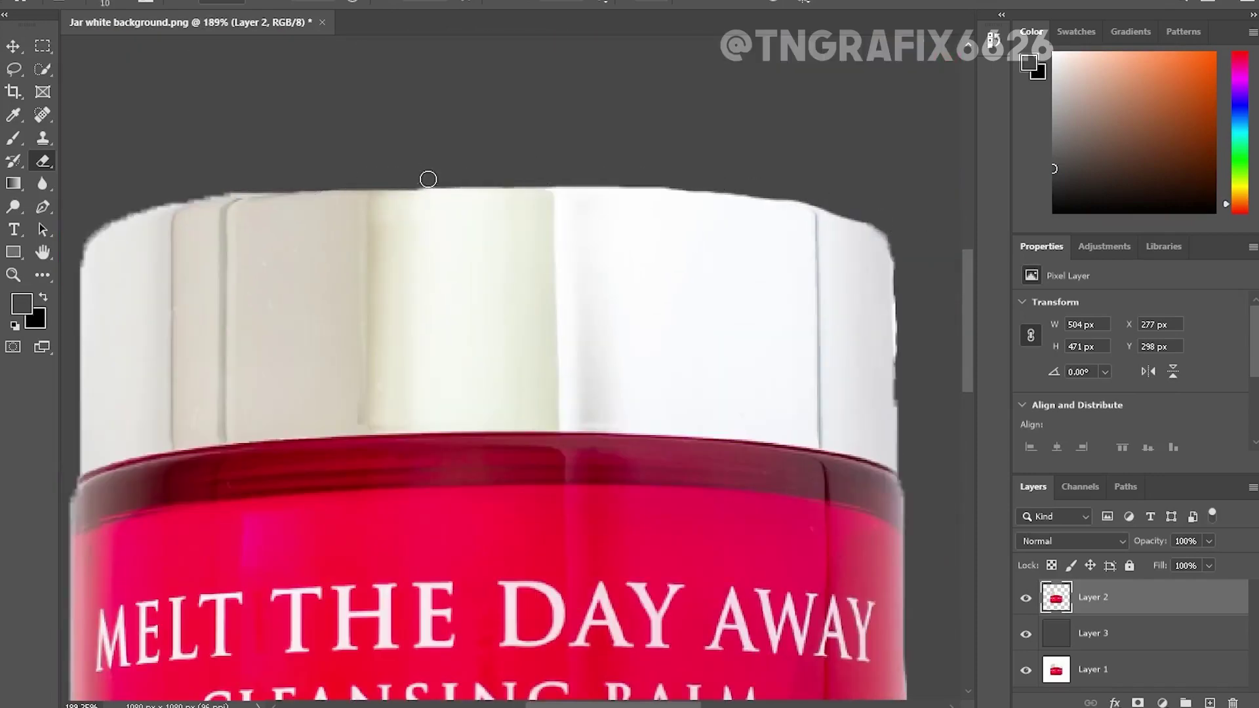
mouse_move(915, 257)
mouse_down()
mouse_move(758, 208)
mouse_move(738, 274)
mouse_up()
scroll(819, 308, down, 5)
scroll(790, 436, up, 6)
scroll(822, 439, down, 5)
Save the jar cutout as the layered Photoshop file Jar white background.psd
key(ctrl+shift+s)
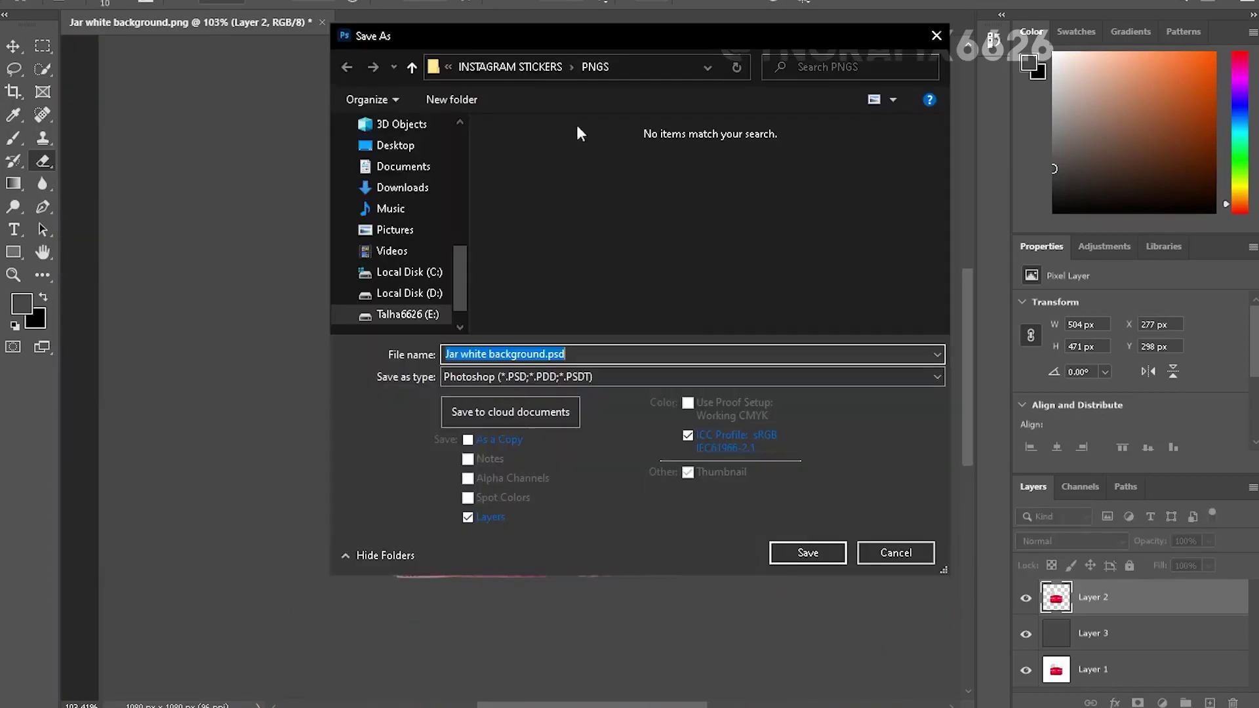
key(Escape)
key(ctrl+0)
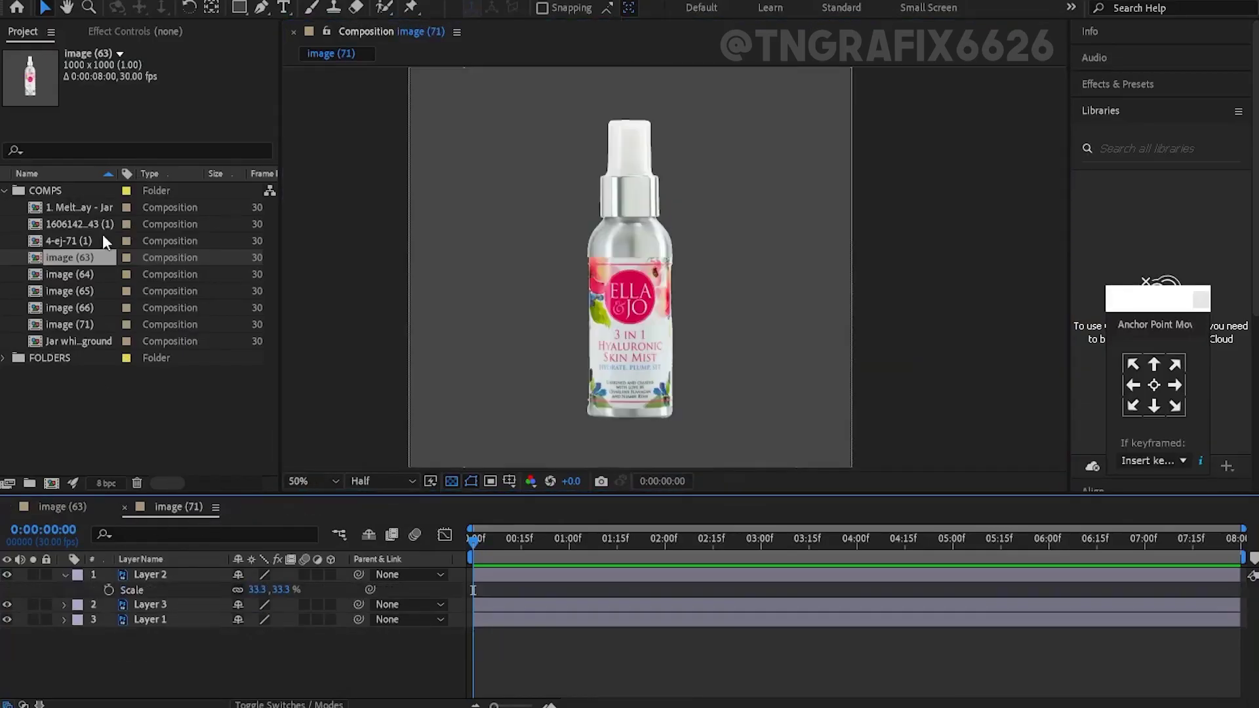
In After Effects, copy Layer 2 from image (64) into image (63) and fit a rectangular mask around the serum box only
double_click(76, 276)
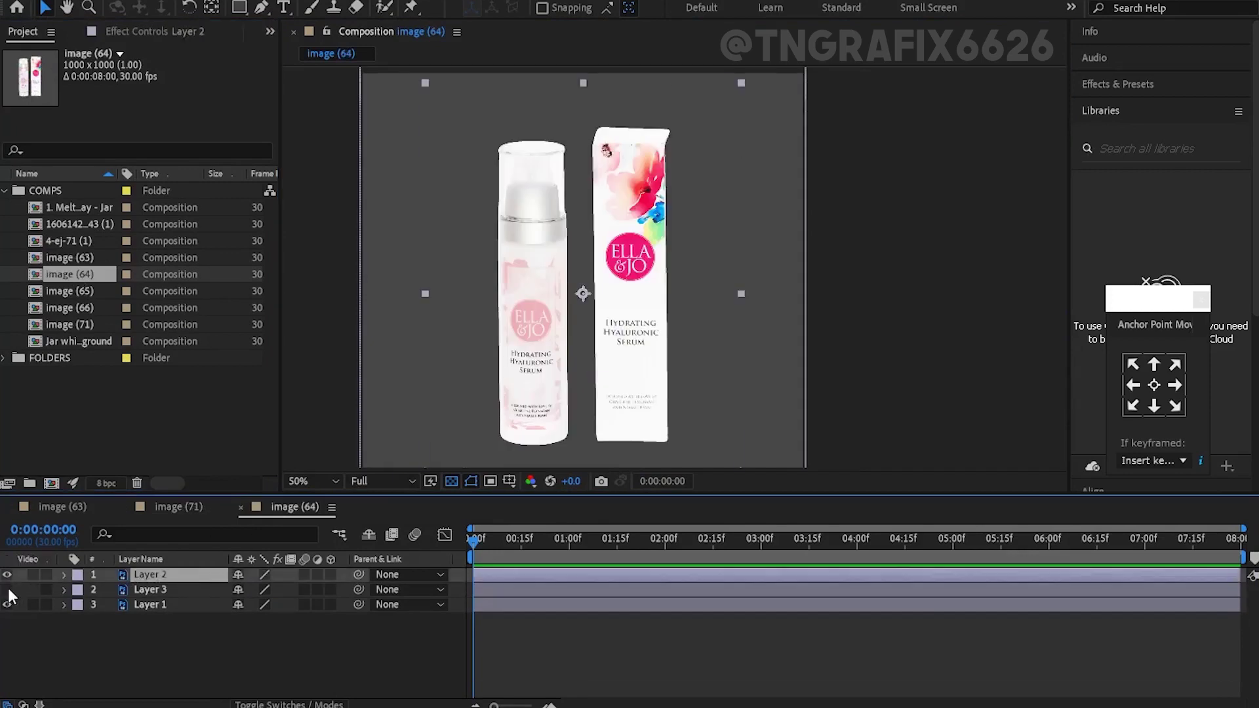
click(65, 506)
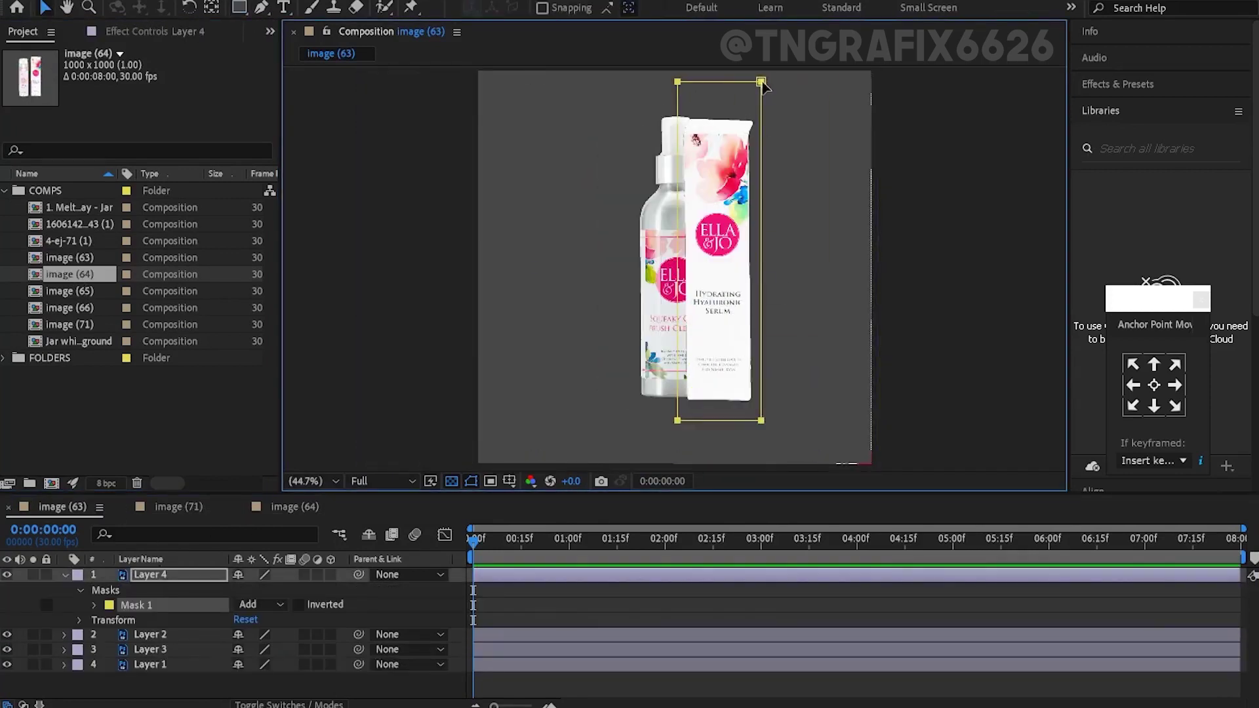
drag(761, 82, 763, 96)
drag(633, 78, 779, 107)
drag(763, 95, 763, 110)
drag(762, 147, 759, 146)
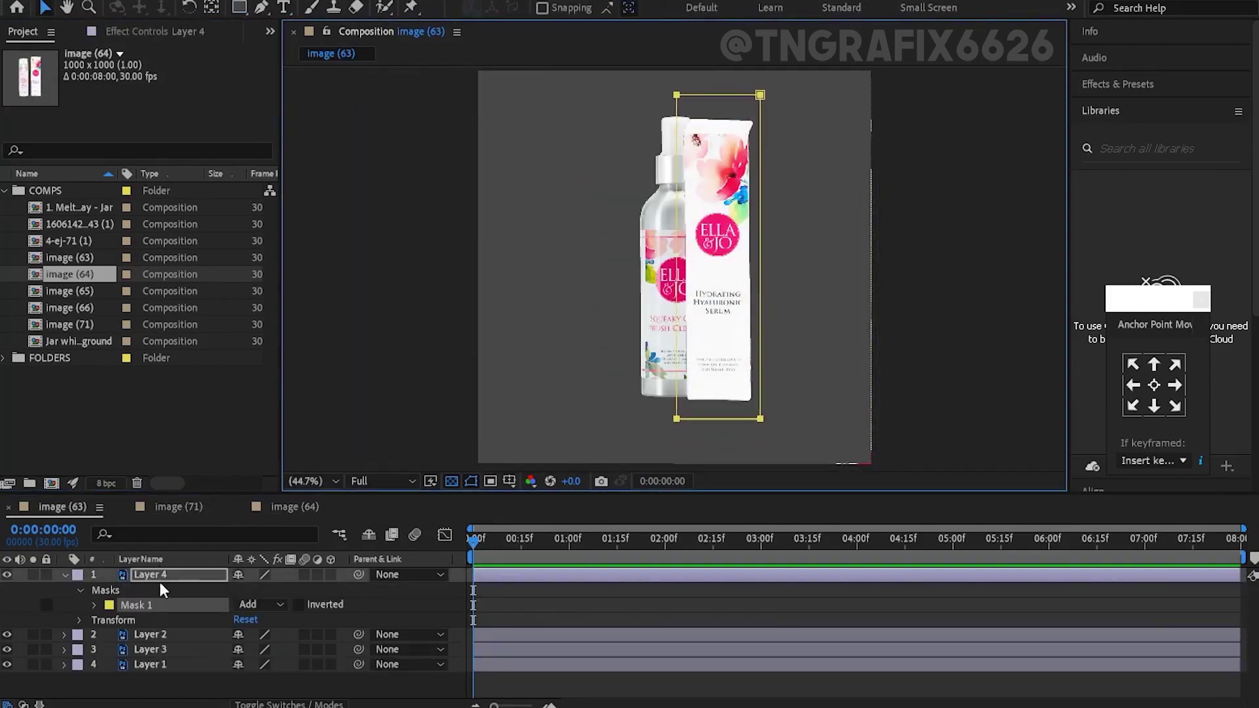
Centre the masked serum box layer horizontally and vertically in the image (63) composition
click(685, 314)
click(1093, 489)
click(1118, 181)
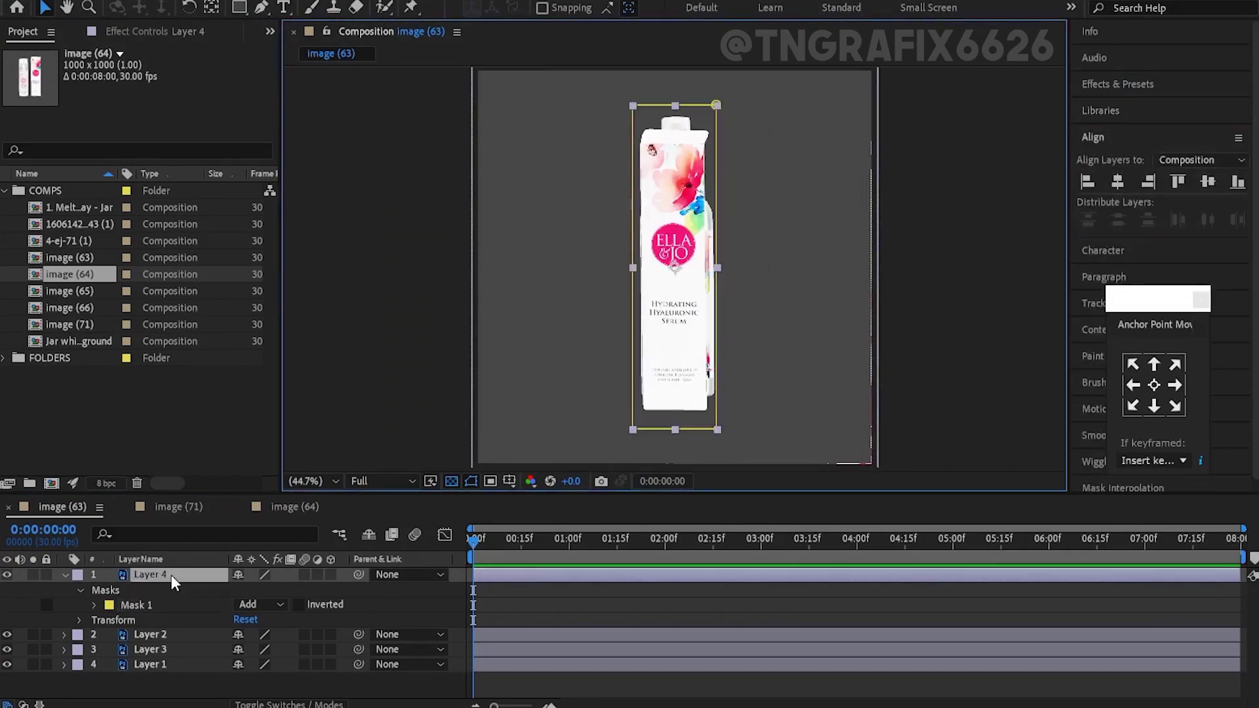
Scale the serum box layer to 37.6% so it covers the bottle and rename it PACK
key(s)
drag(257, 589, 341, 589)
click(679, 306)
scroll(675, 335, up, 2)
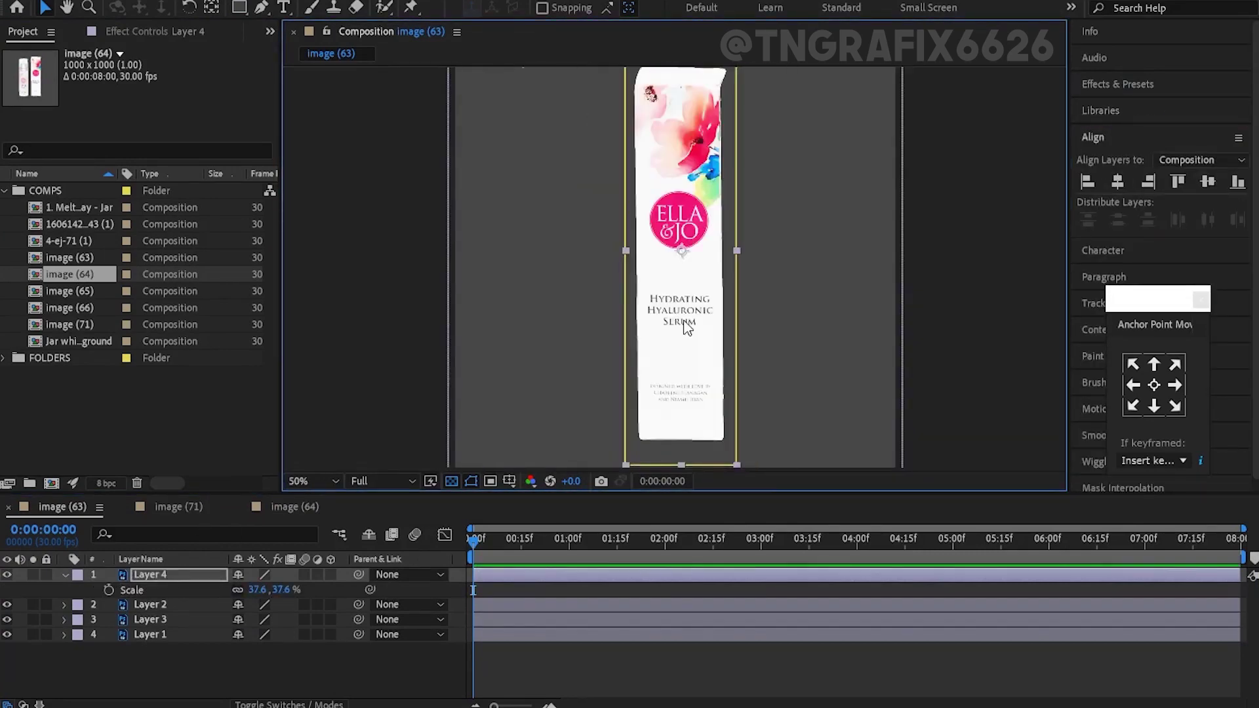
scroll(676, 349, down, 2)
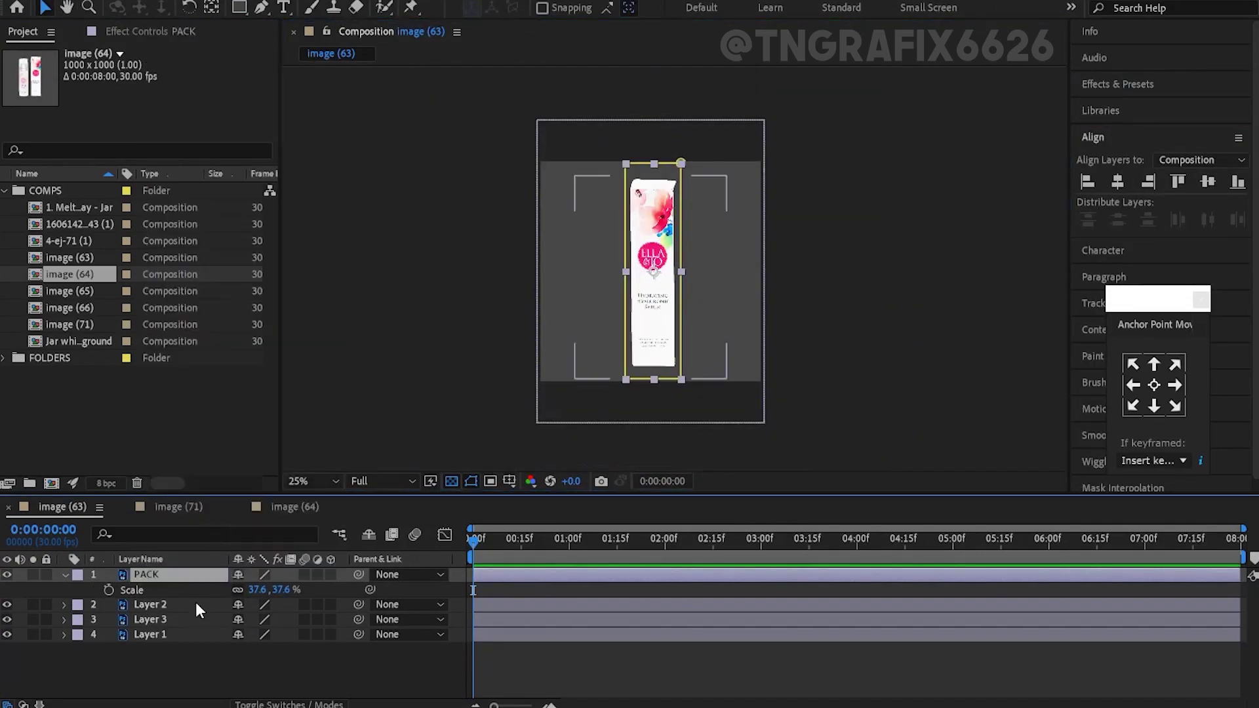
Rename Layer 2, the cutout product bottle, as BOTTLE
click(200, 604)
scroll(656, 310, up, 6)
text(BOTTLE)
key(Return)
key(shift+slash)
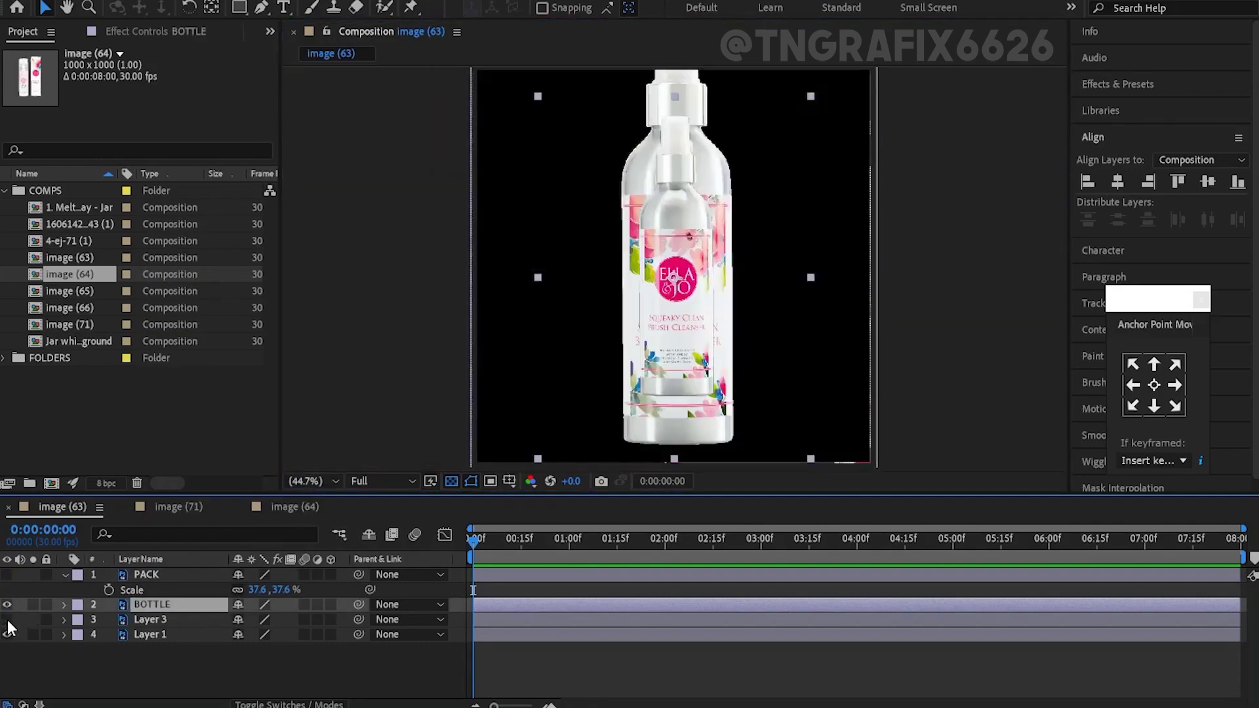
Delete the original photo layer, Layer 1, and rename Layer 3 as BG
click(152, 634)
key(Delete)
right_click(152, 619)
click(197, 583)
text(BG)
key(Return)
Parent the BOTTLE layer to PACK and add scale keyframes to PACK at the start and at frame 10
click(182, 574)
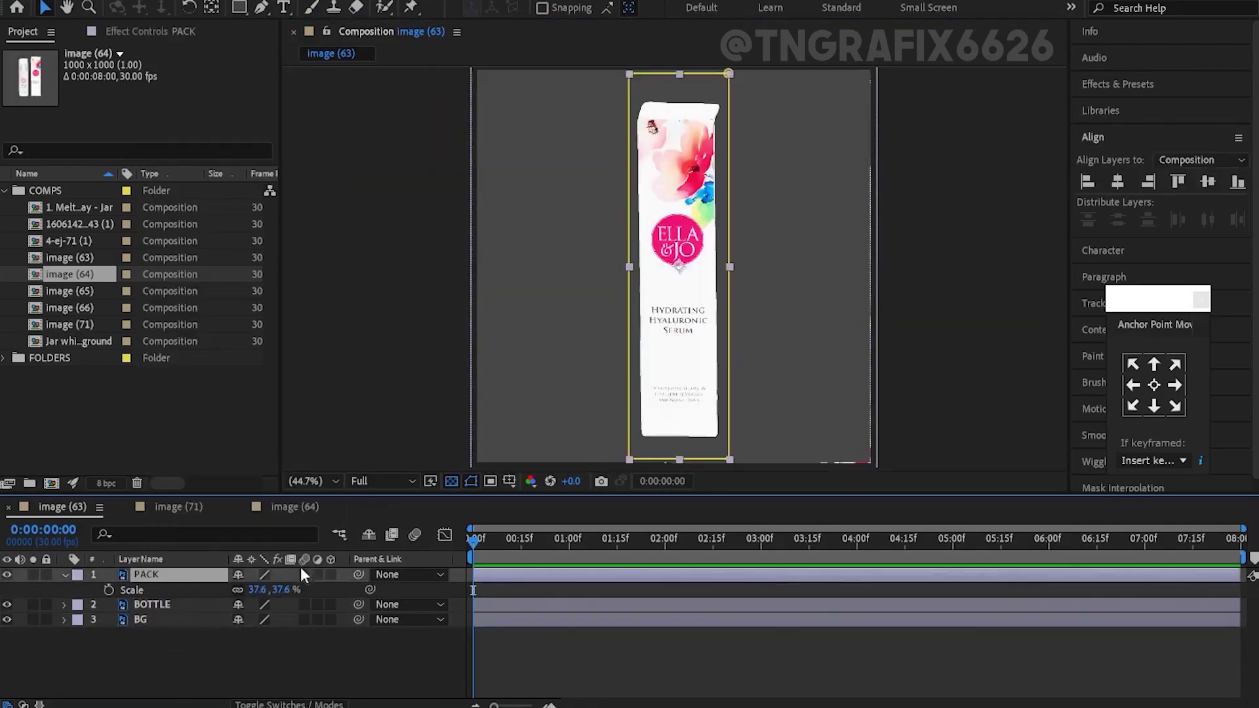
drag(359, 604, 151, 575)
click(256, 586)
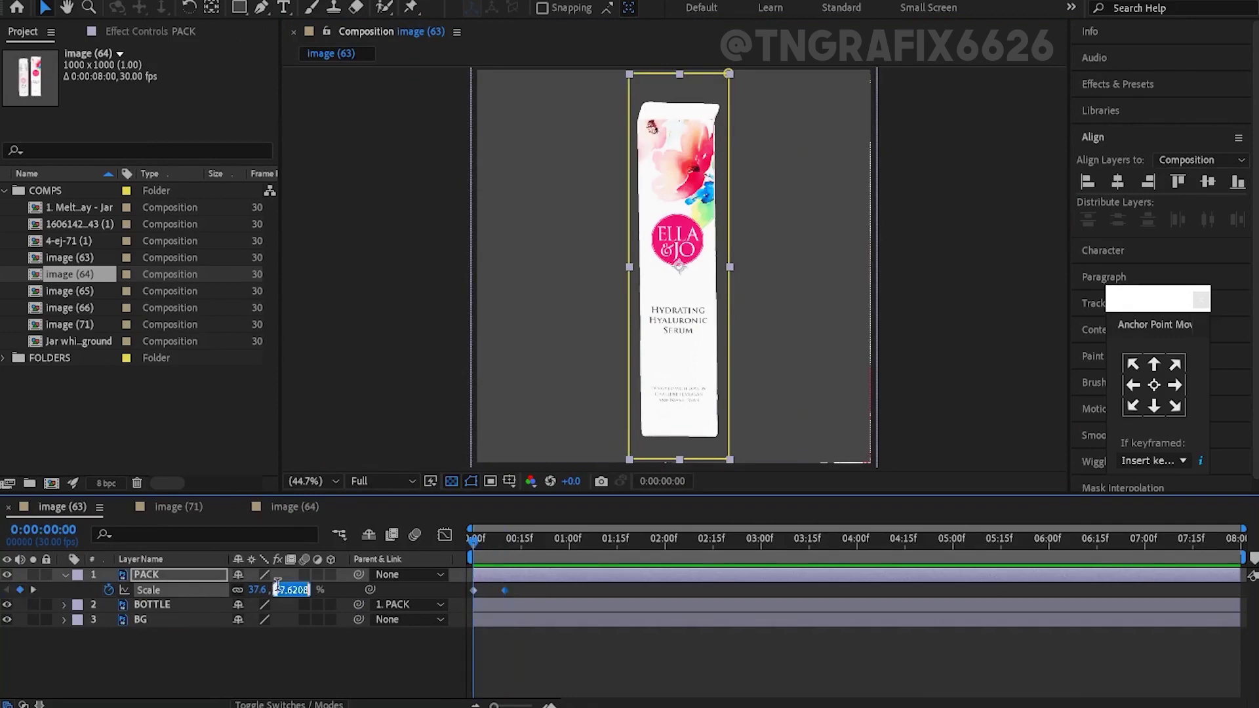
Set PACK's starting scale to 0%, ease its keyframes with a third one at 0:00:00:21, and preview the animation
key(Return)
key(k)
click(511, 623)
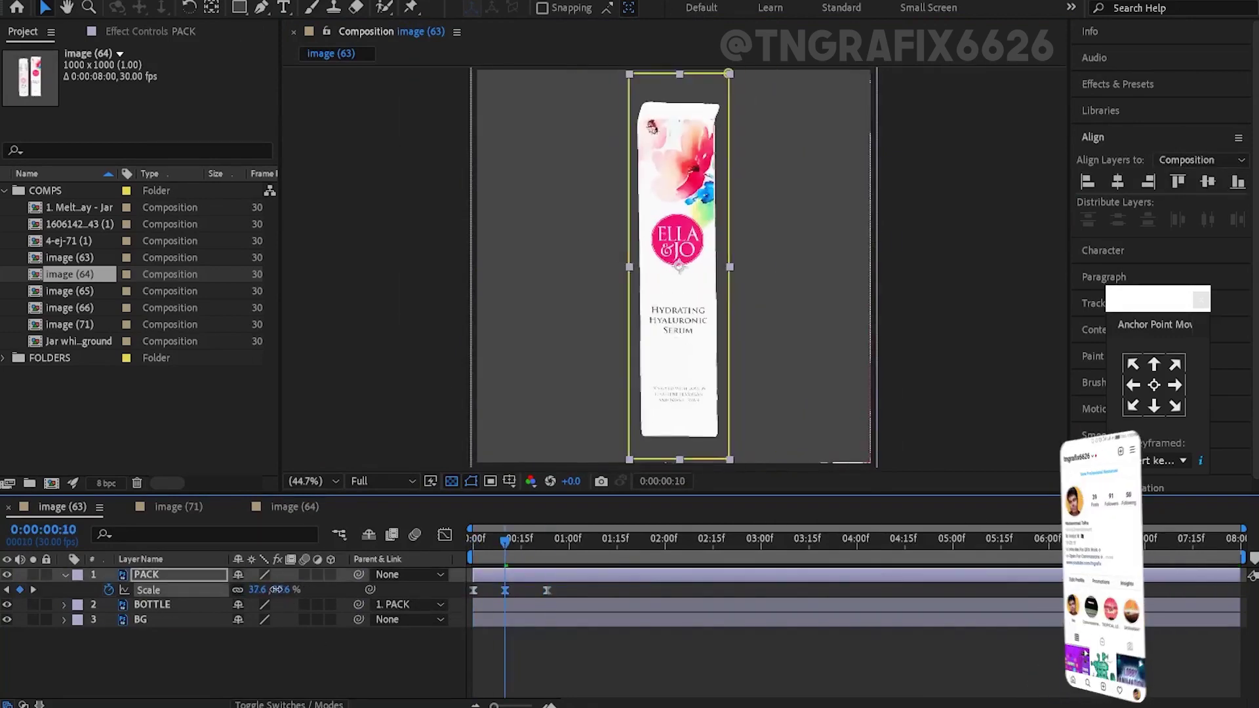
drag(547, 590, 539, 590)
click(506, 553)
key(space)
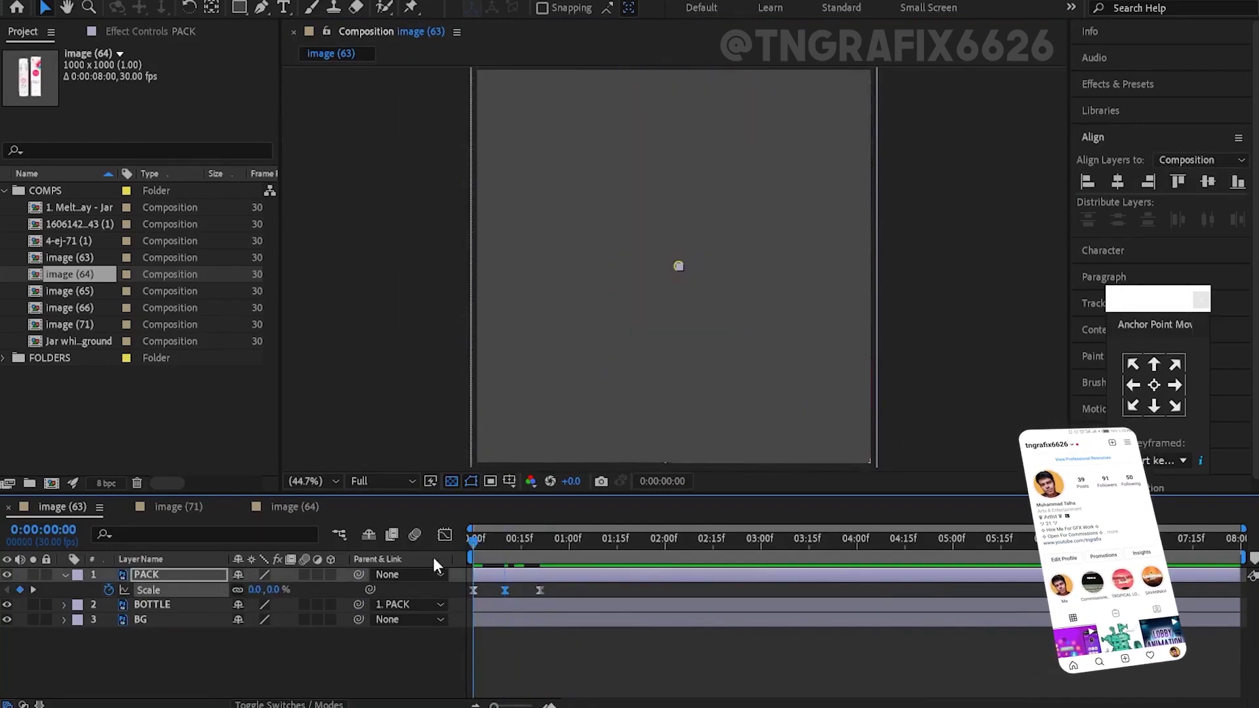
Add more PACK scale keyframes at 0:00:01:02 and about half a second beyond it, and replay the bounce
click(568, 548)
key(ctrl+v)
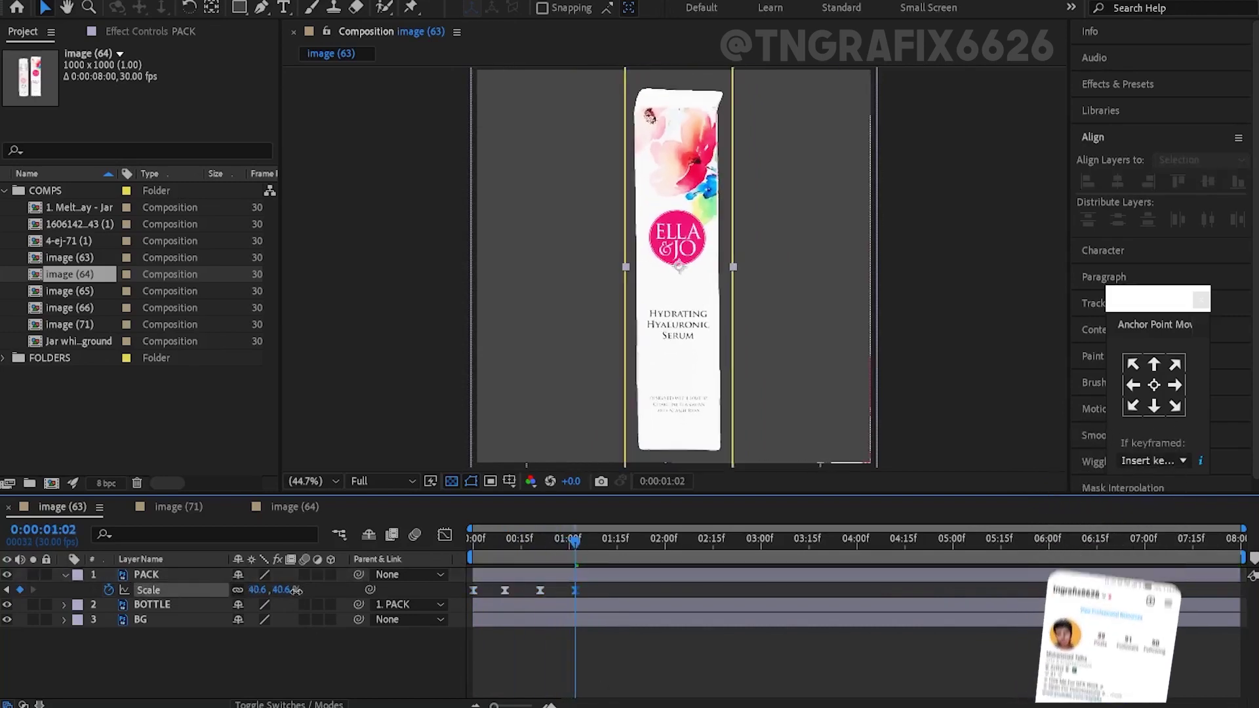
click(611, 554)
key(ctrl+v)
key(Home)
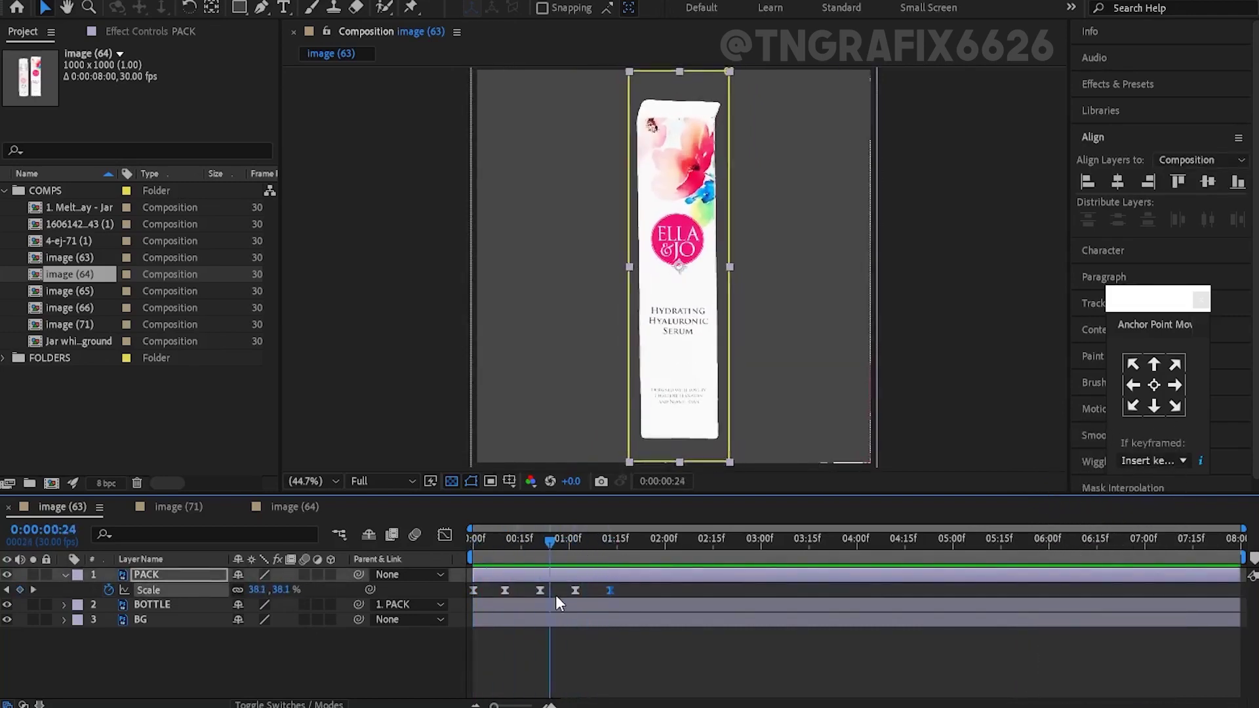
Reduce PACK's scale at 0:00:00:21, set it to 37.6% at 0:00:01:02, and remove the last keyframe
click(539, 590)
key(j)
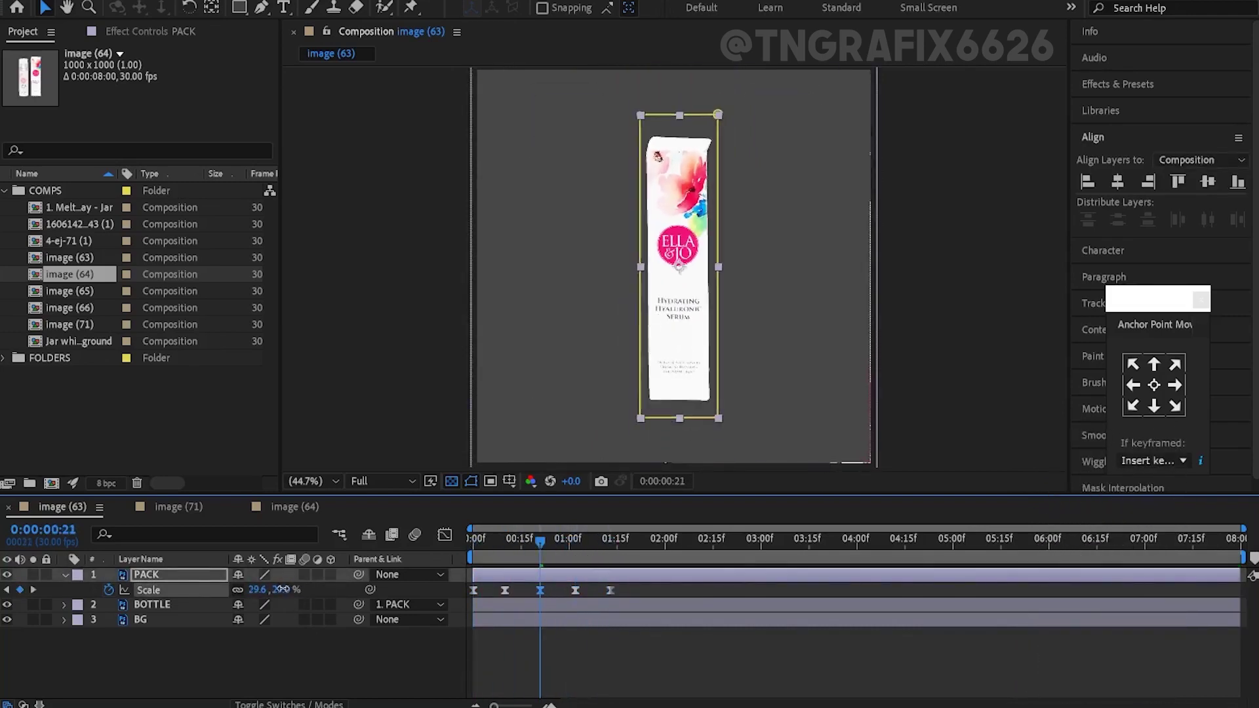
drag(586, 540, 575, 541)
right_click(284, 452)
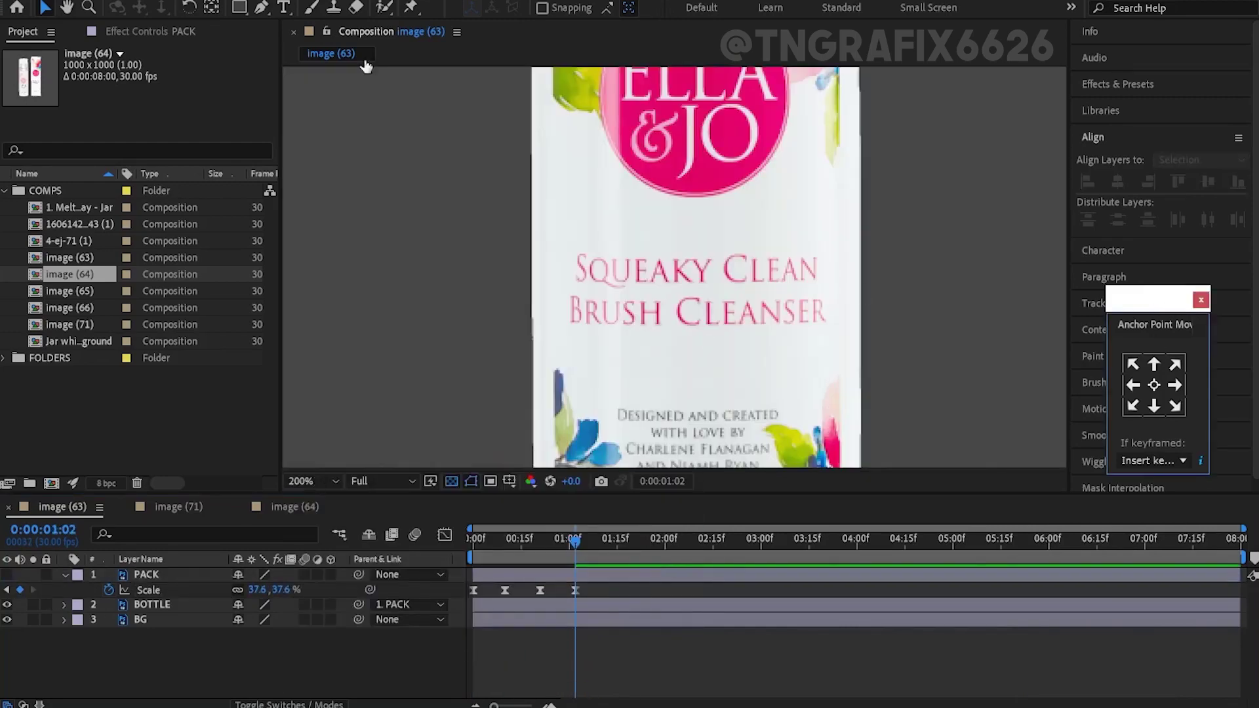
Add a two-line text layer reading SQUEAKY CLEAN BRUSH CLEANSER in black Helvetica and place it over the bottle's printed name
key(ctrl+t)
click(402, 249)
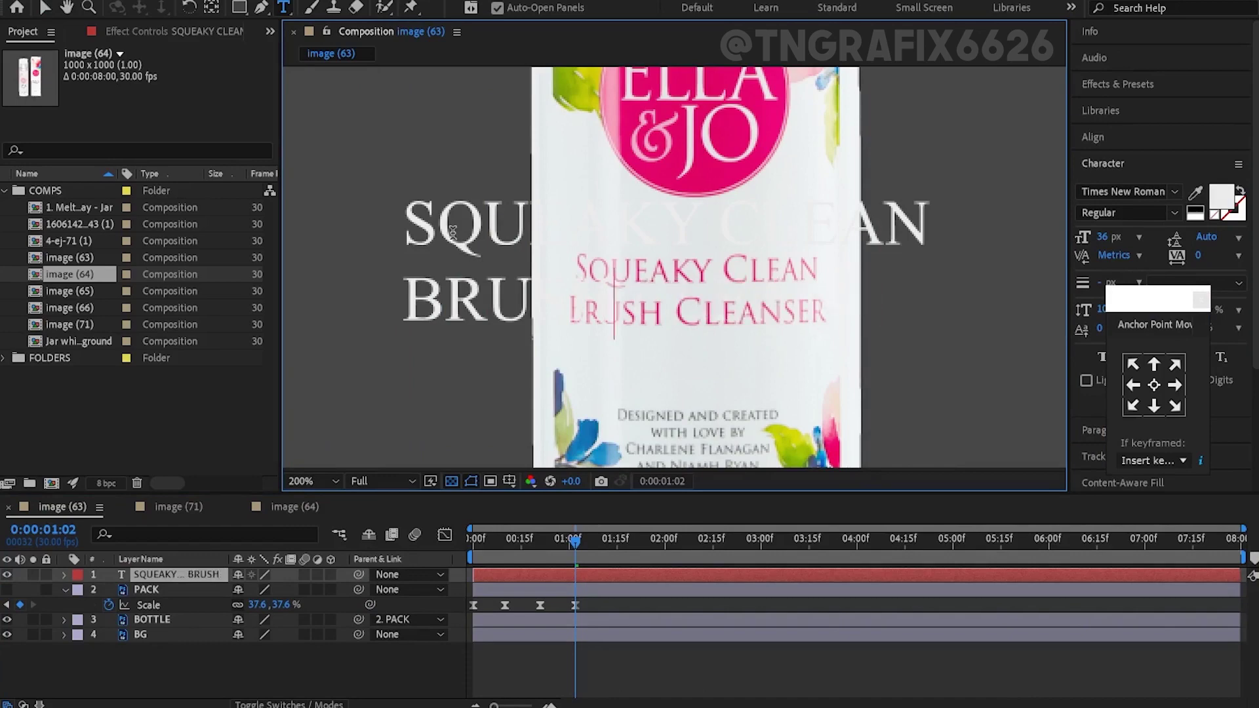
click(1123, 191)
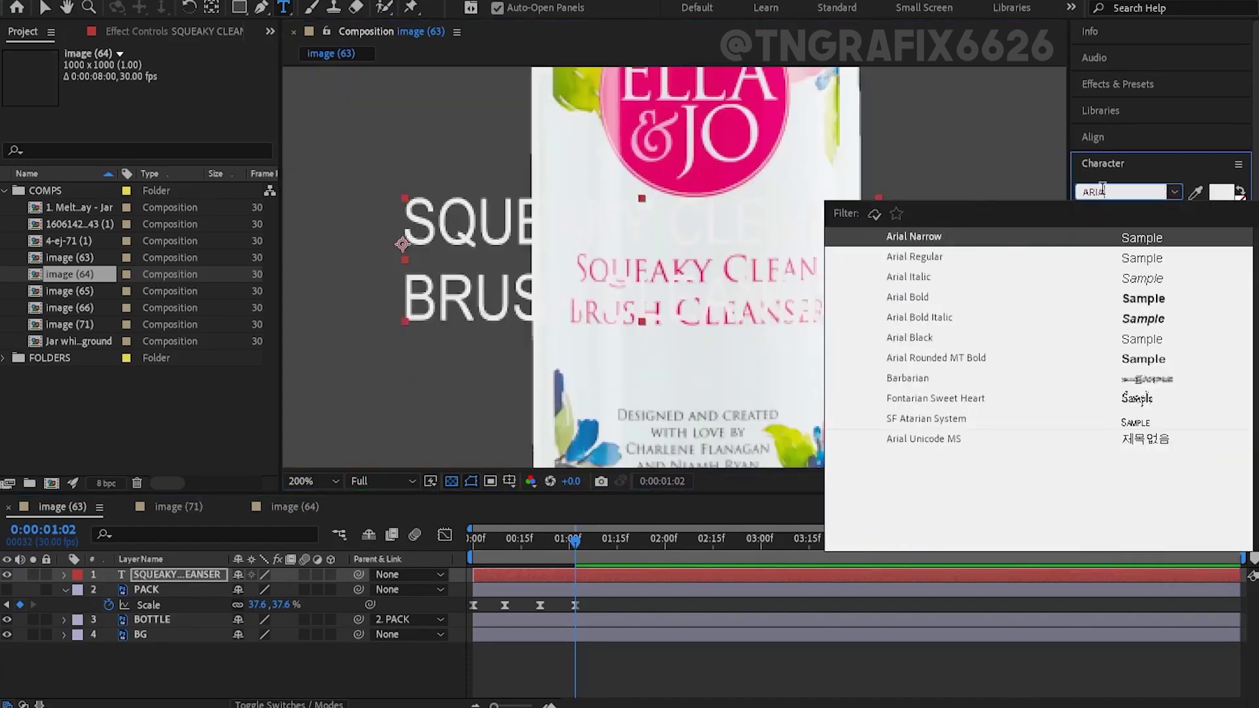
text(helv)
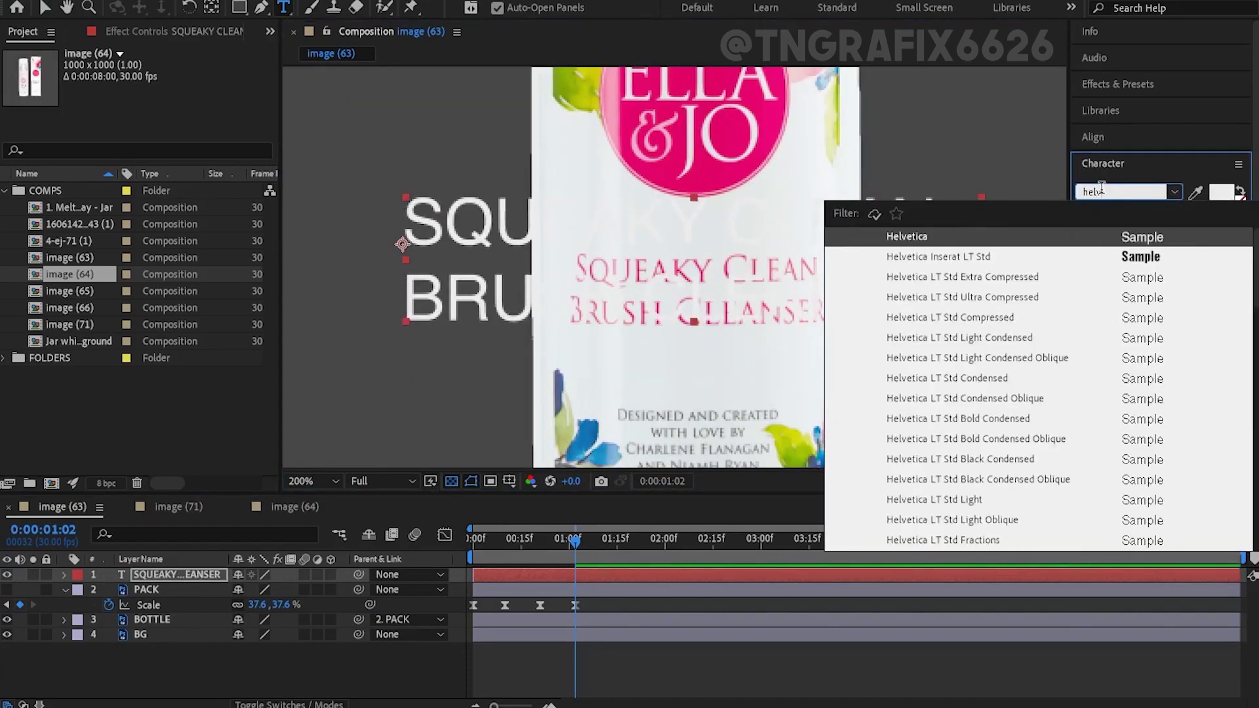
click(907, 236)
click(1221, 191)
click(666, 513)
click(836, 292)
scroll(814, 399, down, 2)
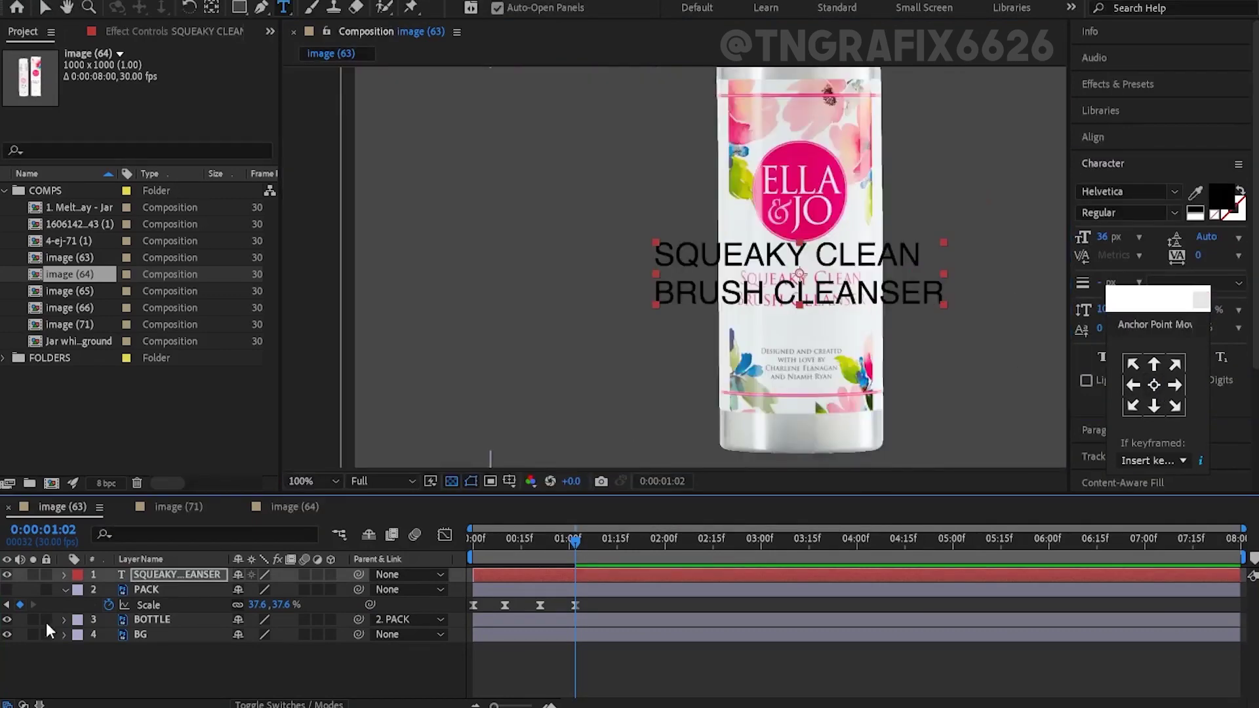
Show PACK, set the text in dark Arial Bold at 48% scale, and place it over the pack's printed product name
key(s)
double_click(176, 574)
click(1123, 192)
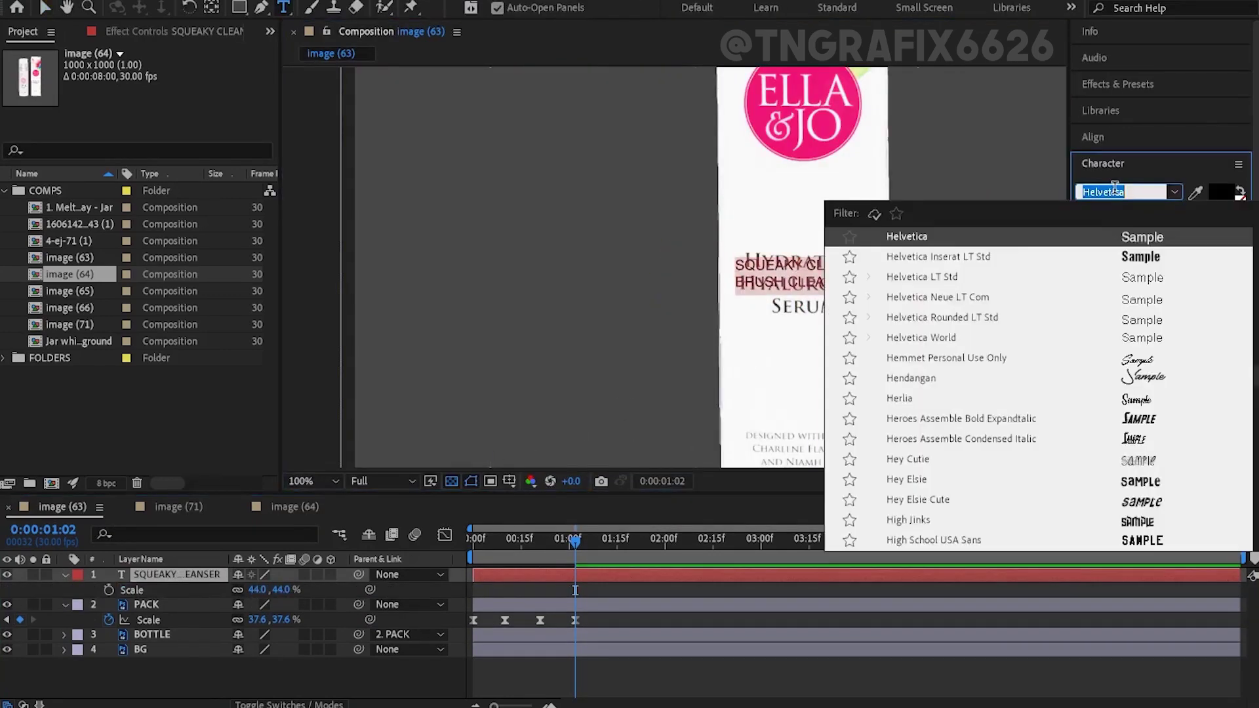
text(arial)
click(927, 289)
key(Escape)
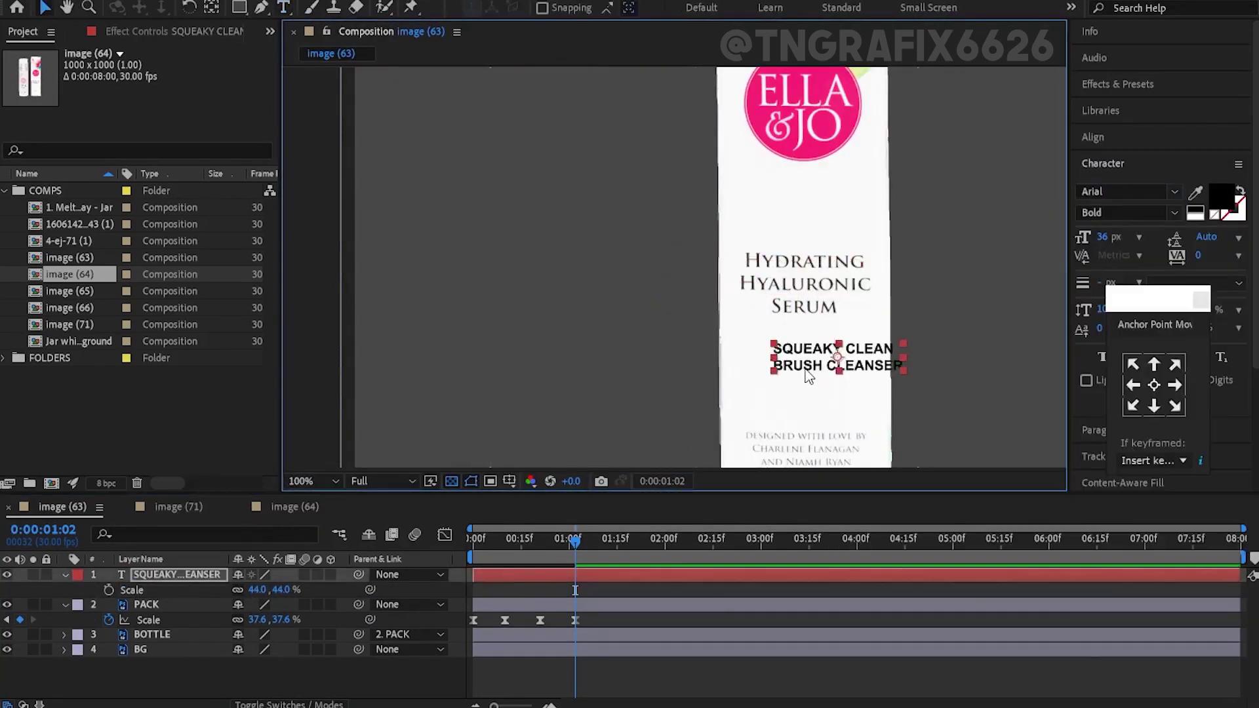
scroll(792, 298, up, 4)
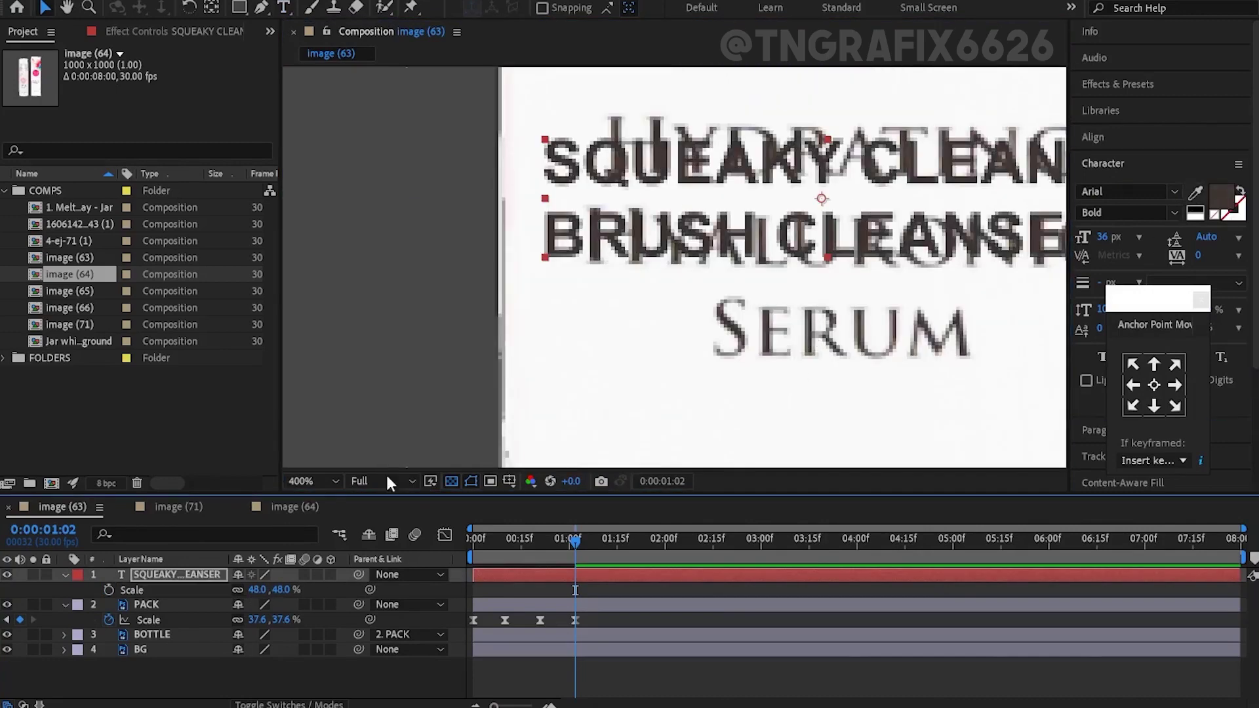
scroll(792, 298, down, 4)
Draw a white-filled rectangle beneath the text to cover the product name printed on the pack
click(472, 615)
click(239, 7)
drag(559, 229, 706, 312)
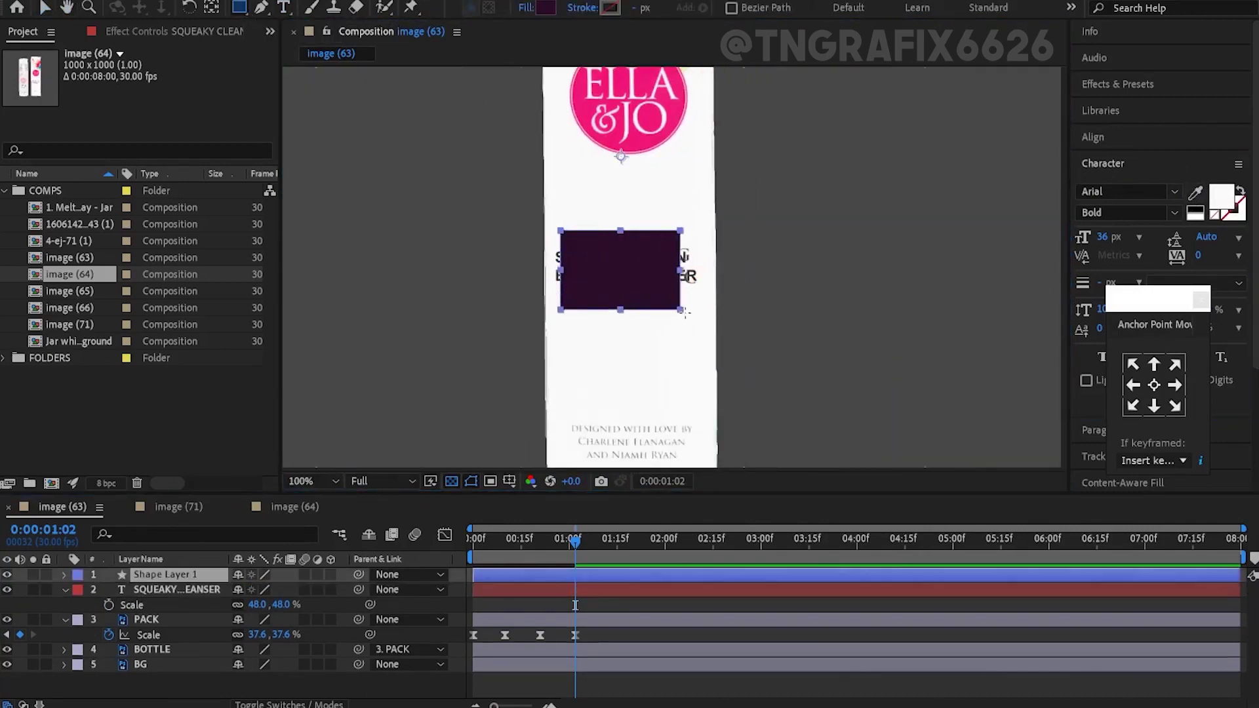
click(686, 7)
click(455, 287)
click(835, 292)
Name the rectangle layer NAME HIDE, parent it and the text layer to PACK, and scrub through the animation
text(NAME HIDE)
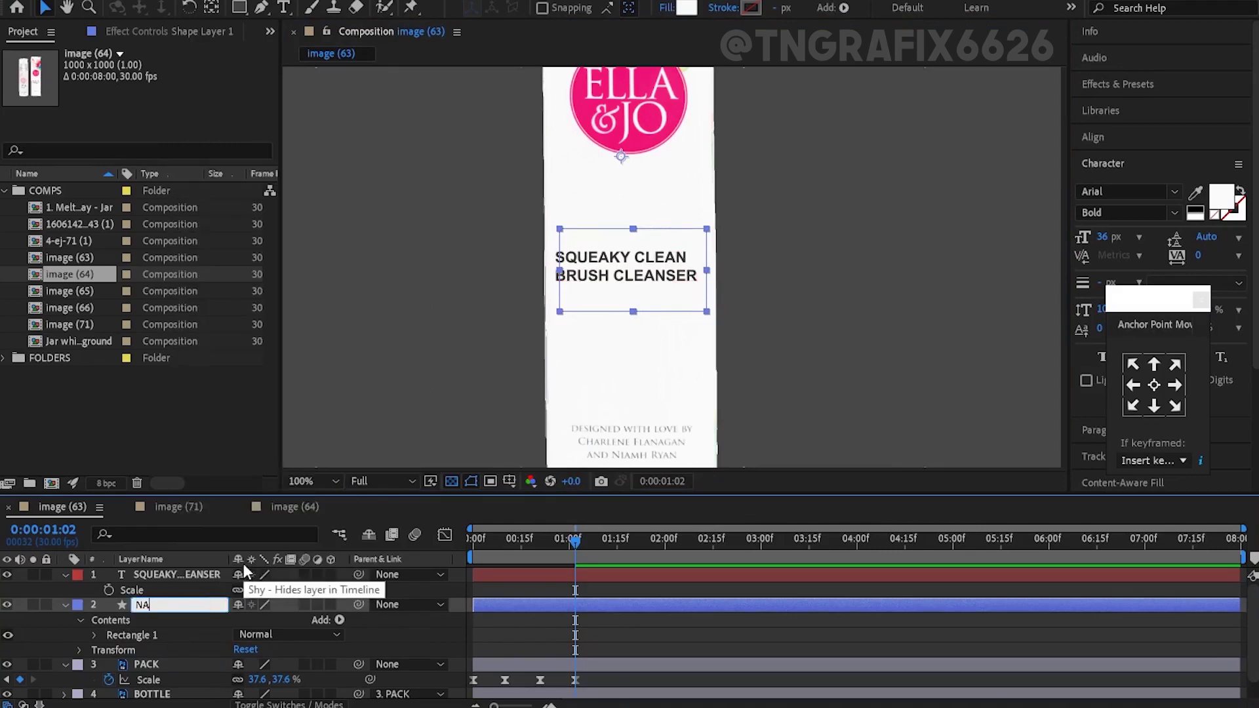
key(Return)
drag(358, 604, 150, 664)
key(Home)
click(314, 481)
click(335, 188)
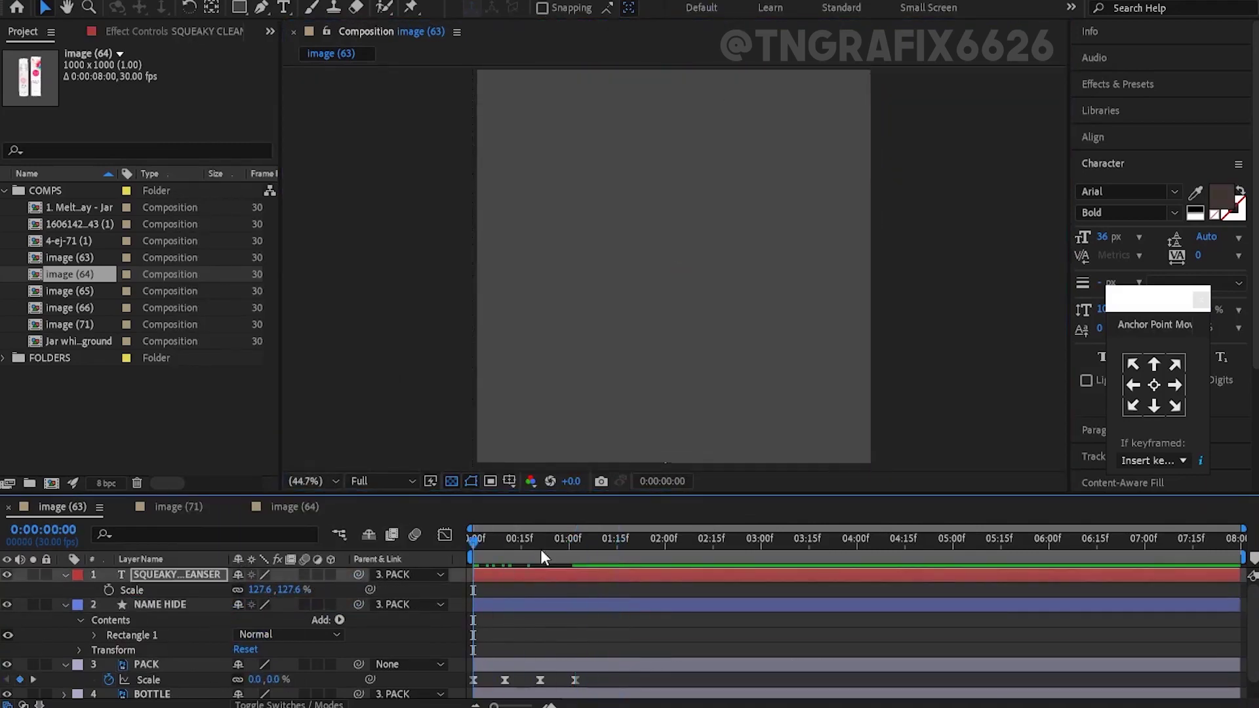
drag(474, 540, 635, 543)
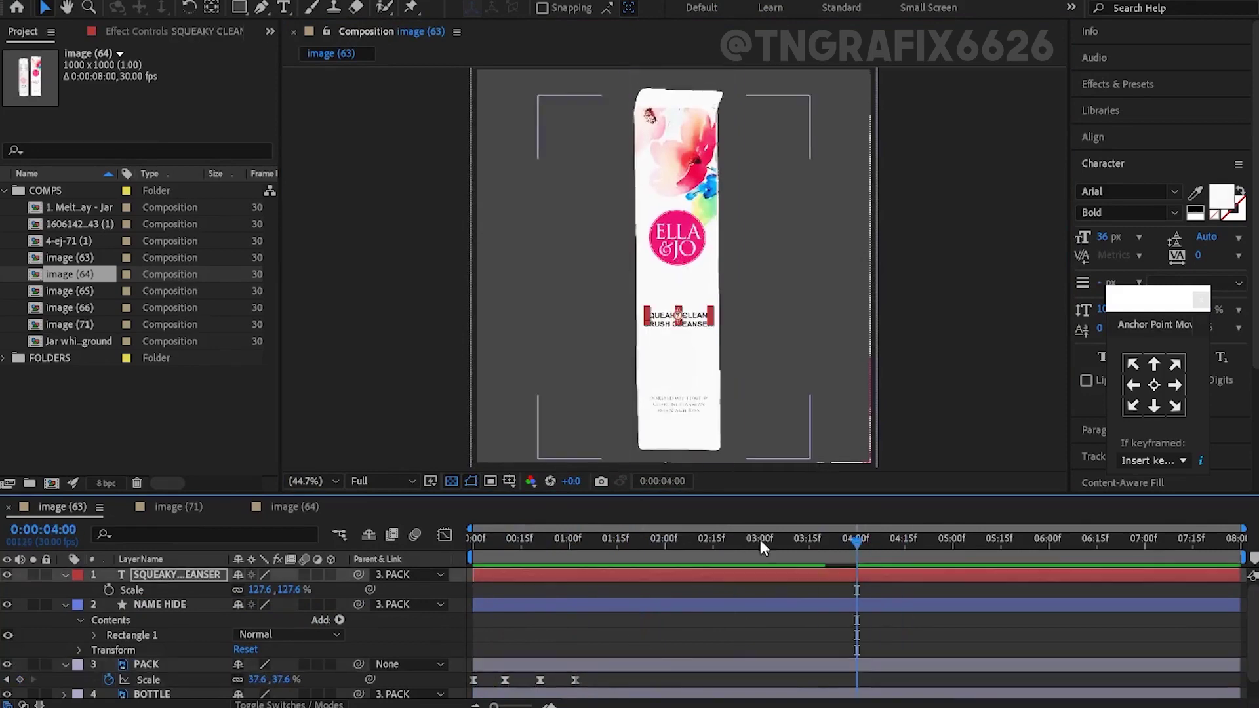
drag(760, 540, 475, 540)
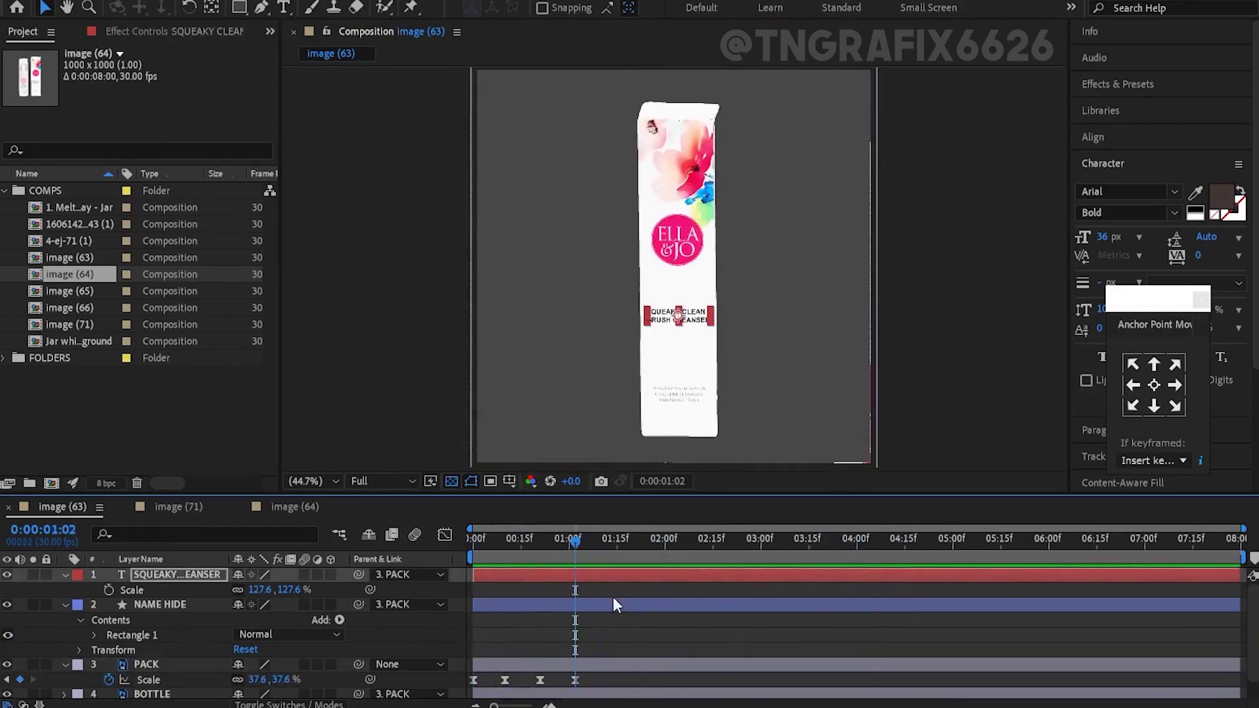
Remove BOTTLE's parent link to PACK and make the BOTTLE layer start at 0:00:01:02
scroll(538, 659, down, 1)
click(407, 675)
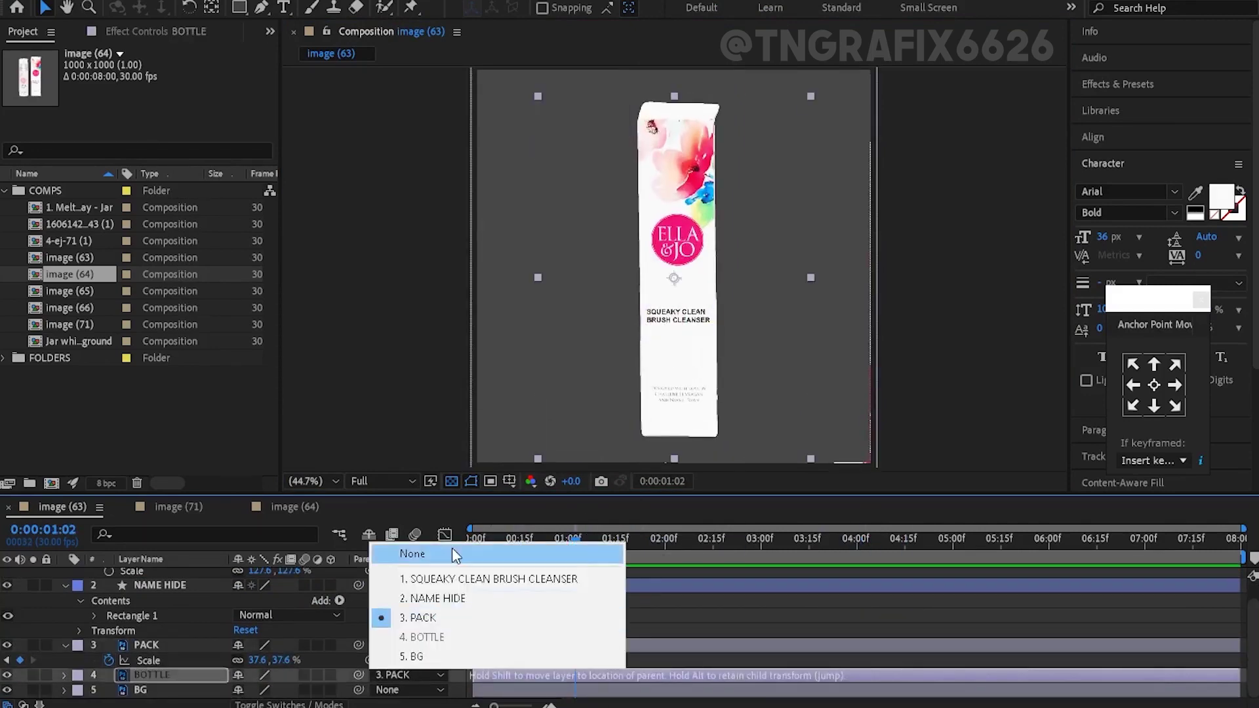
click(451, 548)
Keyframe PACK's position at 0:00:01:02 and slide it to 179.4, 500 at 0:00:01:15
click(598, 648)
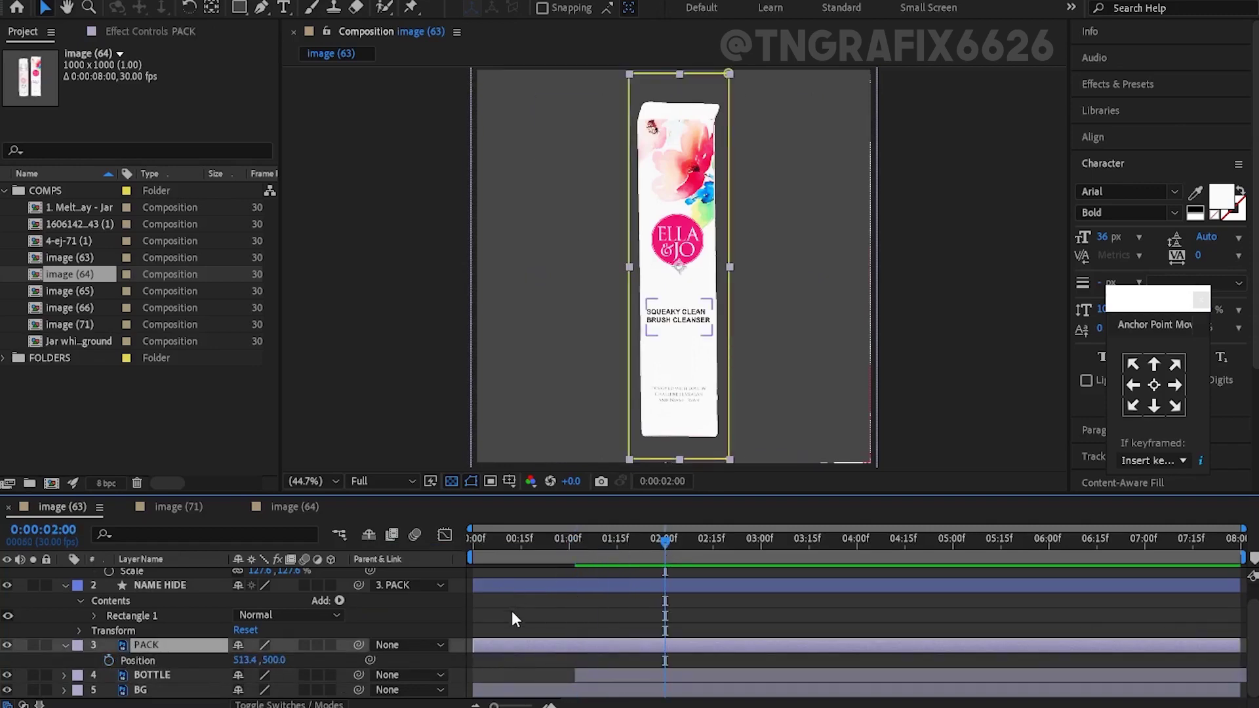
key(u)
key(u)
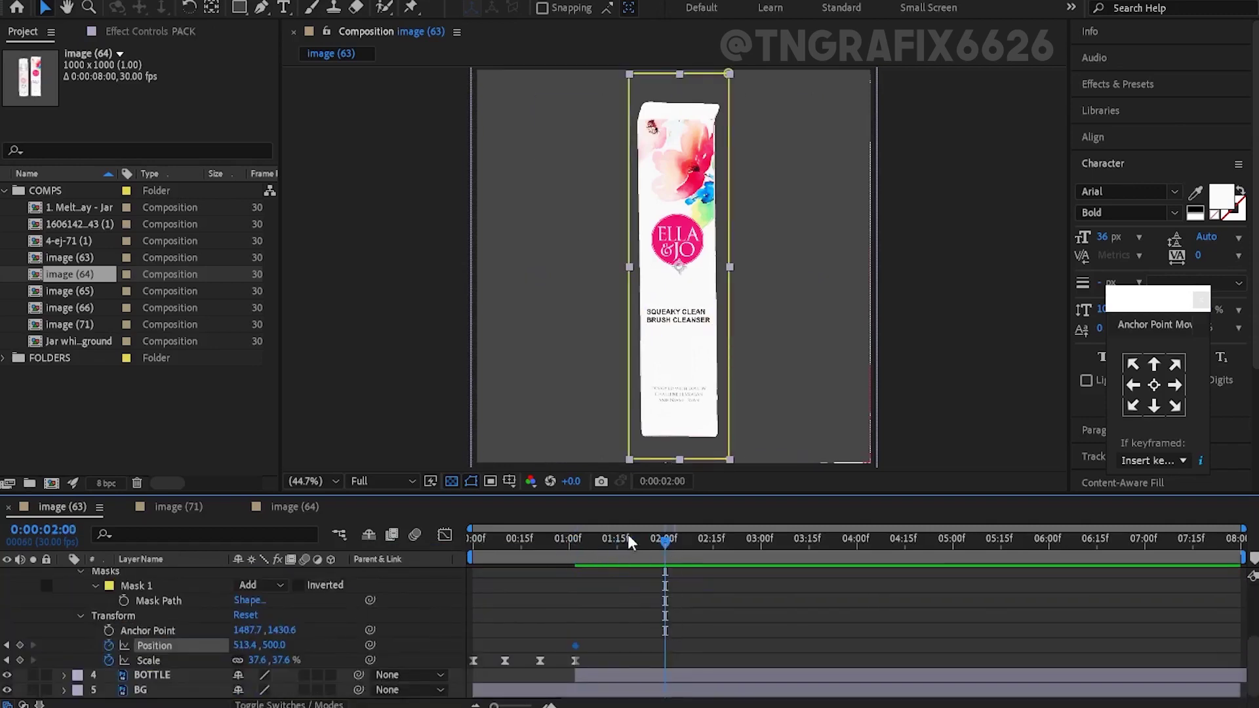
click(617, 541)
key(j)
Keyframe BOTTLE's position from 0:00:01:02 to 827, 526.8 at 0:00:01:15, and ease both layers' position keyframes
click(187, 676)
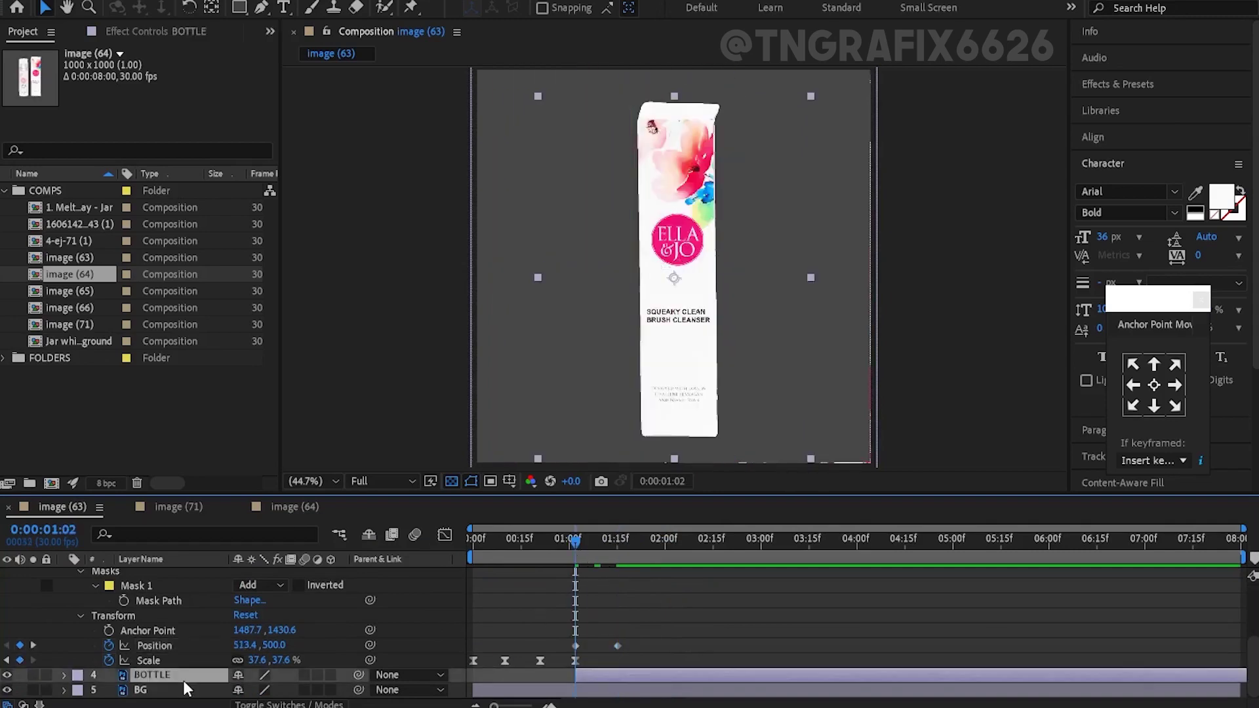
click(614, 541)
drag(559, 626, 647, 672)
key(shift+F3)
drag(604, 664, 542, 658)
key(shift+F3)
click(538, 541)
key(space)
key(space)
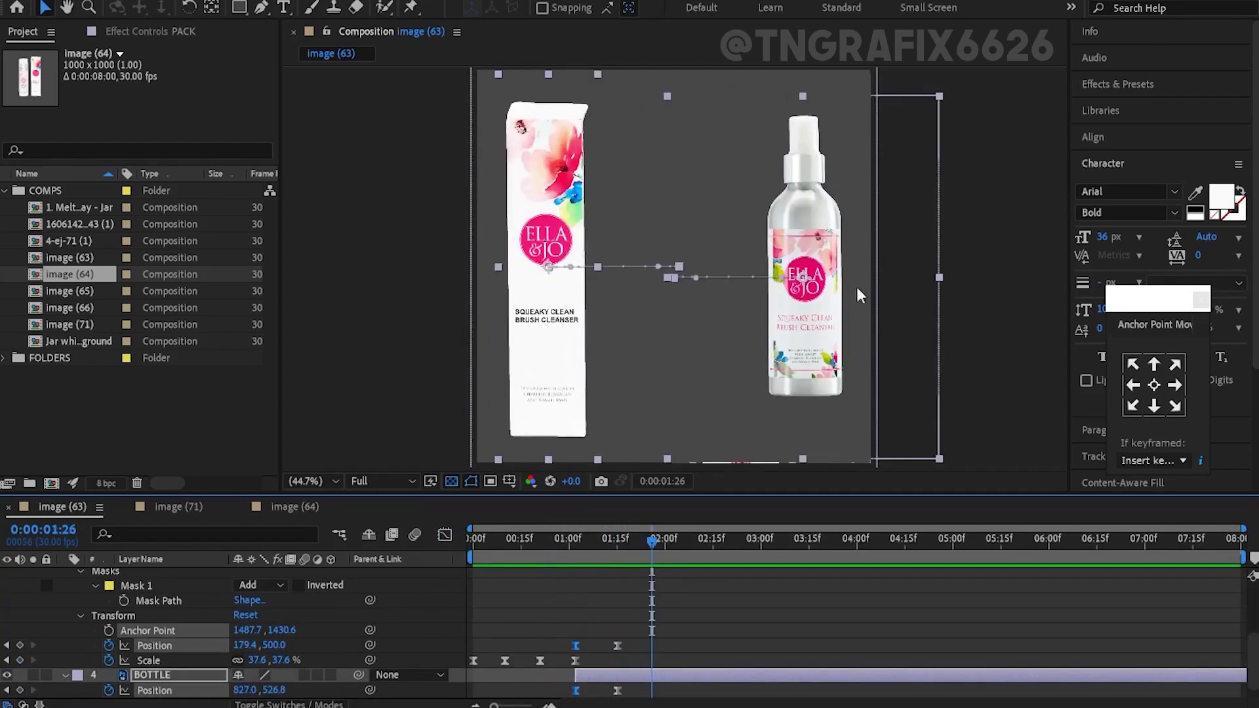
At 0:00:02:00, return BOTTLE to 500, 526.8 and keyframe PACK moving down out of the frame
click(576, 690)
click(661, 547)
key(ctrl+v)
click(154, 646)
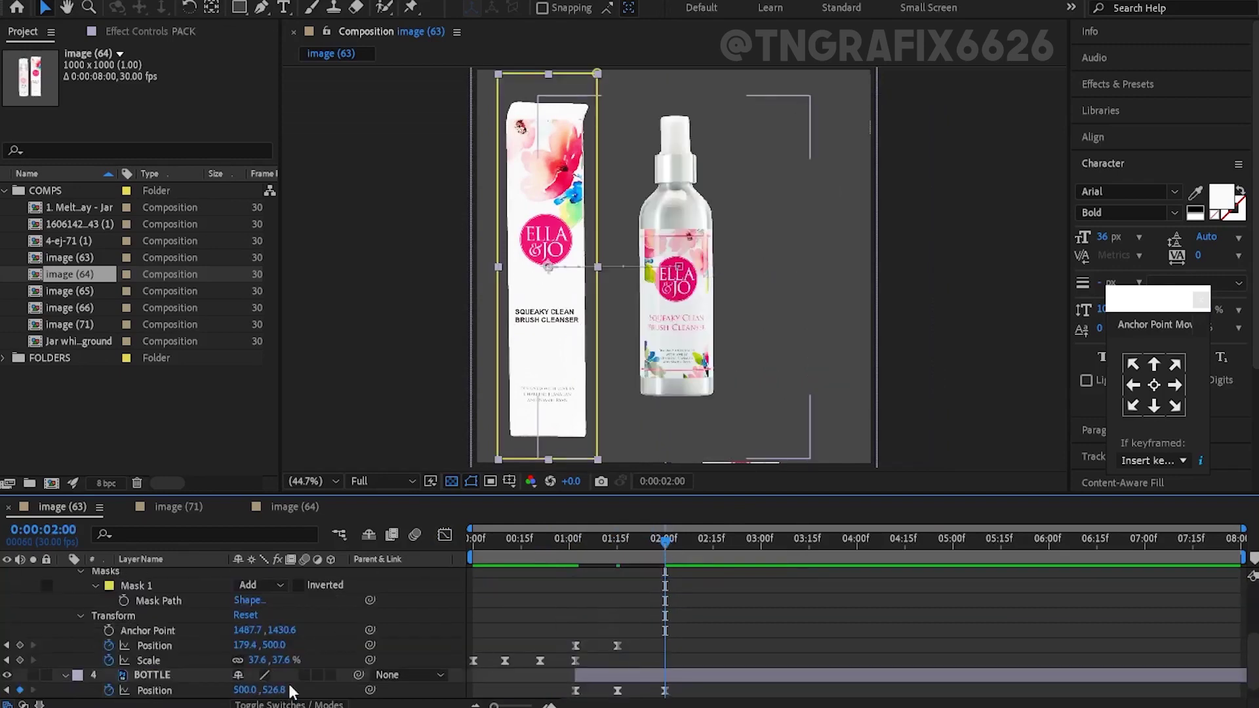
drag(274, 645, 1114, 548)
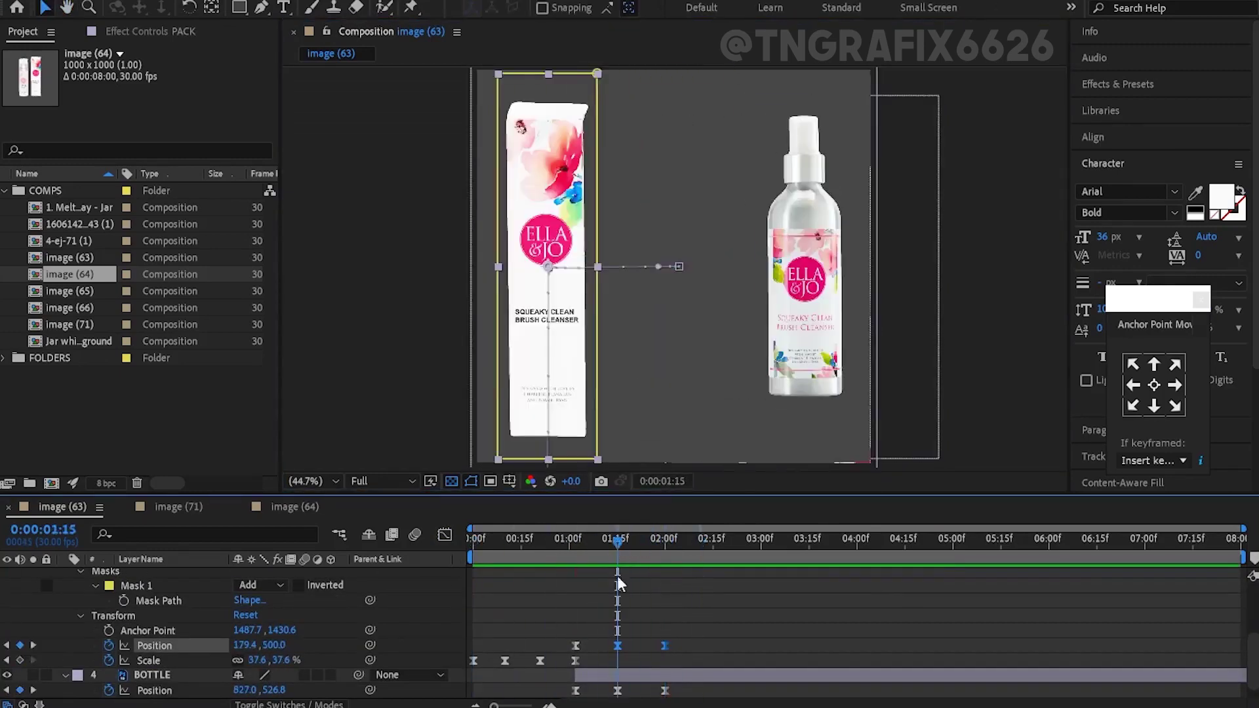
Add position keyframes at 0:00:02:02 that hold PACK and BOTTLE side by side before the exit, and preview the motion
click(671, 542)
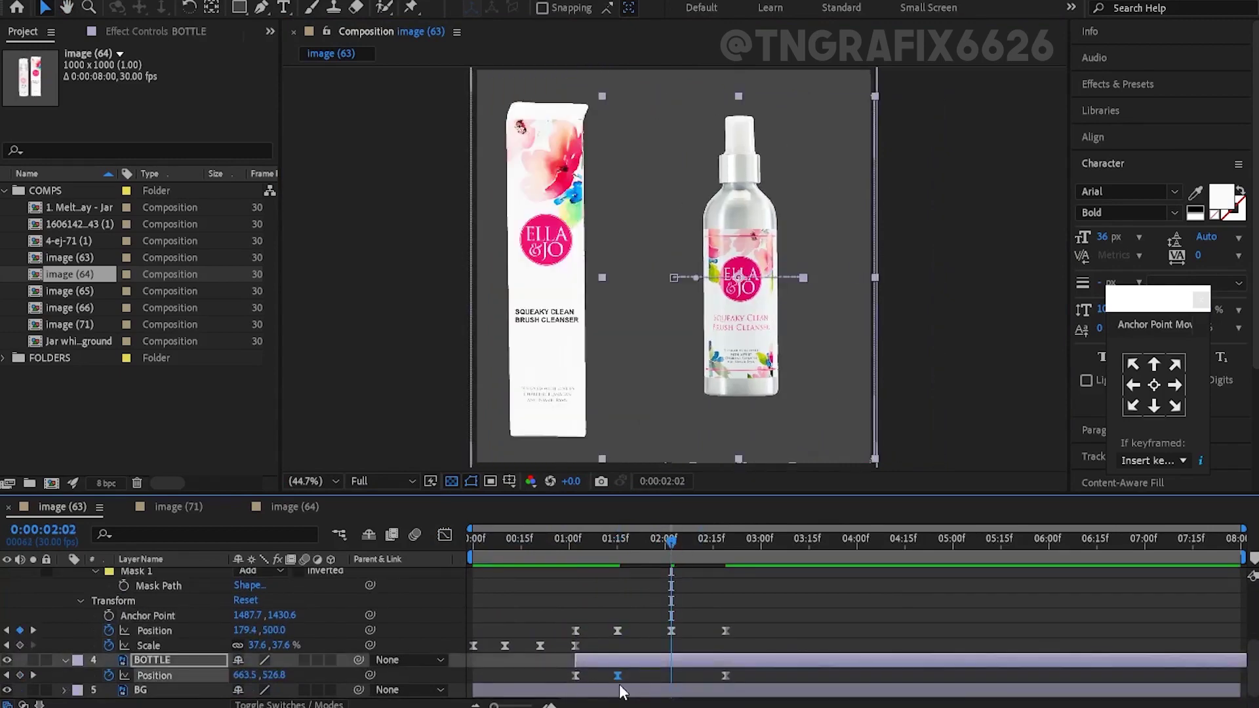
click(552, 558)
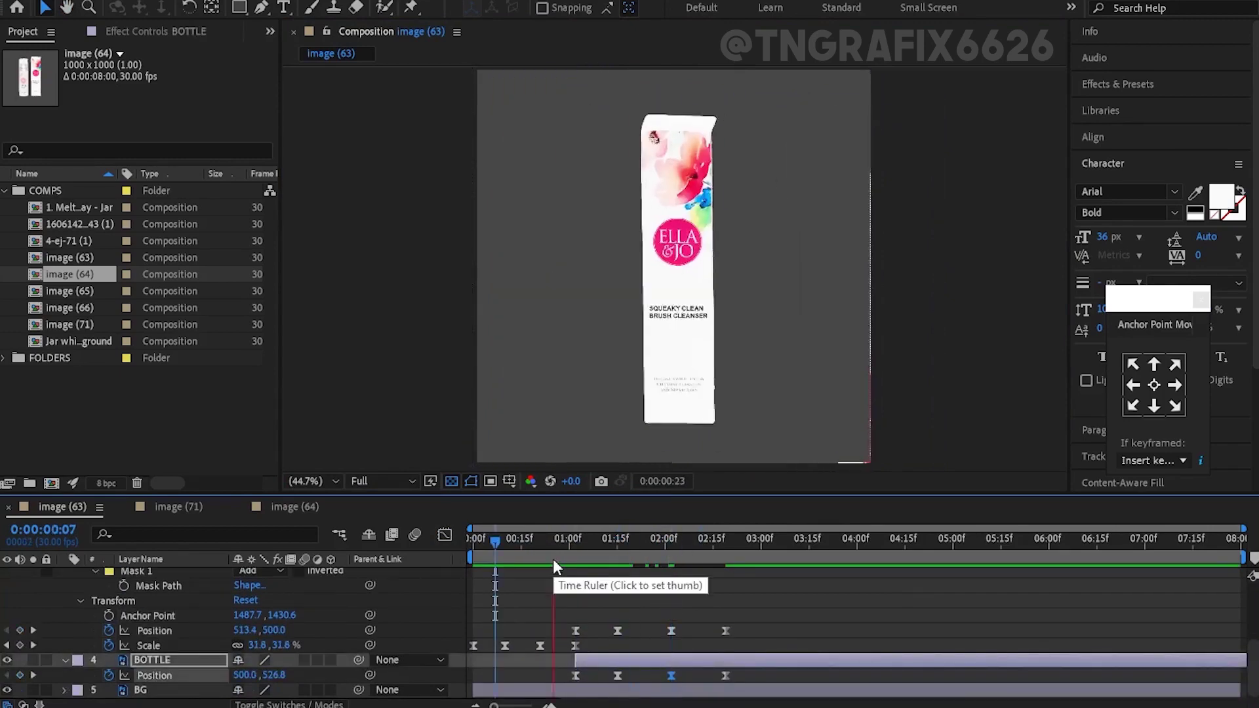
click(663, 556)
key(space)
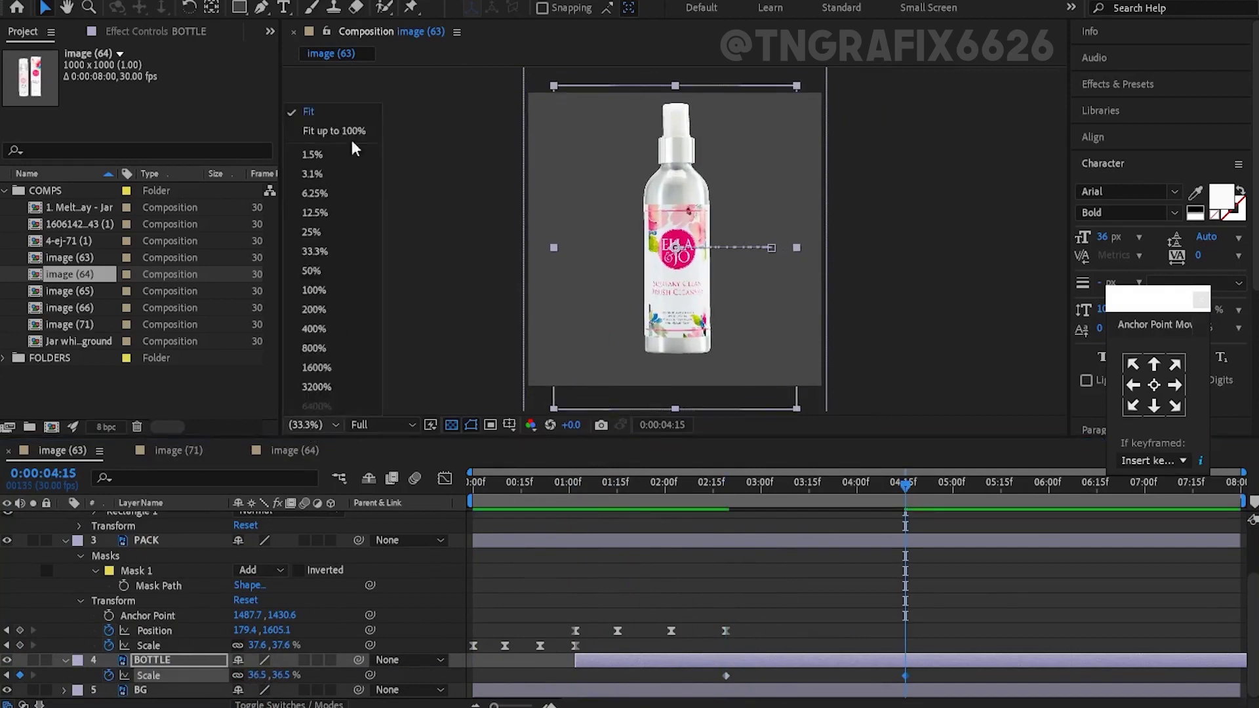
Trim the composition to end at 0:00:04:15 and move PACK's and BOTTLE's third position keyframes to about 0:00:02:07
key(n)
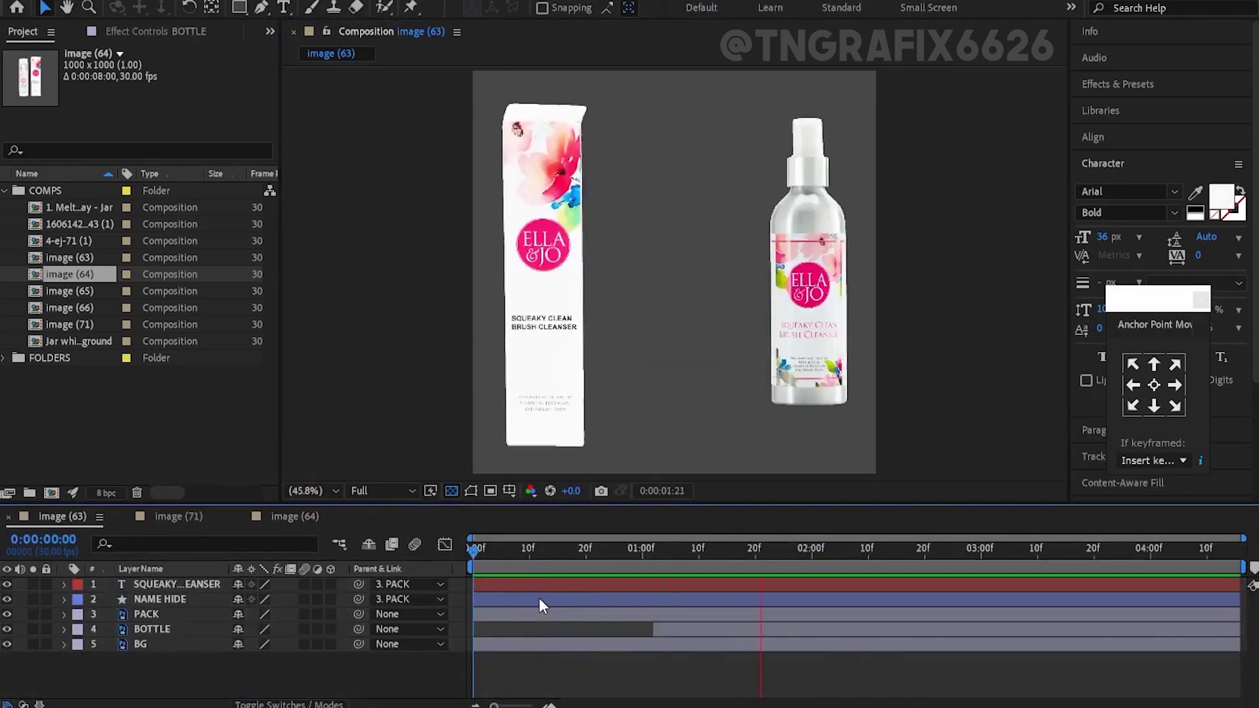
click(675, 614)
ctrl+click(627, 629)
key(u)
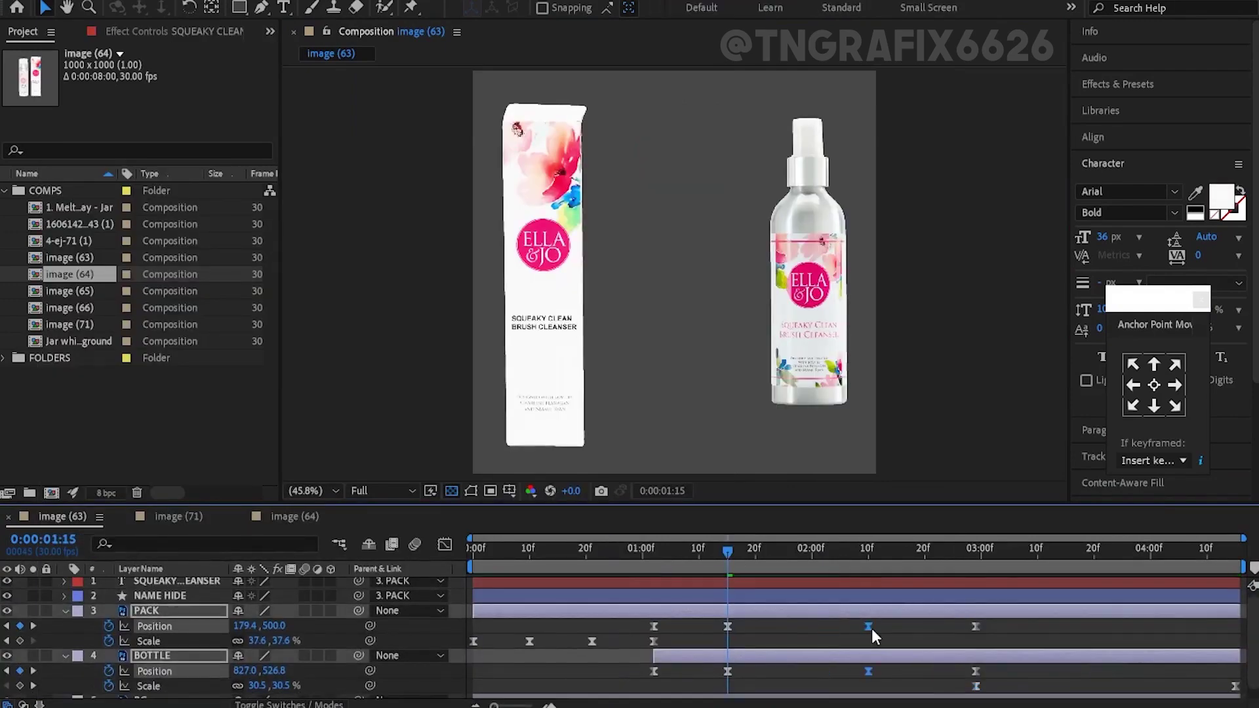
key(space)
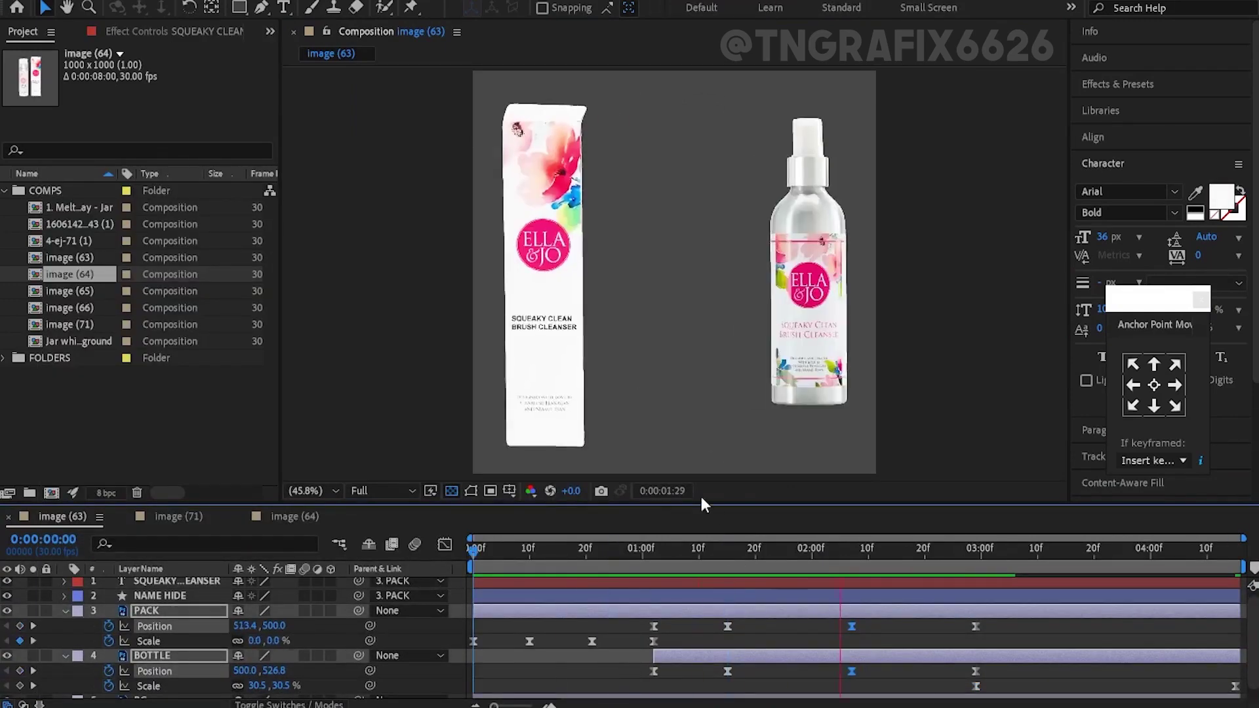
click(669, 549)
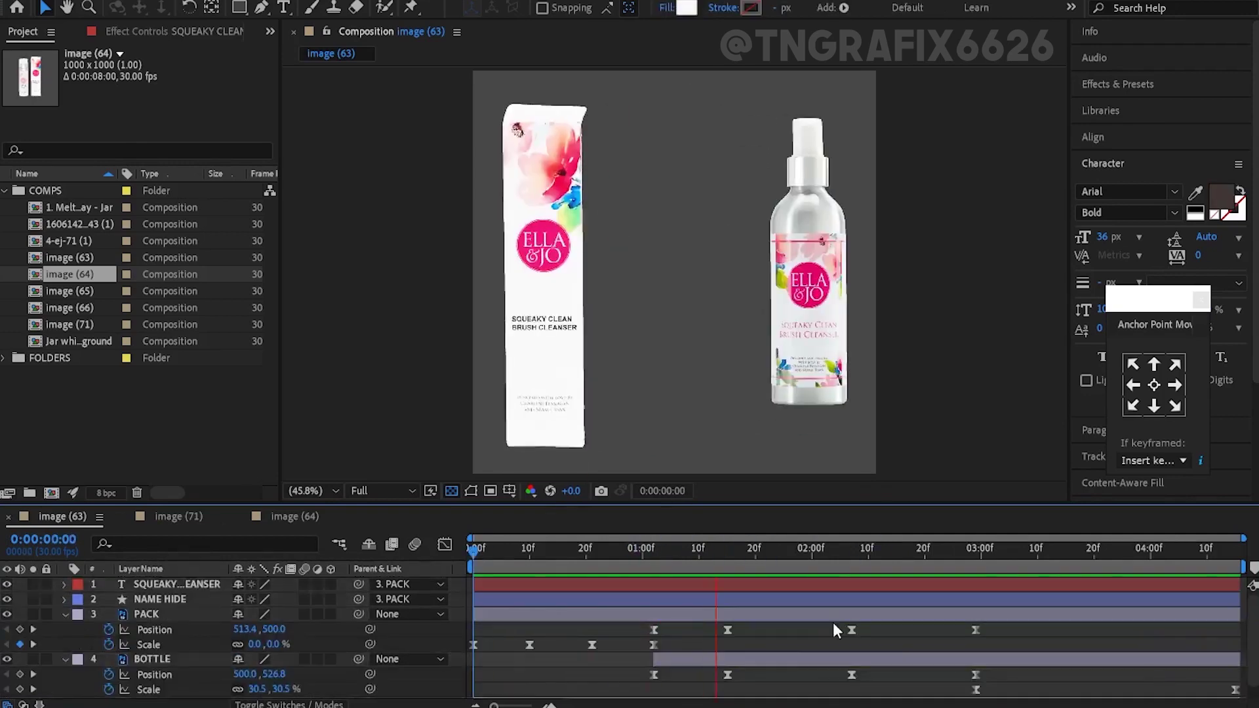
click(572, 564)
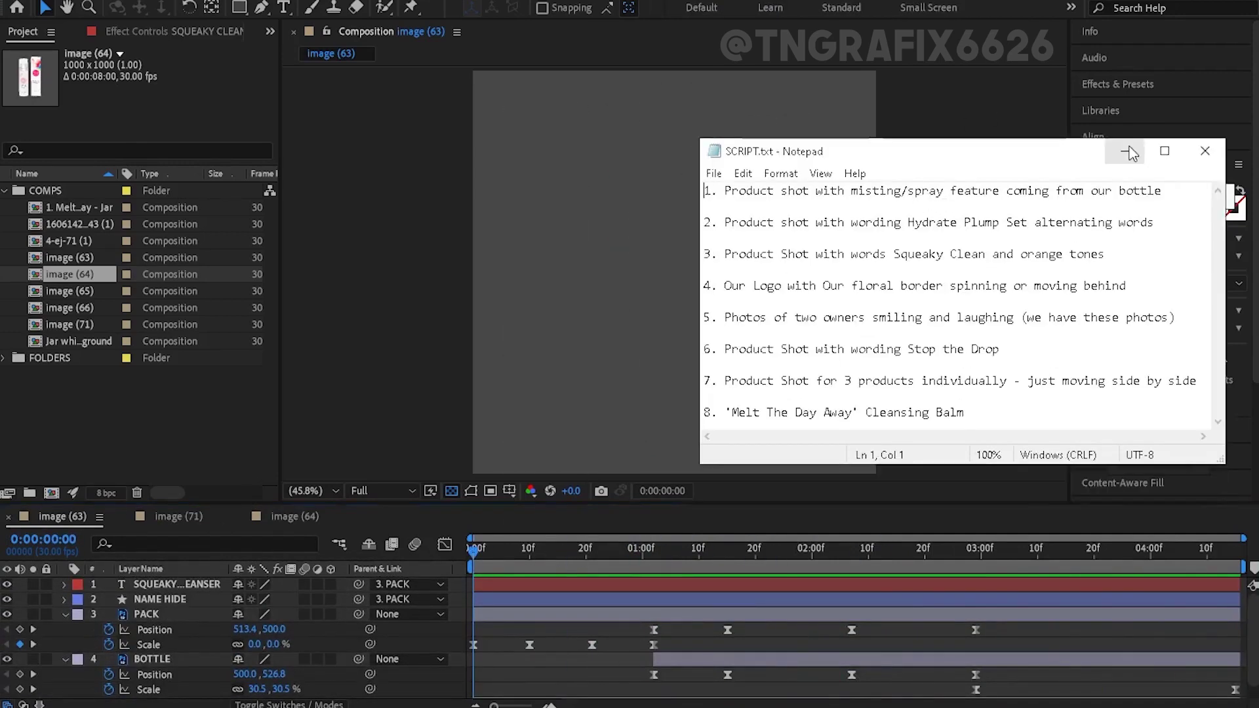
Open the image (66) composition, make Layer 2 a 3D layer, and keyframe its orientation at the start
click(1129, 153)
click(78, 224)
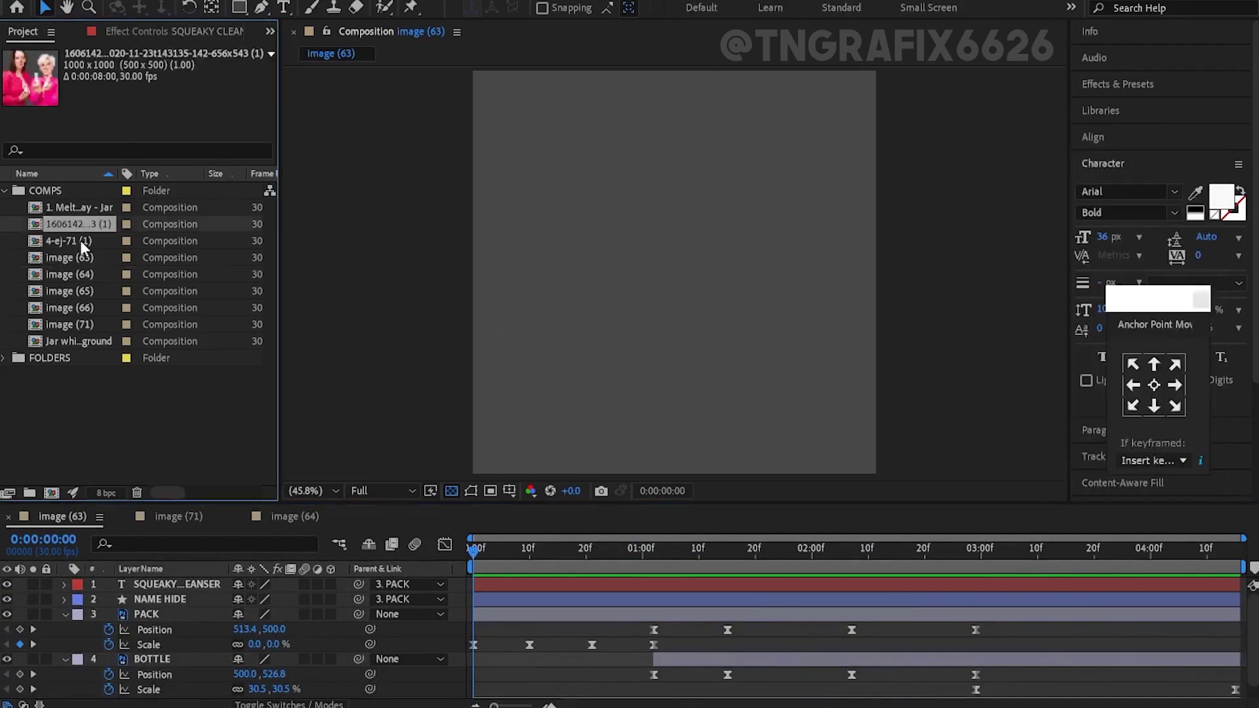
double_click(69, 307)
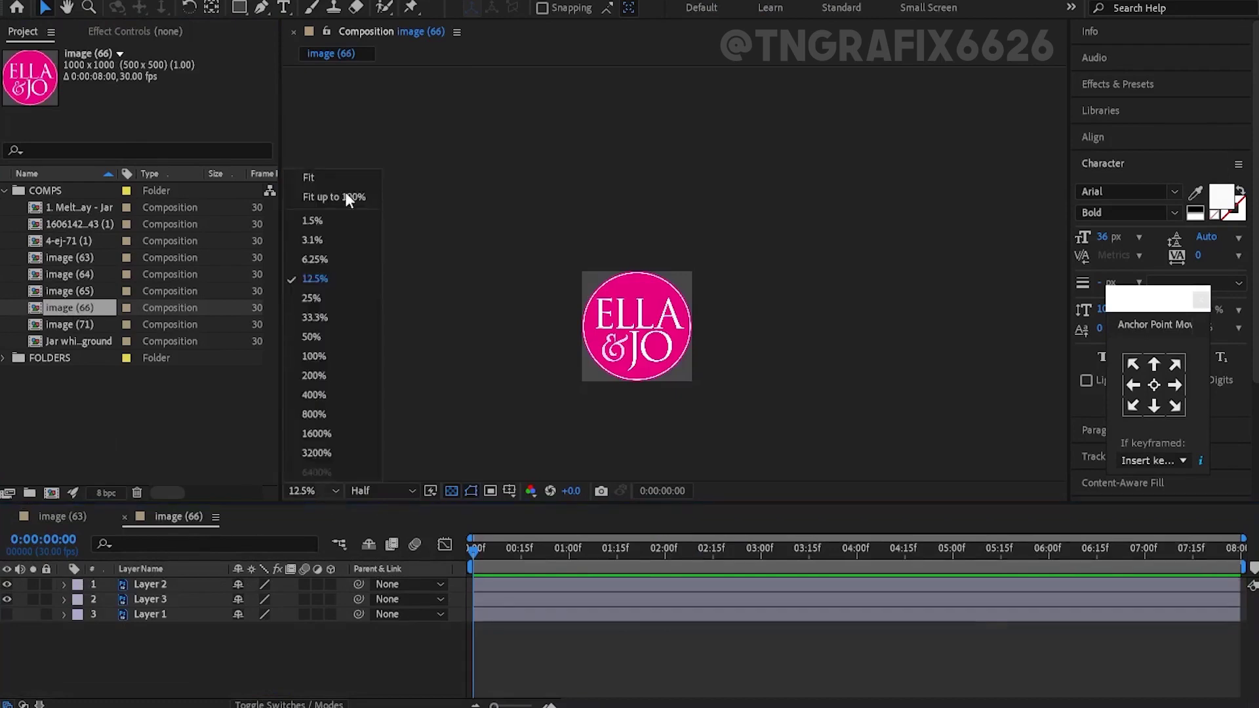
click(334, 197)
click(150, 584)
click(330, 584)
key(r)
Set the composition's duration to 0:00:04:00 and rename Layer 2 as LOGO
click(914, 549)
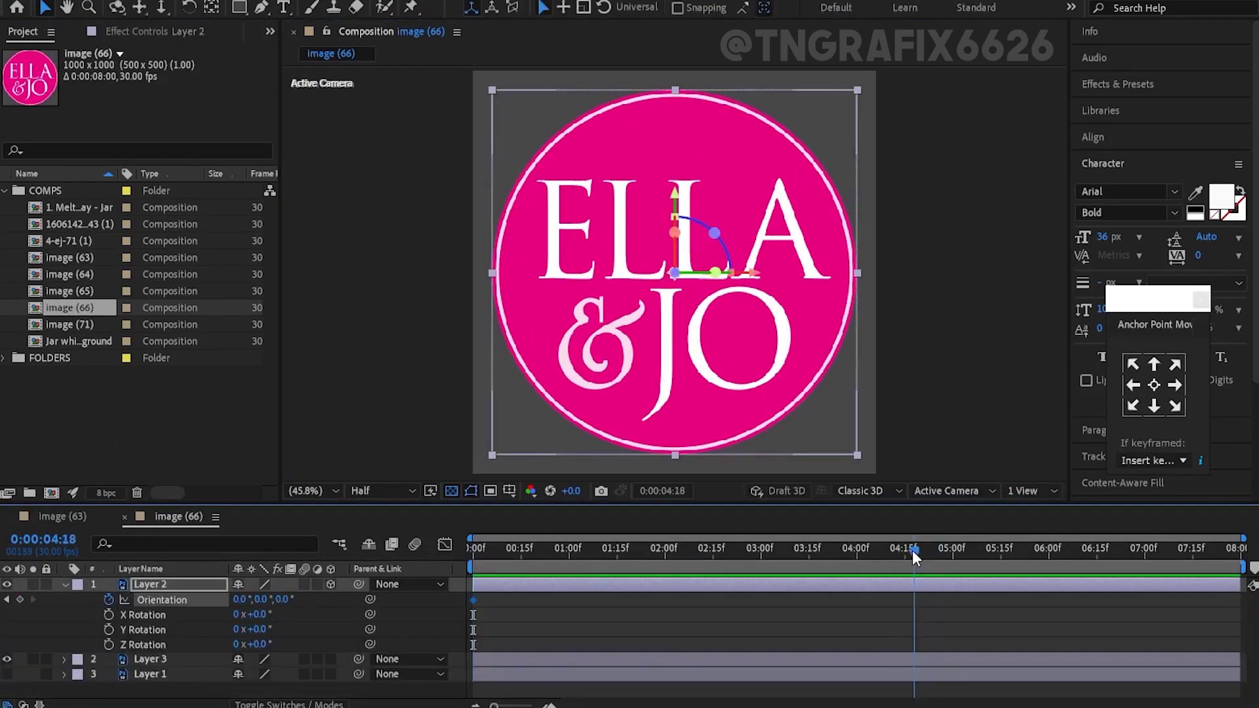
key(alt+shift+j)
text(400)
key(Return)
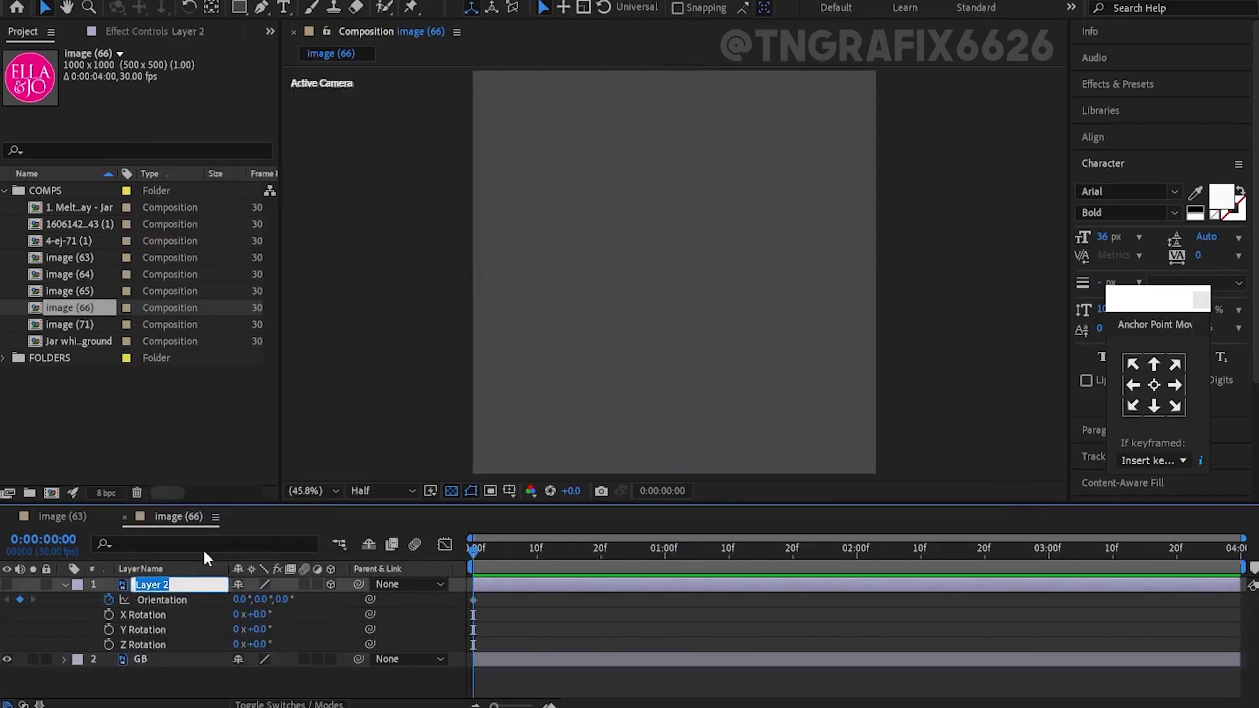
text(LOGO)
key(Return)
Try to spin the LOGO layer by keyframing its Y orientation at the last frame, and preview it
key(End)
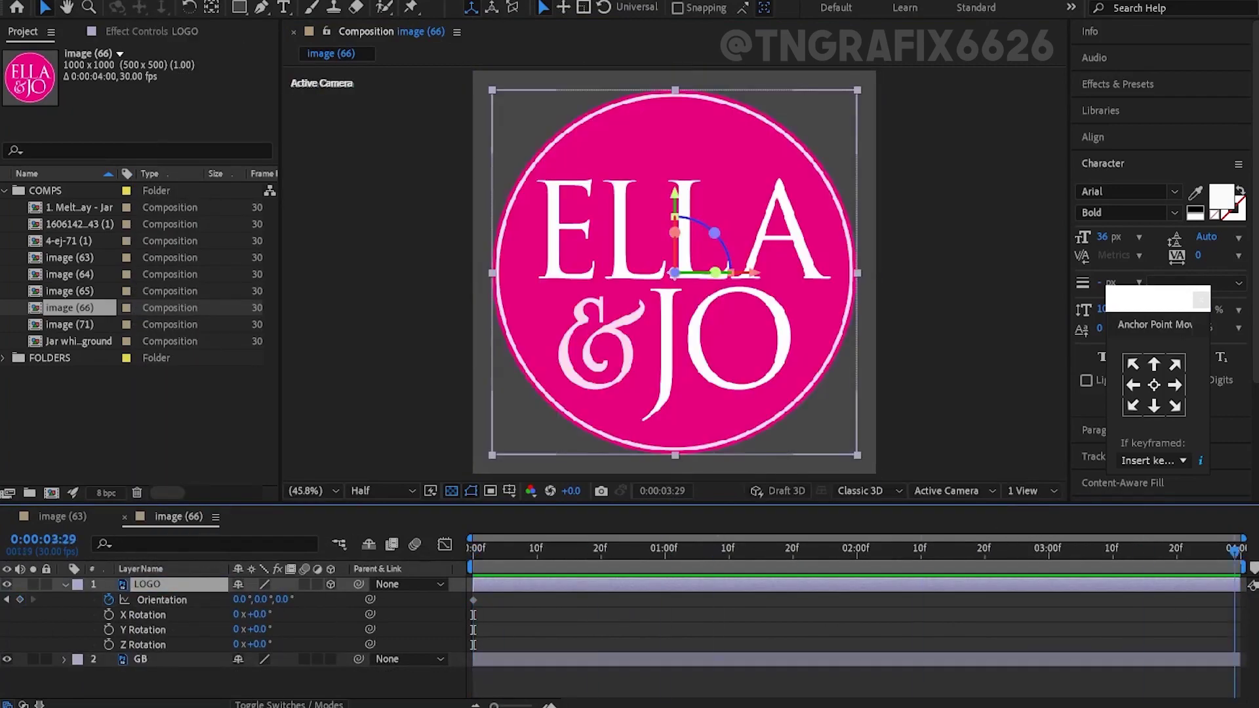
drag(272, 599, 144, 613)
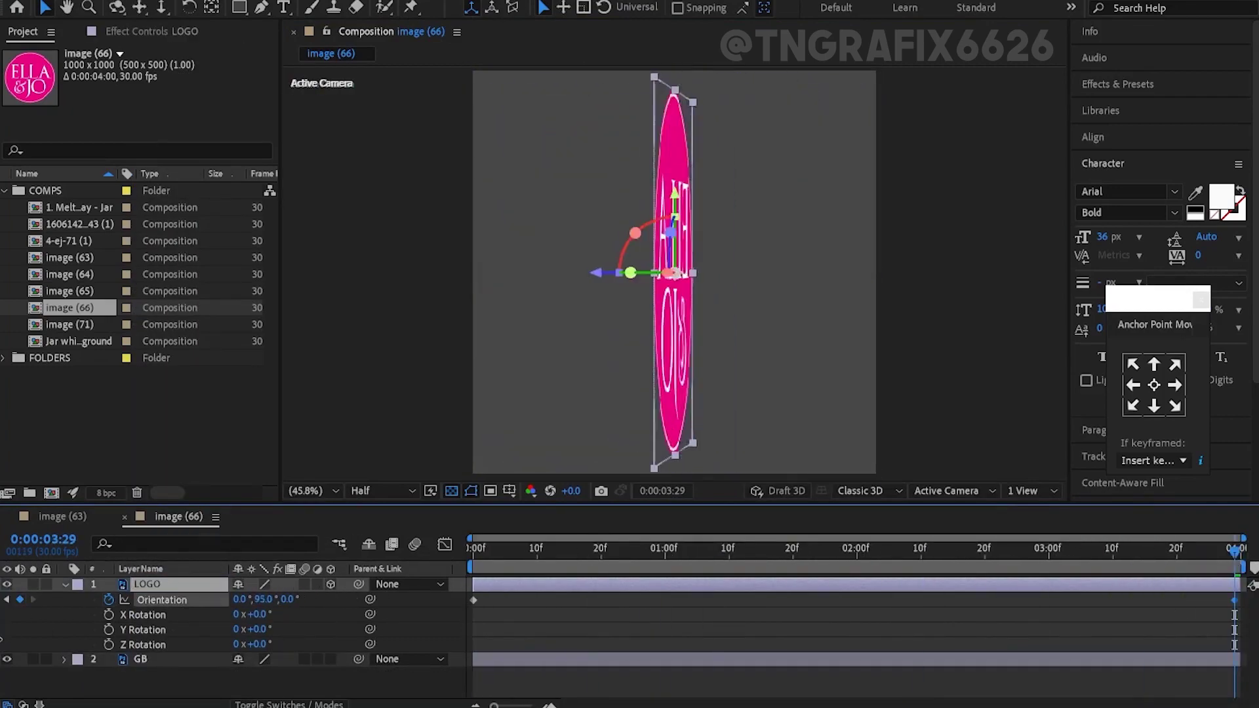
drag(264, 599, 143, 630)
key(space)
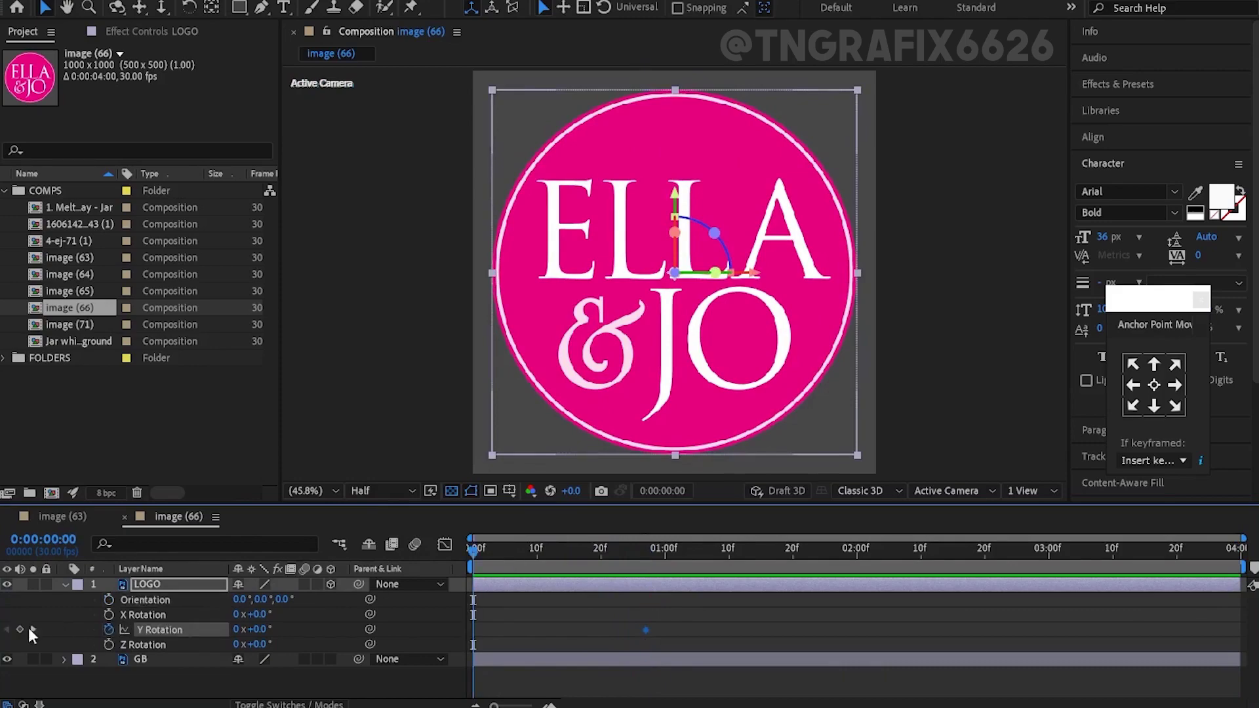
Add an expression that repeats LOGO's Y Rotation keyframes, and place the full-turn keyframe at 0:00:01:00
alt+click(109, 629)
click(298, 644)
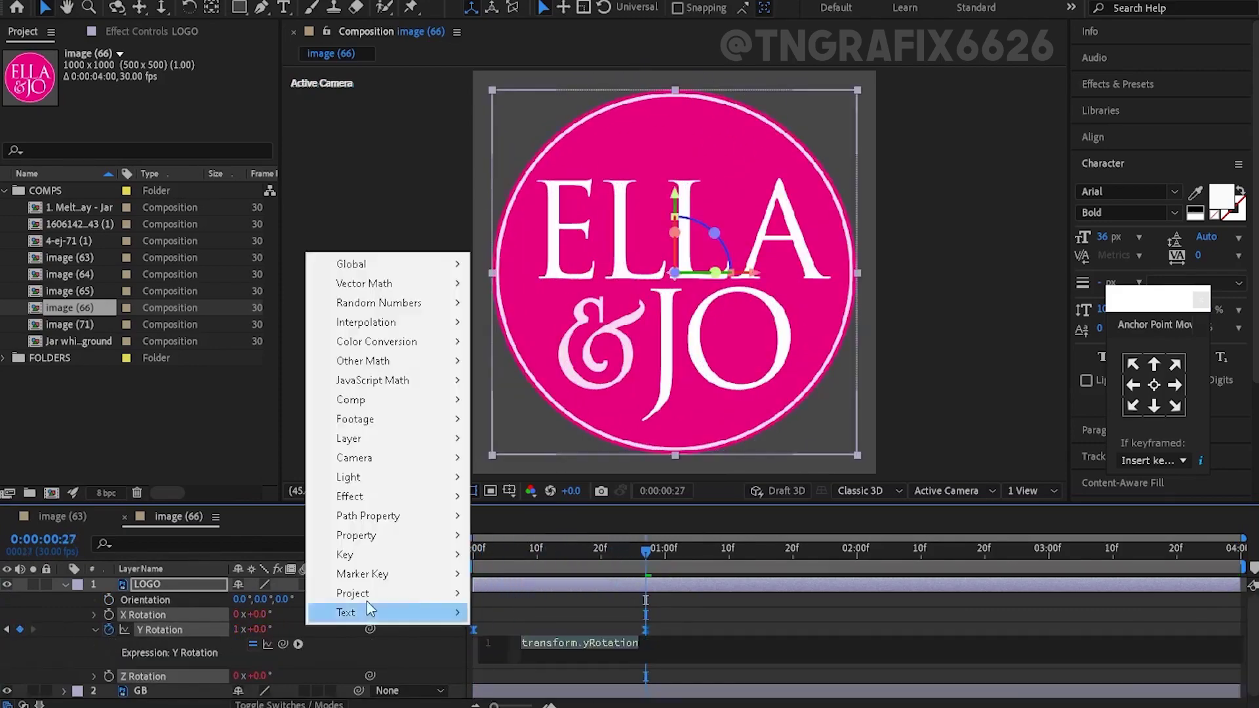
click(538, 565)
key(u)
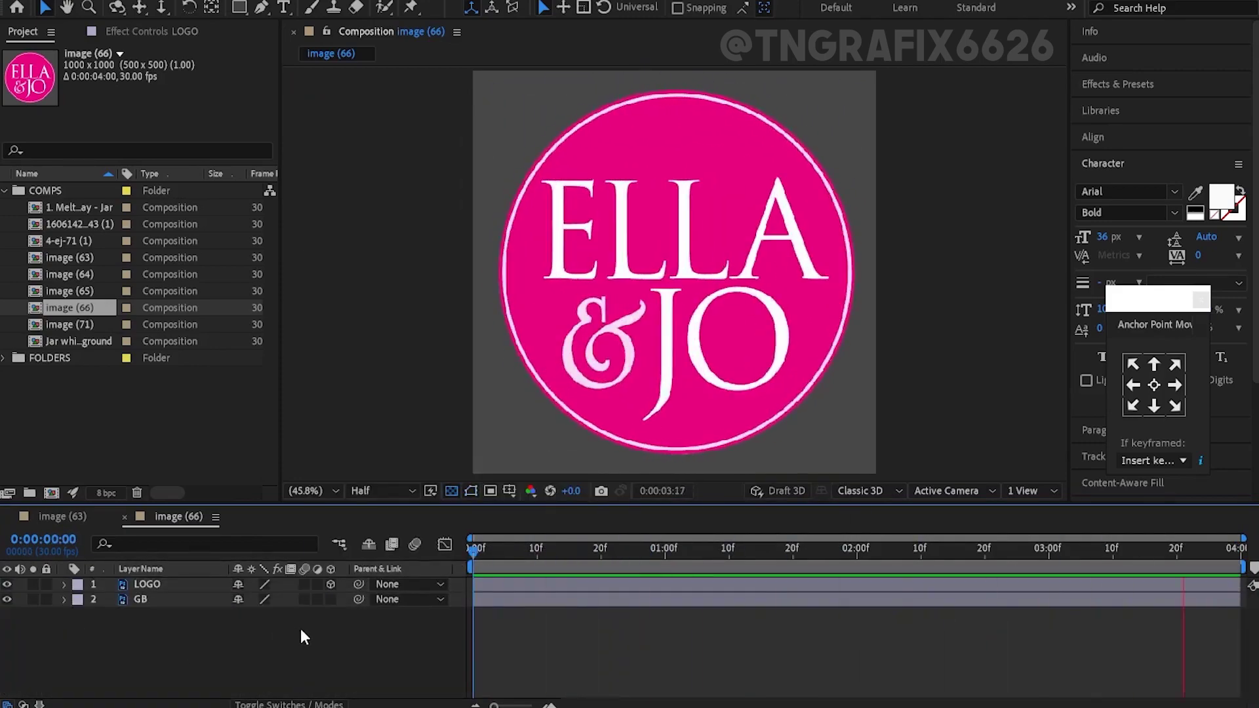
key(u)
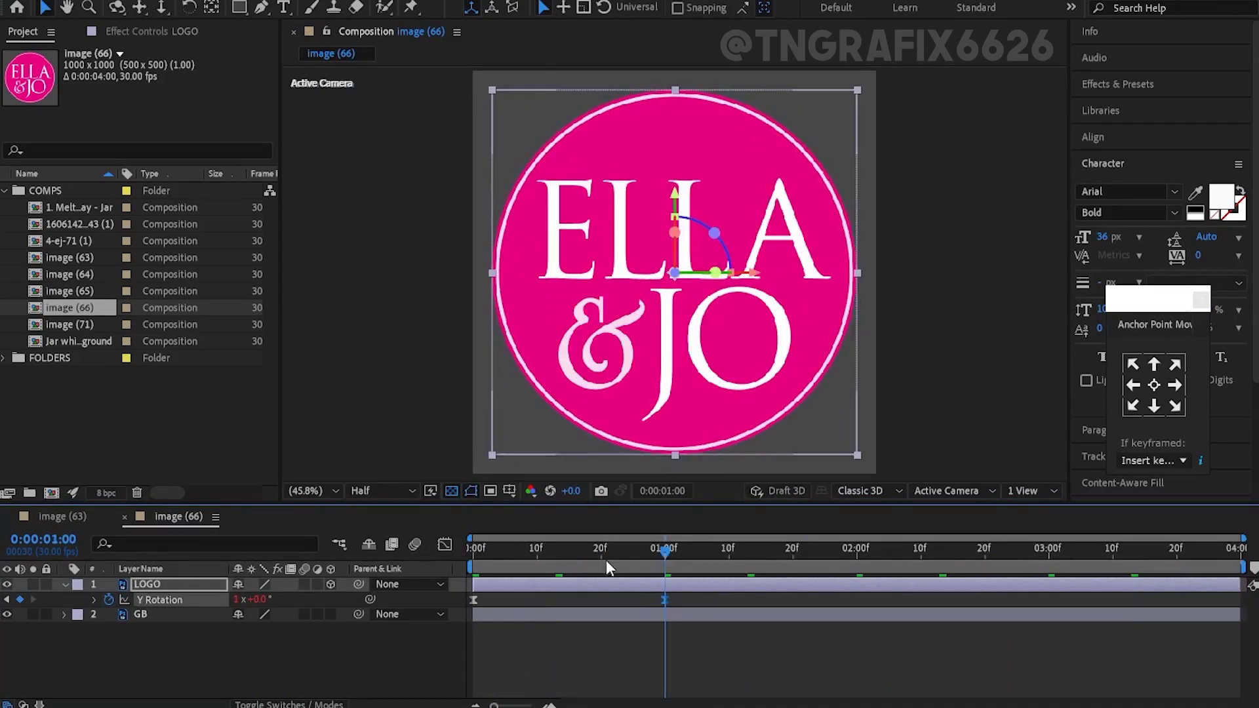
click(419, 647)
Check the numbered list in SCRIPT.txt and rename the image (63) composition as 1 and image (66) as 4
key(alt+Tab)
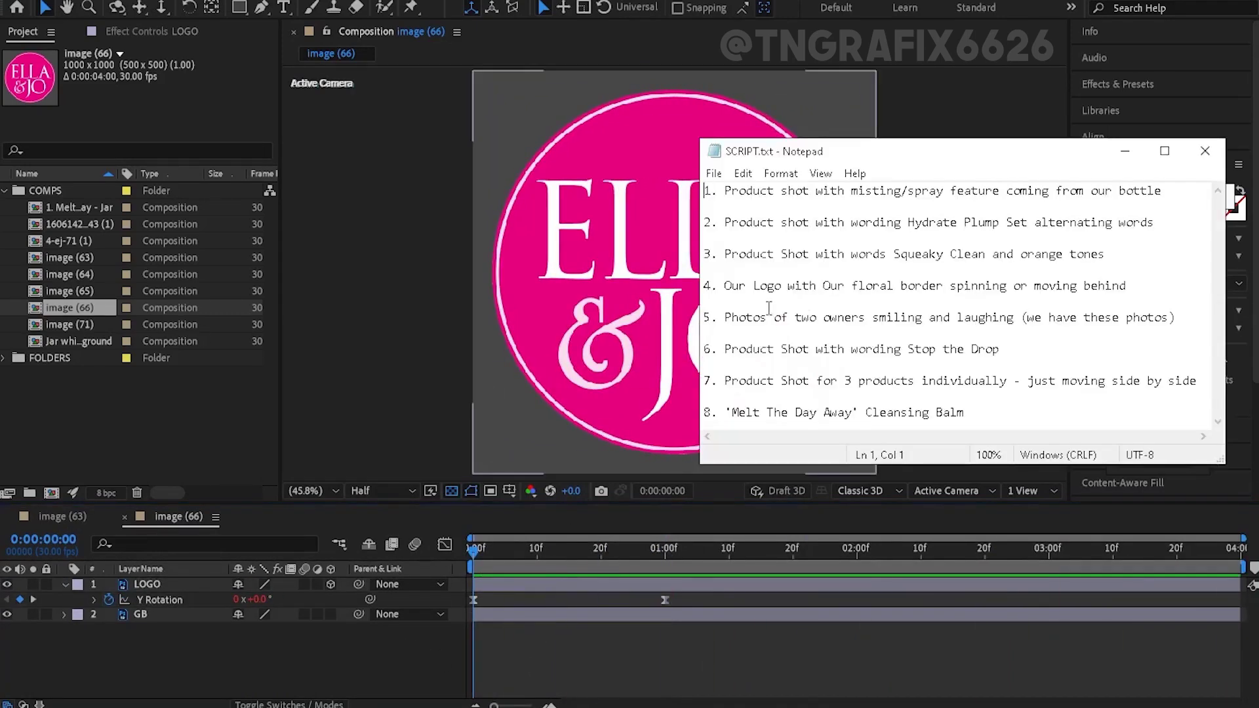
click(81, 241)
click(62, 516)
click(99, 516)
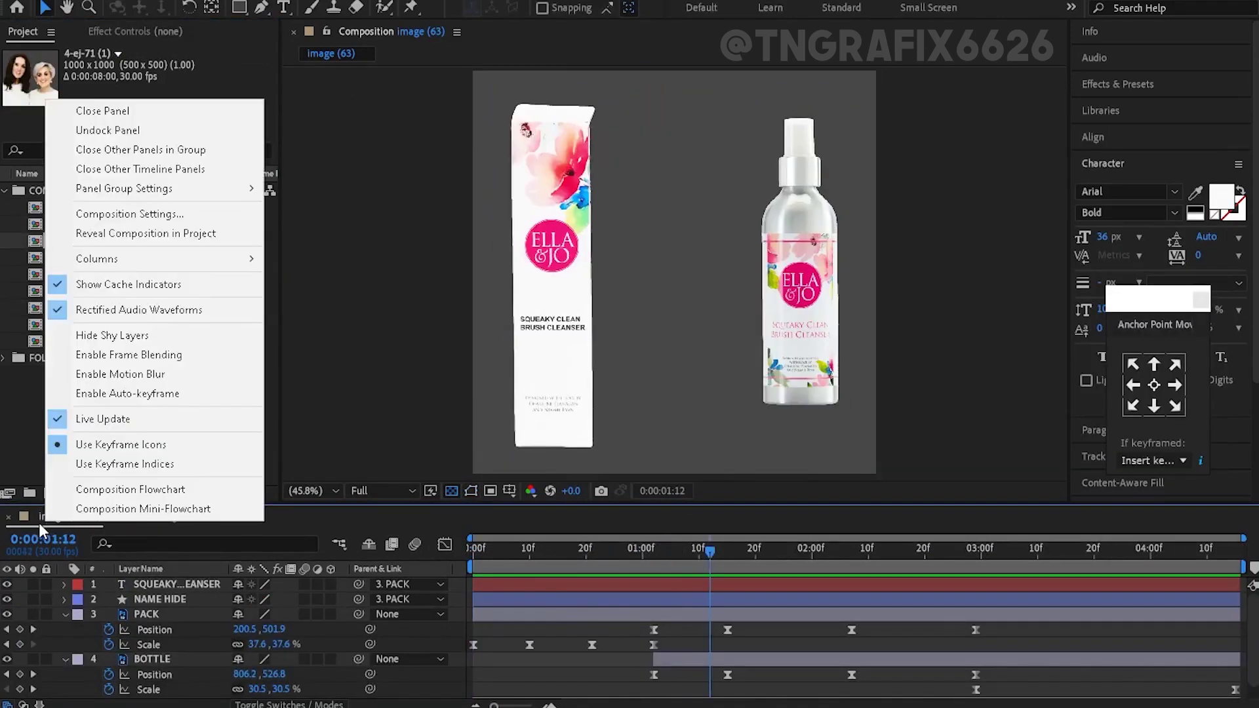
click(196, 214)
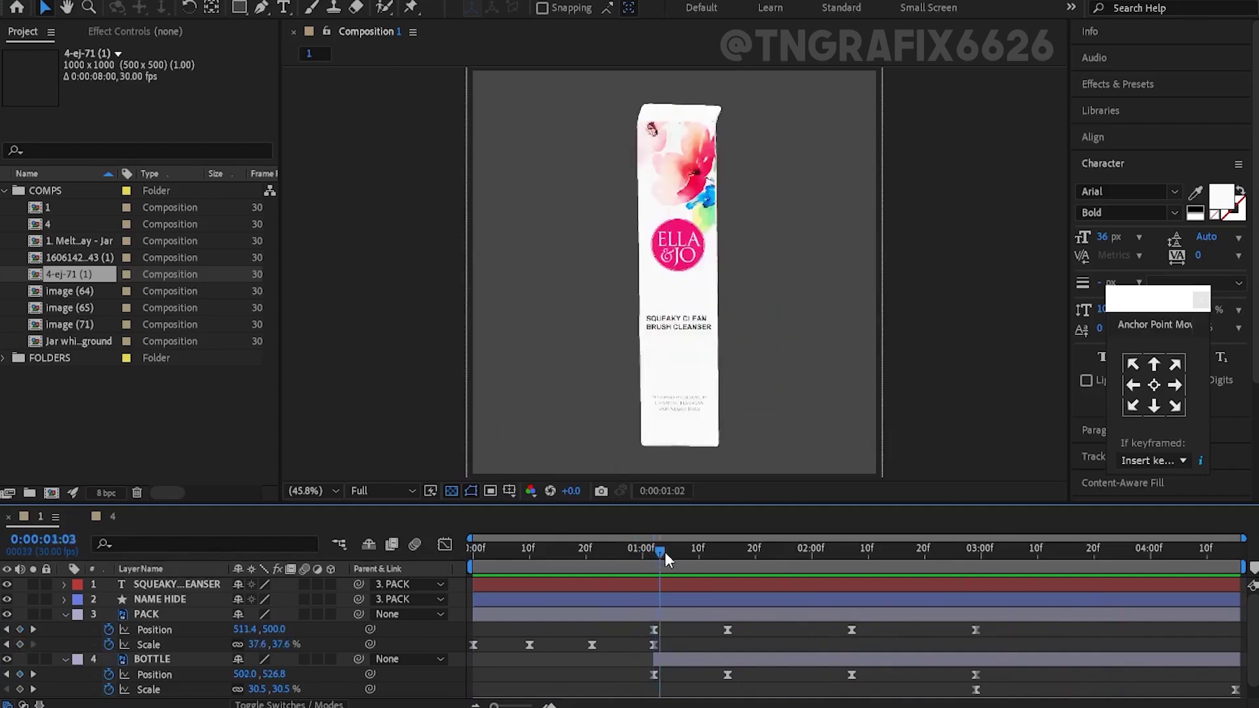
Straighten PACK's motion path in composition 1 by aligning its position keyframes at the same height
drag(665, 552, 851, 572)
click(851, 630)
scroll(485, 179, up, 7)
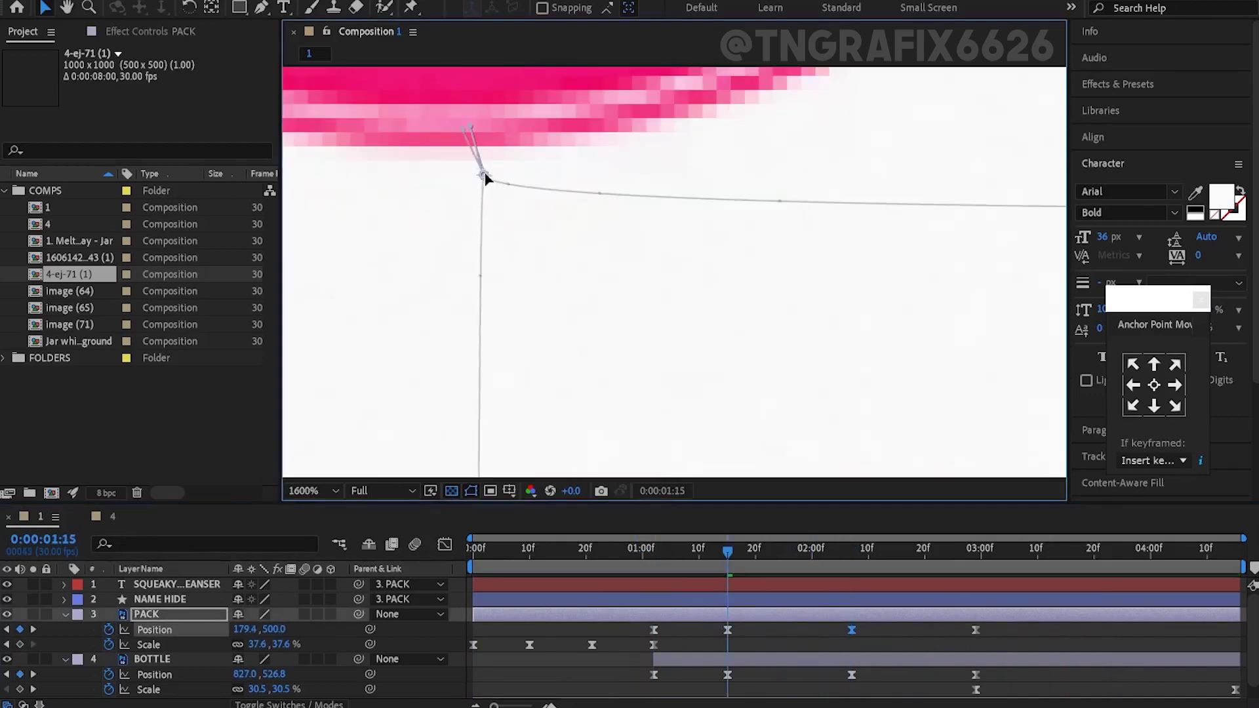
click(314, 490)
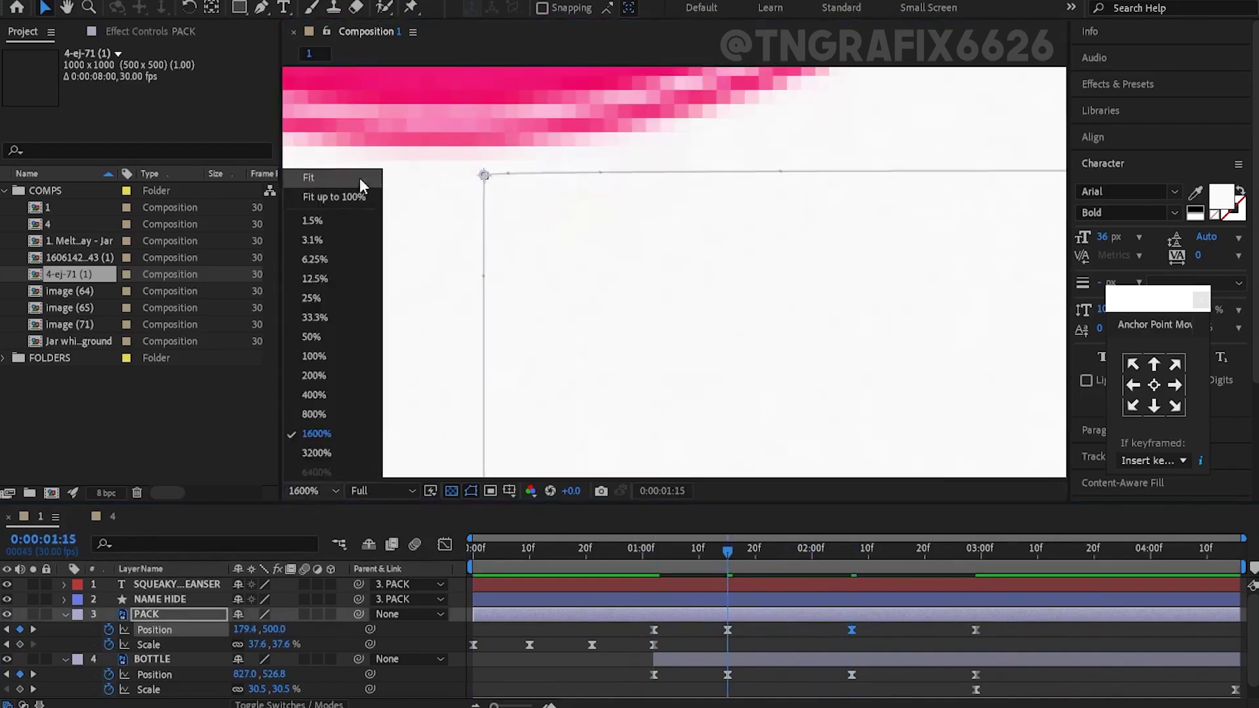
click(315, 180)
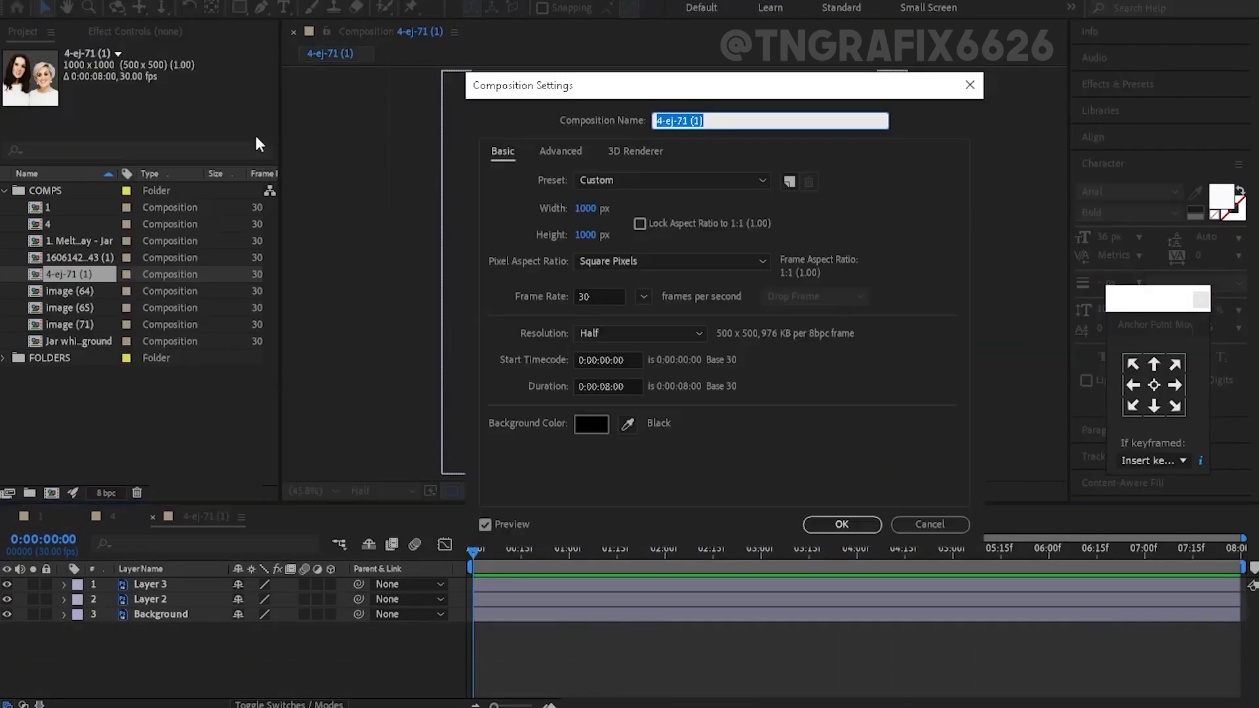
Rename the 4-ej-71 (1) composition as 5 and its layers as OWNERS and BG
right_click(151, 599)
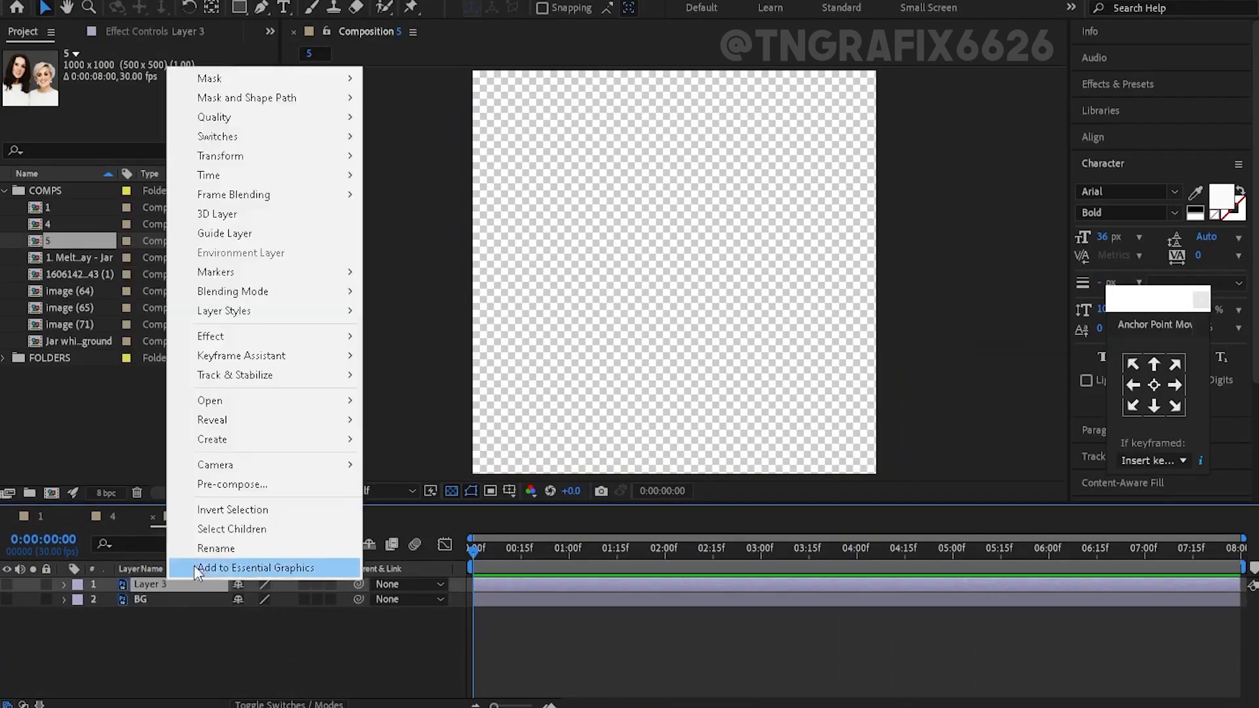
click(199, 575)
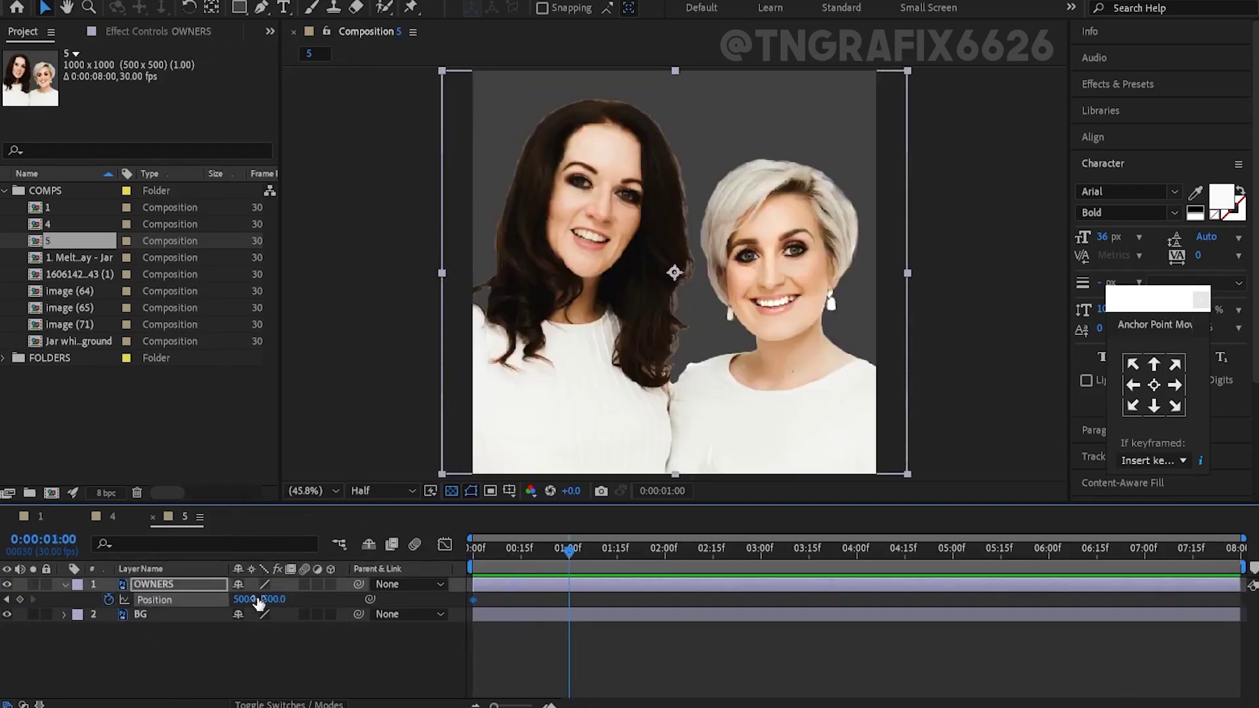
Animate OWNERS rising into frame from Y position 1542 at the start to 500, using four eased position keyframes
drag(269, 600, 393, 600)
key(space)
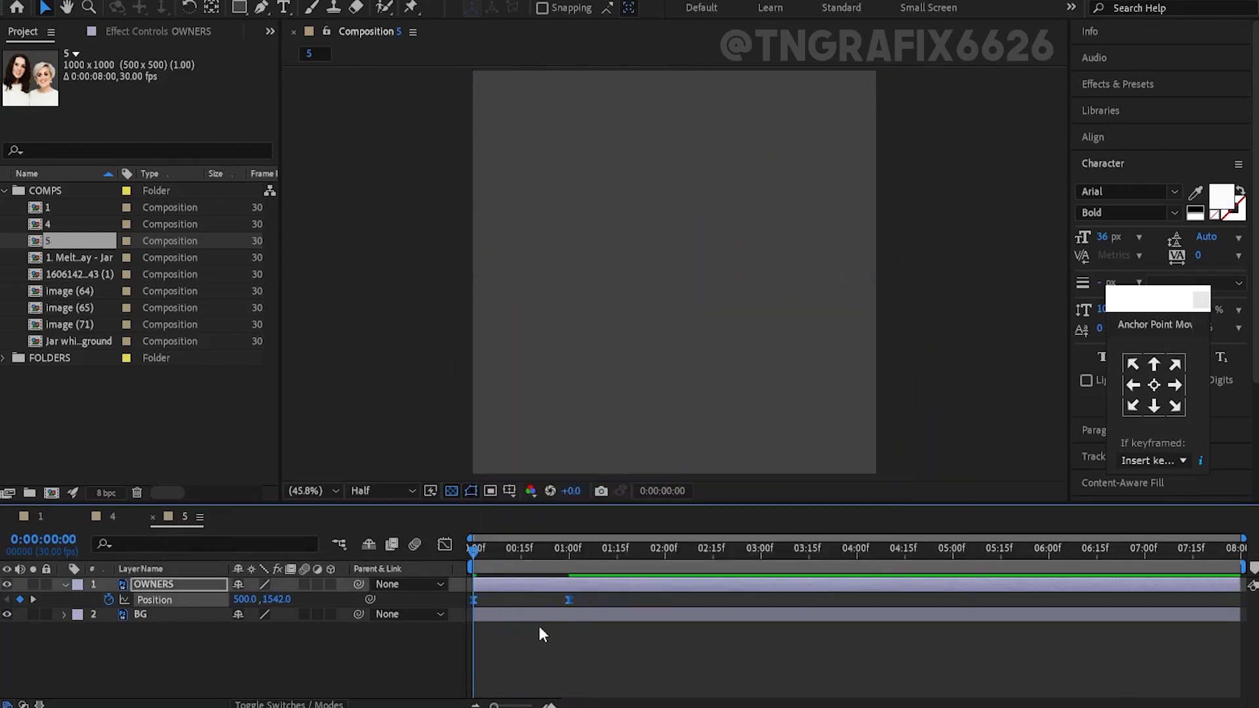
drag(569, 599, 519, 599)
click(572, 556)
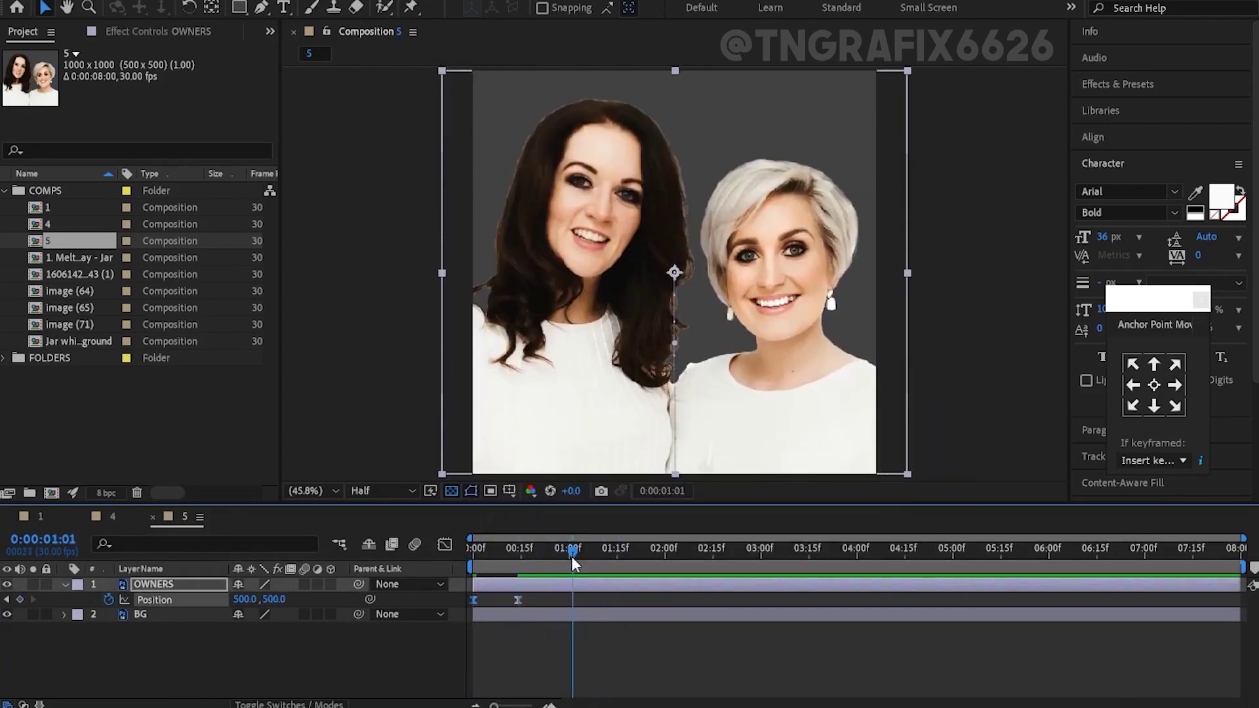
key(space)
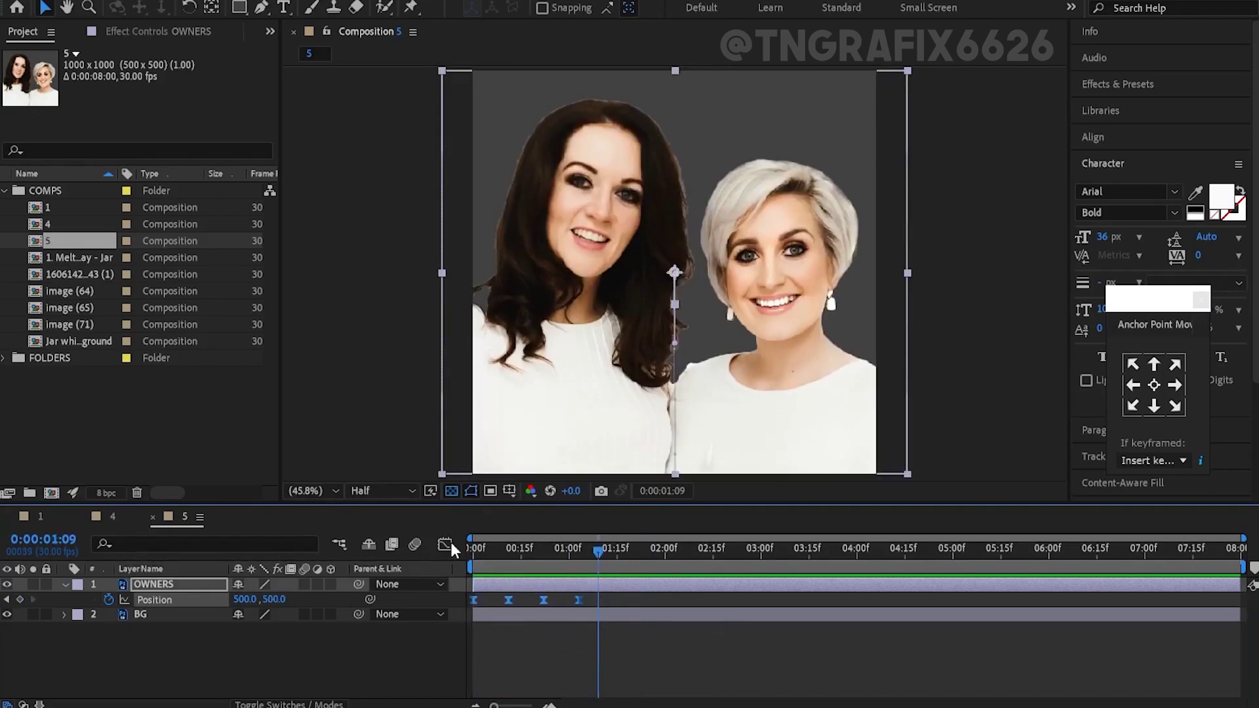
click(444, 545)
key(shift+F3)
Duplicate OWNERS's position keyframes in reverse order as an exit starting at 0:00:02:00, and preview it
right_click(475, 599)
mouse_move(525, 590)
click(794, 583)
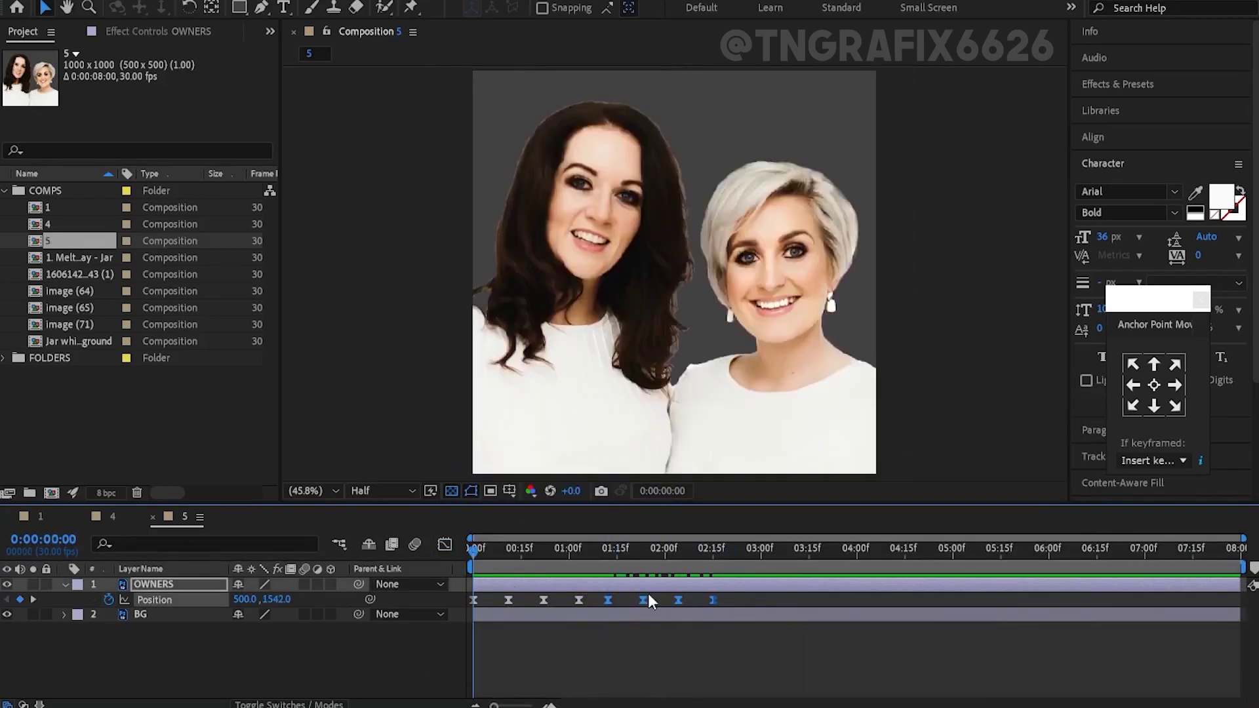
drag(618, 600, 665, 600)
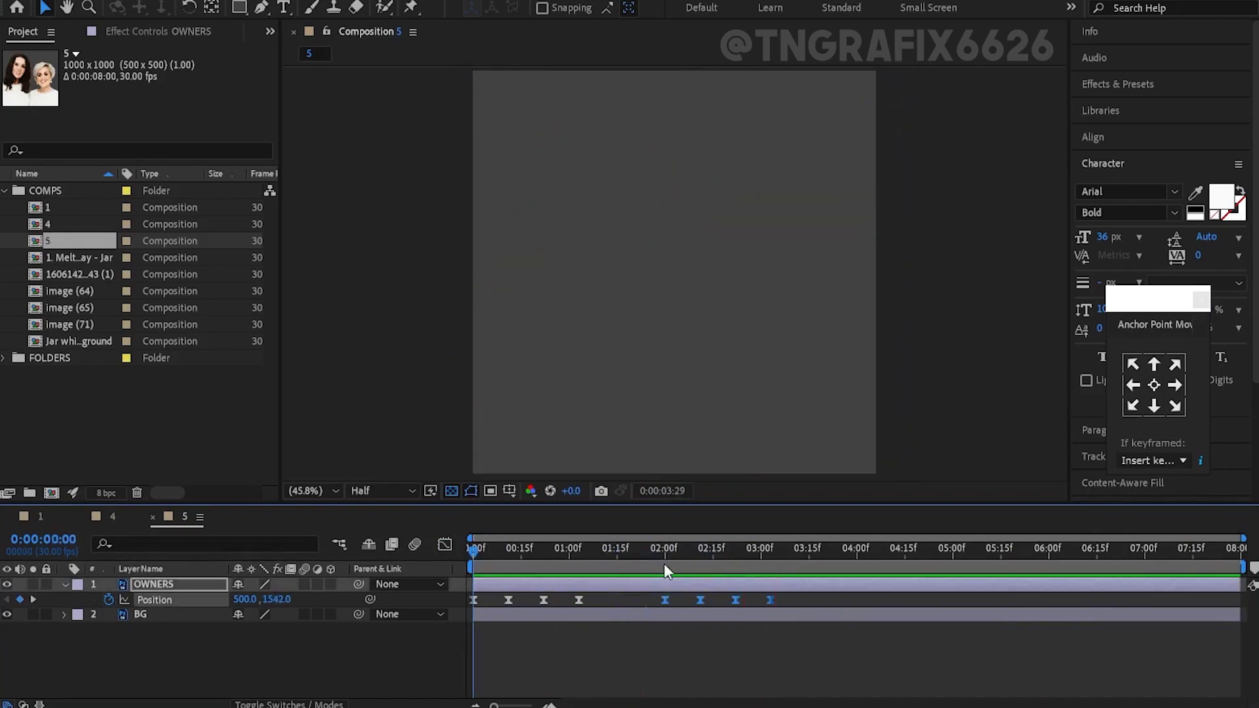
key(space)
click(596, 666)
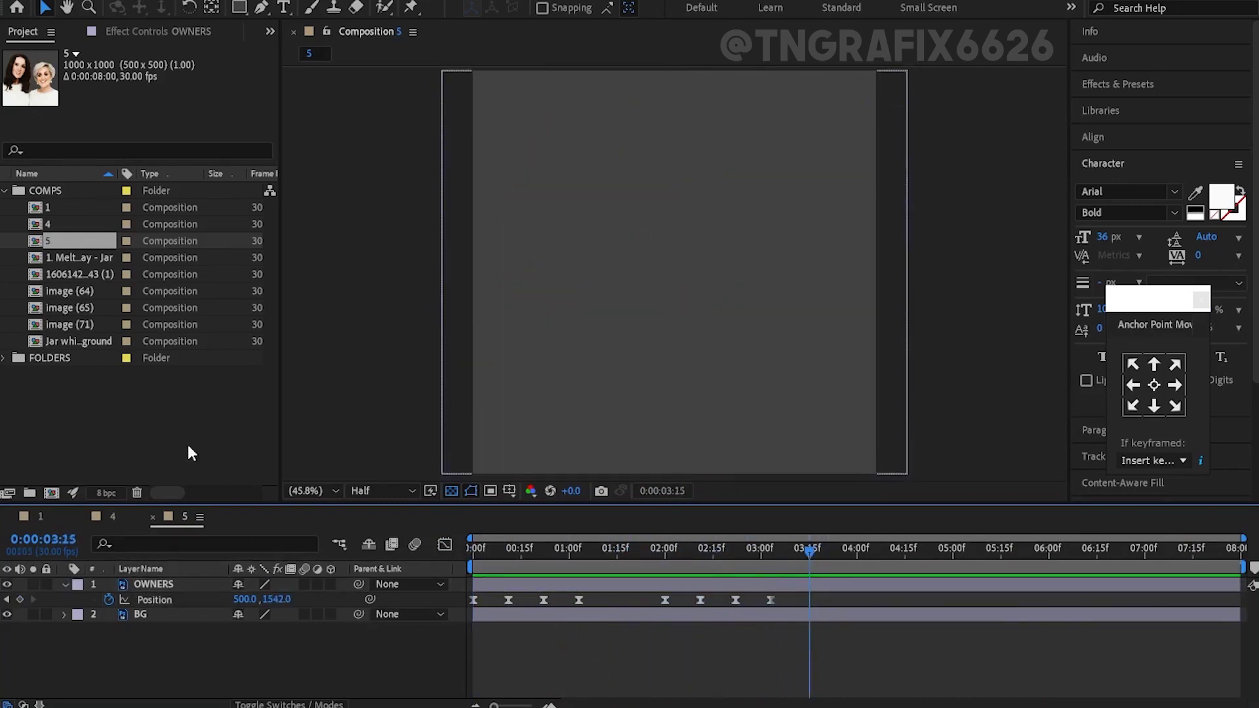
Copy the pink-outfit owners layer into composition 5, starting at 0:00:04:00, and move OWNERS's exit keyframes to end there
drag(93, 274, 793, 584)
key(Home)
key(ctrl+v)
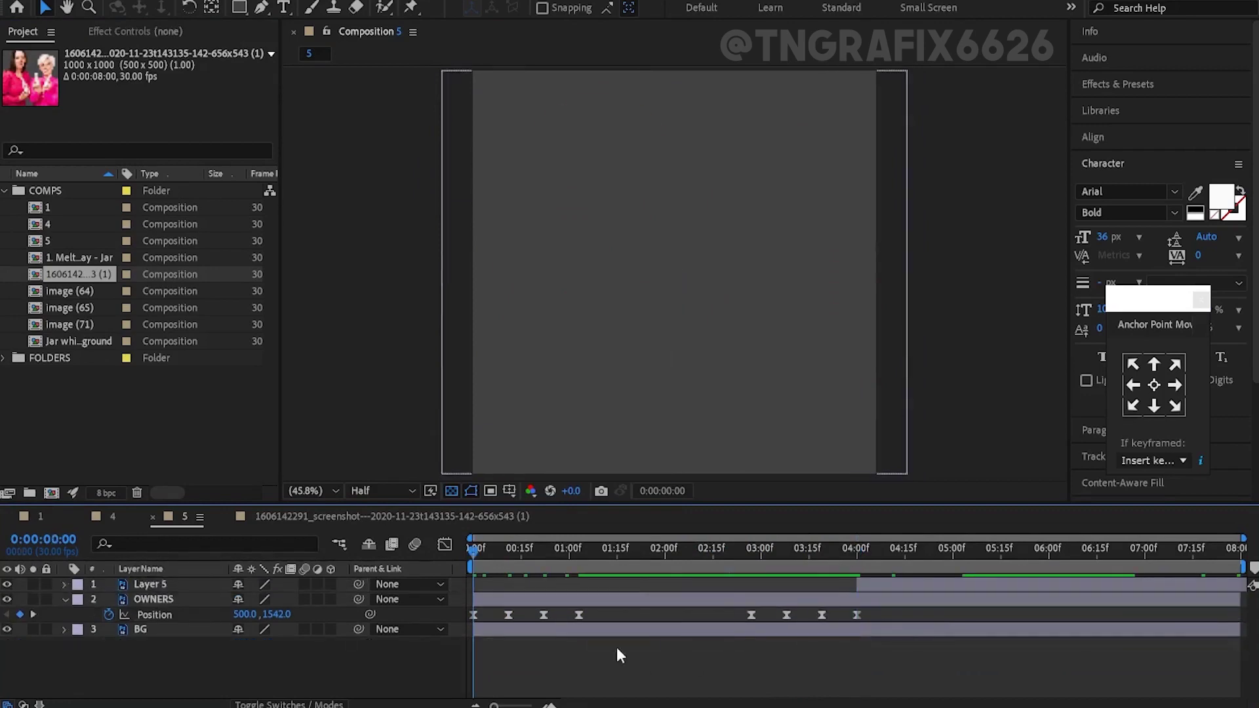
click(836, 554)
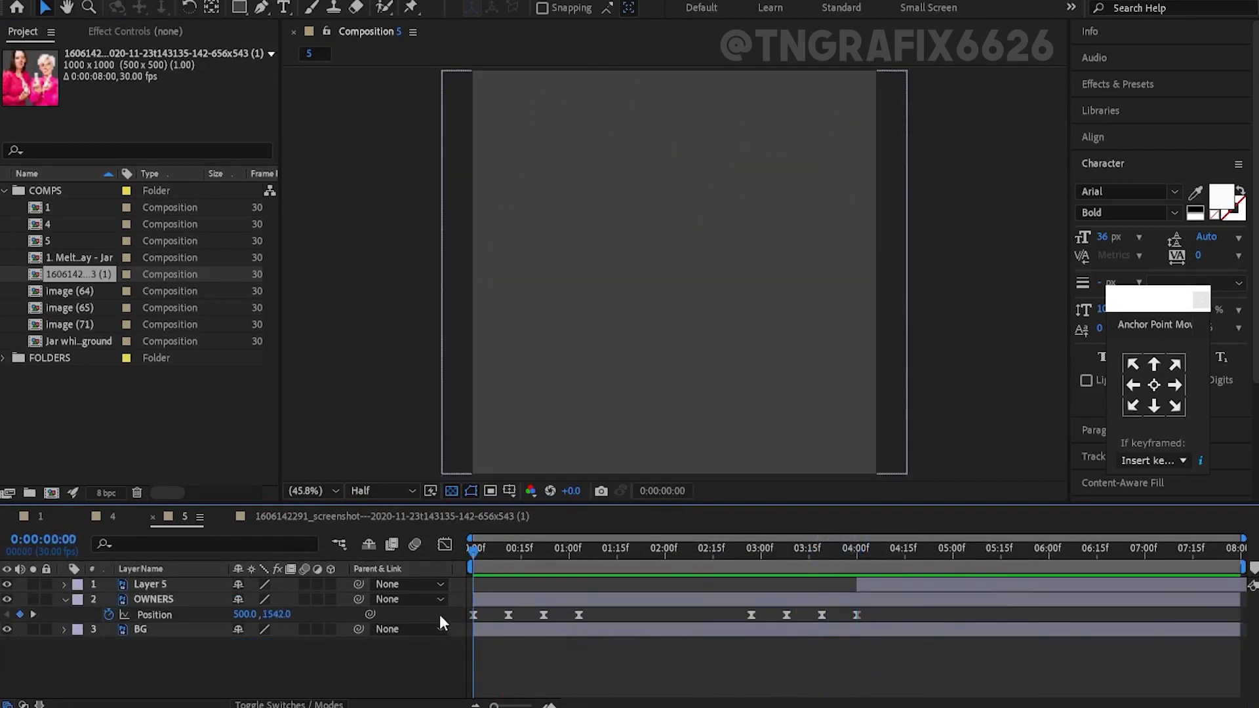
Keyframe OWNERS's scale to grow from 60.1% at about 0:00:01:03 to 63.1% at 0:00:04:00
key(Home)
key(s)
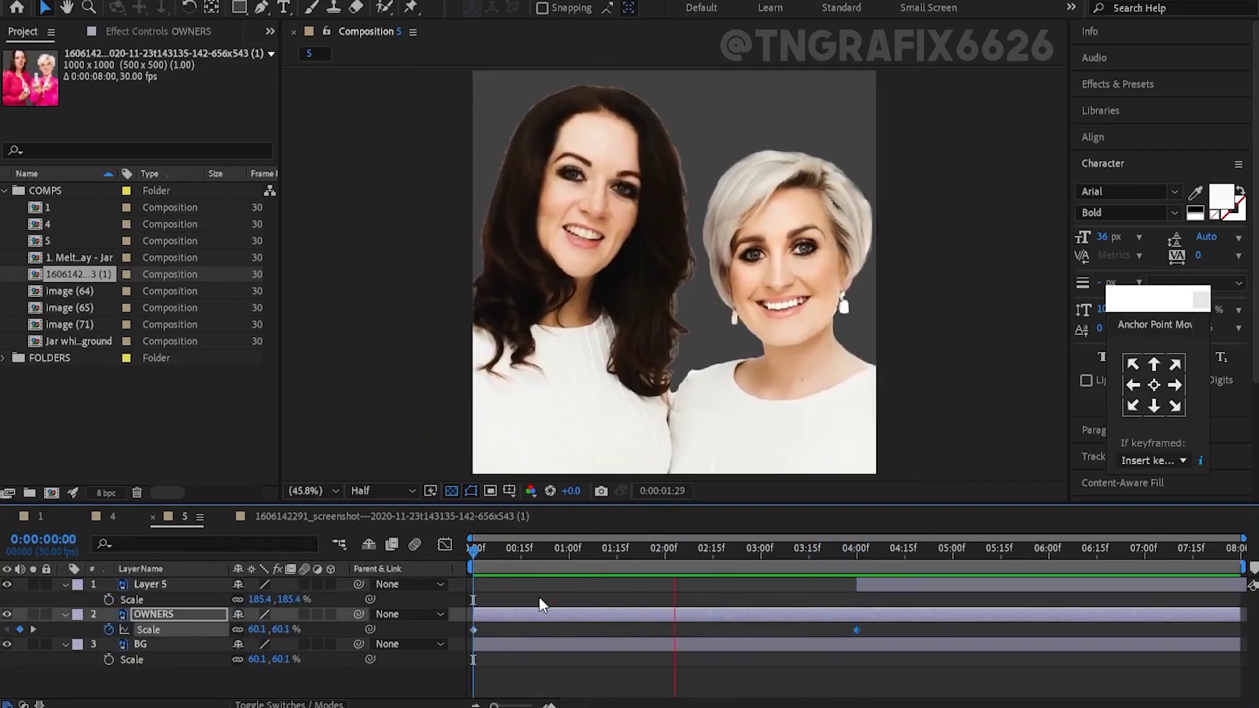
click(786, 554)
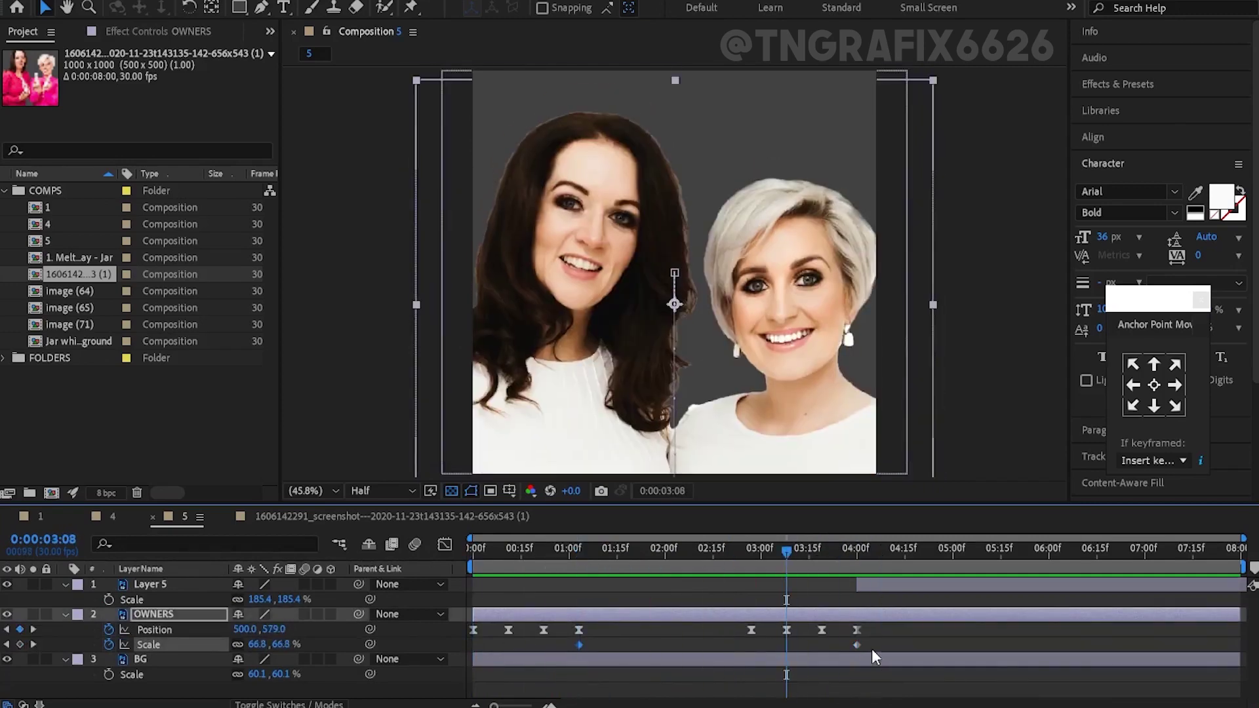
drag(696, 552, 526, 610)
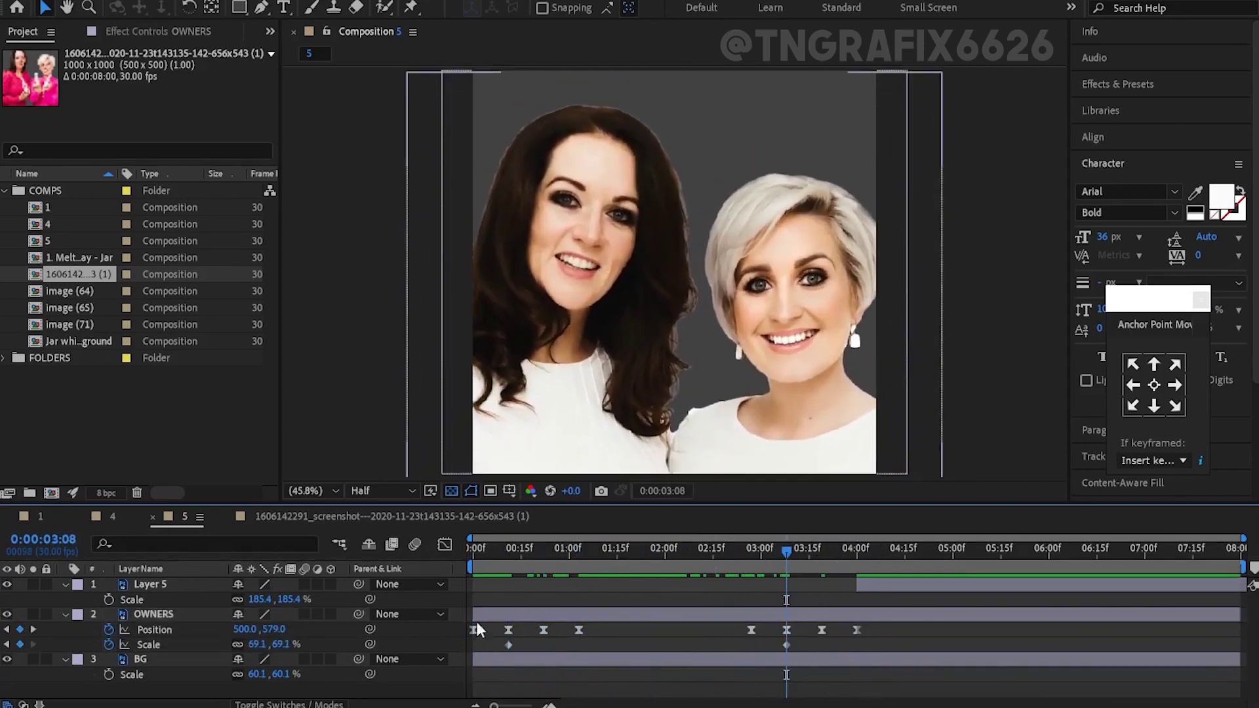
click(476, 619)
click(766, 561)
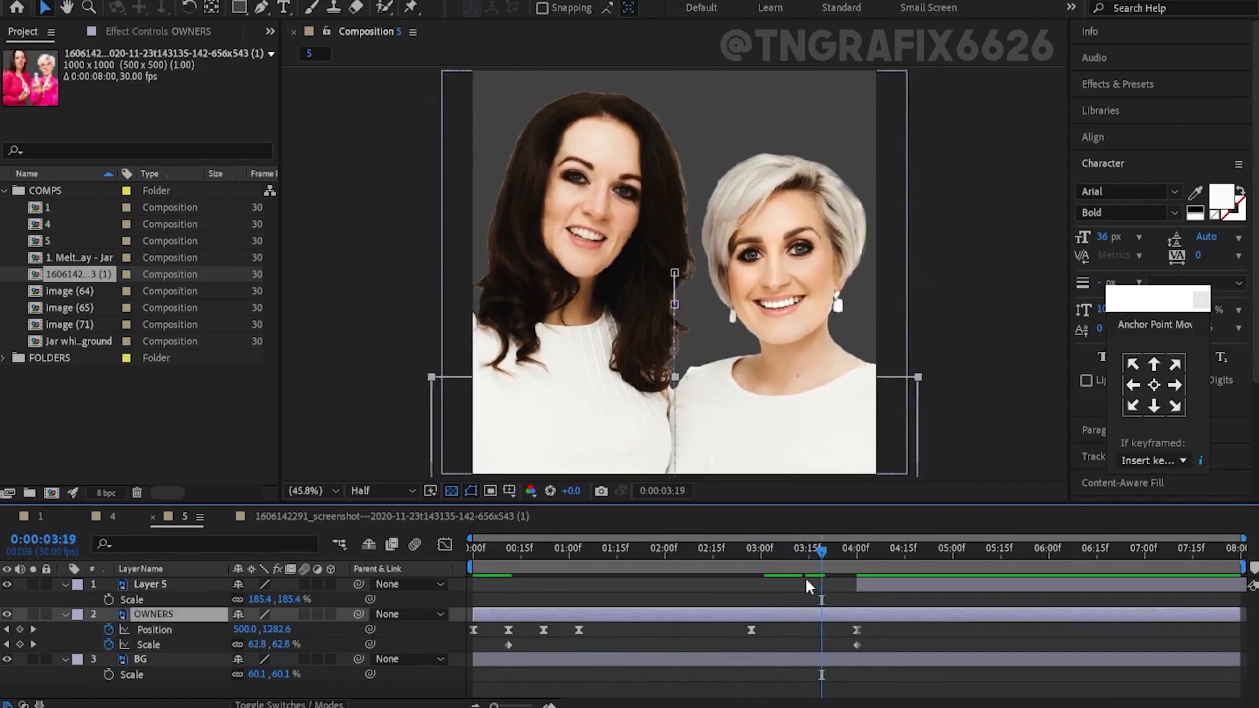
key(ctrl+v)
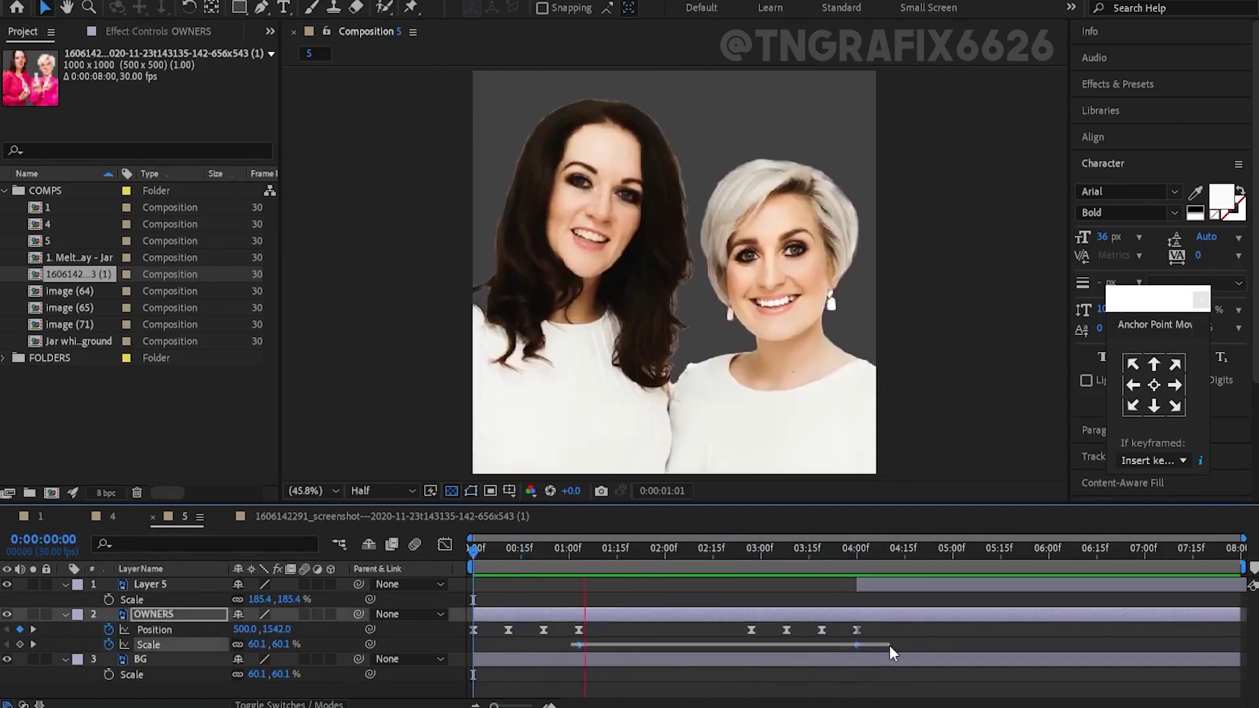
Give Layer 5 the OWNERS position keyframes from 0:00:04:00 and grow its scale from 185.4% at 0:00:05:03 to 188.4% at the end
click(854, 555)
click(872, 584)
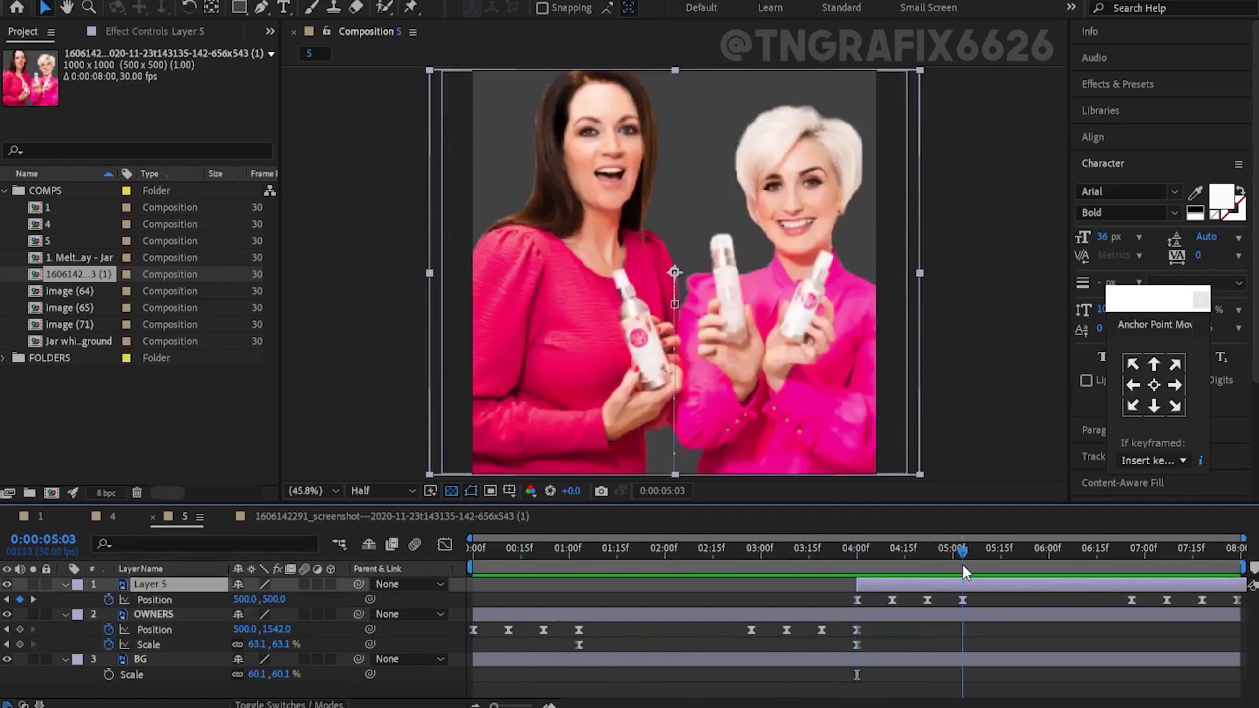
key(ctrl+v)
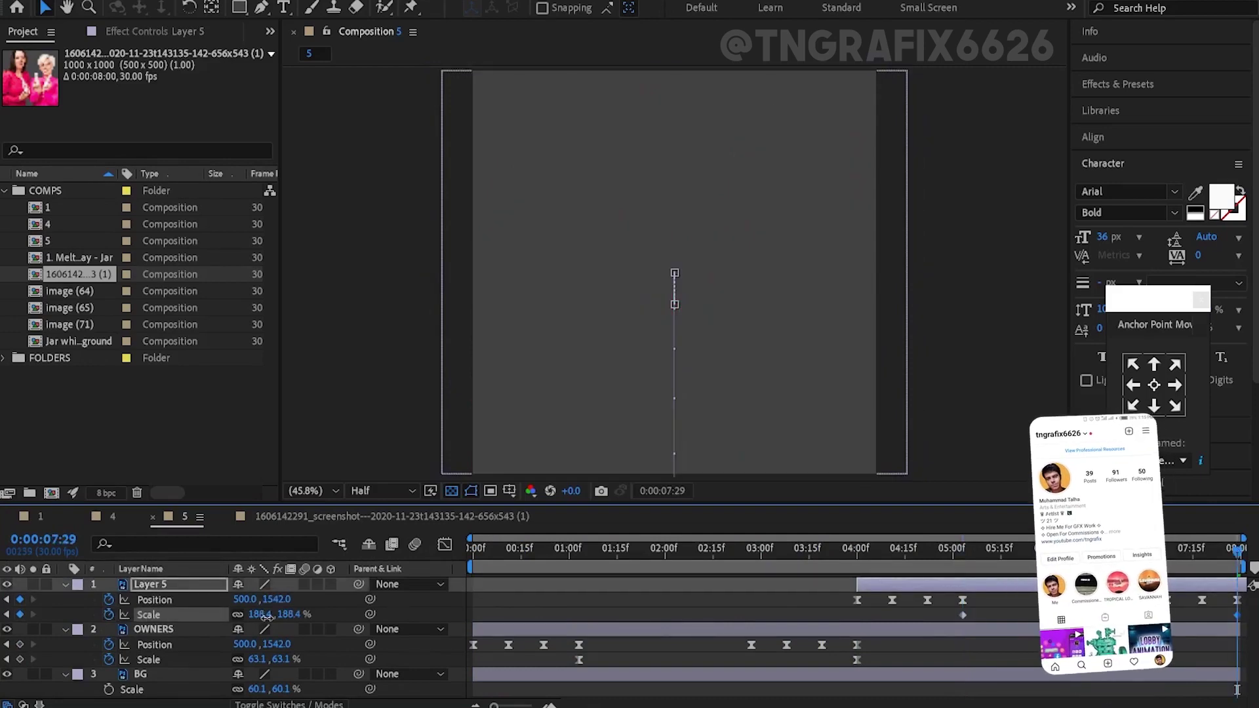
key(space)
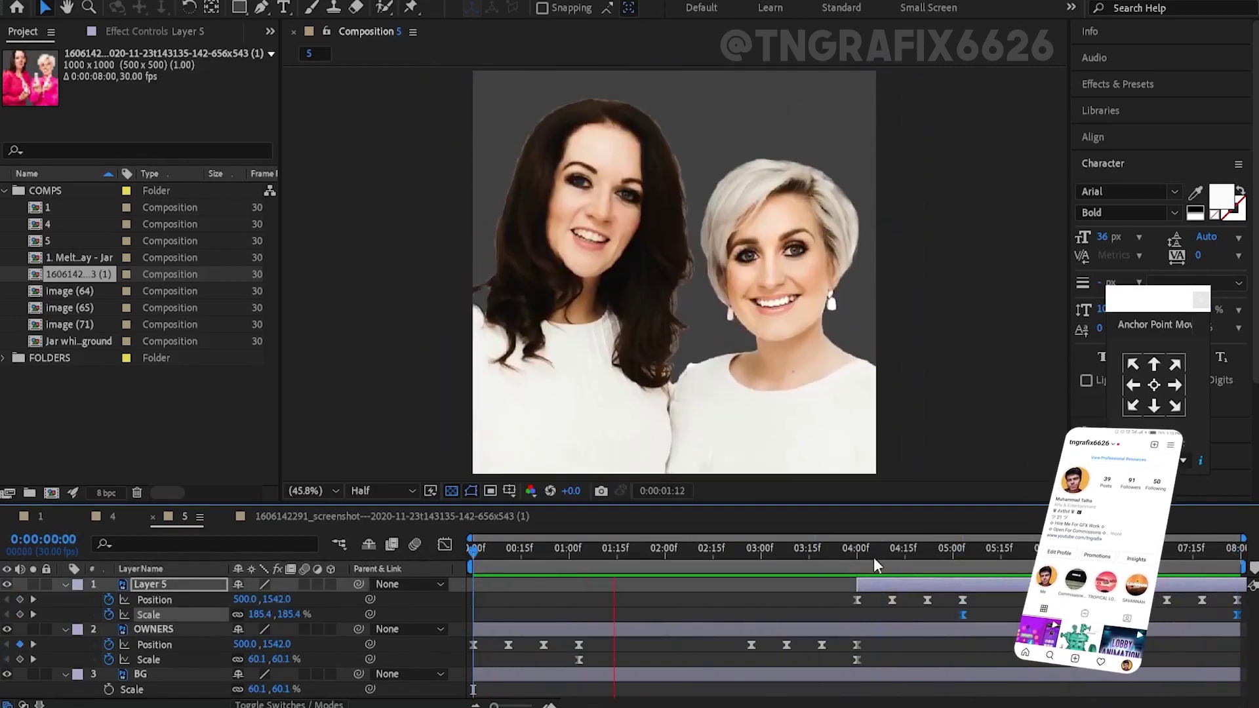
click(754, 557)
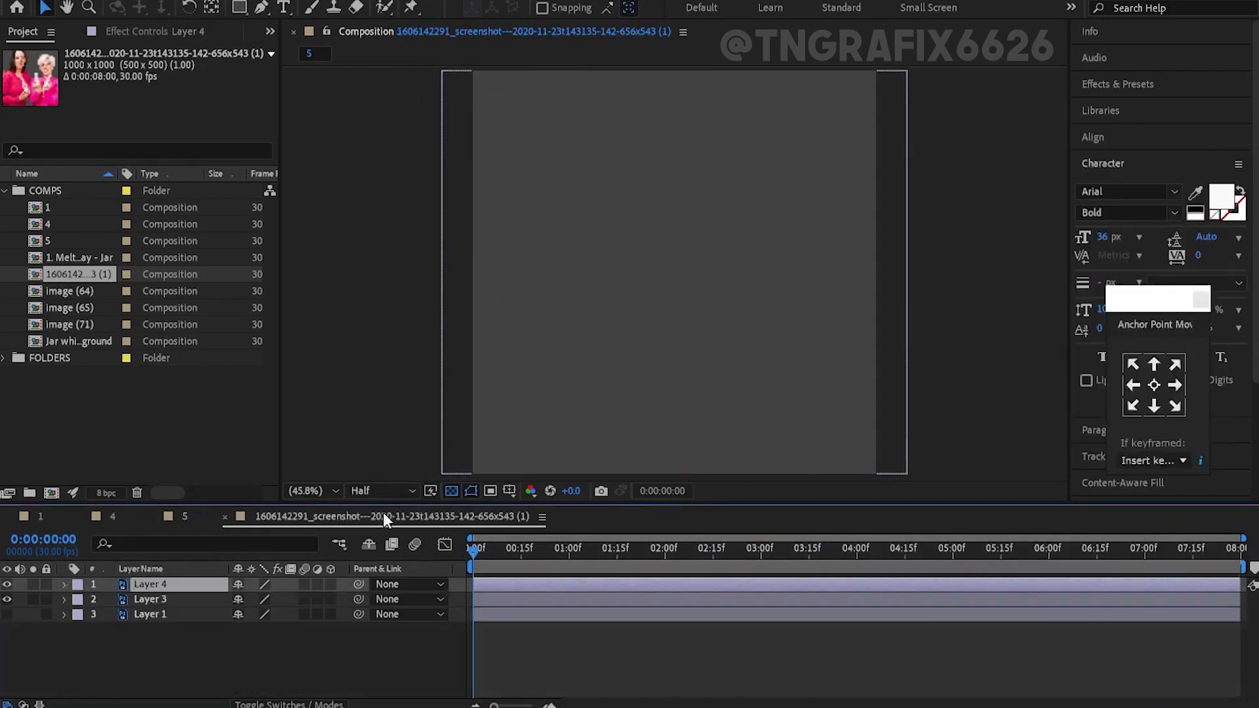
Open the image (64), image (65) and image (71) compositions and compare their product cut-outs
click(90, 226)
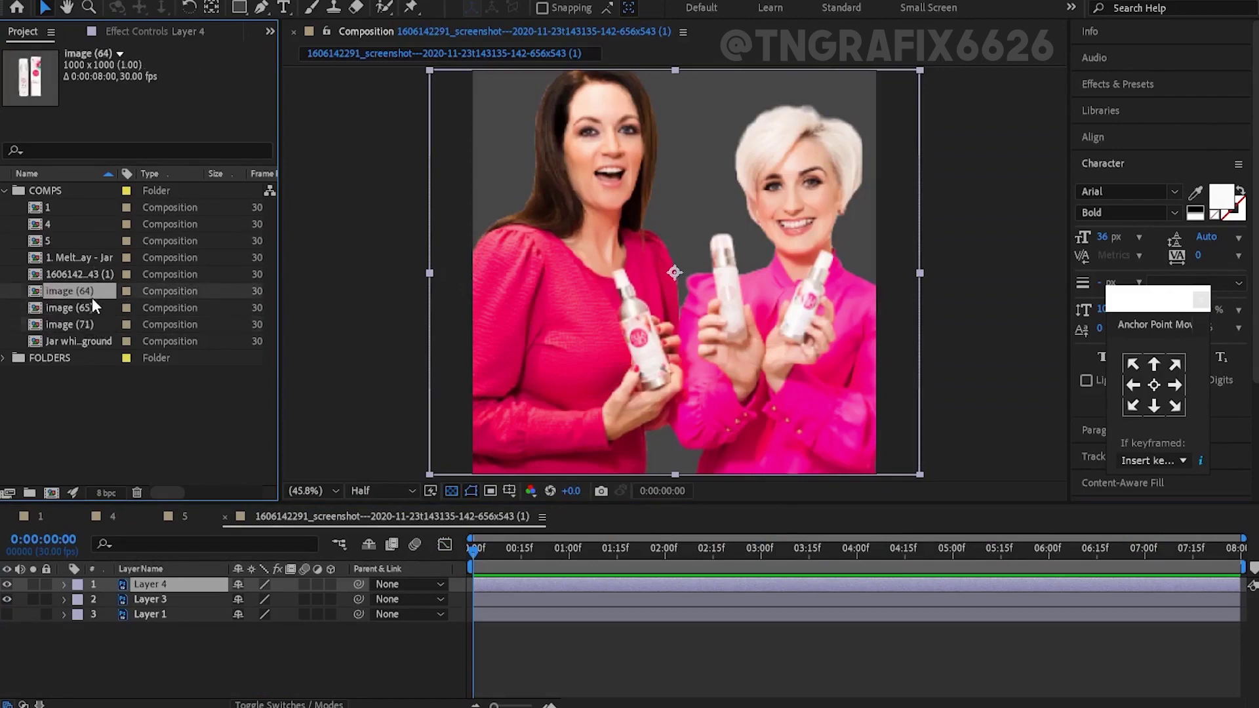
double_click(92, 296)
click(225, 517)
click(395, 517)
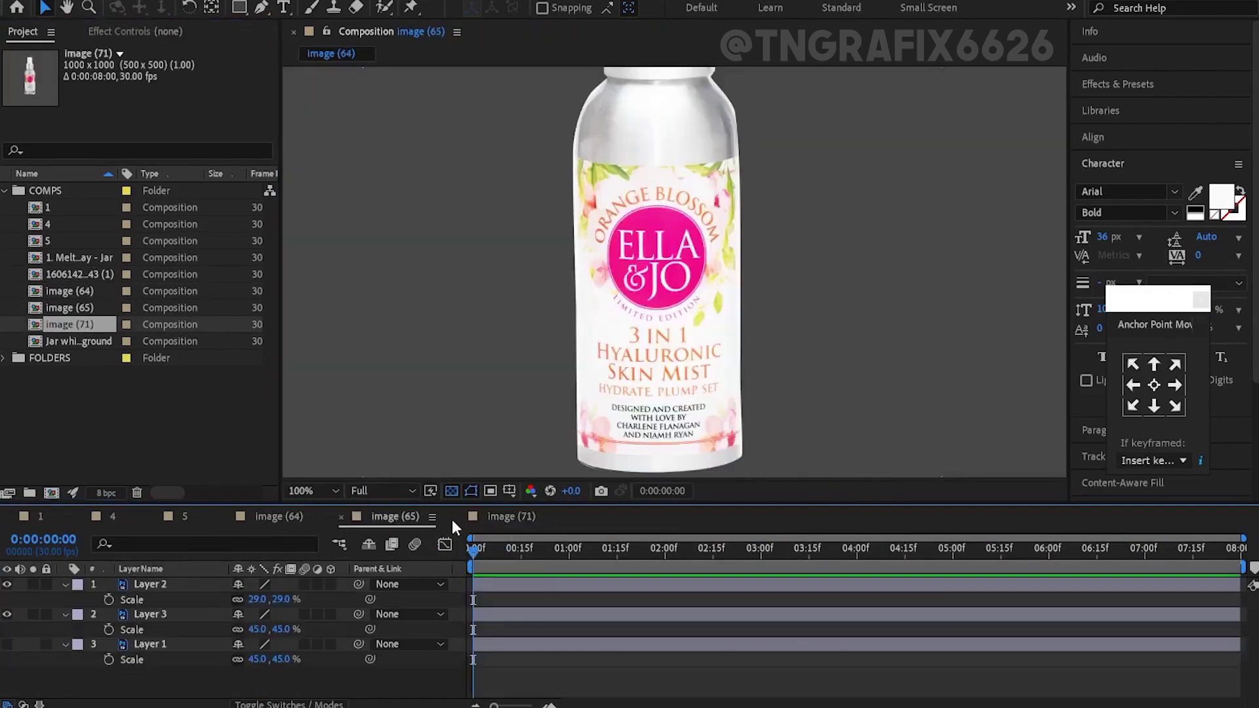
click(509, 516)
click(291, 516)
click(396, 517)
click(503, 517)
click(279, 517)
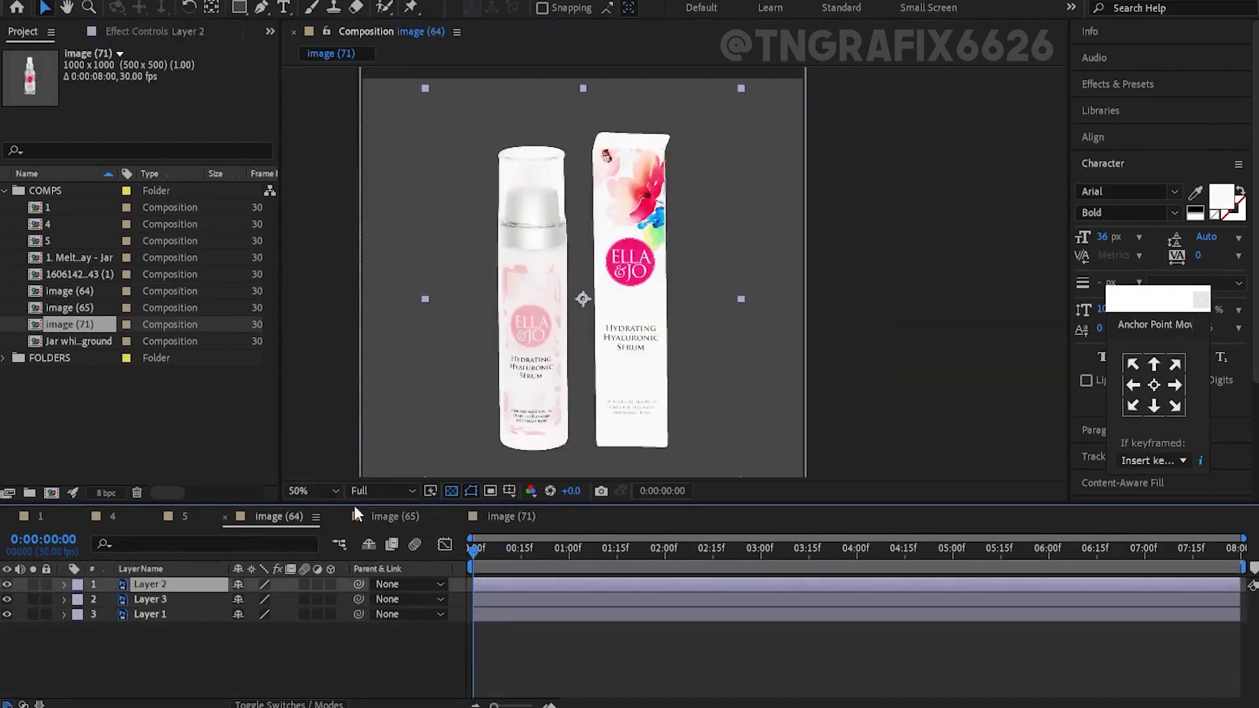
Rename the image (64) composition as 7 and copy the bottle layers from image (65) and image (71) into it
right_click(282, 515)
click(85, 1)
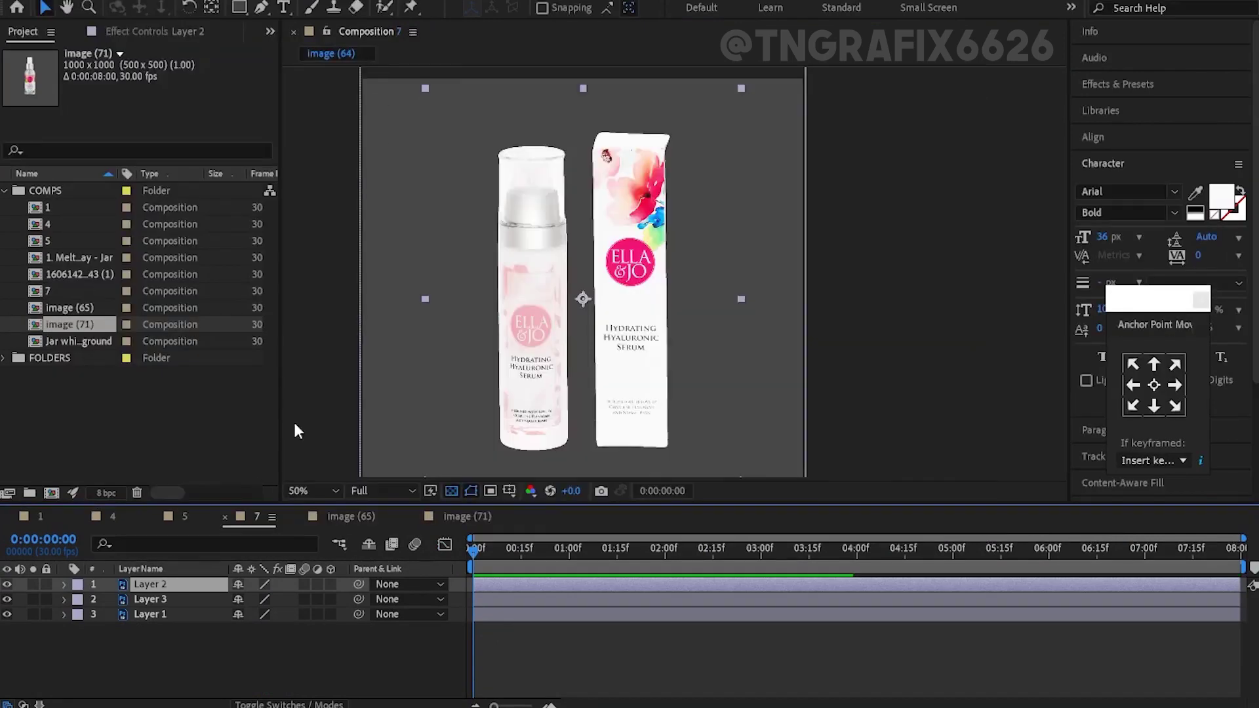
key(s)
click(257, 517)
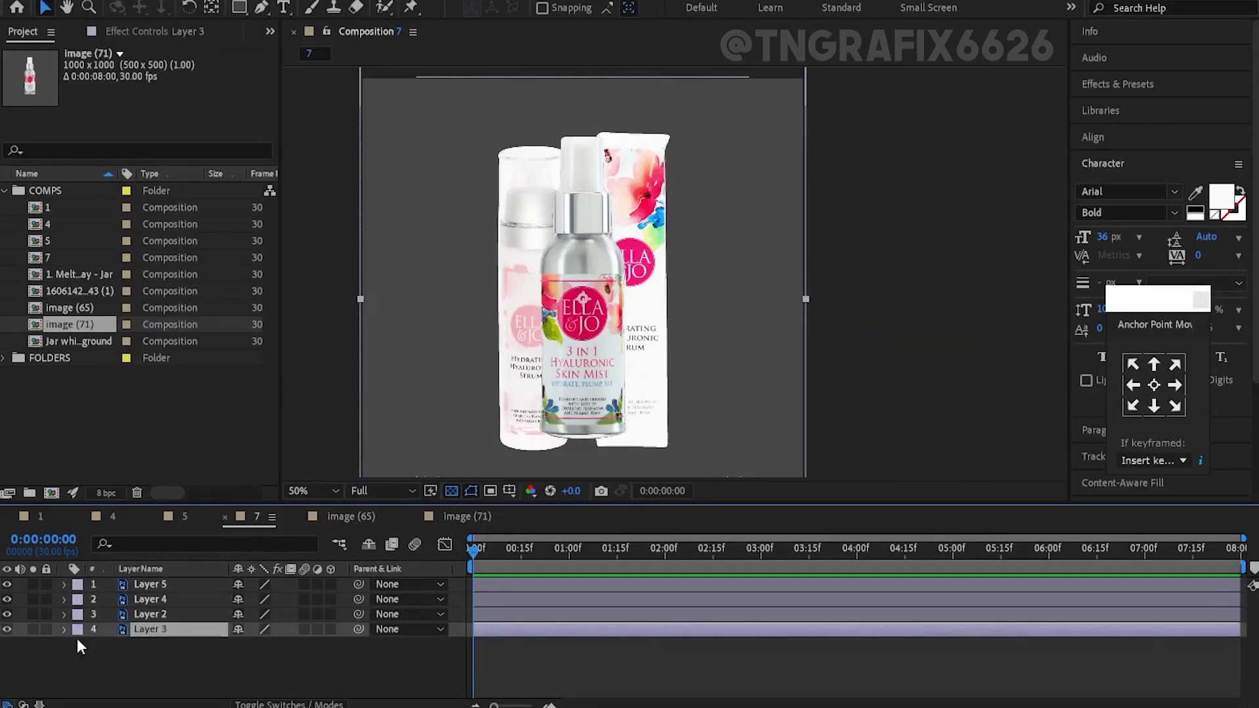
Rename composition 7's Layer 2 as Product 1, Layer 3 as BG, Layer 4 as PRODUCT 2 and Layer 5 as PRODUCT 3
click(183, 614)
text(Product 1)
right_click(167, 599)
click(210, 568)
text(PRODUCT 2)
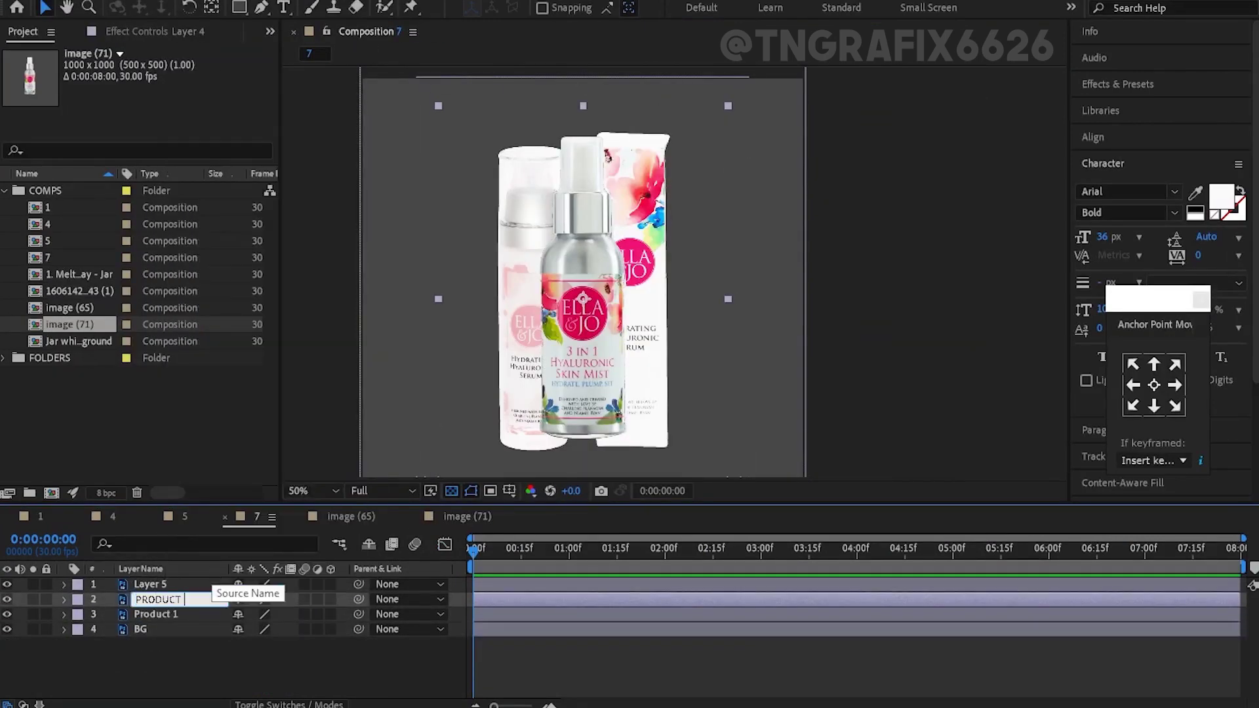
right_click(188, 615)
click(226, 583)
text(PR)
click(223, 584)
key(Return)
text(PRODUCT)
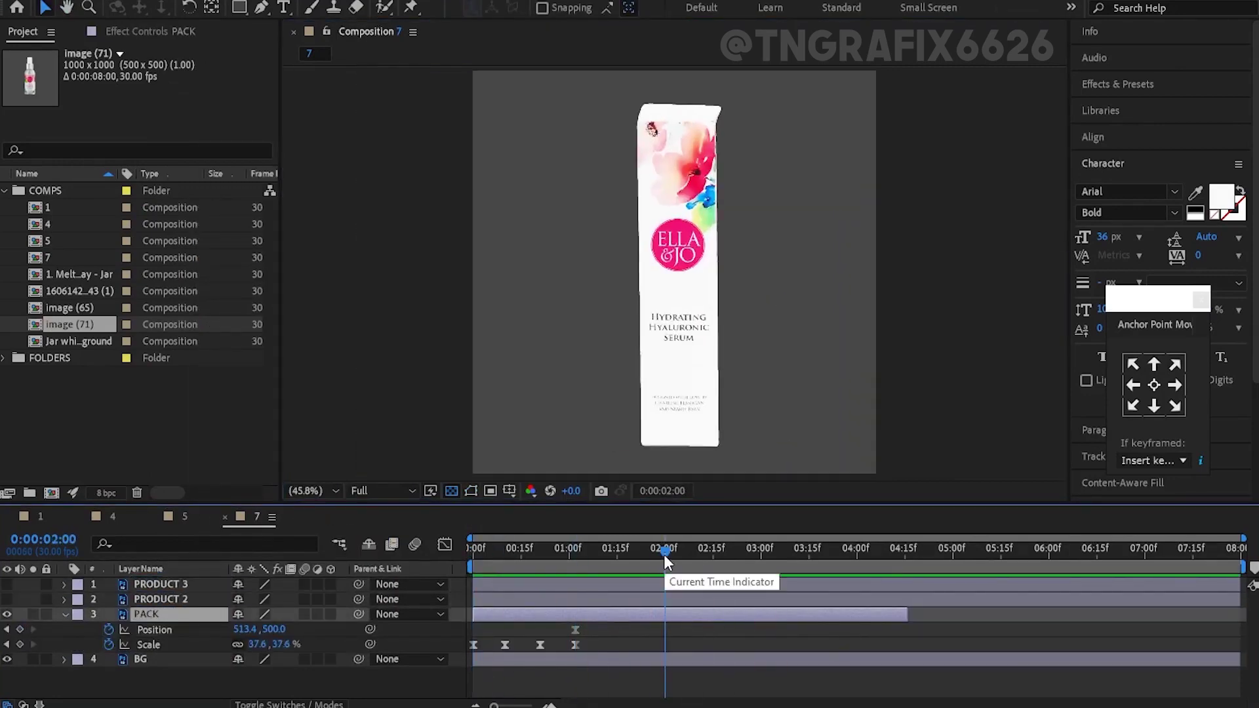
Keyframe PACK's position from 513.4, 500 at 0:00:02:11 to about -234.6, 500 at 0:00:02:23 so it slides out left
drag(663, 554, 738, 556)
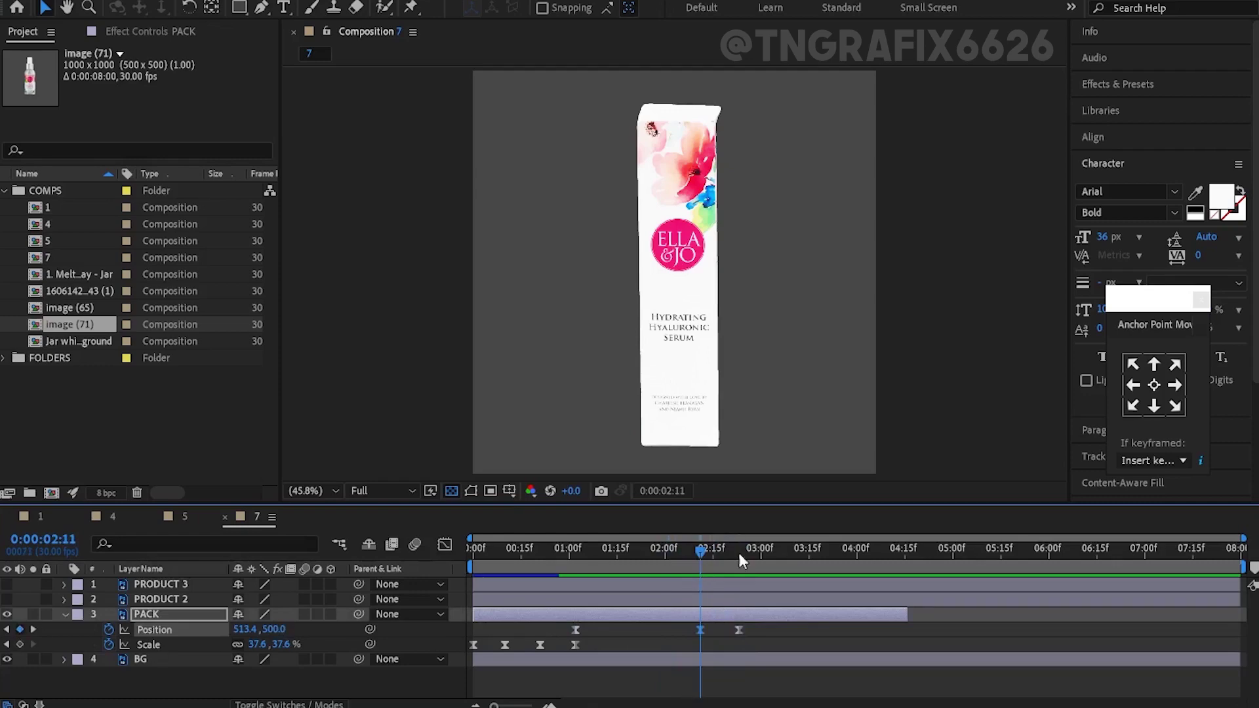
click(739, 552)
scroll(483, 402, down, 2)
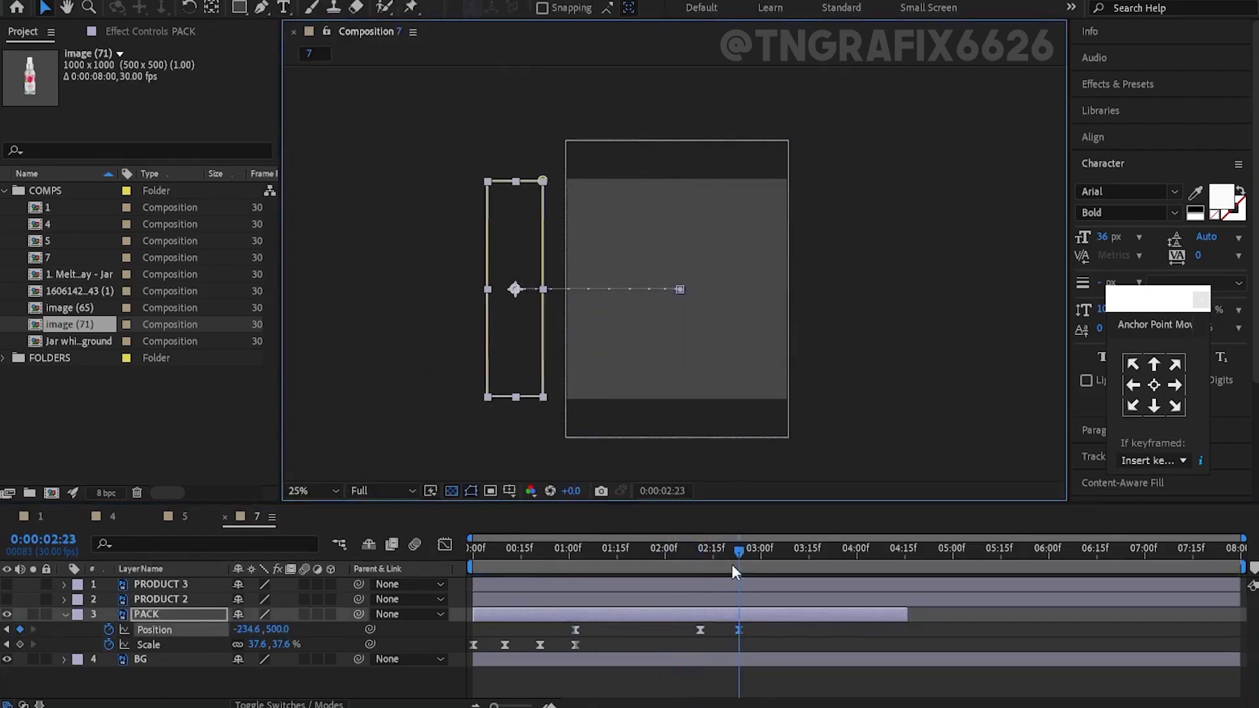
click(315, 490)
click(337, 196)
Slide PRODUCT 2 in from outside the right edge to 500, 500 with eased position keyframes at 0:00:02:11 and 0:00:02:23
click(161, 598)
key(p)
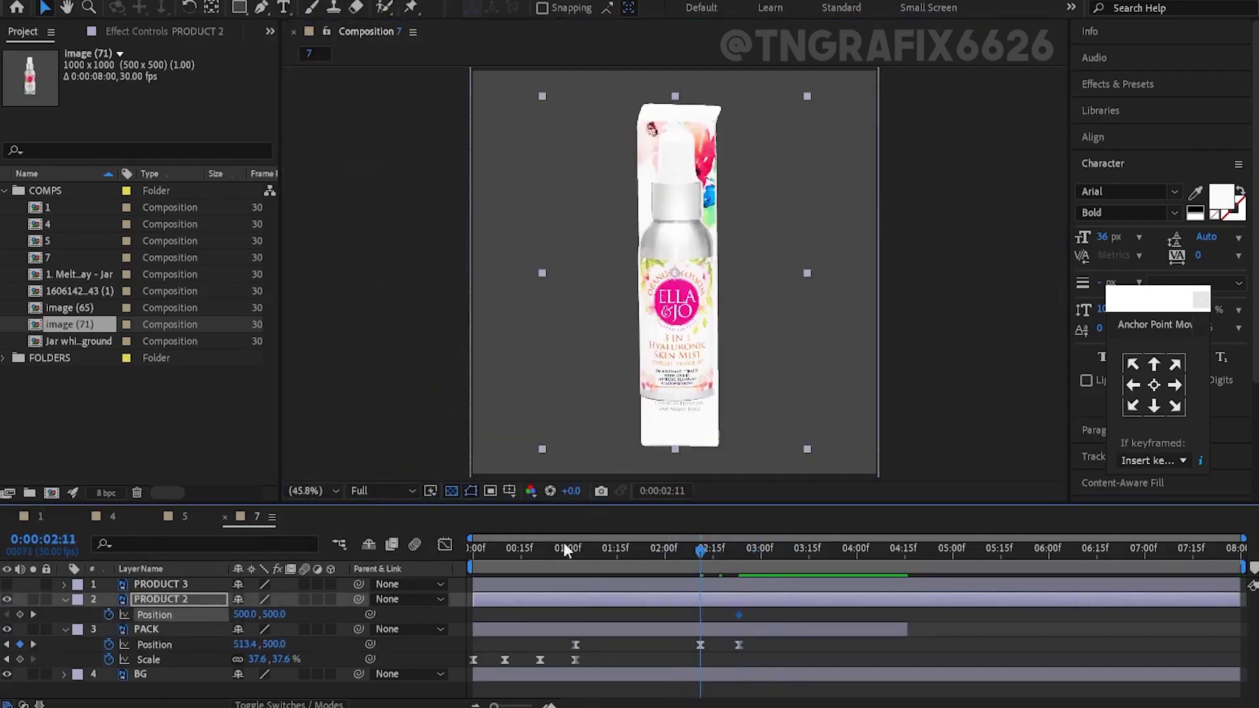
shift+click(738, 614)
key(F9)
click(796, 614)
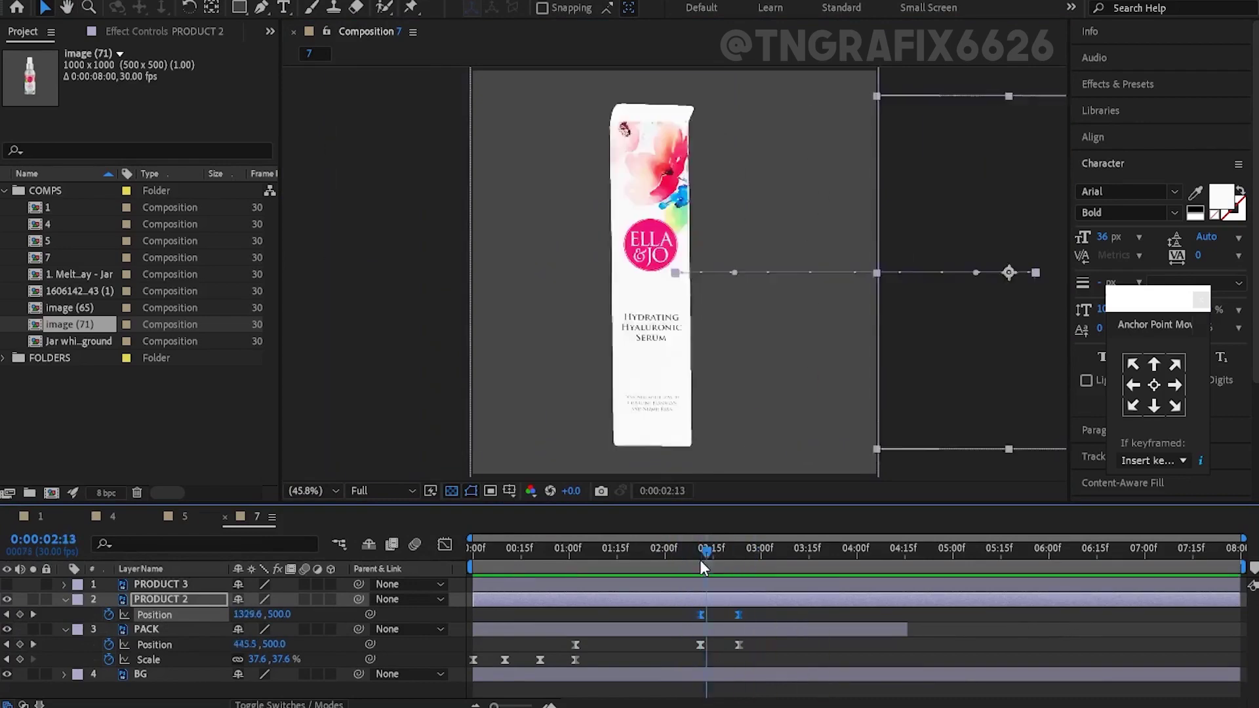
Keyframe PRODUCT 2 to leave left, from 500, 500 at 0:00:04:18 to about -400, 500 at 0:00:05:00
drag(699, 560, 954, 557)
click(728, 598)
scroll(830, 396, down, 2)
key(alt+shift+p)
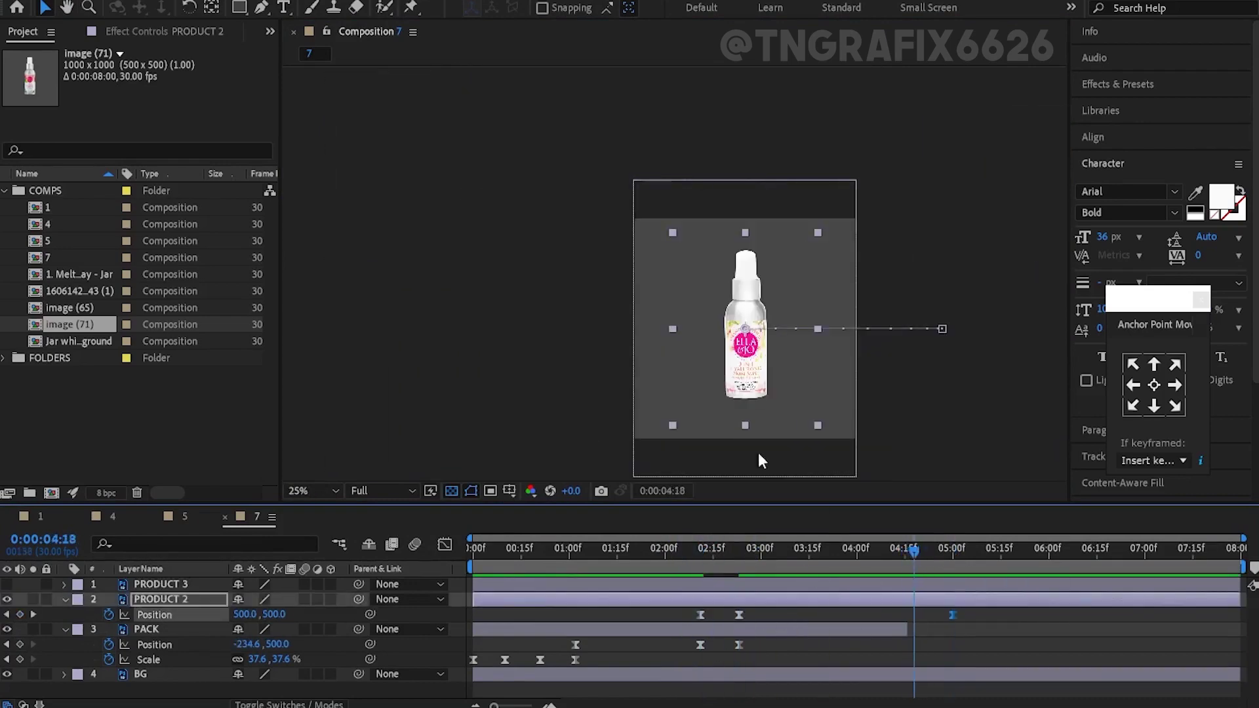
drag(759, 388, 528, 388)
key(ctrl+z)
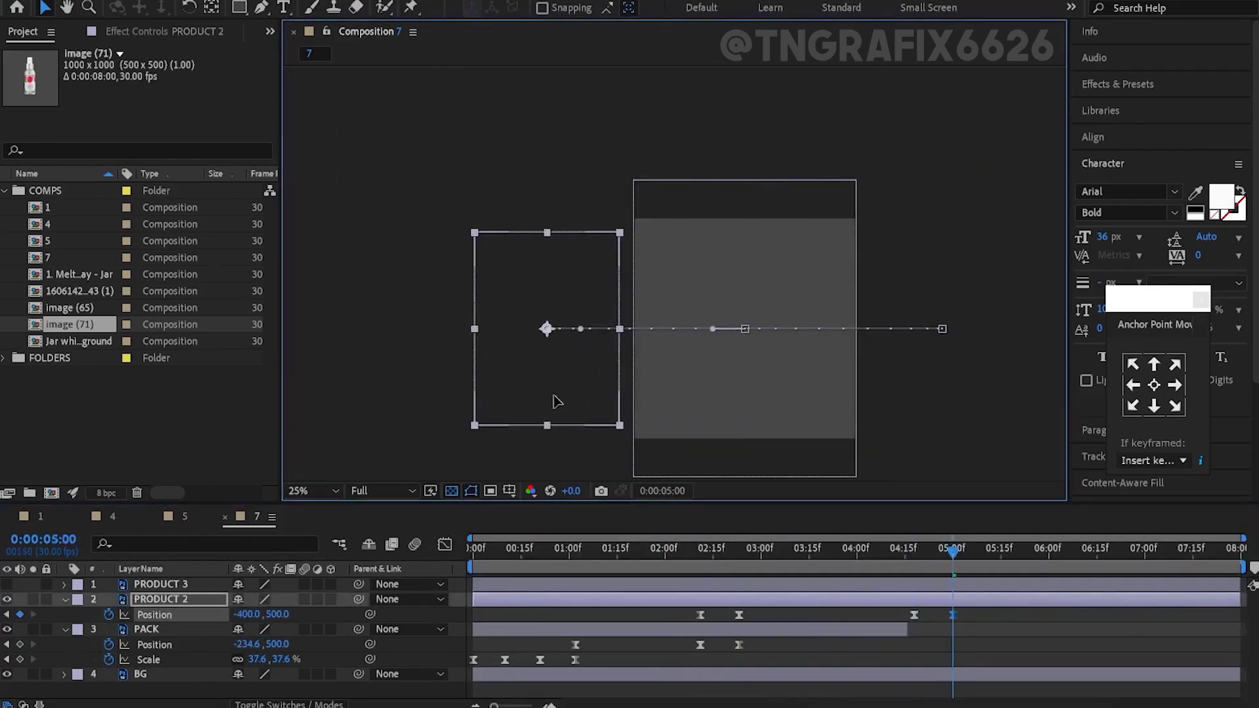
click(311, 490)
click(321, 174)
Lengthen the PACK and PRODUCT 2 slides, ending their swap at about 0:00:02:27 and PRODUCT 2's exit at 0:00:05:04
drag(738, 614, 749, 619)
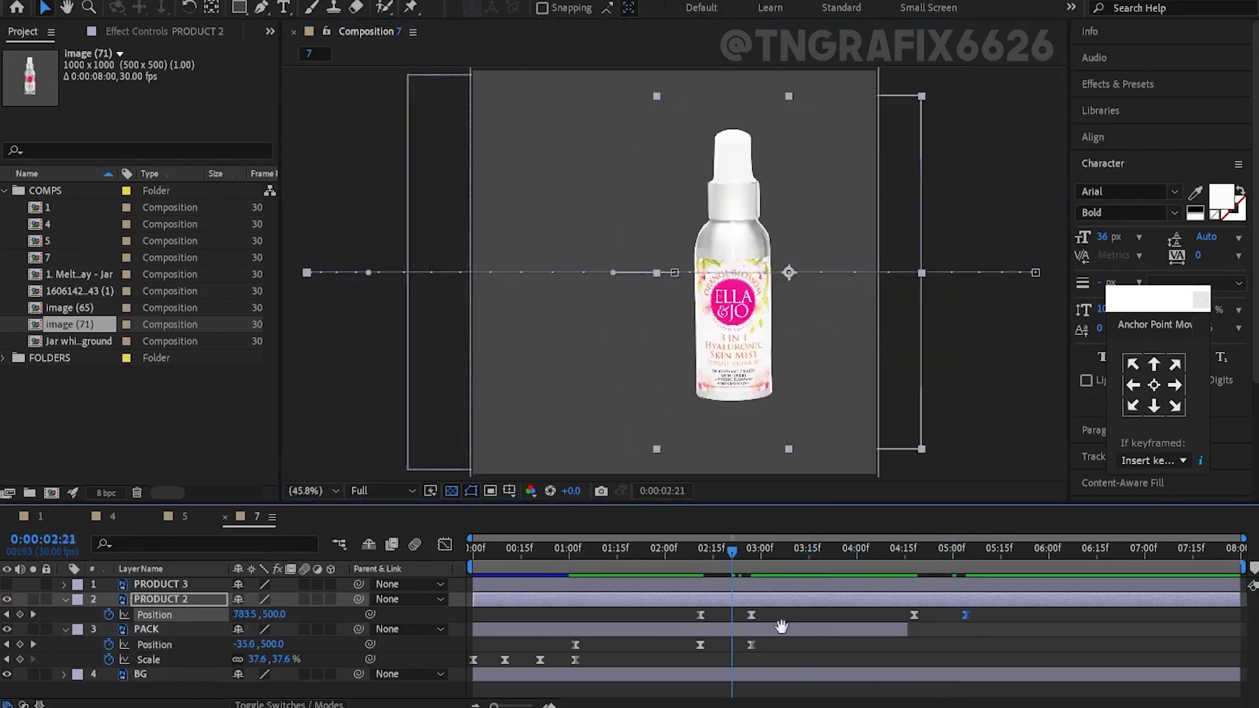
key(k)
key(k)
key(k)
key(j)
key(j)
key(j)
Cut away the part of PRODUCT 2 before 0:00:02:11 and the part of PACK after its slide-out ends
click(658, 612)
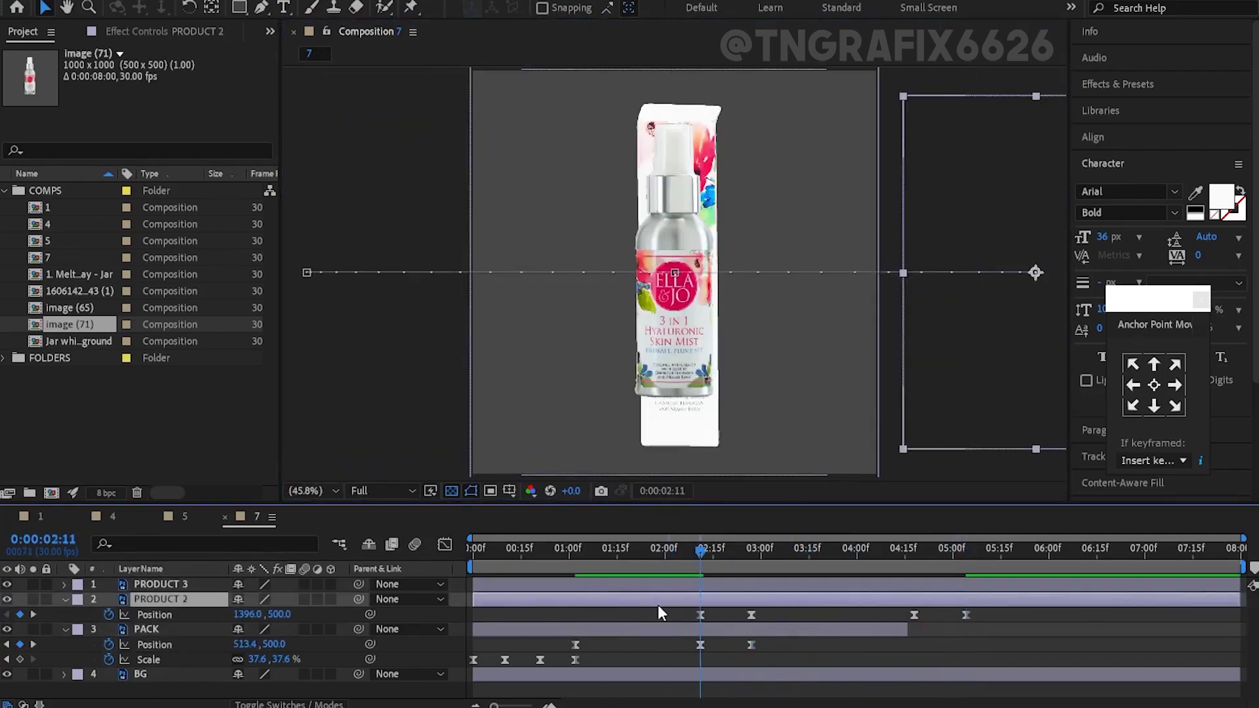
key(ctrl+shift+d)
click(659, 612)
key(Delete)
click(753, 613)
key(k)
key(ctrl+shift+d)
key(Delete)
Split the PRODUCT 3 layer at 0:00:04:18
key(ctrl+a)
key(u)
key(u)
click(849, 586)
key(k)
key(ctrl+shift+d)
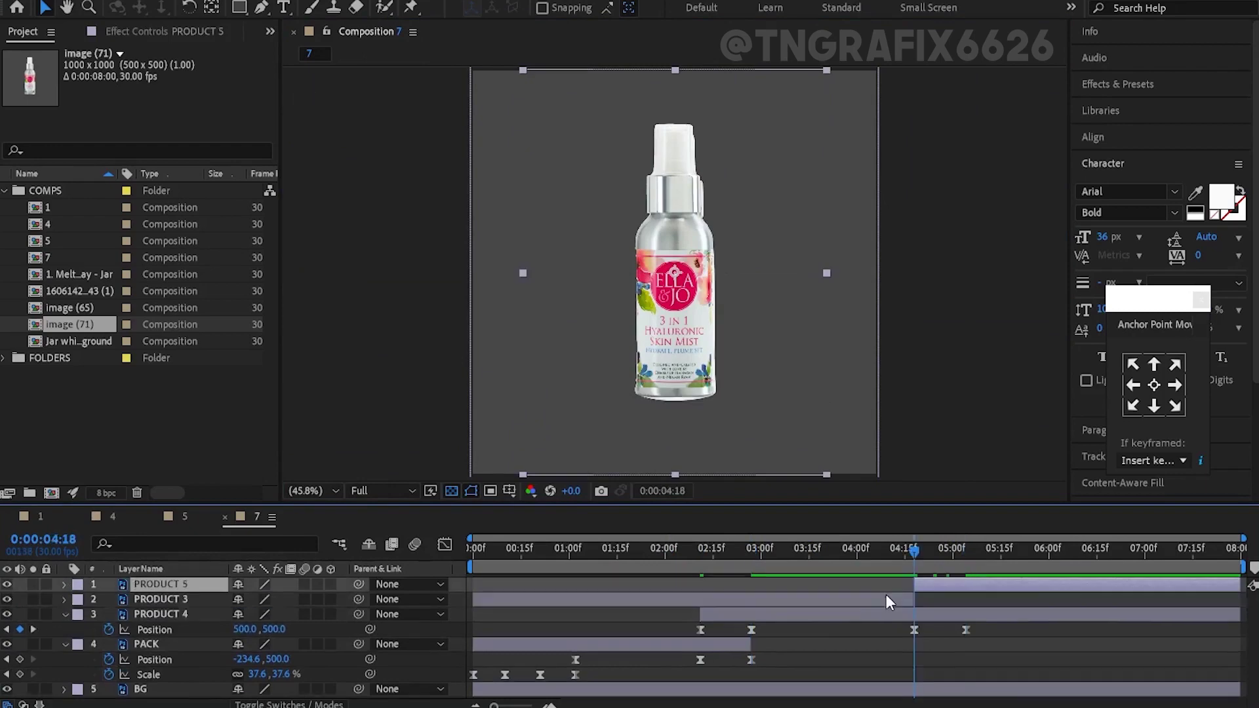
click(886, 597)
key(Delete)
Slide PRODUCT 5 in from the right between 0:00:04:18 and 0:00:05:04, and delete the leftover PRODUCT 3 segment
click(143, 586)
key(p)
drag(965, 552, 848, 564)
key(ctrl+z)
key(k)
click(109, 599)
key(k)
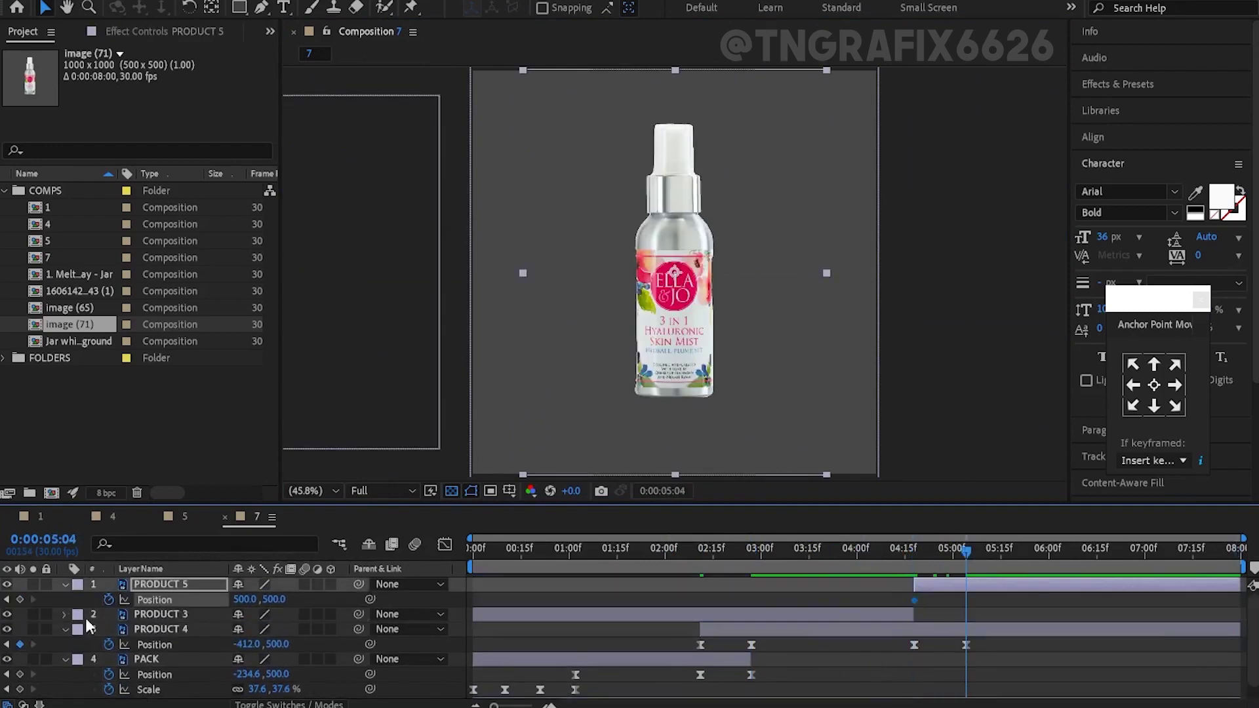
scroll(681, 301, down, 2)
drag(682, 302, 885, 354)
key(j)
drag(996, 550, 1227, 569)
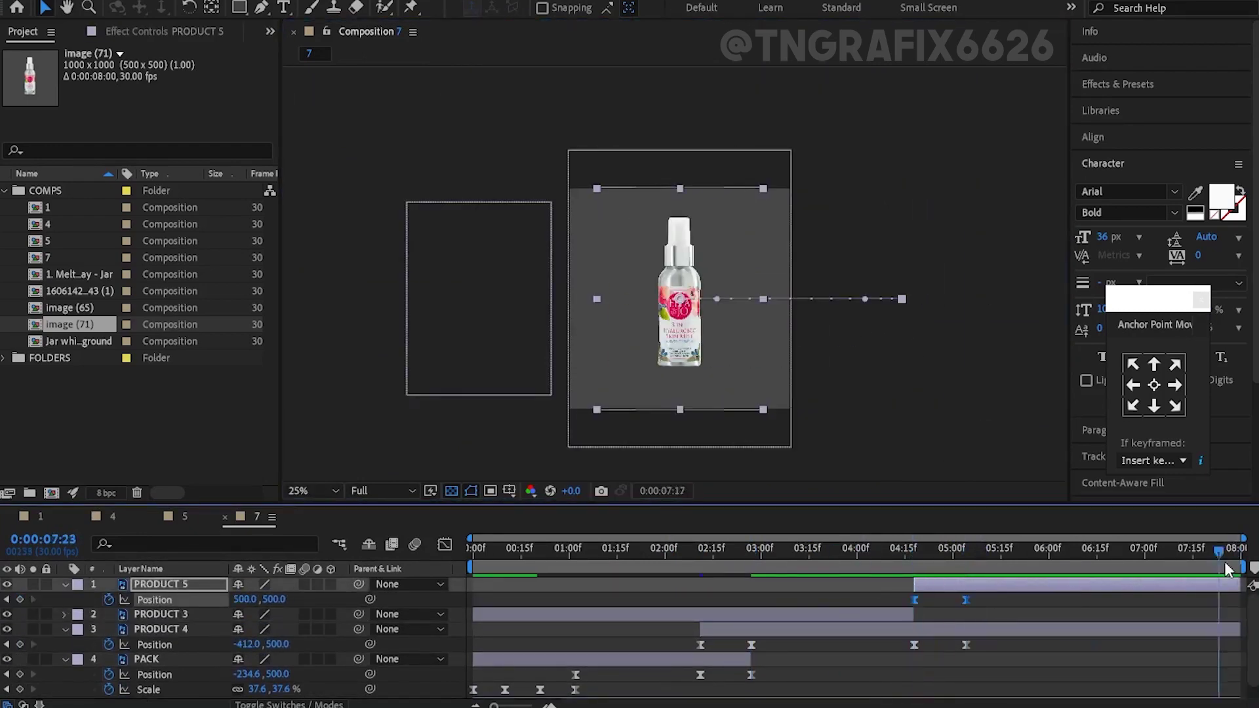
click(763, 615)
key(Delete)
Add a null object named SCALE and parent PRODUCT 5, PRODUCT 4 and PACK to it
right_click(136, 661)
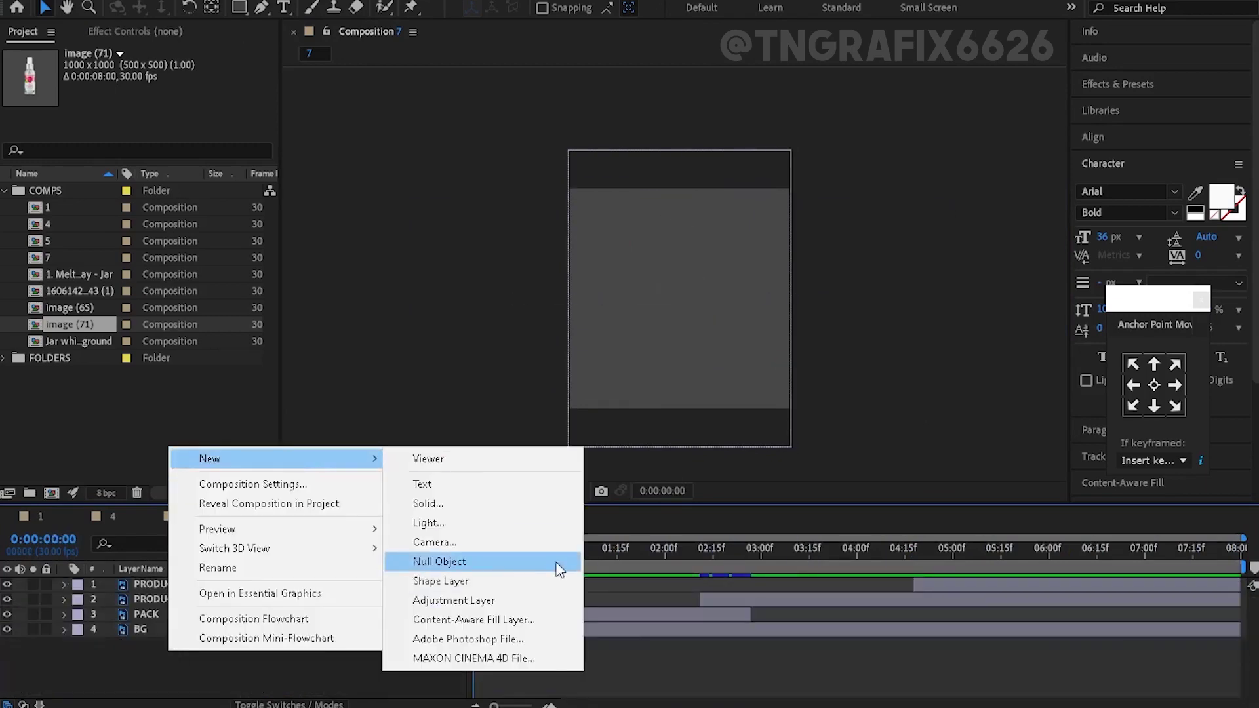
click(562, 568)
key(Return)
text(SCAL)
click(196, 599)
shift+click(170, 630)
drag(359, 599, 179, 588)
Keyframe the SCALE null to grow slowly from 100% at the start to the end of the composition, and preview it
click(170, 584)
key(s)
click(109, 599)
drag(902, 552, 1234, 552)
click(1174, 601)
drag(1139, 600, 1221, 600)
key(Home)
key(space)
click(315, 490)
click(316, 164)
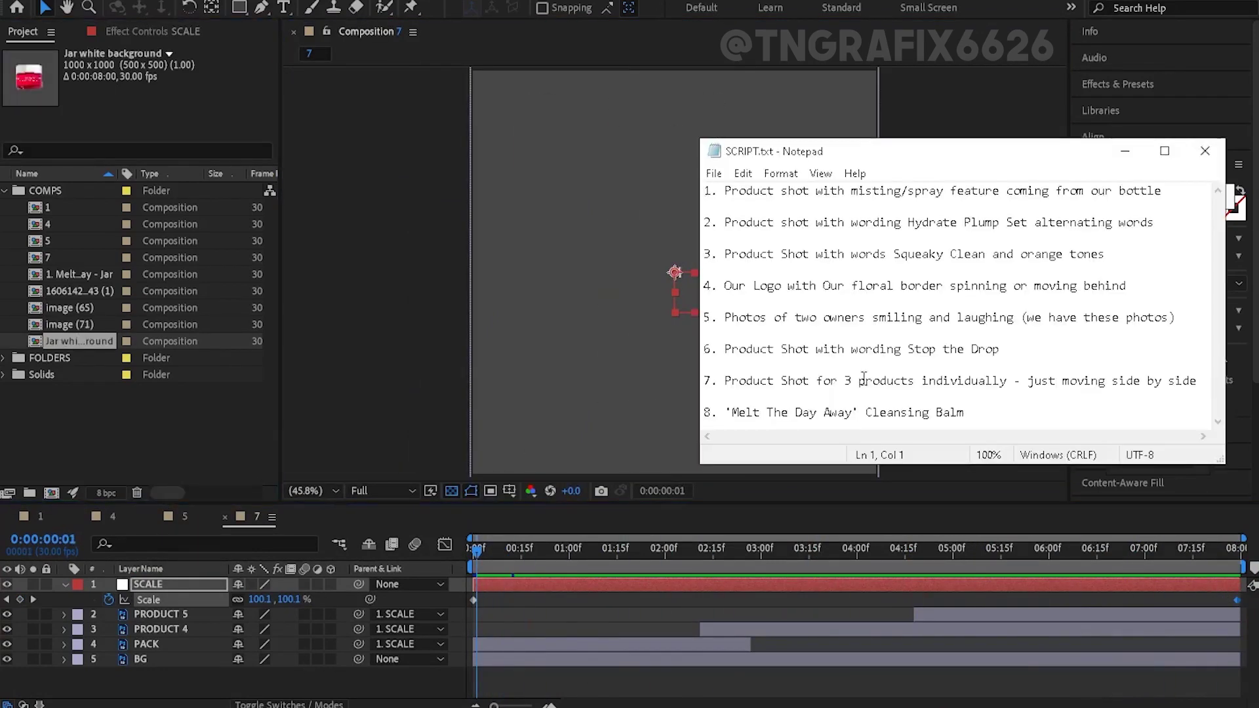
Copy the jar layer from the Jar white background composition into composition 7, placing it between PRODUCT 4 and PACK
click(82, 306)
double_click(79, 341)
drag(169, 580, 217, 652)
Try to paste PACK's position and scale keyframes onto the jar's Layer 2 and parent it to SCALE
key(Home)
key(ctrl+v)
drag(358, 644, 218, 577)
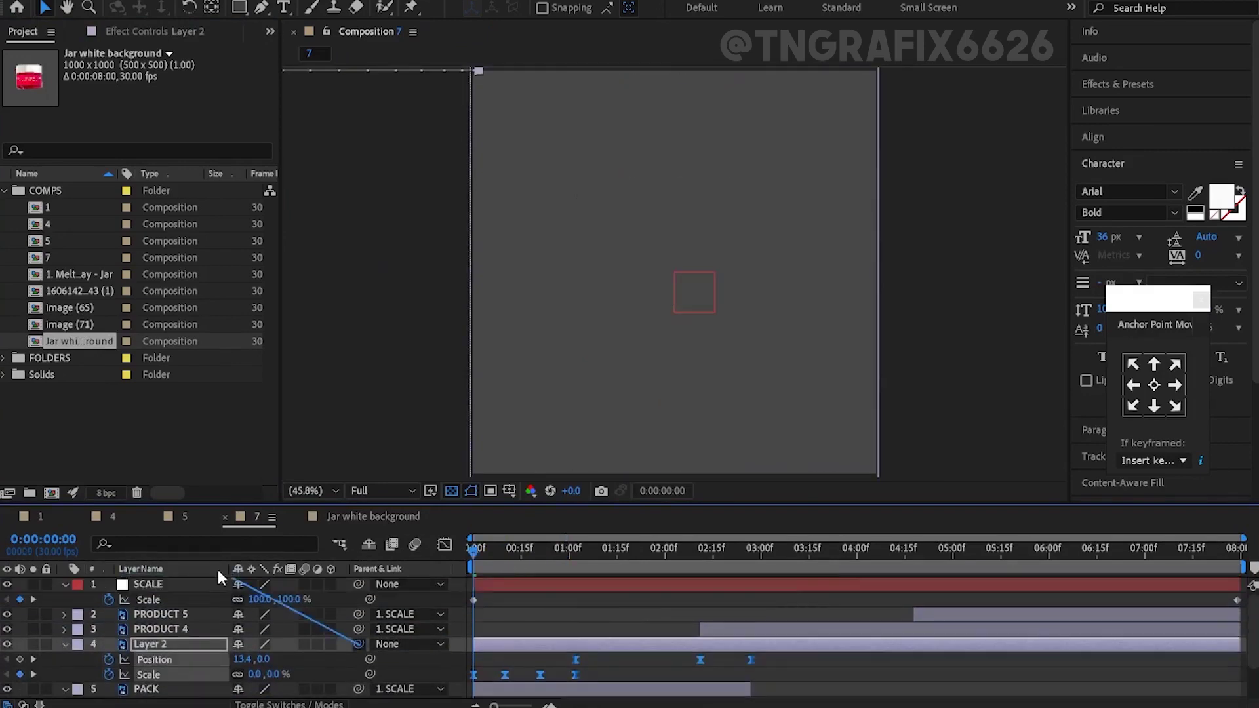
scroll(218, 577, down, 2)
scroll(675, 275, down, 2)
key(space)
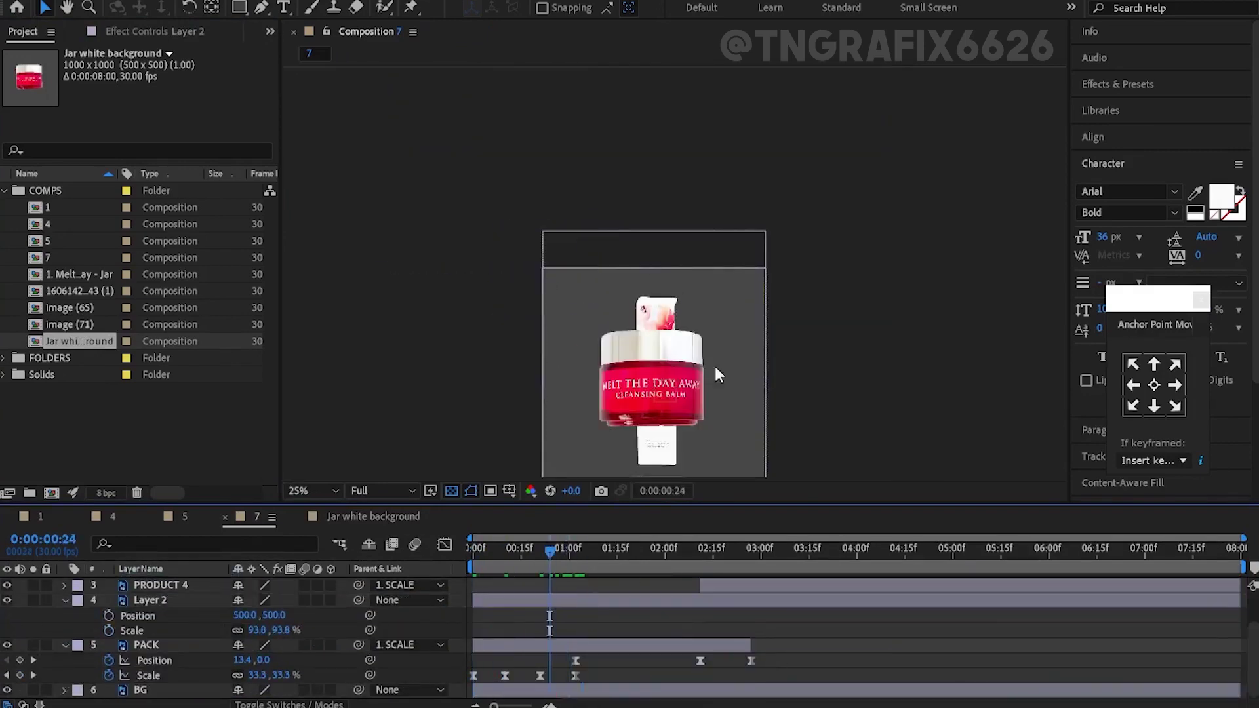
Give the jar's Layer 2 eased bounce scale keyframes timed like PACK's, starting from 0 at 0:00:00:00
click(719, 375)
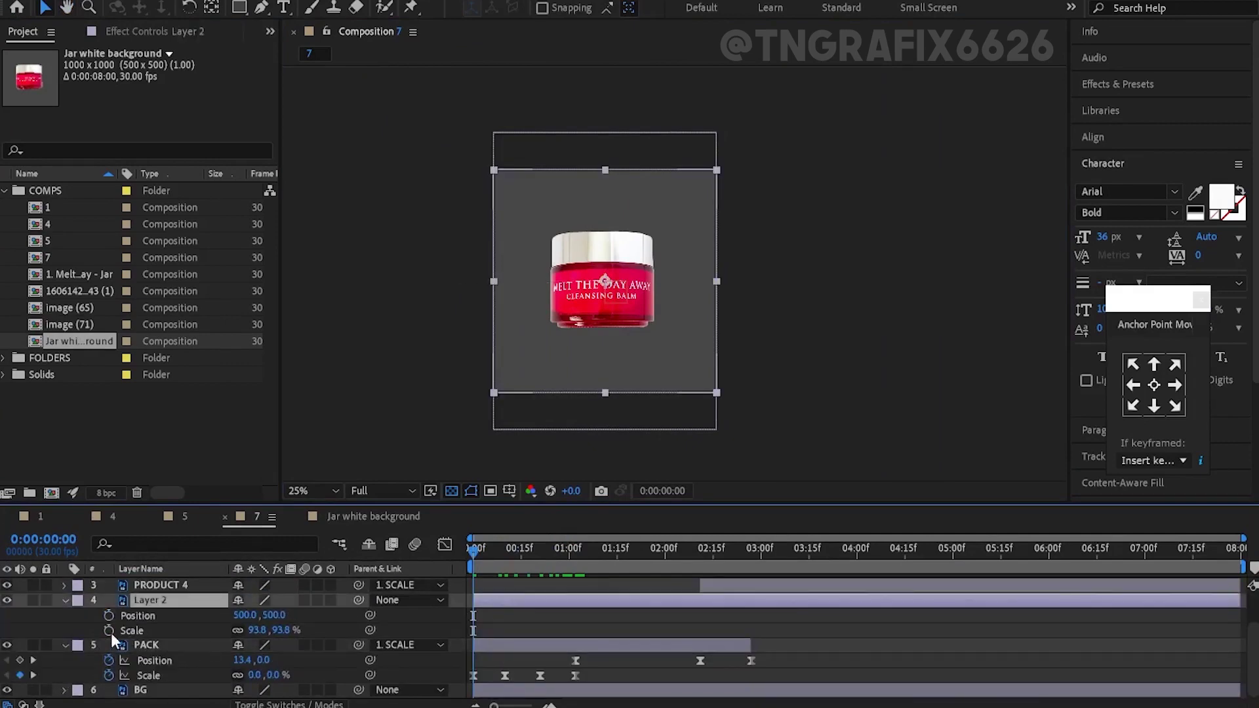
key(j)
key(j)
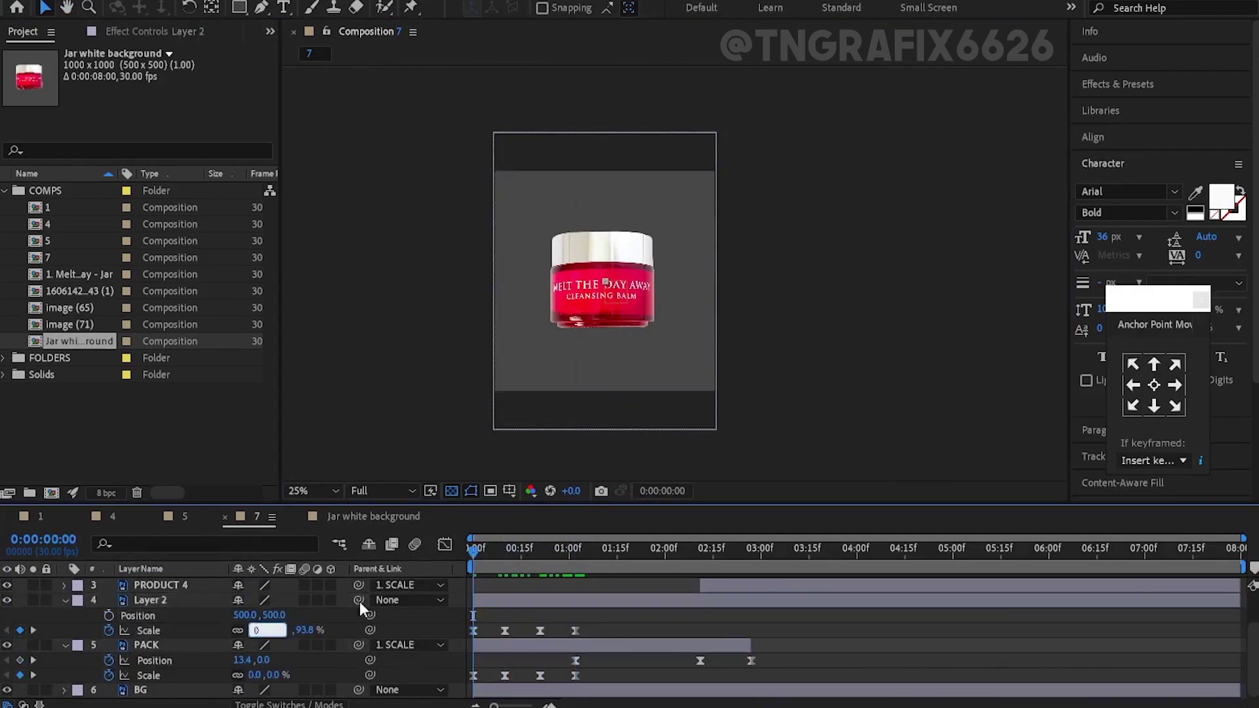
key(F9)
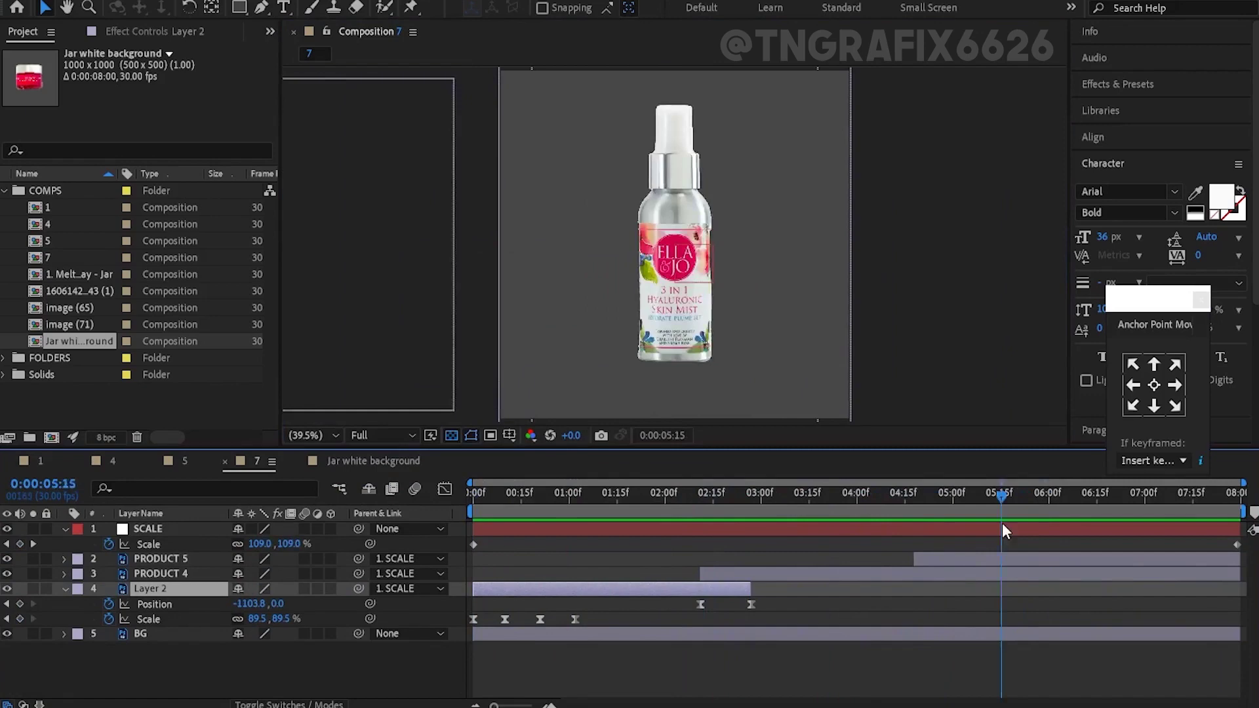
Bring the BOTTLE layer from composition 1 into composition 7 to replace PRODUCT 4, starting it at 0:00:02:11
click(71, 293)
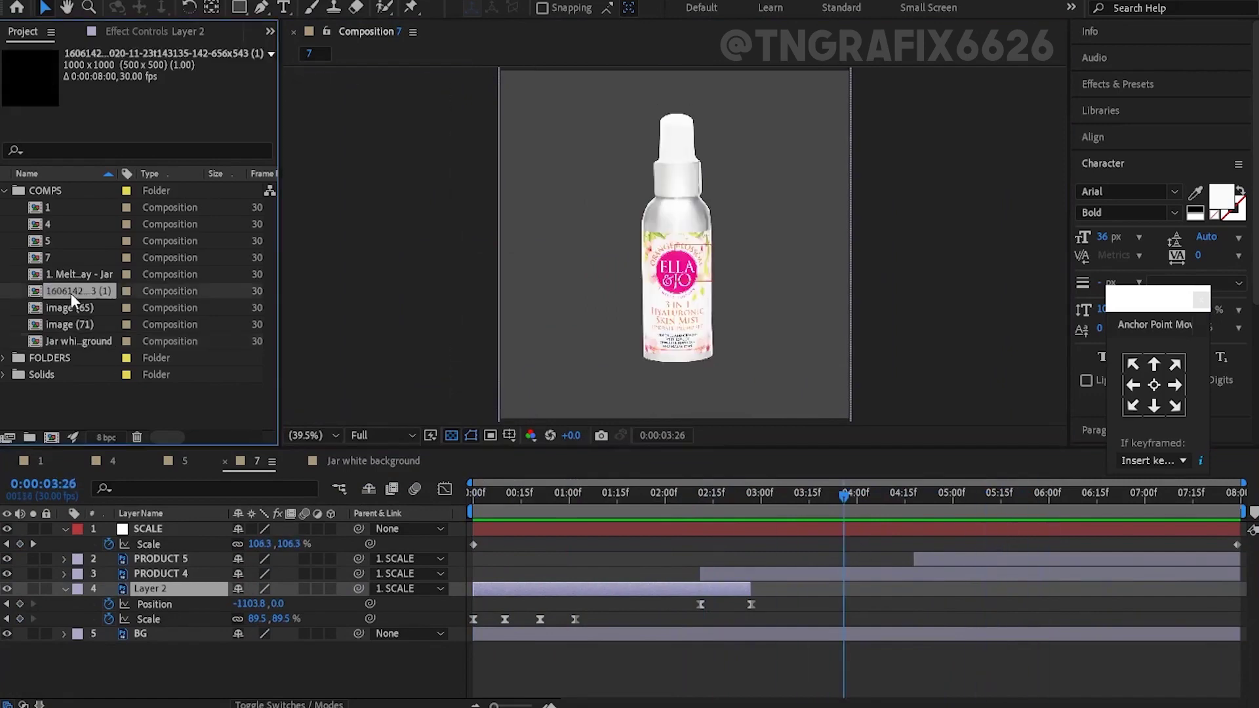
click(88, 207)
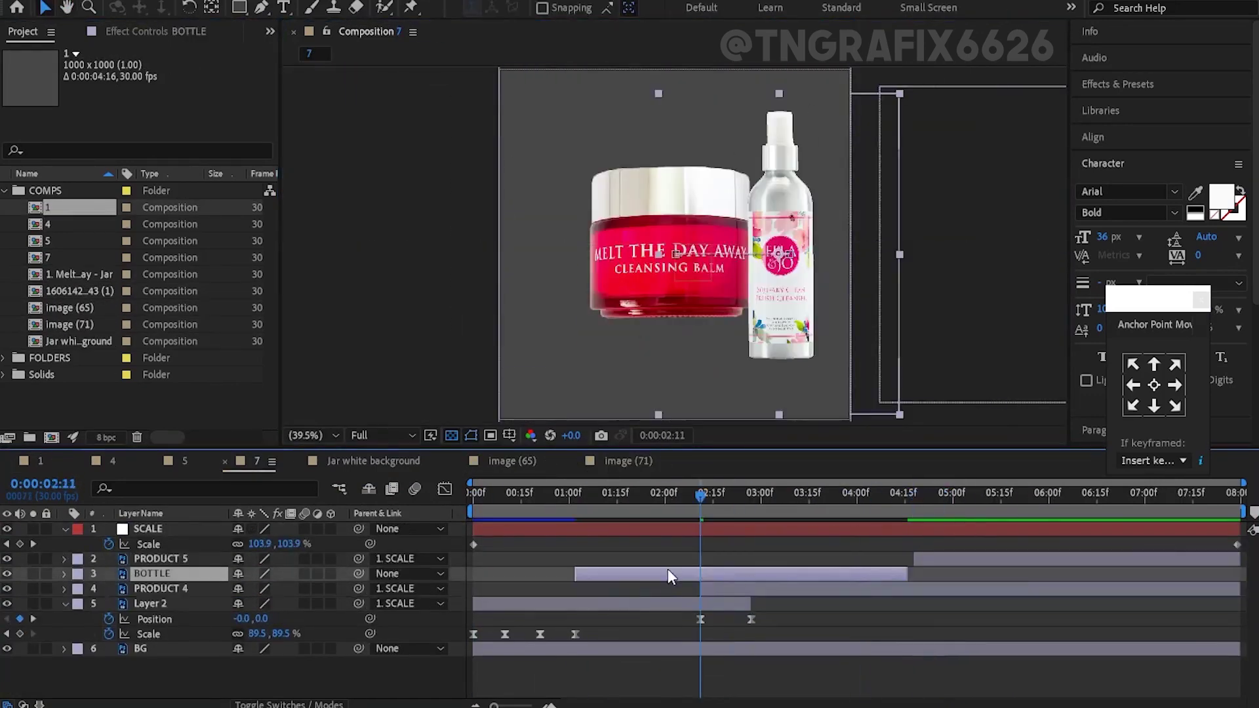
key(Delete)
mouse_move(751, 502)
mouse_down()
mouse_move(714, 504)
mouse_move(749, 512)
mouse_up()
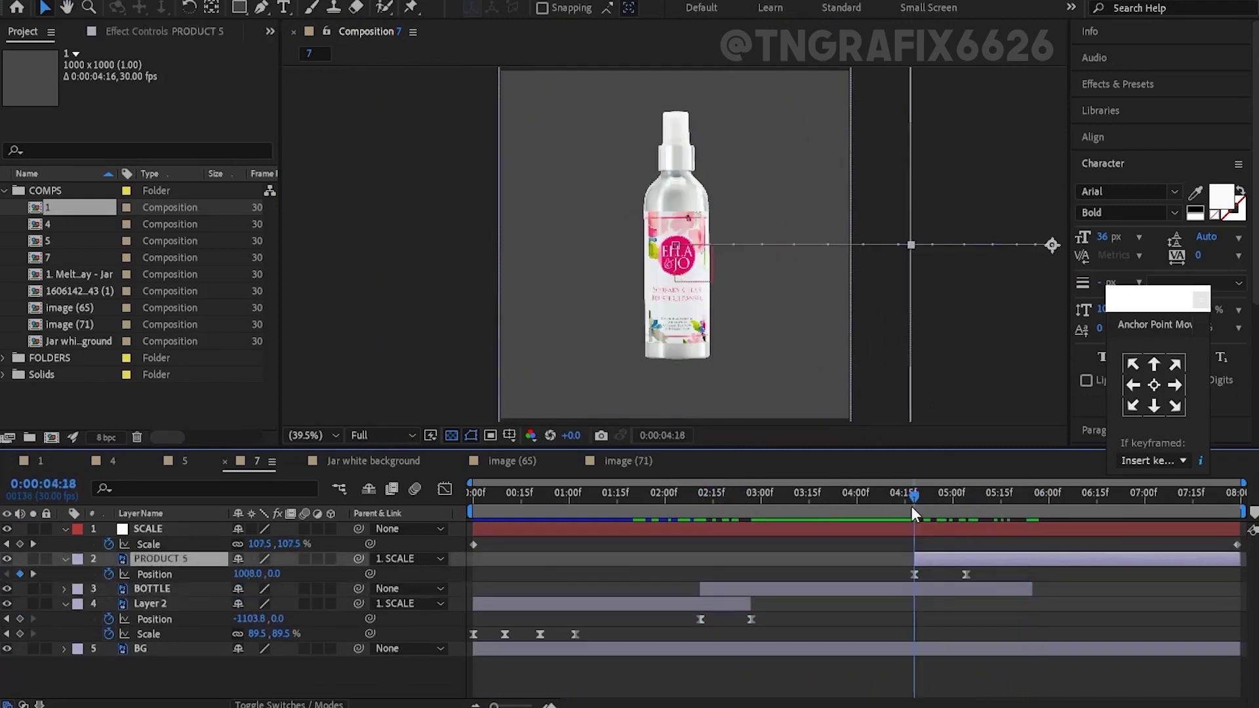
Keyframe BOTTLE's position to slide out between 0:00:04:18 and 0:00:05:04, and preview composition 7
click(725, 328)
key(p)
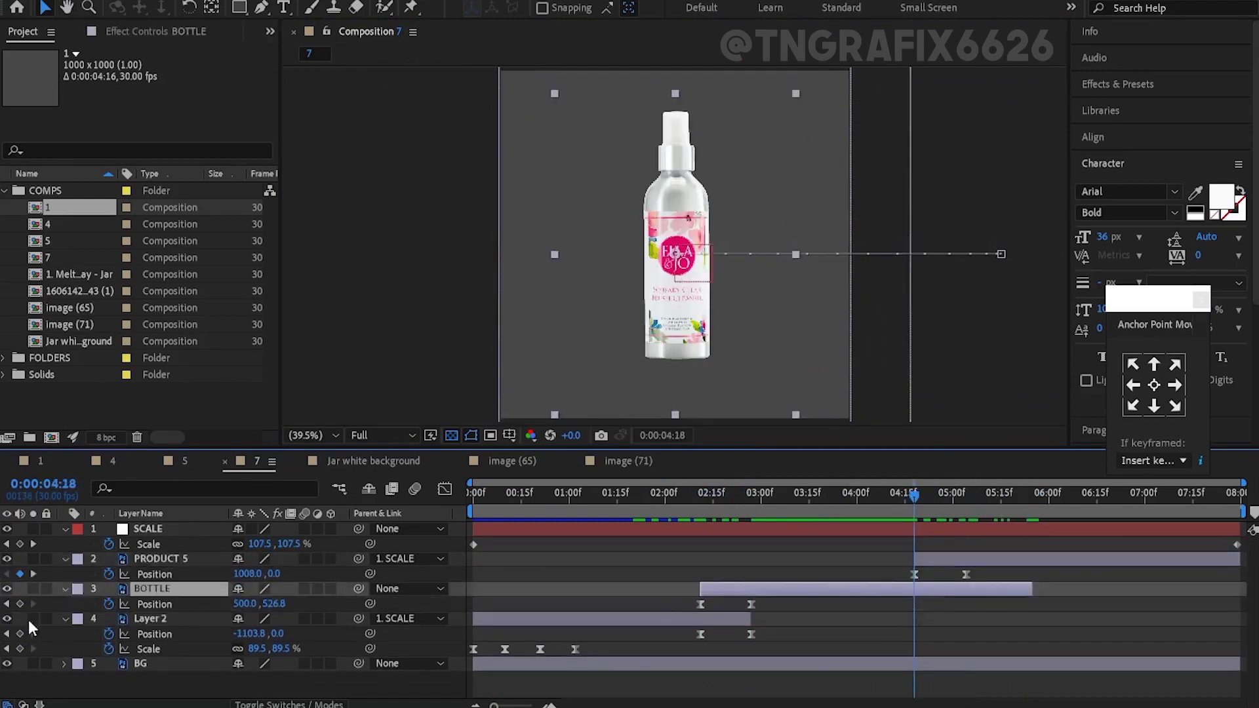
key(space)
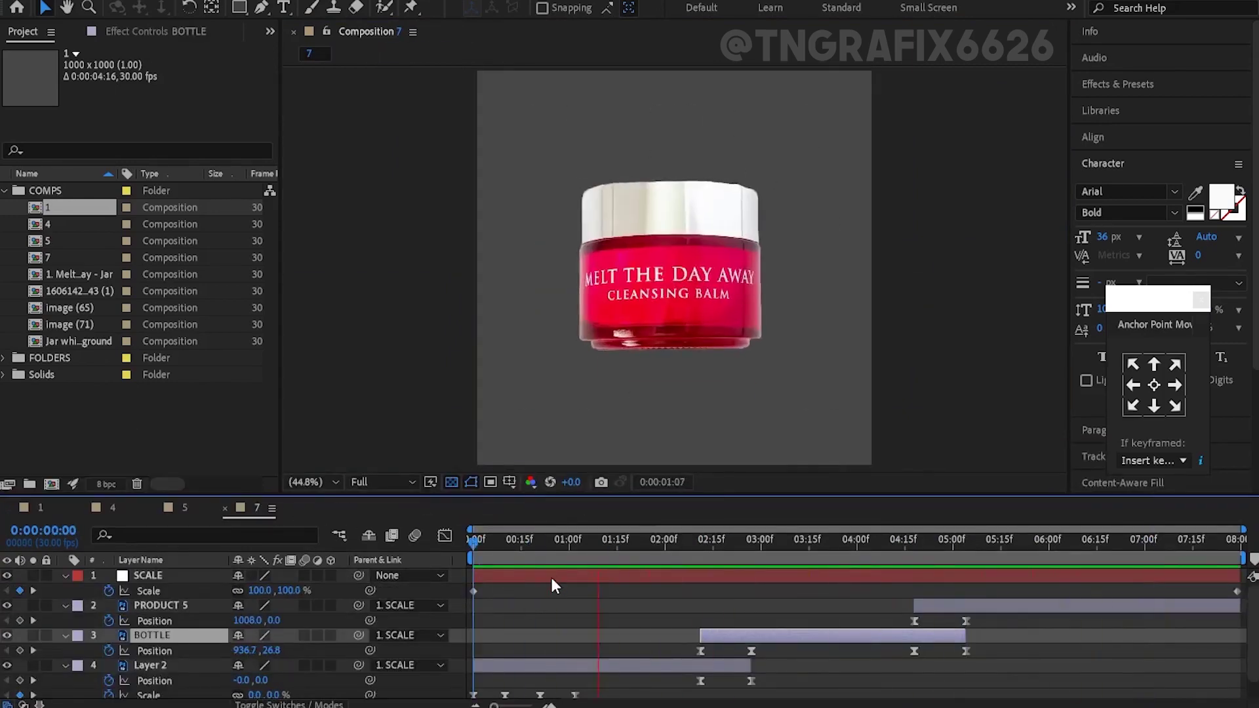
click(497, 549)
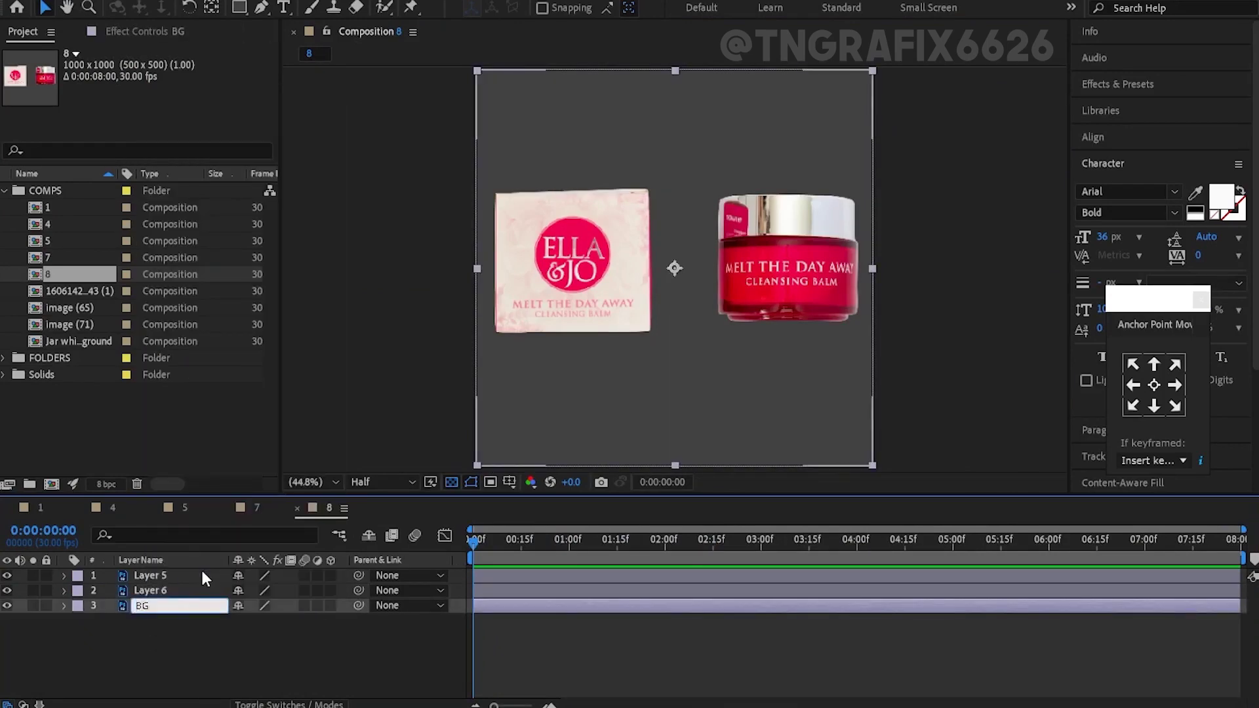
Rename composition 8's layers as PACK for the box, BALM for the jar and BG for the background
key(Return)
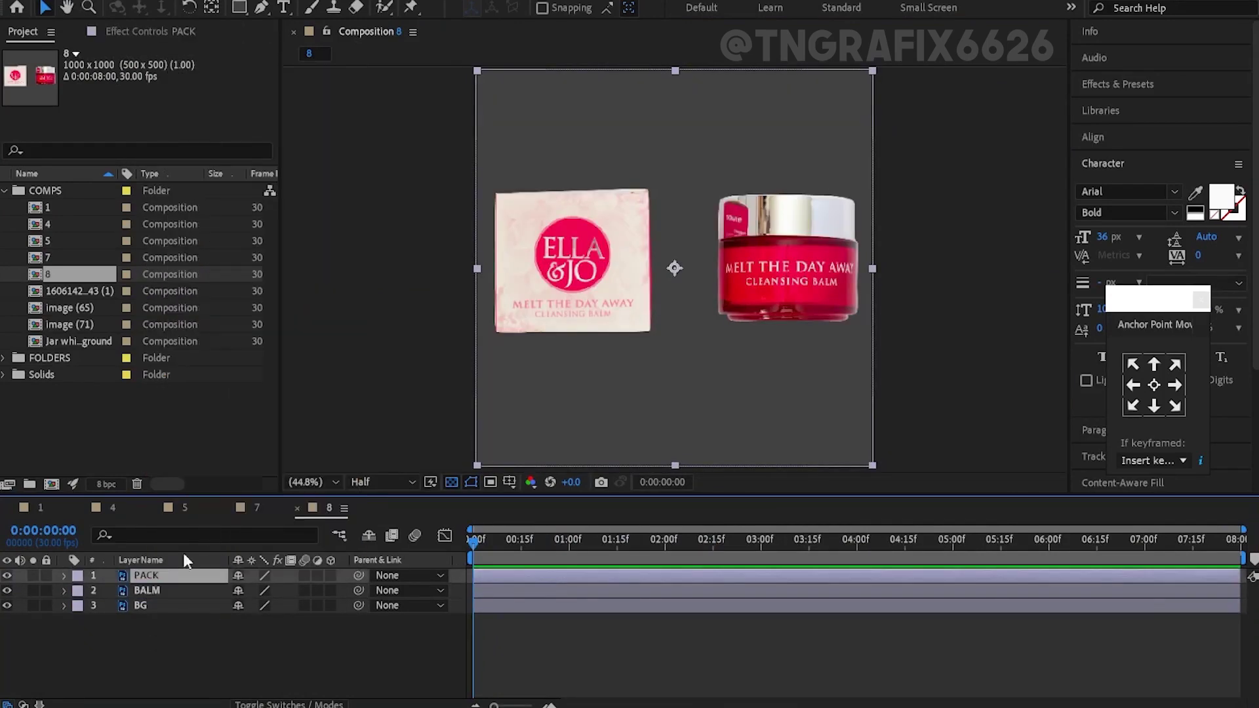
click(624, 540)
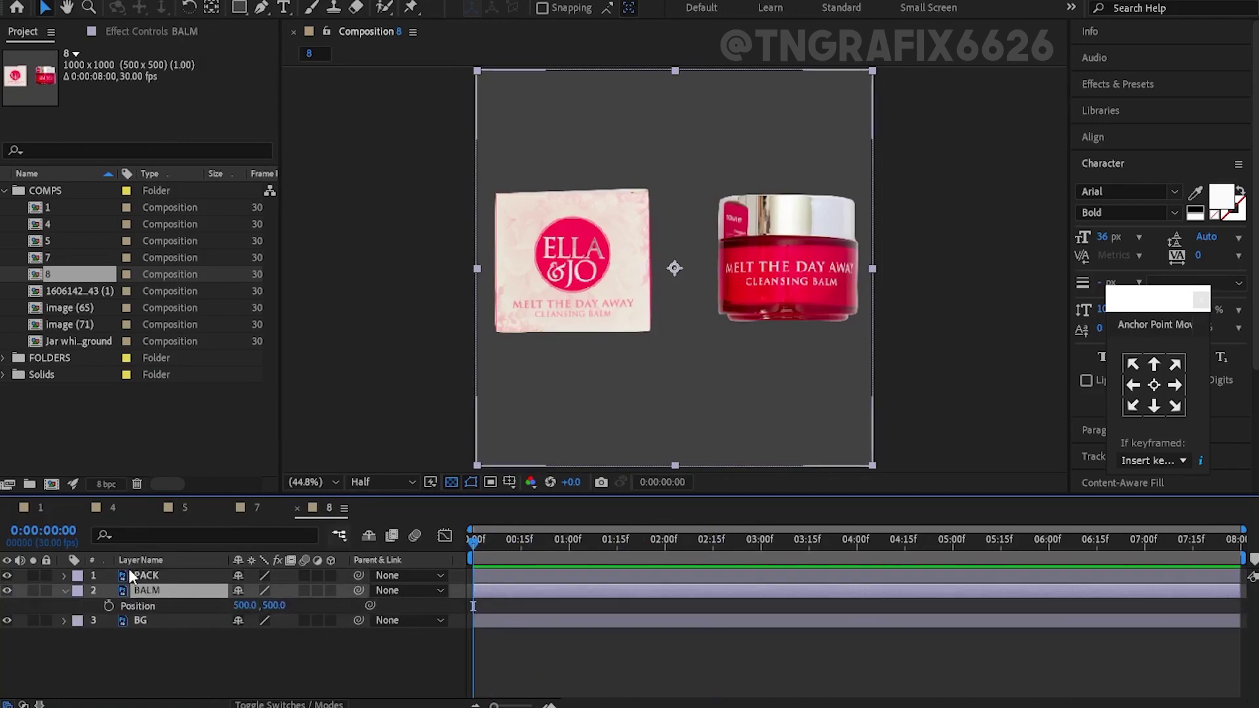
Show the title/action-safe guides and centre the PACK box and the BALM jar in the frame, isolating each layer
drag(572, 262, 620, 269)
click(471, 481)
click(518, 492)
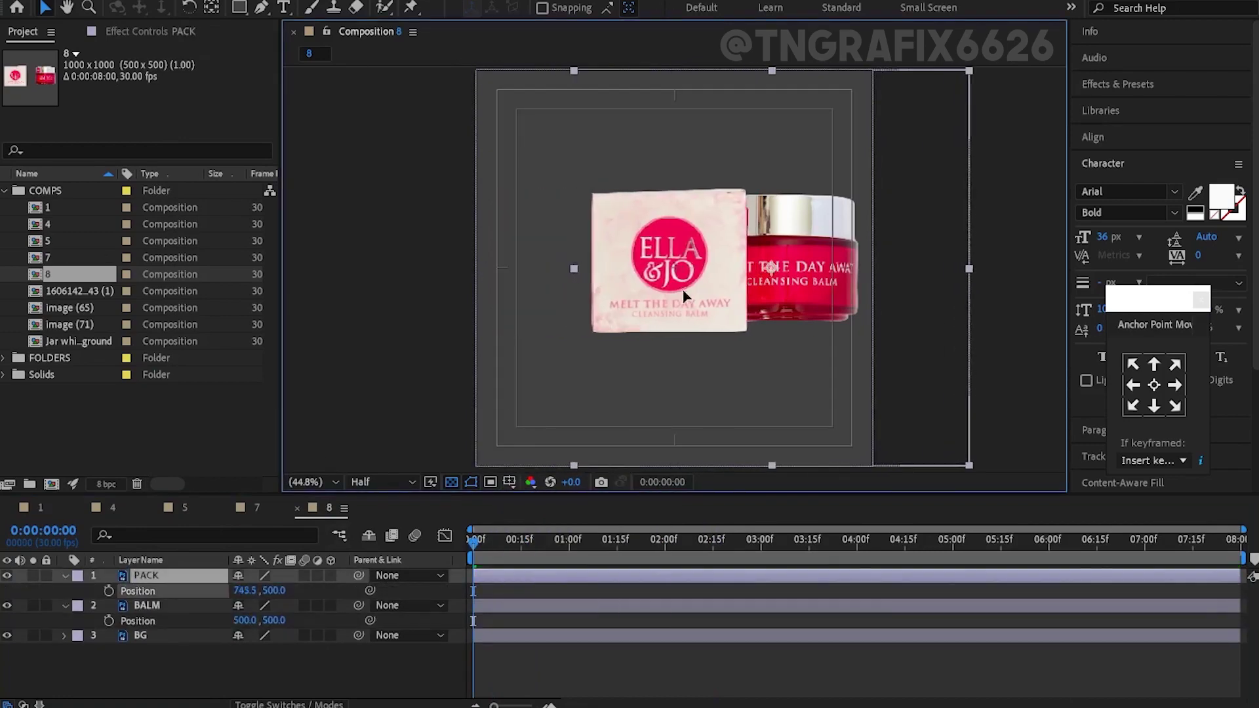
key(ctrl+Down)
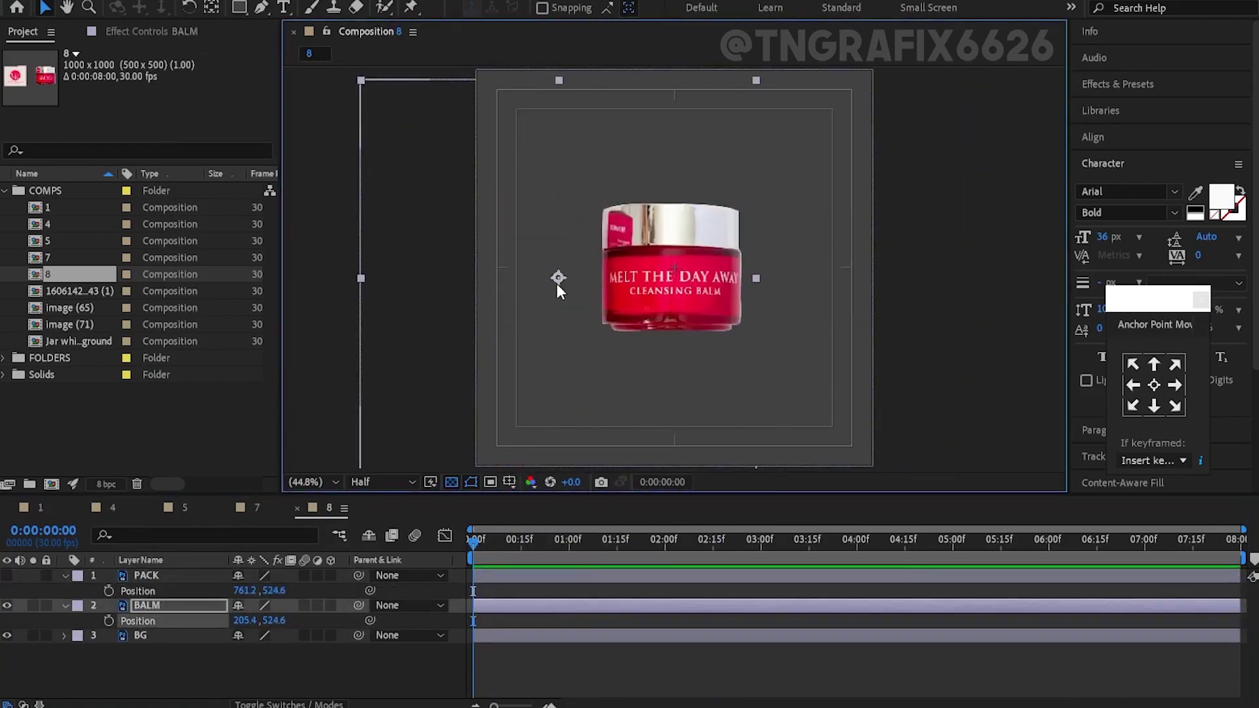
click(7, 575)
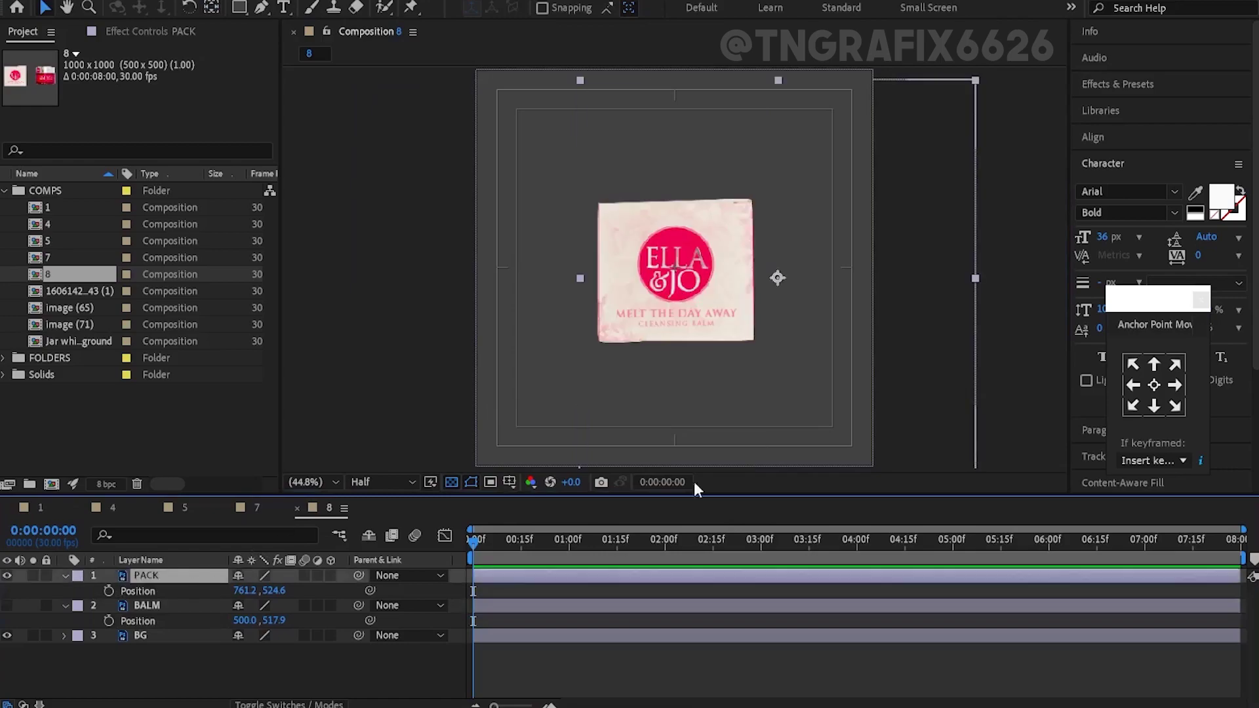
click(7, 605)
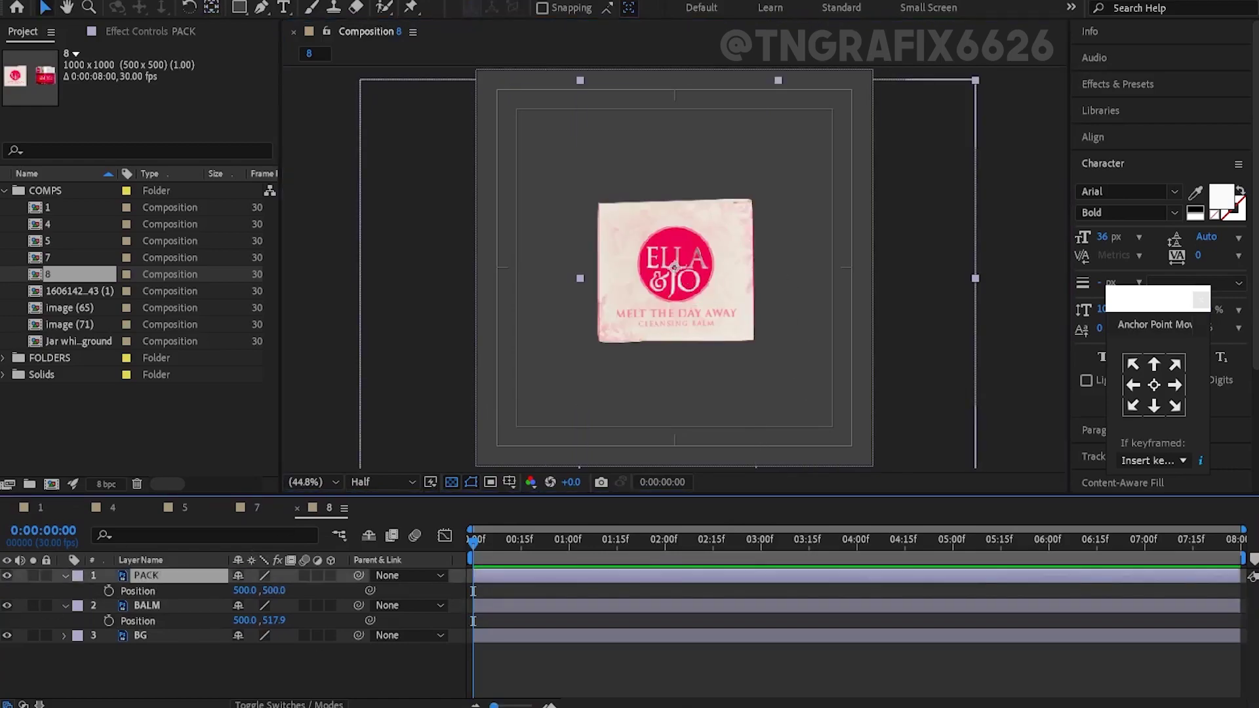
Parent the BALM layer to PACK
key(p)
key(p)
drag(358, 605, 282, 576)
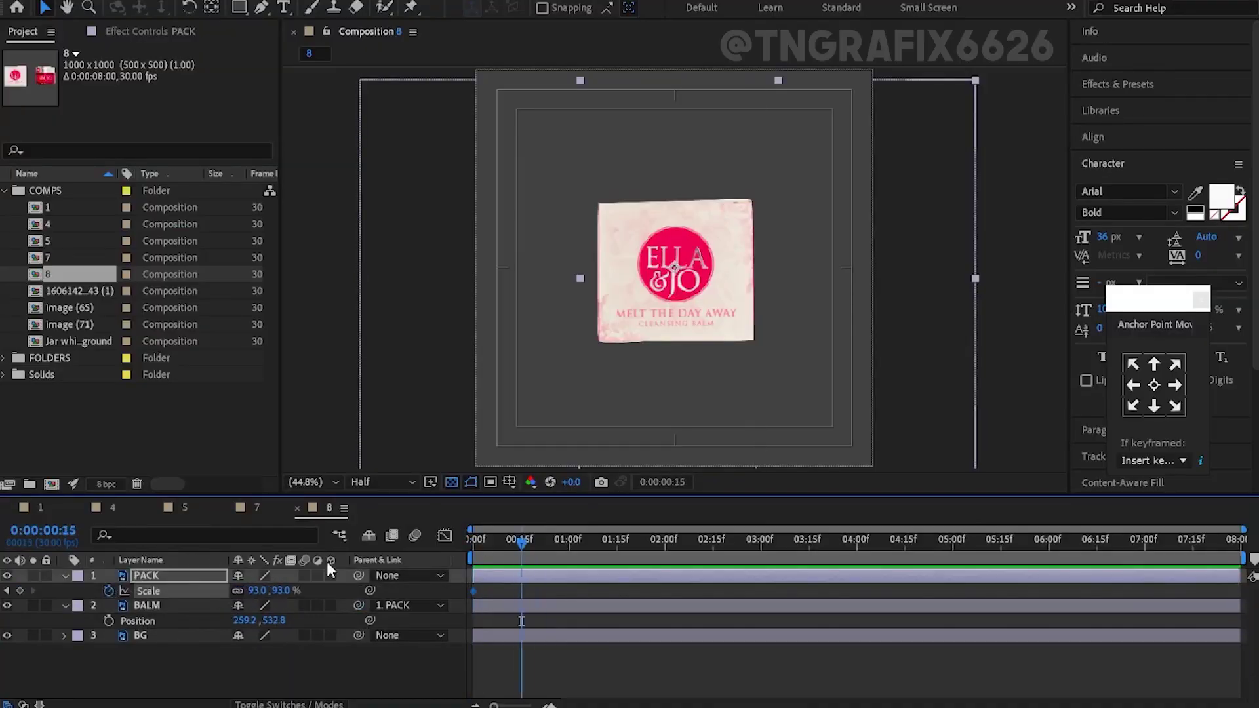
Give PACK four eased bounce scale keyframes from 0:00:00:00, settling at 93% at 0:00:01:07, and preview them
click(591, 539)
key(ctrl+v)
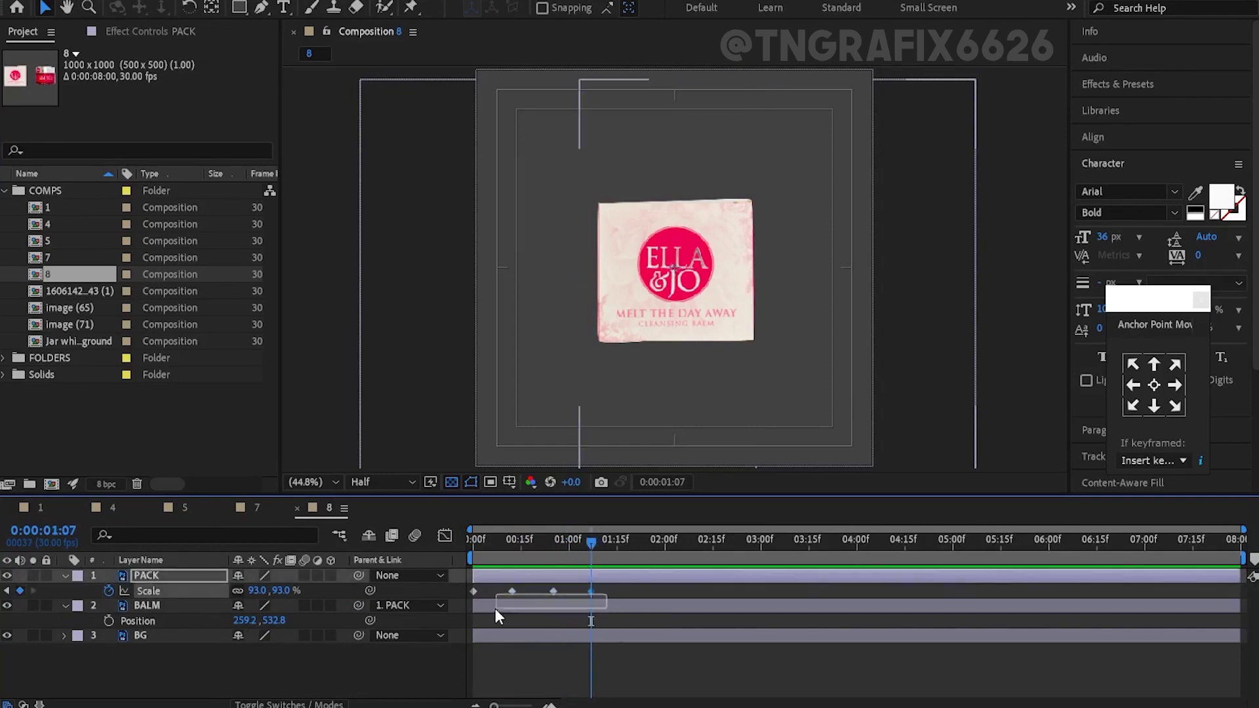
click(145, 591)
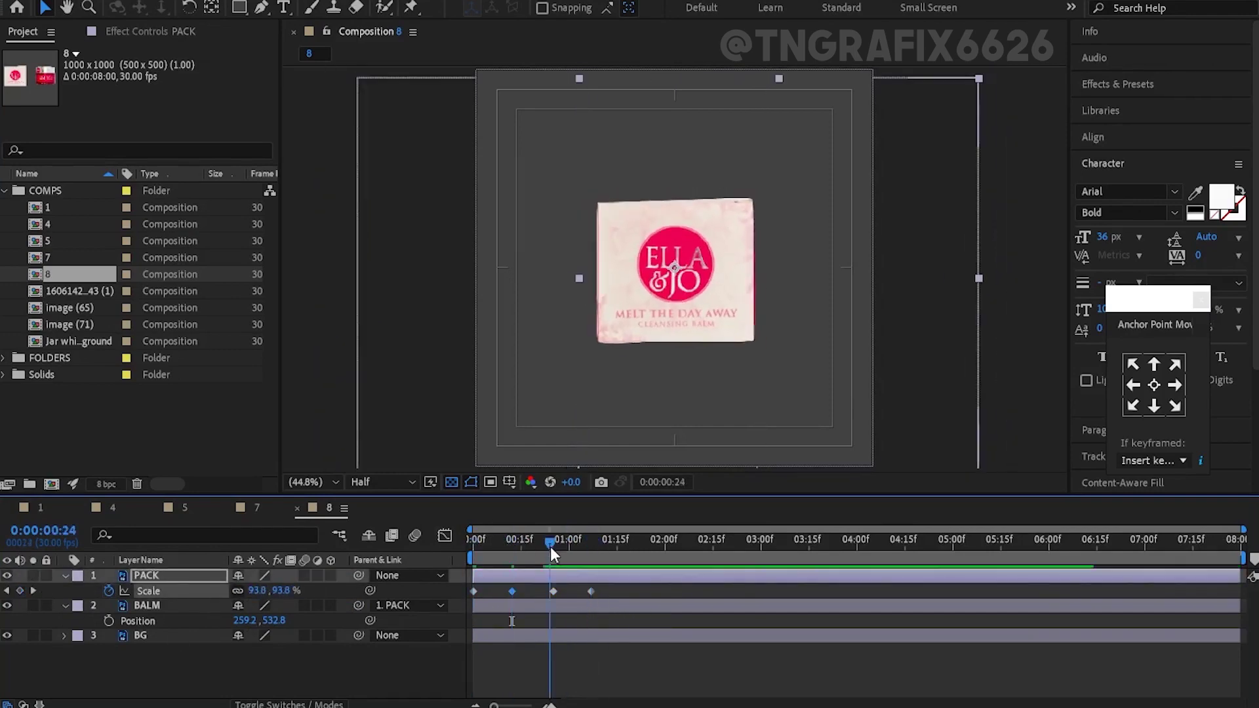
key(F9)
key(space)
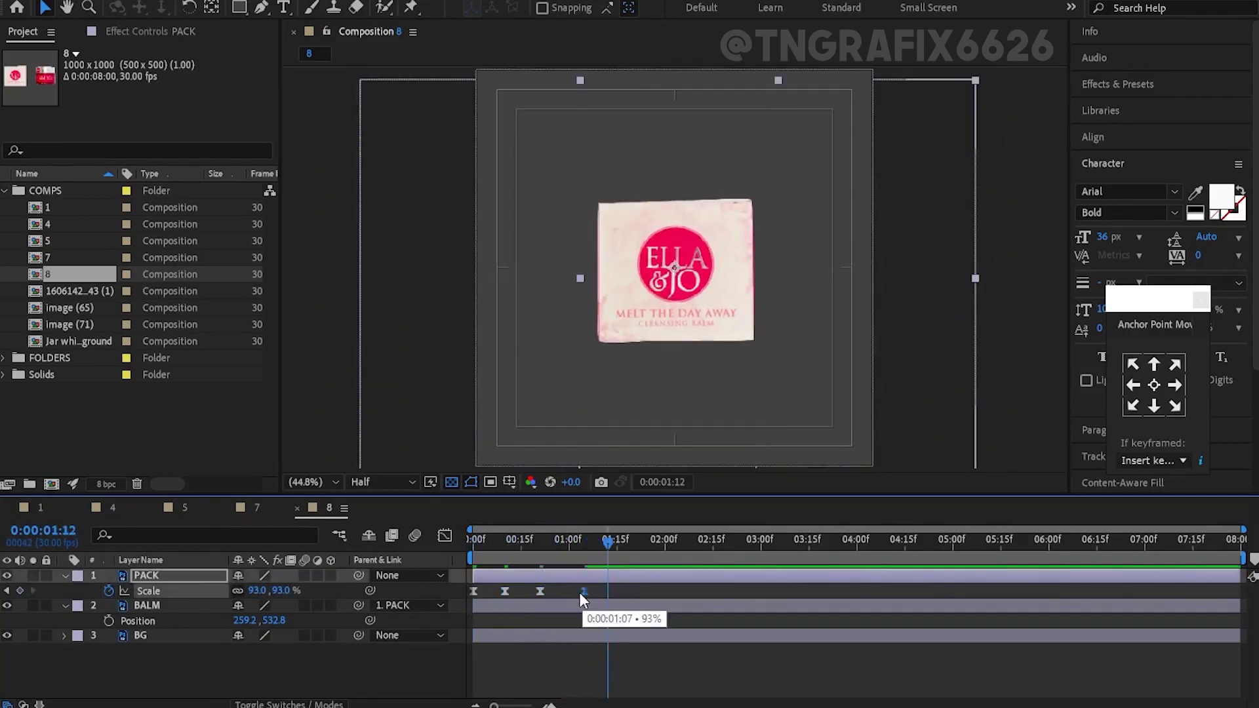
Keyframe PACK's position from 500.0, 500.0 at 0:00:01:03 to 214.3, 500.0 at 0:00:01:15
click(579, 541)
key(p)
click(109, 591)
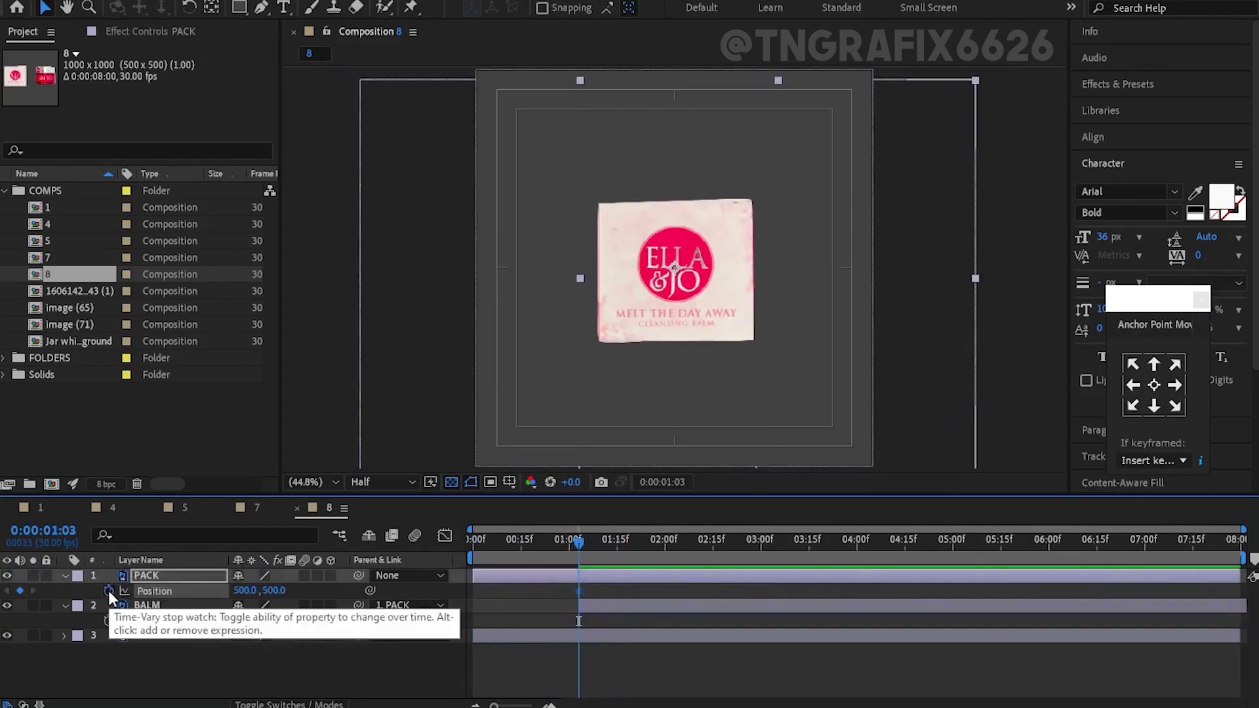
click(616, 541)
drag(717, 320, 604, 319)
Unparent BALM and keyframe its position from 0:00:01:03, sliding to 796.9, 517.9 at 0:00:01:15
key(ctrl+c)
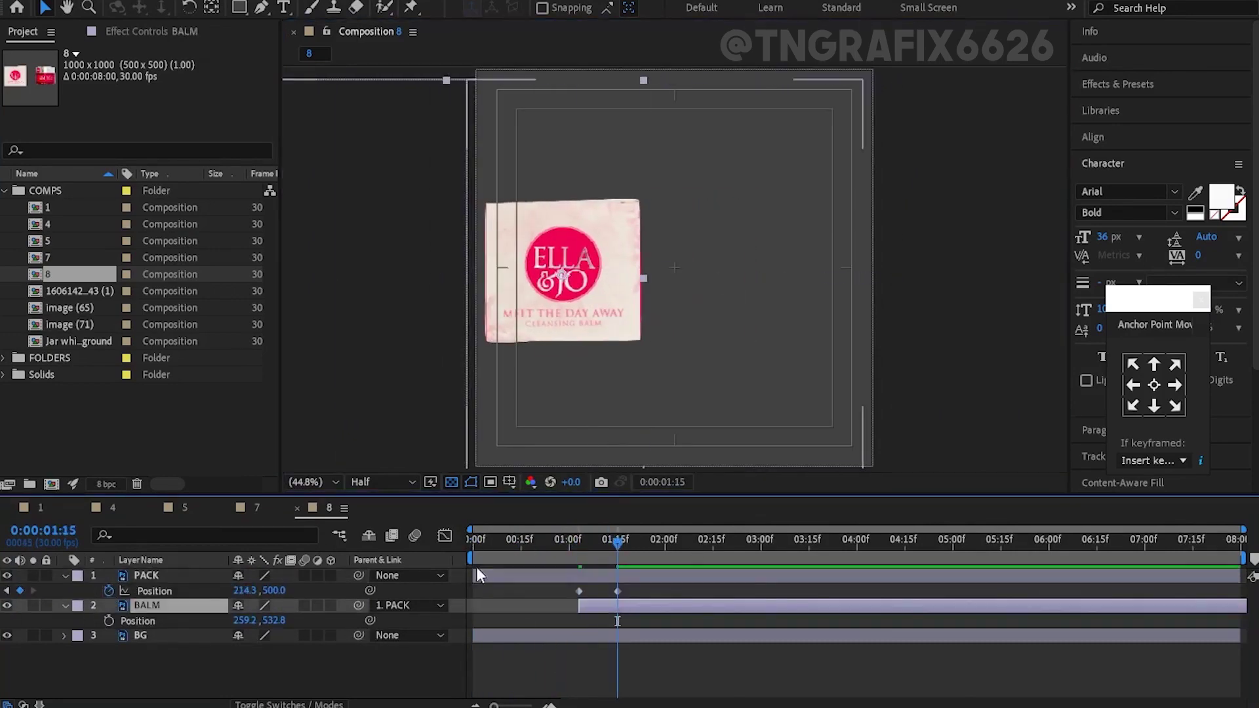
key(j)
click(406, 605)
key(ctrl+v)
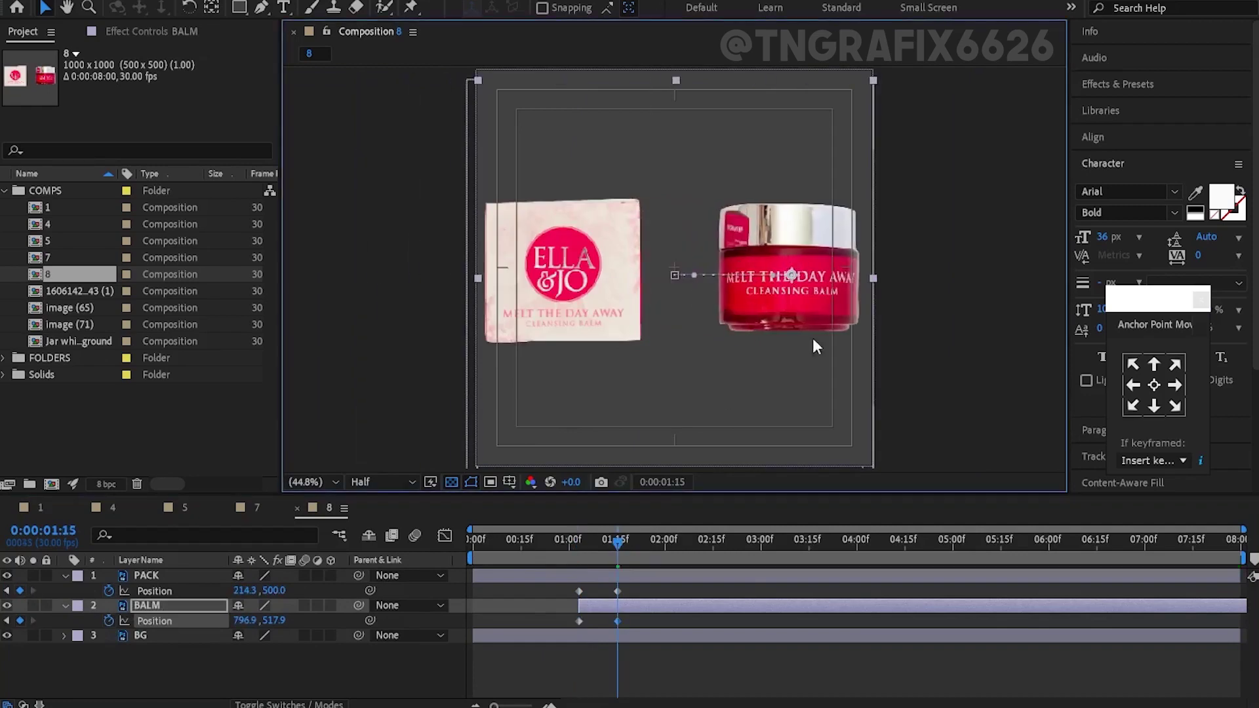
Ease the PACK and BALM position keyframes and preview the two products sliding apart
drag(564, 587, 645, 622)
key(F9)
key(shift+F3)
key(shift+F3)
key(minus)
key(space)
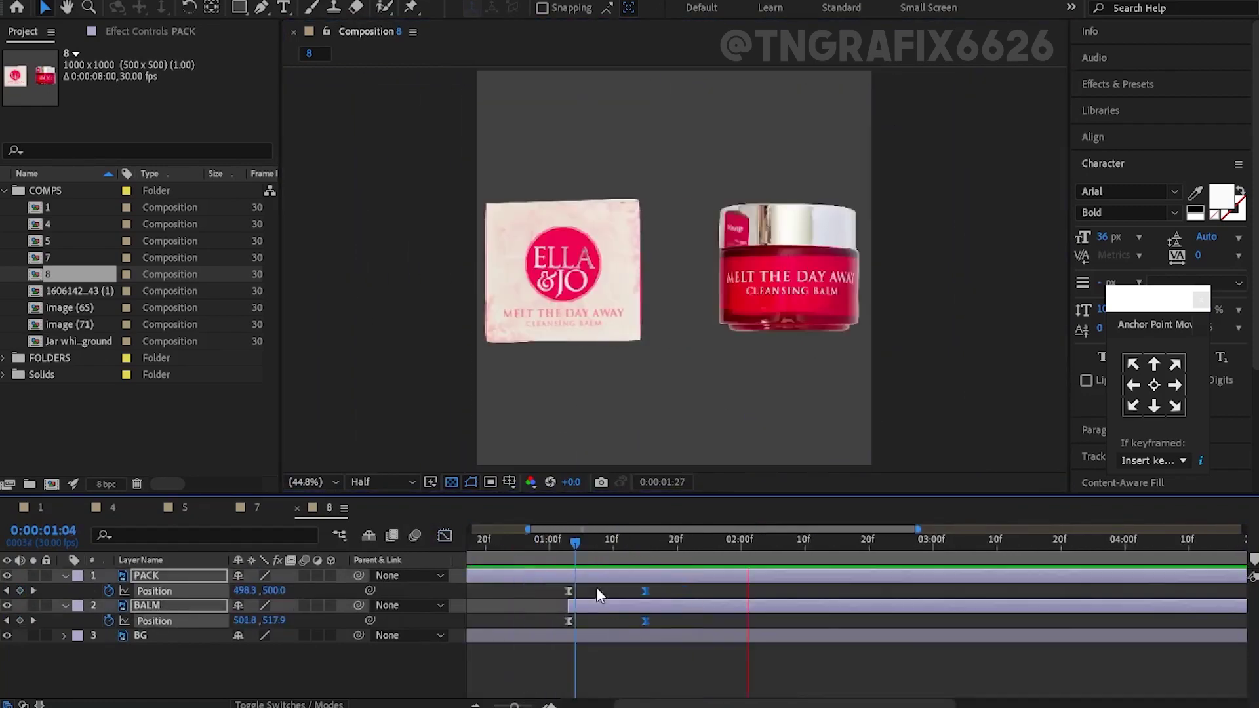
Slide PACK out of the frame to -493.3, 500.0 at 0:00:02:10 and smooth its speed curve
click(734, 575)
click(740, 544)
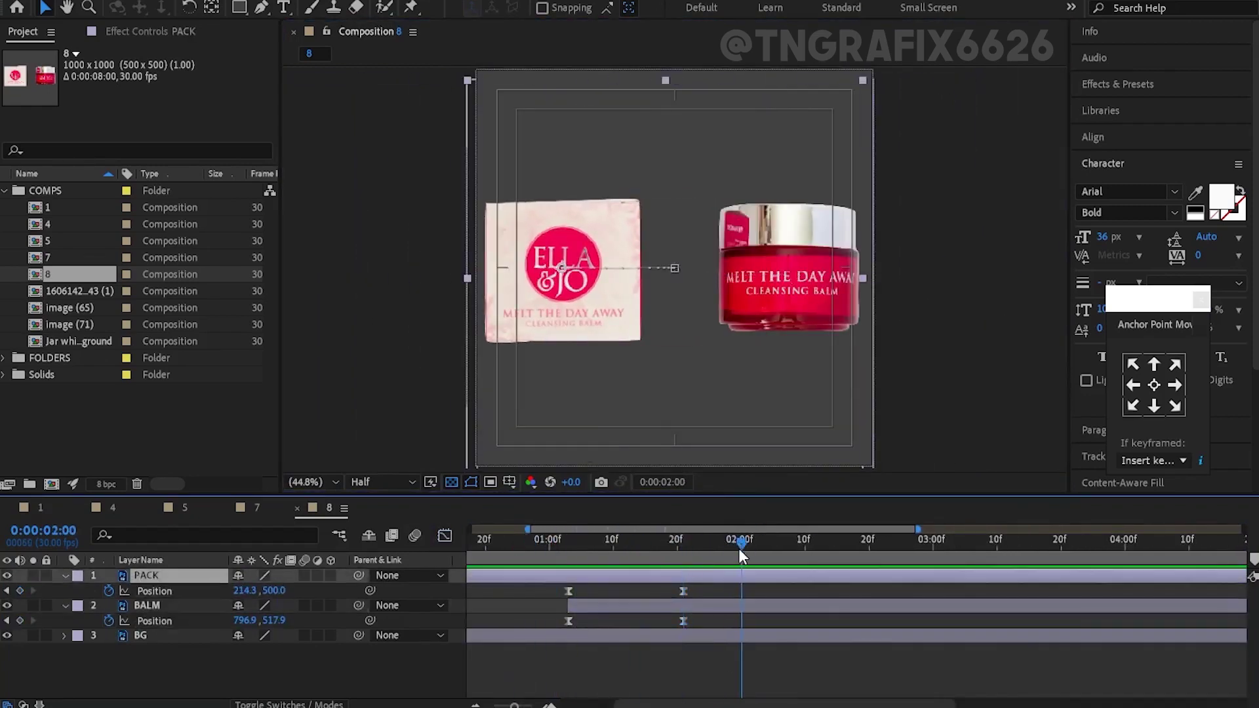
drag(552, 337, 337, 345)
key(space)
key(shift+F3)
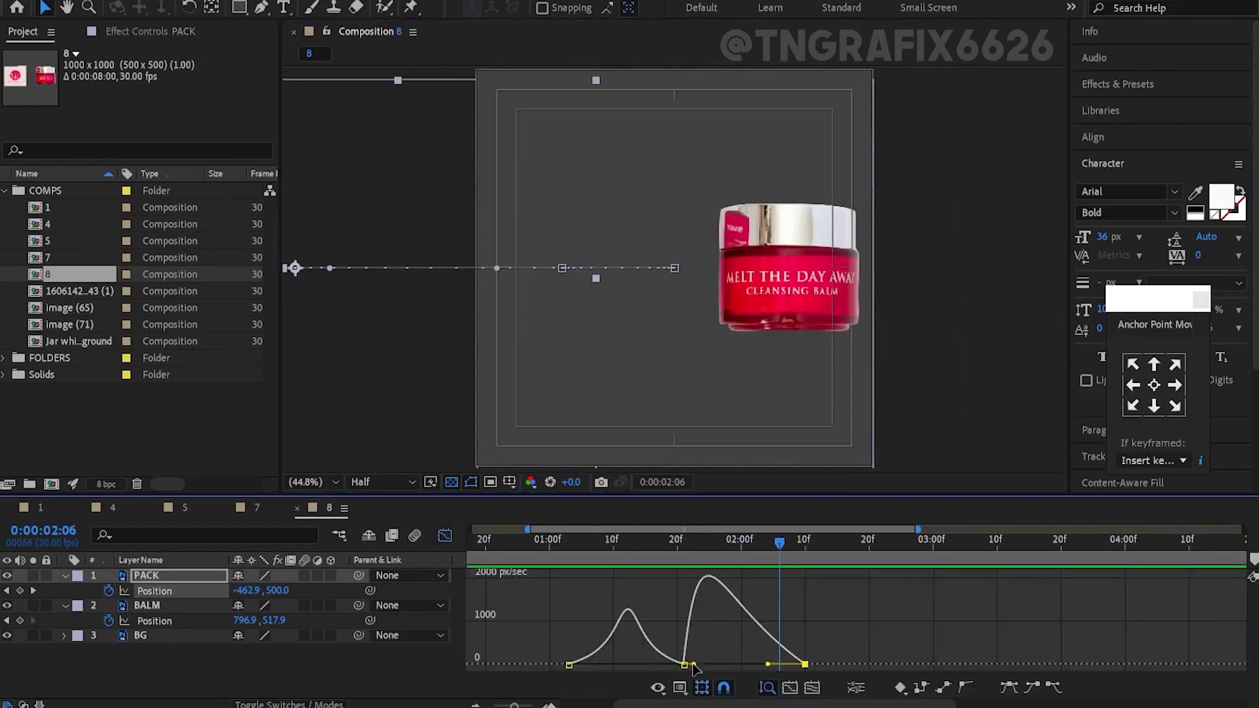
key(shift+F3)
key(space)
Return BALM to 500.0, 517.9 at 0:00:02:10, ease its speed curve and preview the movement
key(shift+F3)
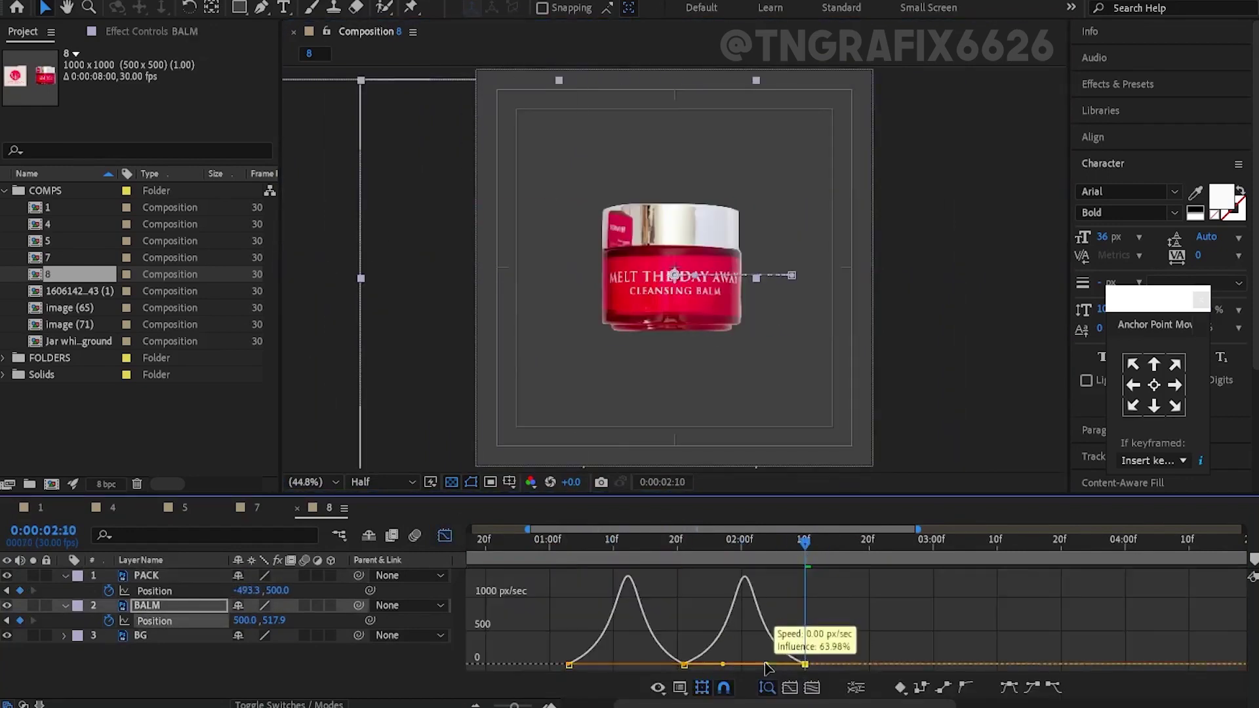
key(shift+F3)
key(space)
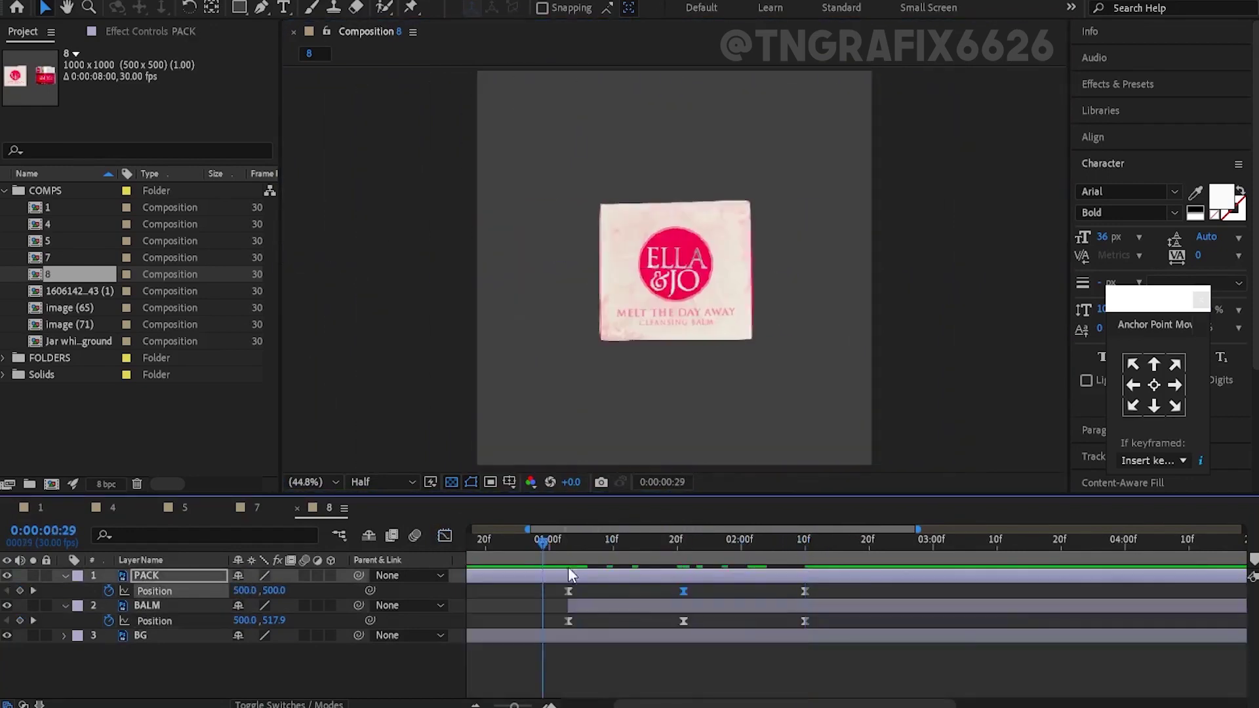
key(space)
click(636, 591)
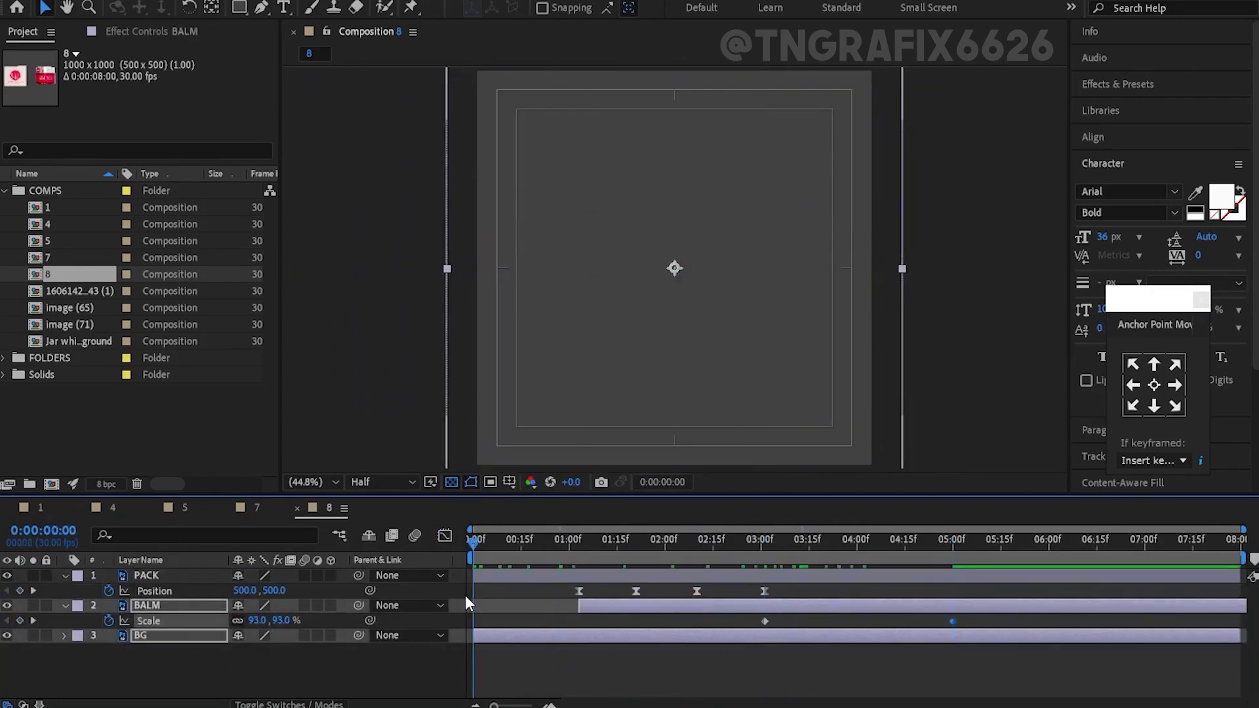
Save the project and preview composition 8 from its first frame
key(ctrl+s)
key(space)
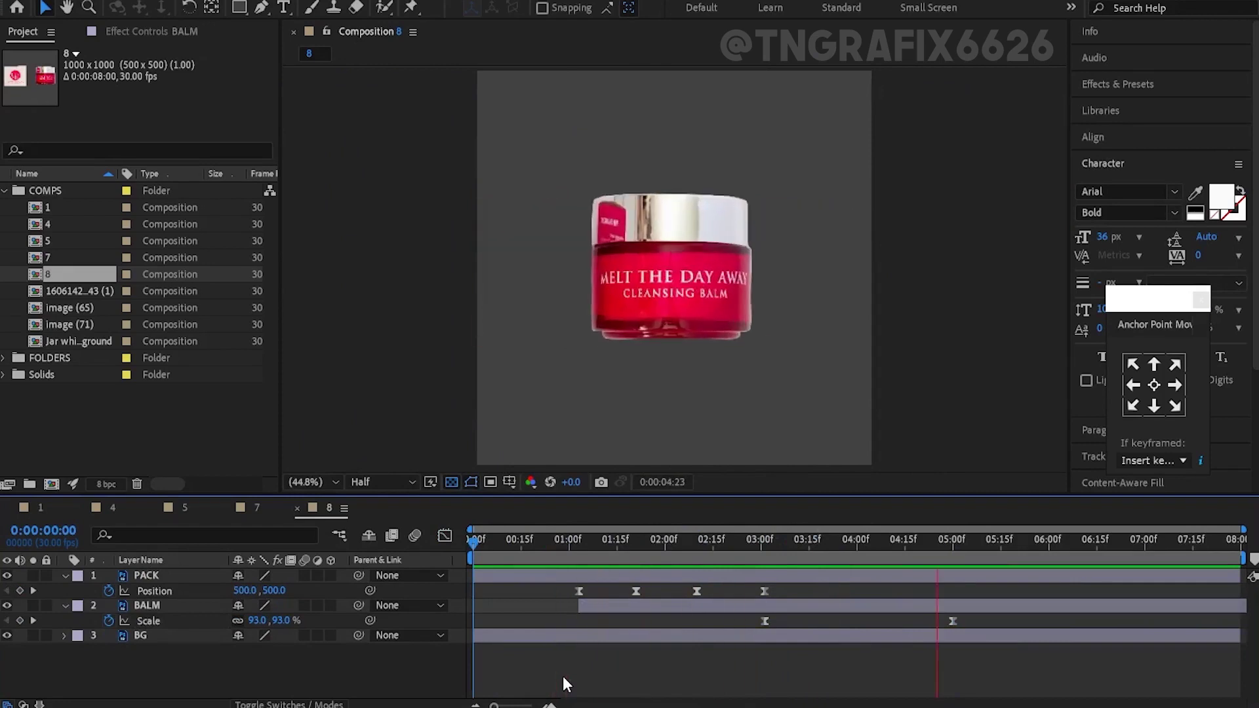
key(space)
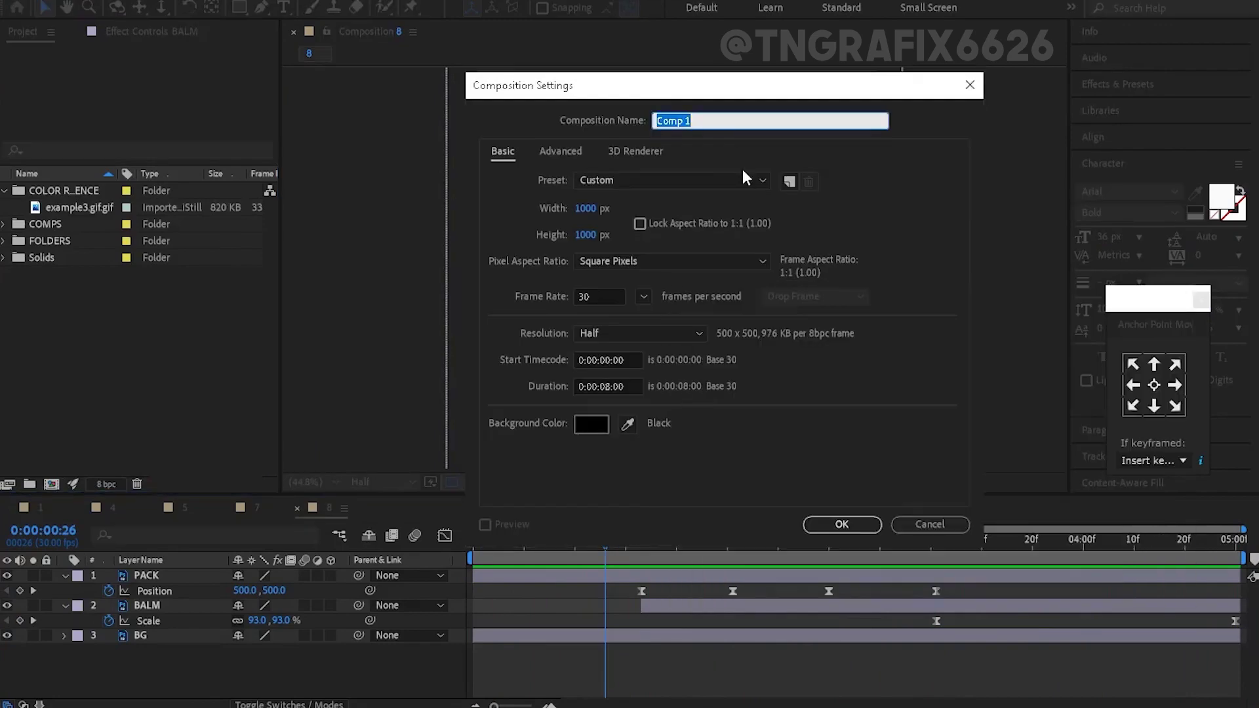
Create a 1000 x 1000 px, 30 fps, 8-second composition named 2 and uncover the character settings
text(2)
click(842, 524)
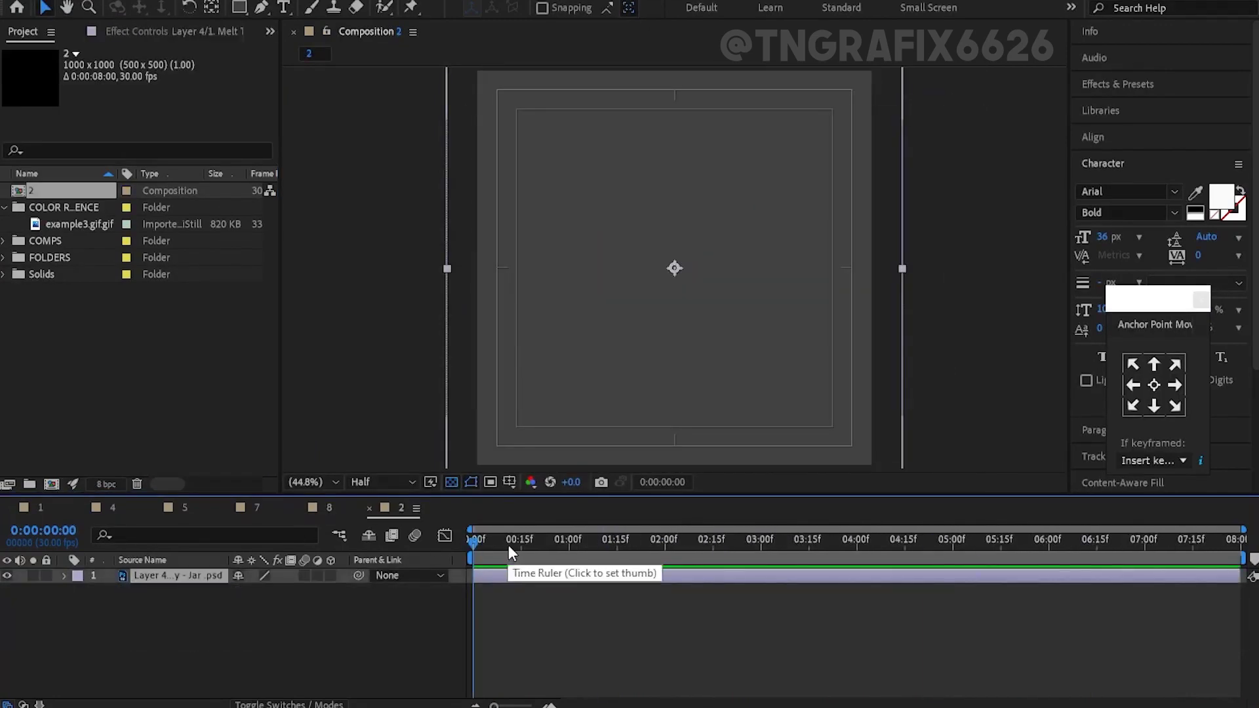
drag(1156, 308, 1166, 545)
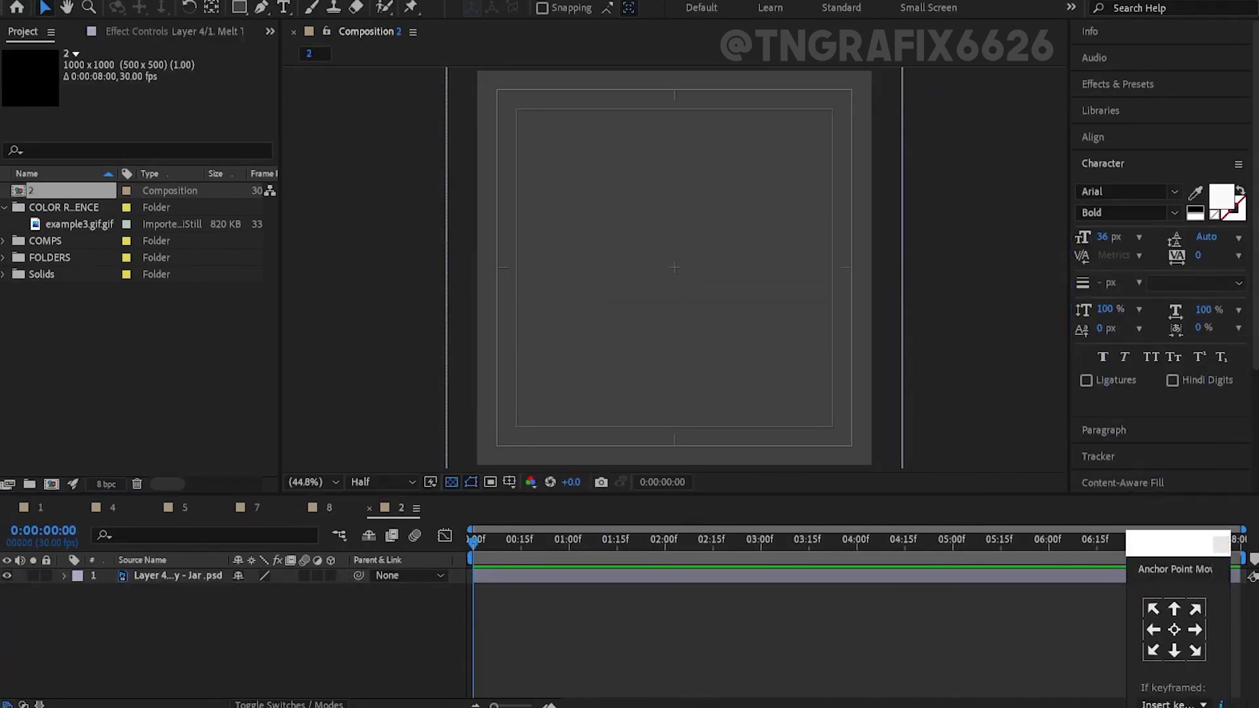
Draw a pill-shaped rounded rectangle in the middle of composition 2 and fill it with cream F2E9DA
click(316, 26)
drag(576, 236, 769, 331)
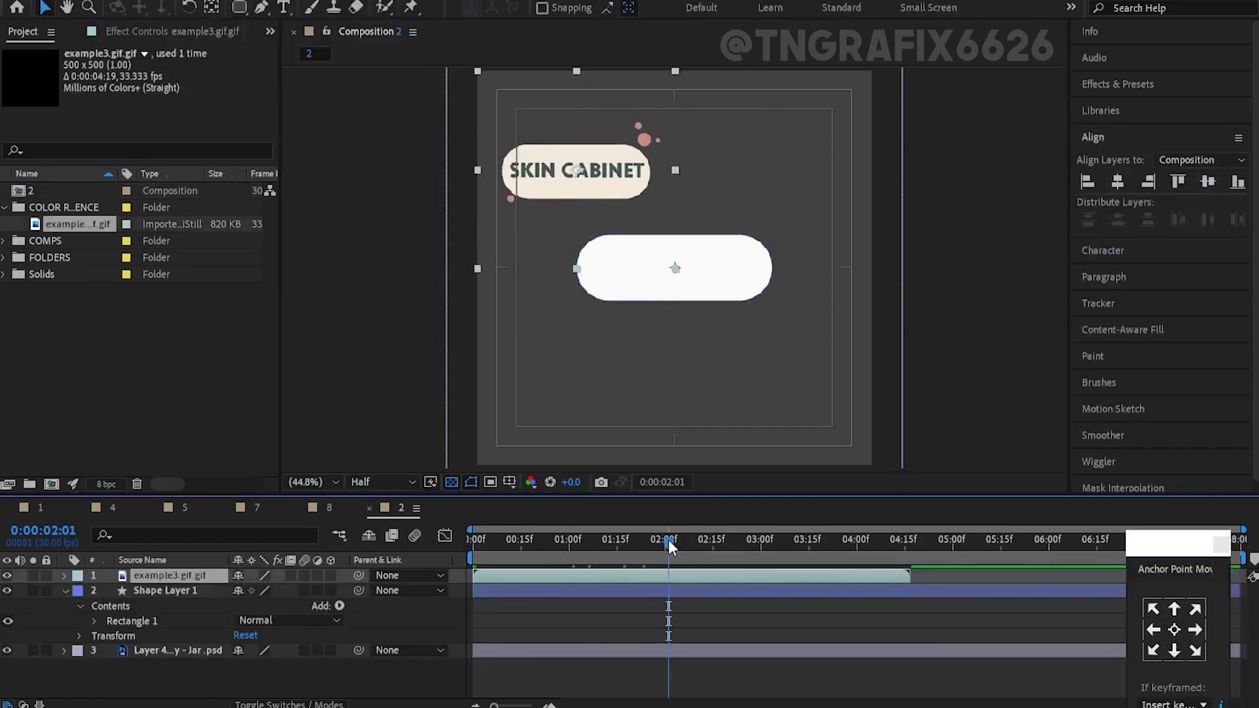
click(686, 7)
key(ctrl+v)
key(Return)
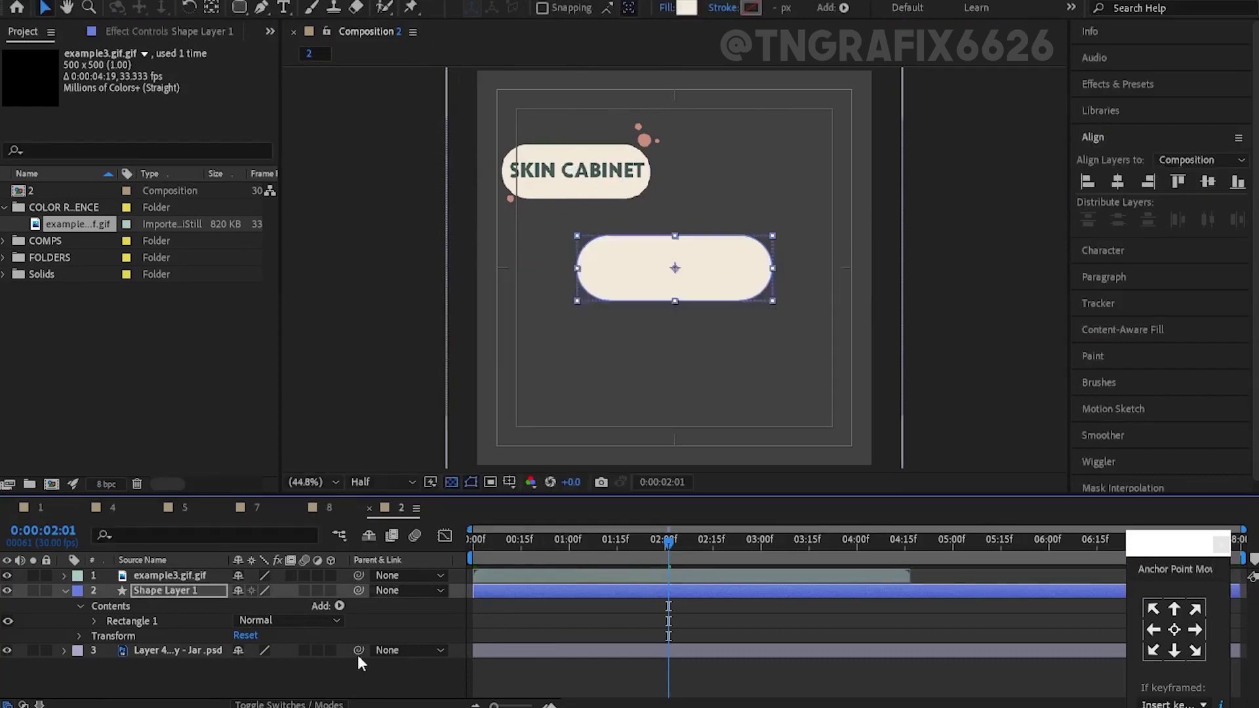
Add the dark green text HYDRATE centred on the pill, set in Arial Bold at 36 px
key(ctrl+t)
click(625, 343)
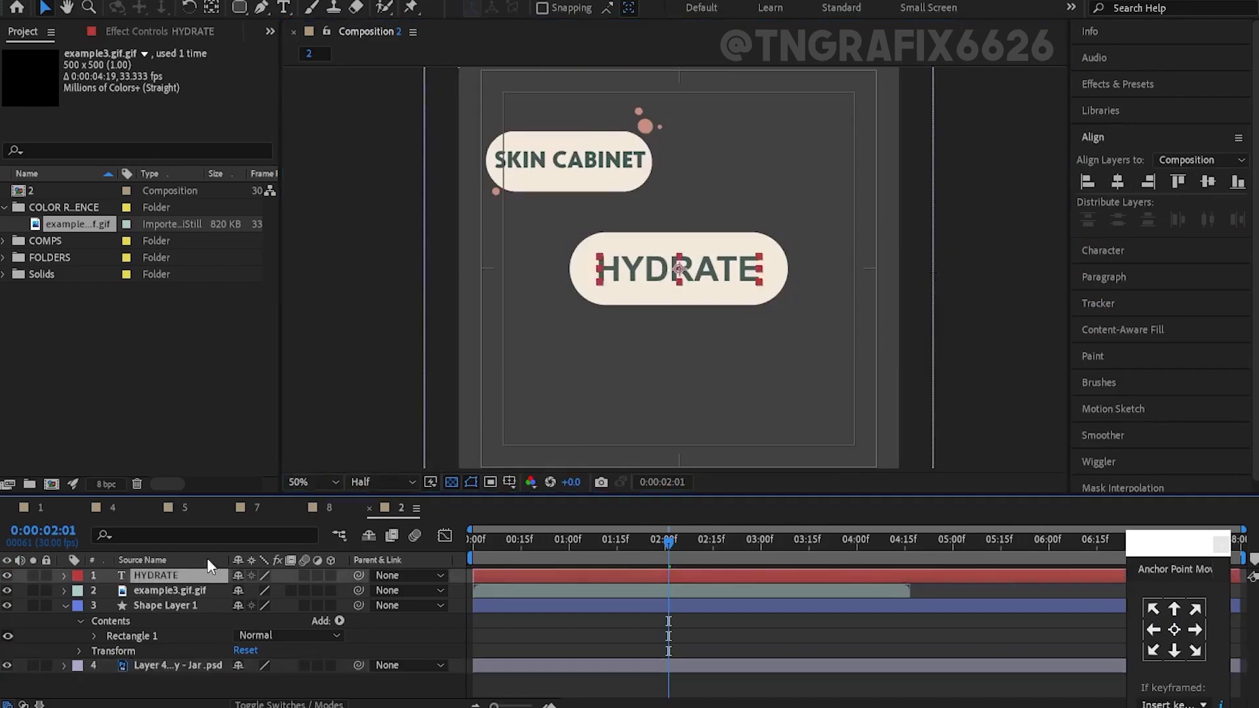
click(1172, 212)
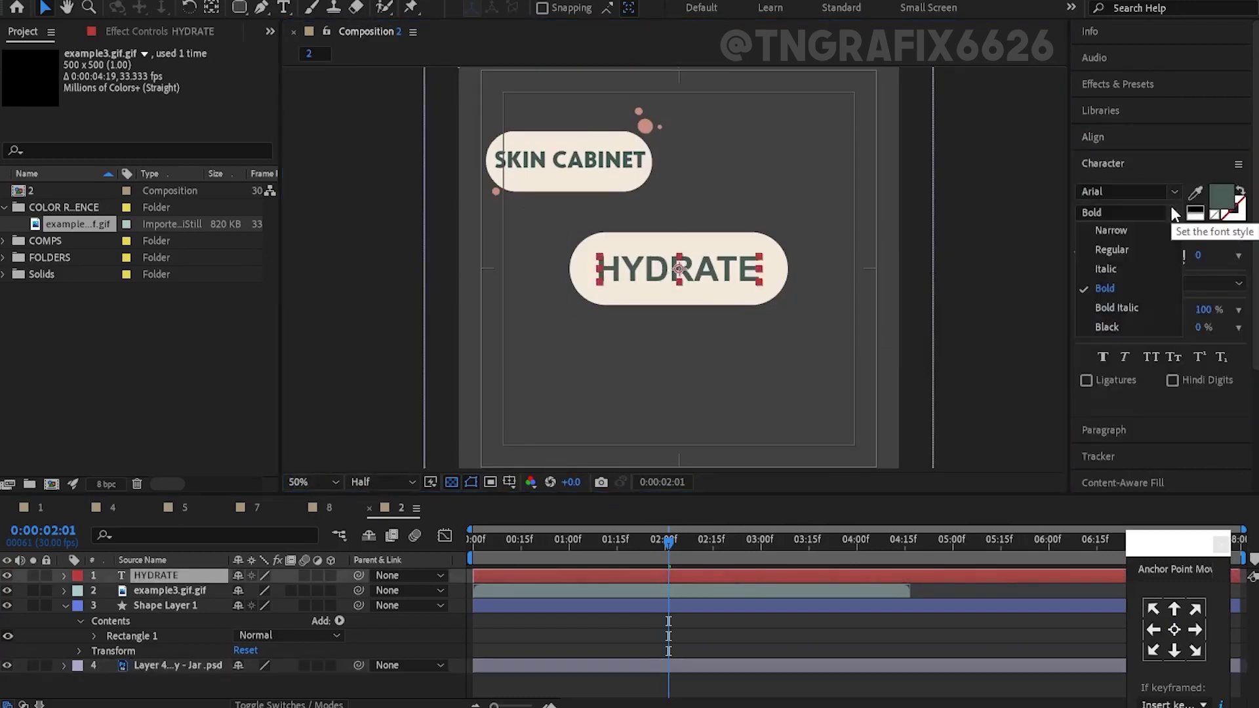
click(1111, 230)
click(1105, 289)
Show the layer names and parent the HYDRATE text to the pill shape layer
key(shift+slash)
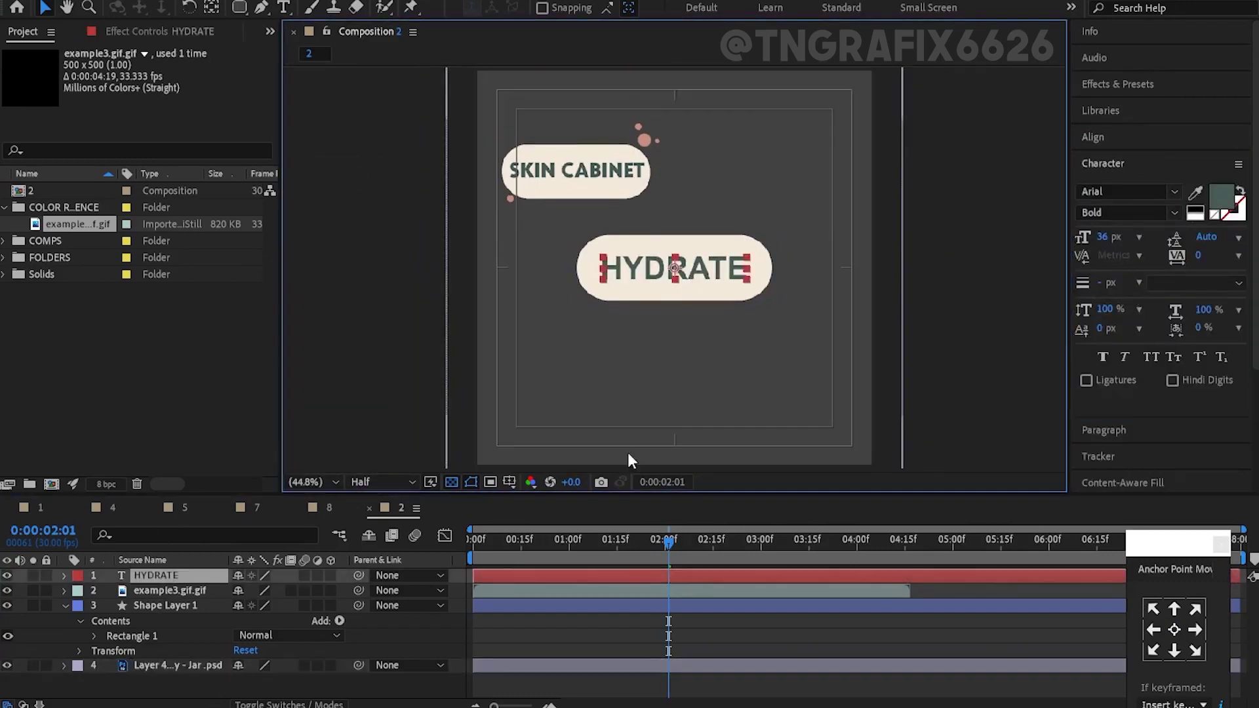
click(142, 560)
drag(358, 575, 140, 605)
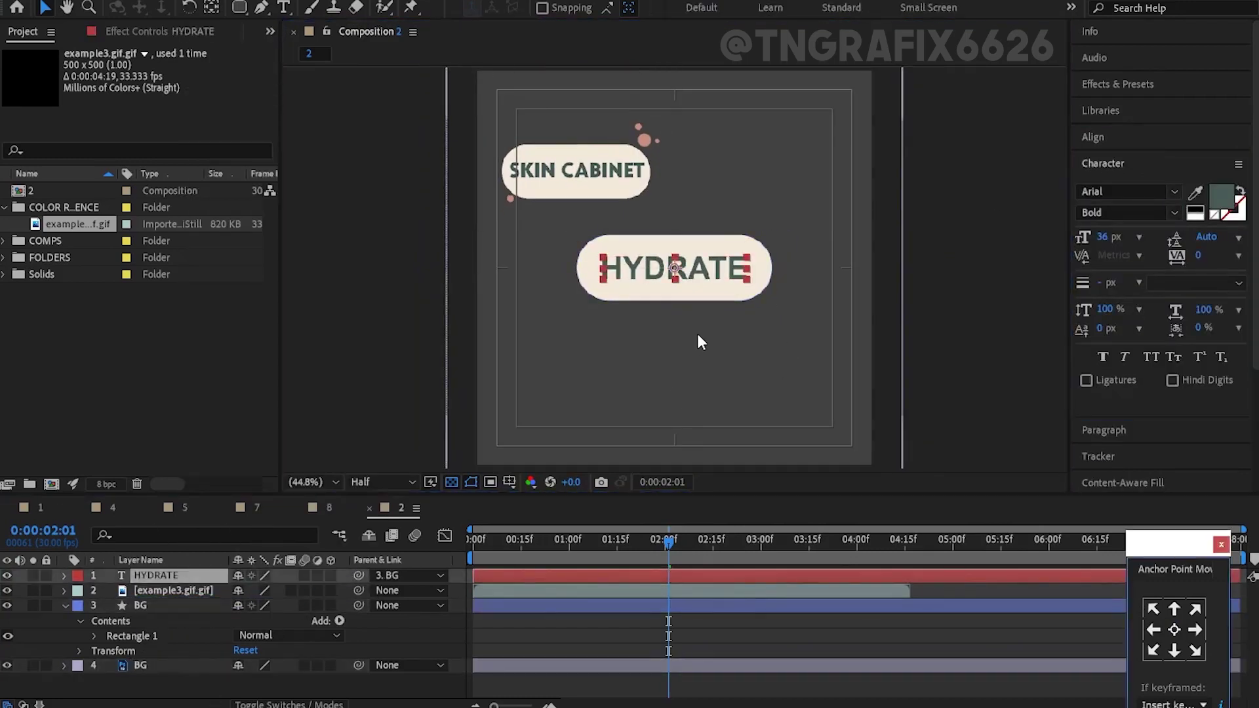
Duplicate the HYDRATE text layer twice, changing the copies to read PLUMP and SET
key(ctrl+d)
text(Plump)
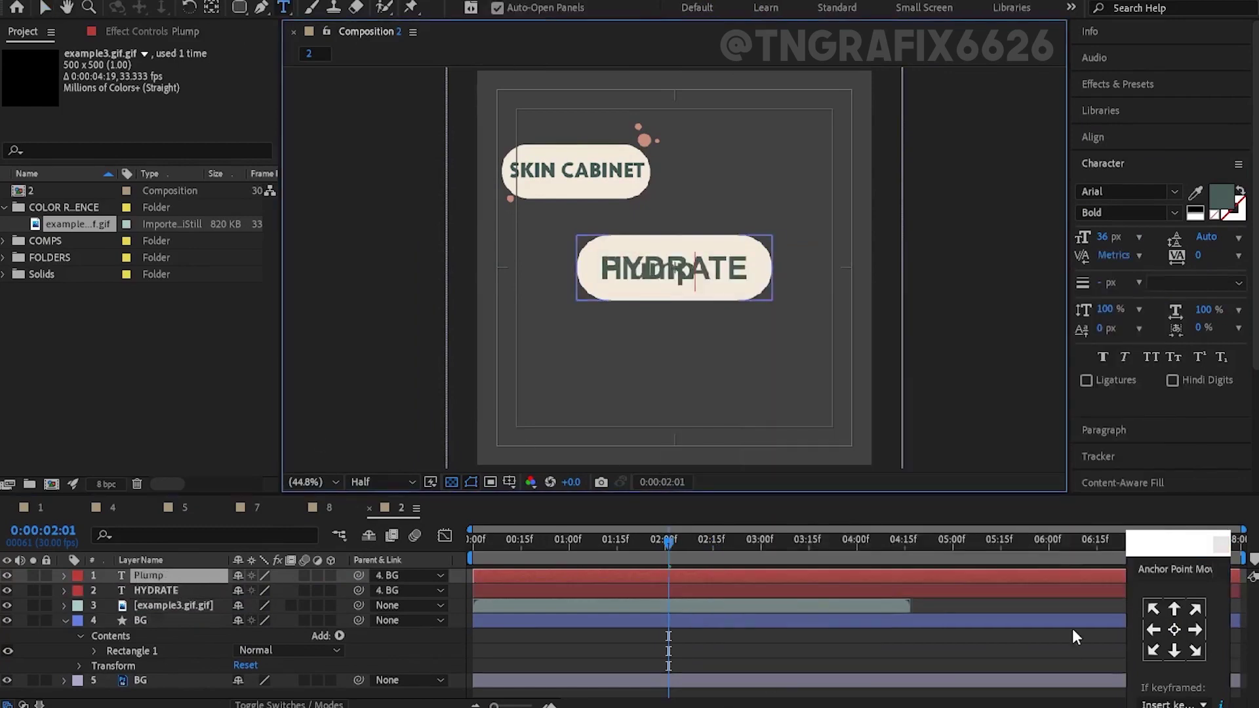
key(ctrl+d)
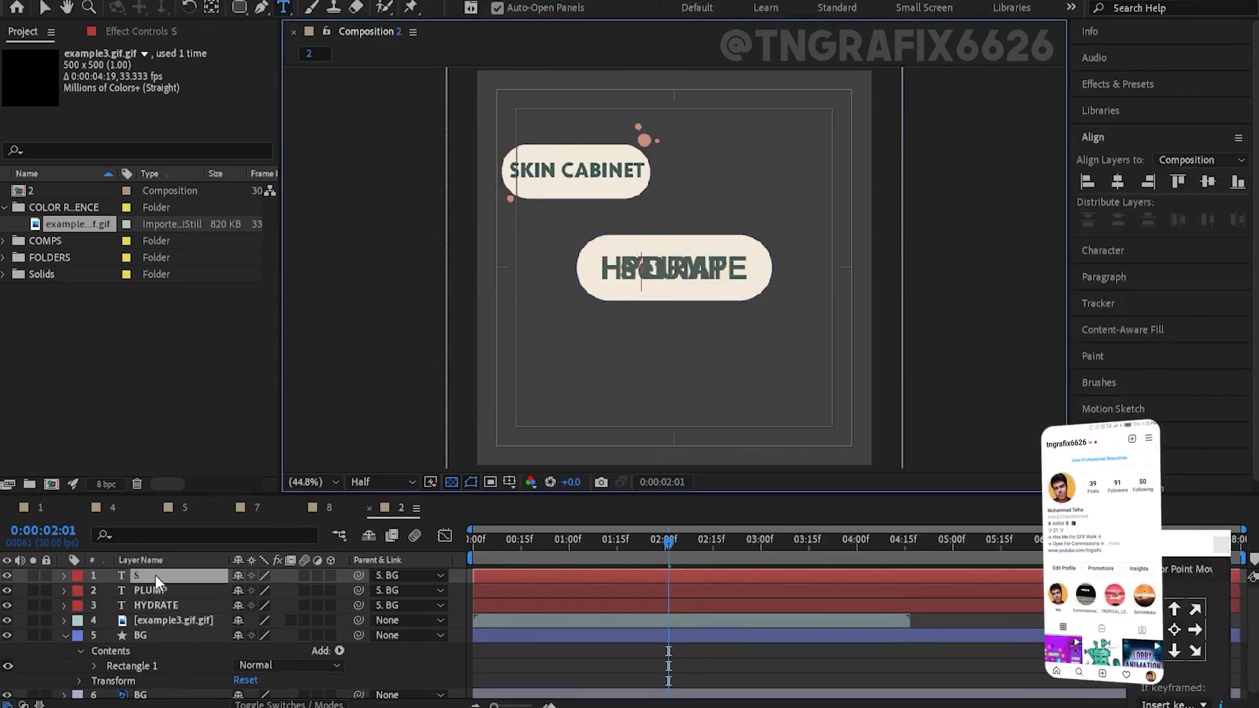
text(SET)
click(745, 621)
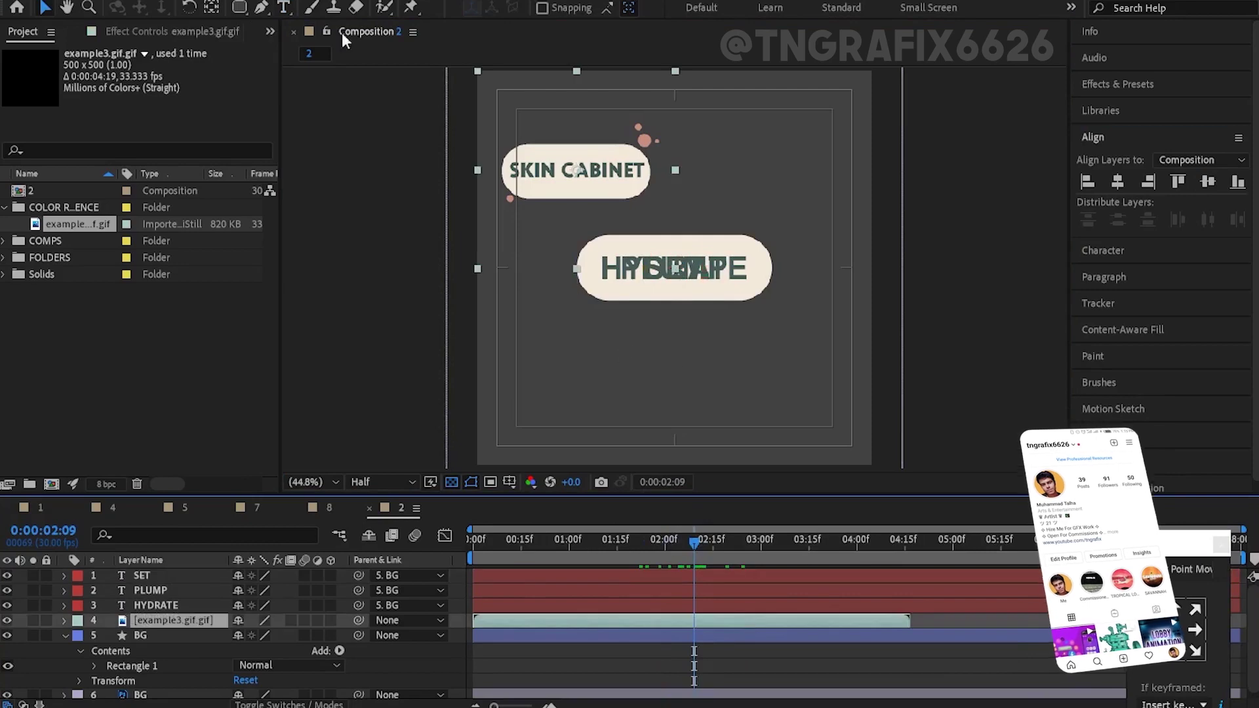
Draw a small circle below the pill and fill it with the coral dot colour sampled from the reference GIF
click(240, 9)
key(q)
drag(598, 341, 648, 407)
click(686, 7)
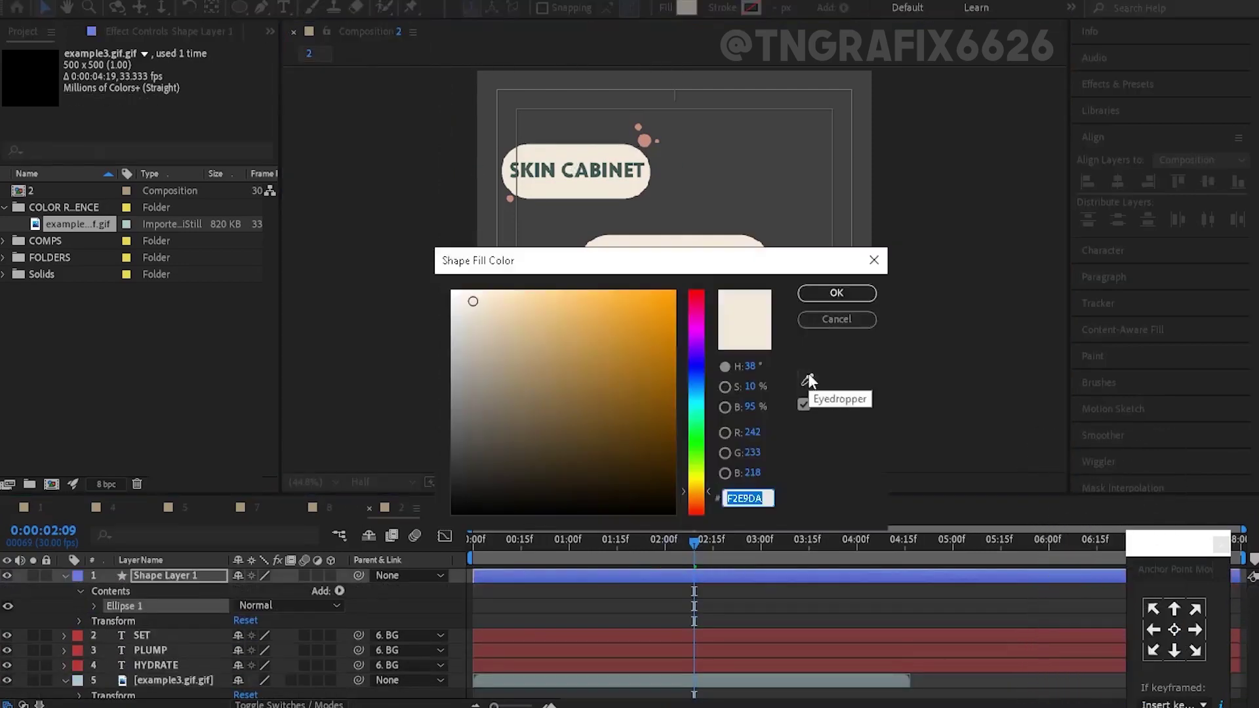
click(809, 387)
click(644, 140)
key(Return)
key(v)
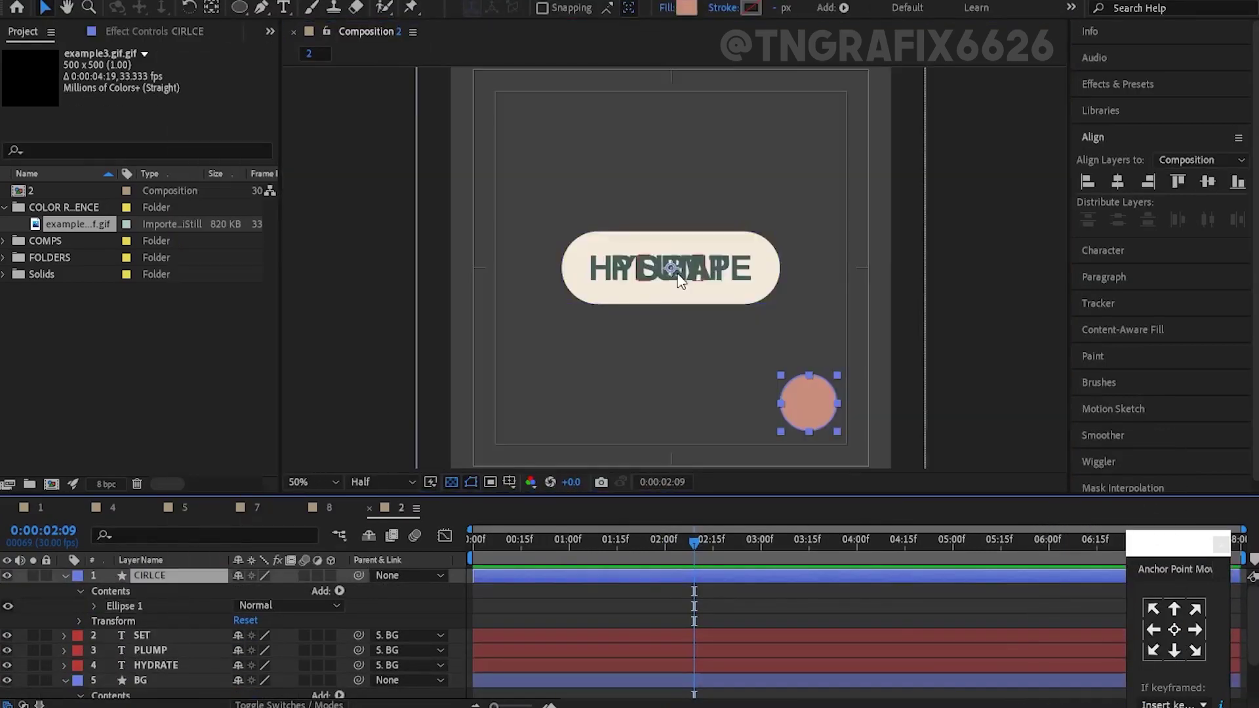
Apply an Animation Composer 3D rotate-around-anchor-point in transition to the BG pill and preview it
click(140, 680)
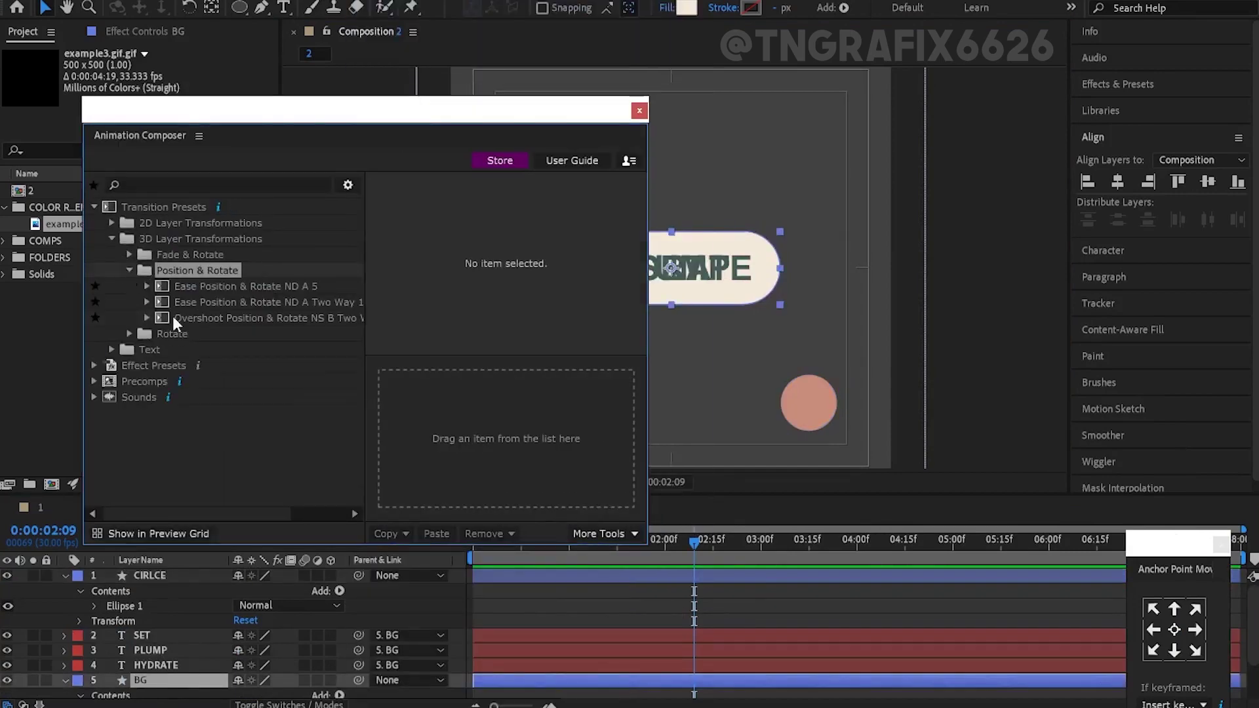
click(172, 317)
click(146, 301)
double_click(341, 334)
click(630, 407)
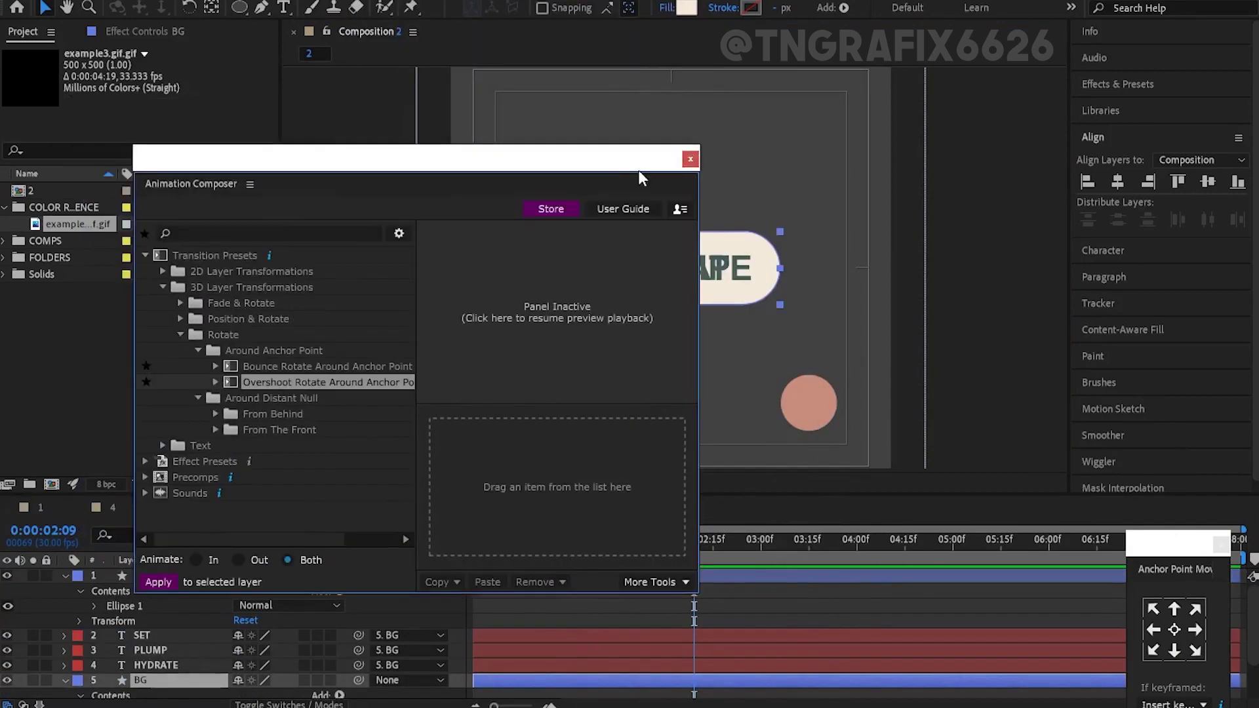
drag(641, 174, 723, 165)
drag(634, 105, 28, 114)
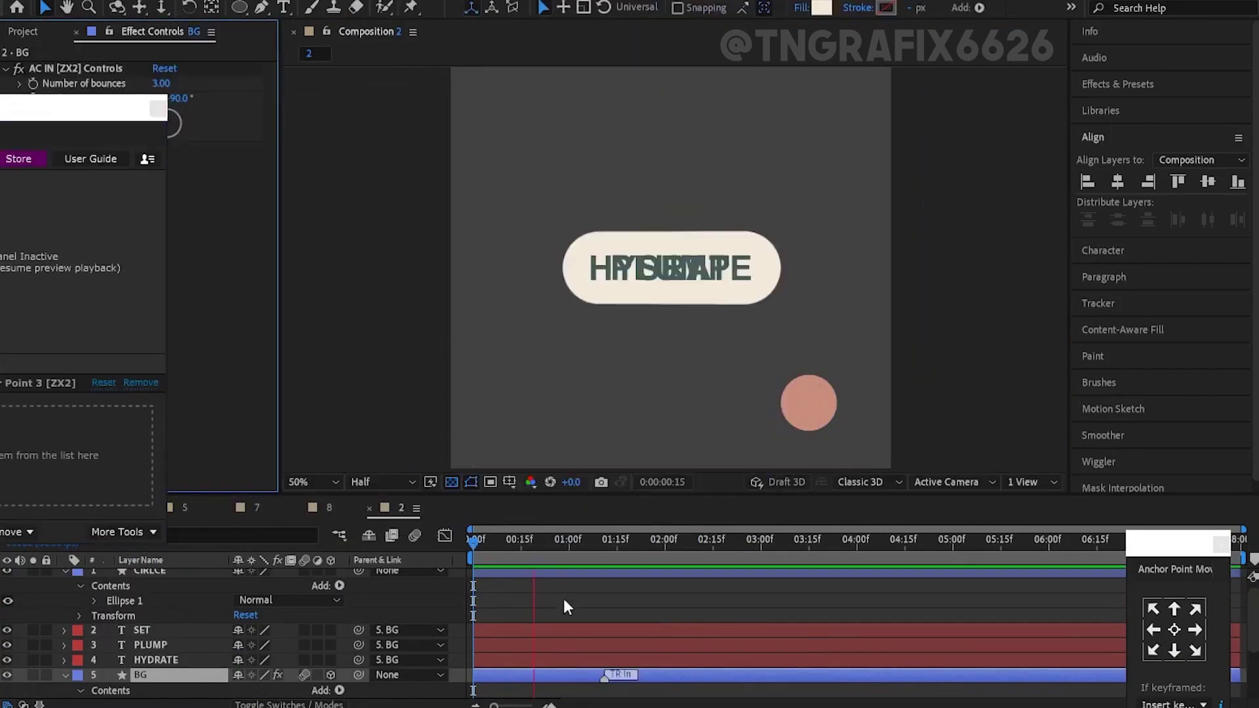
key(space)
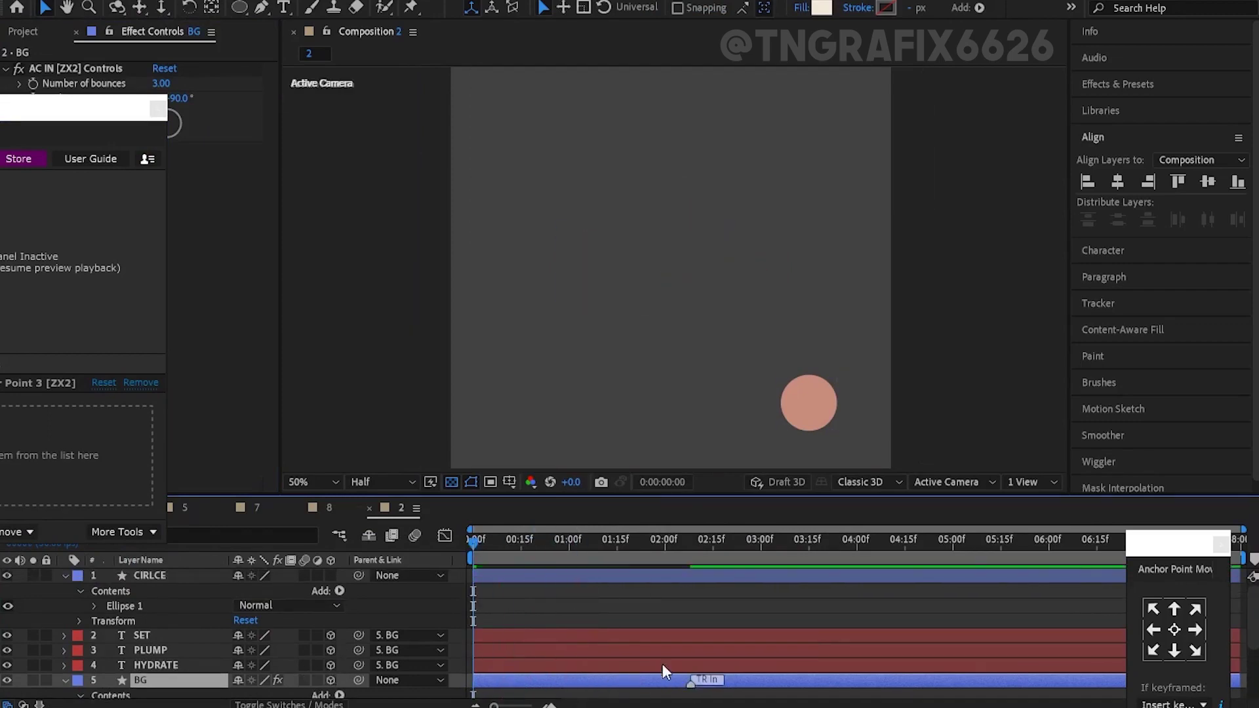
Start the SET, PLUMP and HYDRATE text layers at 0:00:01:00
click(566, 552)
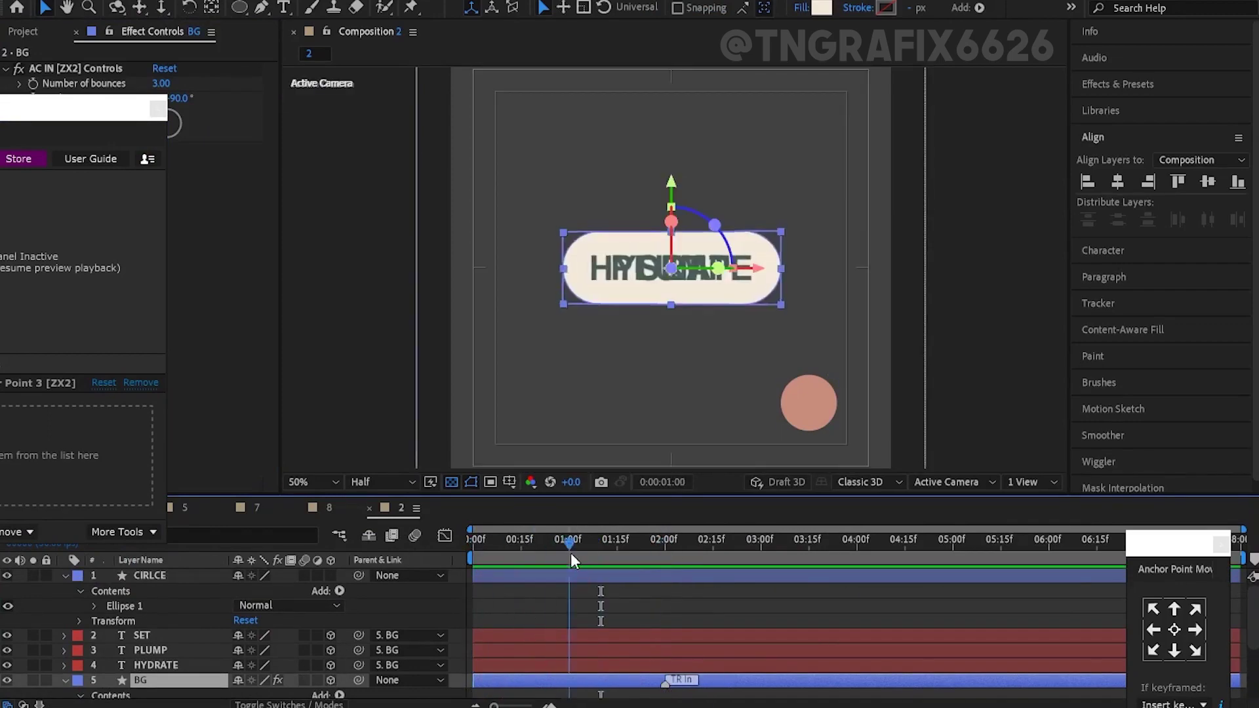
click(591, 630)
key([)
key(ctrl+Down)
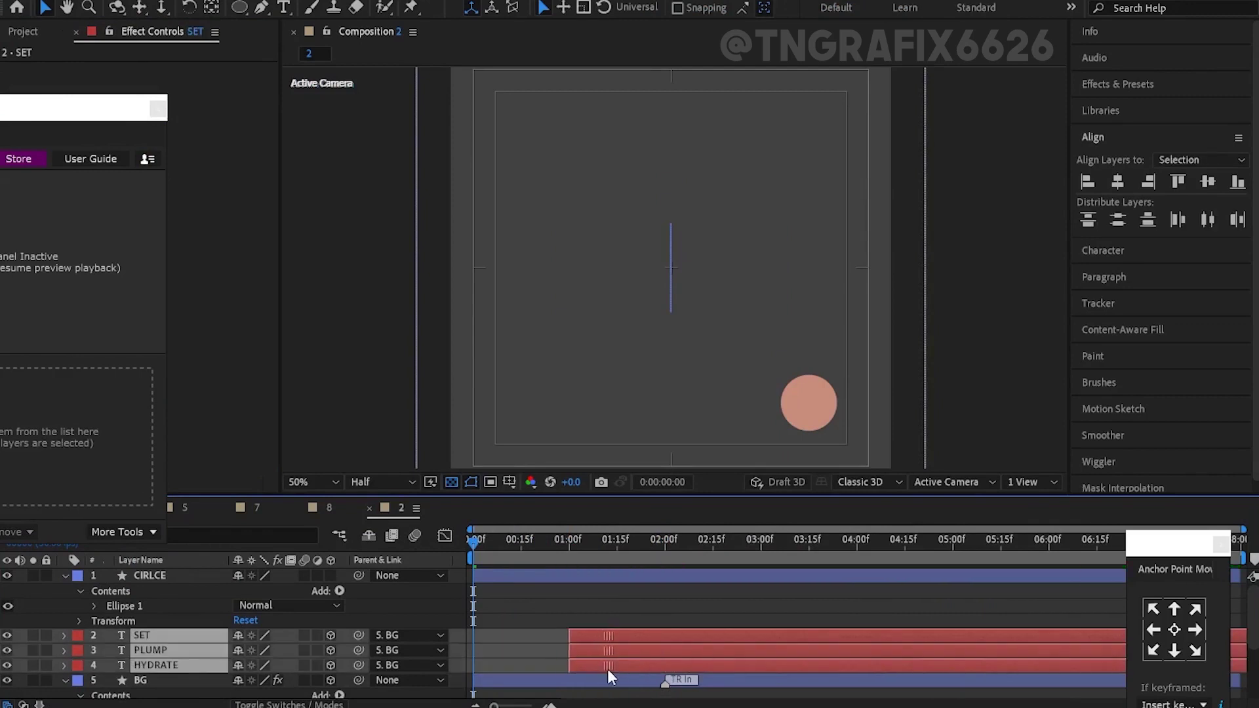
Stagger the text layers, starting HYDRATE at 0:00:00:00, PLUMP at 0:00:01:11 and SET at 0:00:02:00
drag(505, 609, 554, 664)
key([)
click(580, 637)
click(580, 646)
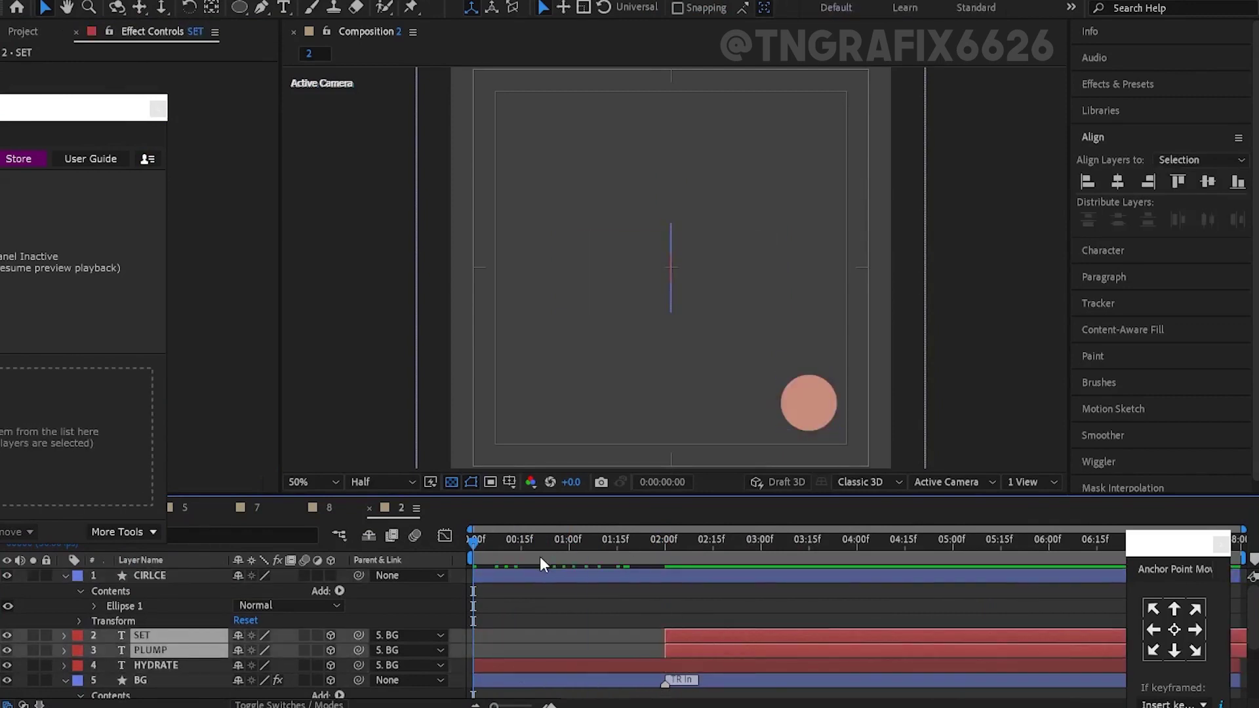
drag(541, 556, 604, 560)
key([)
Apply the Bottom variant of the Overshoot Position & Rotate & Scale Characters 1 transition to HYDRATE
key(ctrl+Down)
click(257, 426)
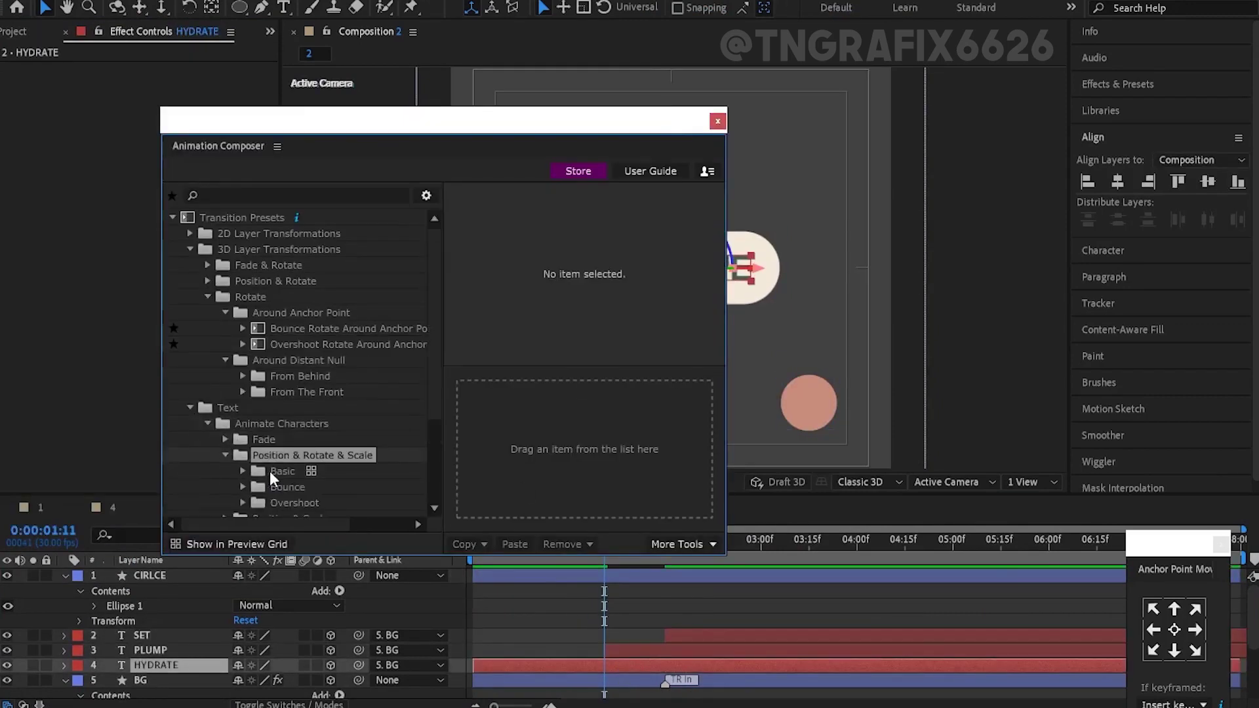
click(348, 457)
click(260, 440)
scroll(249, 392, down, 3)
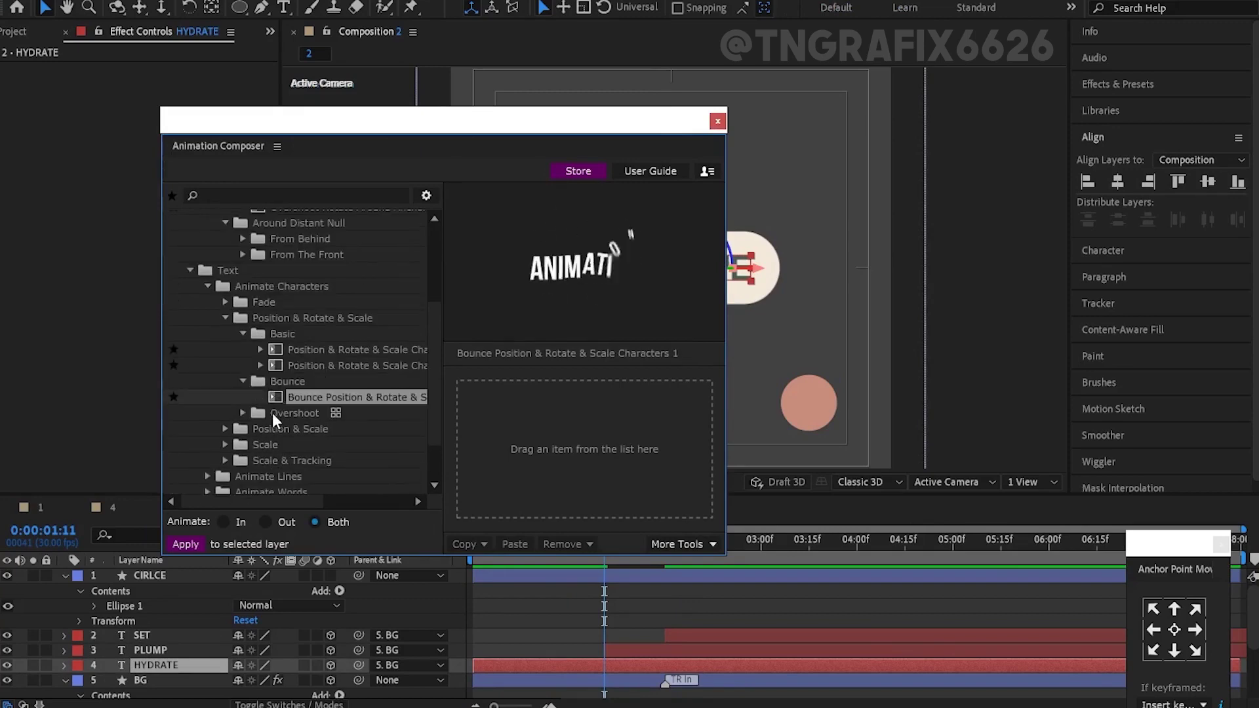
click(267, 430)
double_click(214, 438)
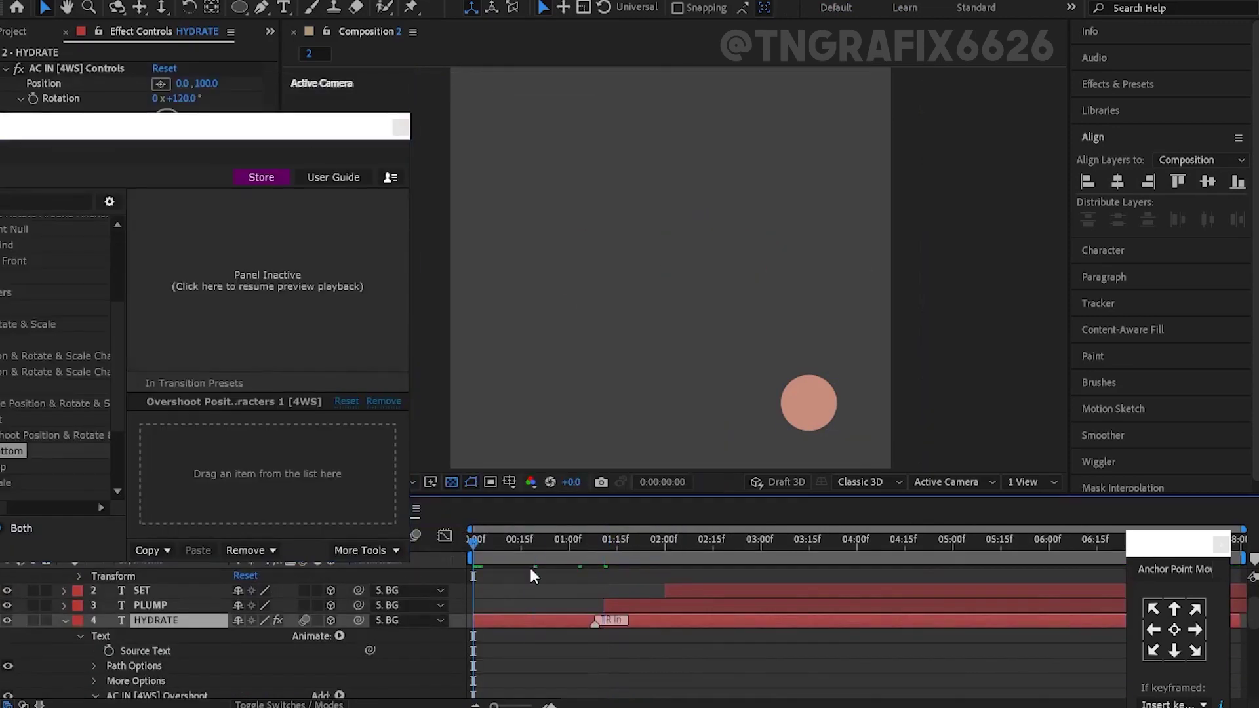
Add the Set Matte effect to the HYDRATE text layer
key(ctrl+space)
text(matte)
click(498, 676)
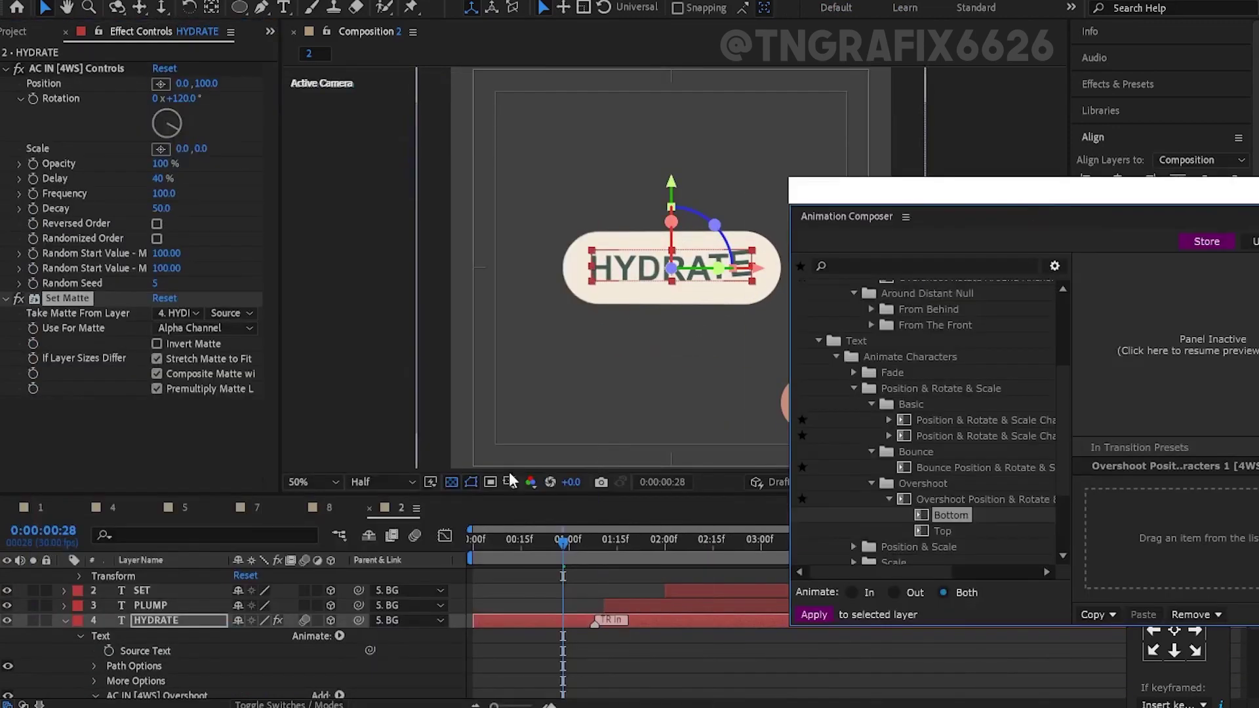
Set the Set Matte source of the HYDRATE text to the BG layer and preview the masked entrance
click(180, 313)
click(194, 435)
click(495, 557)
drag(88, 408, 89, 66)
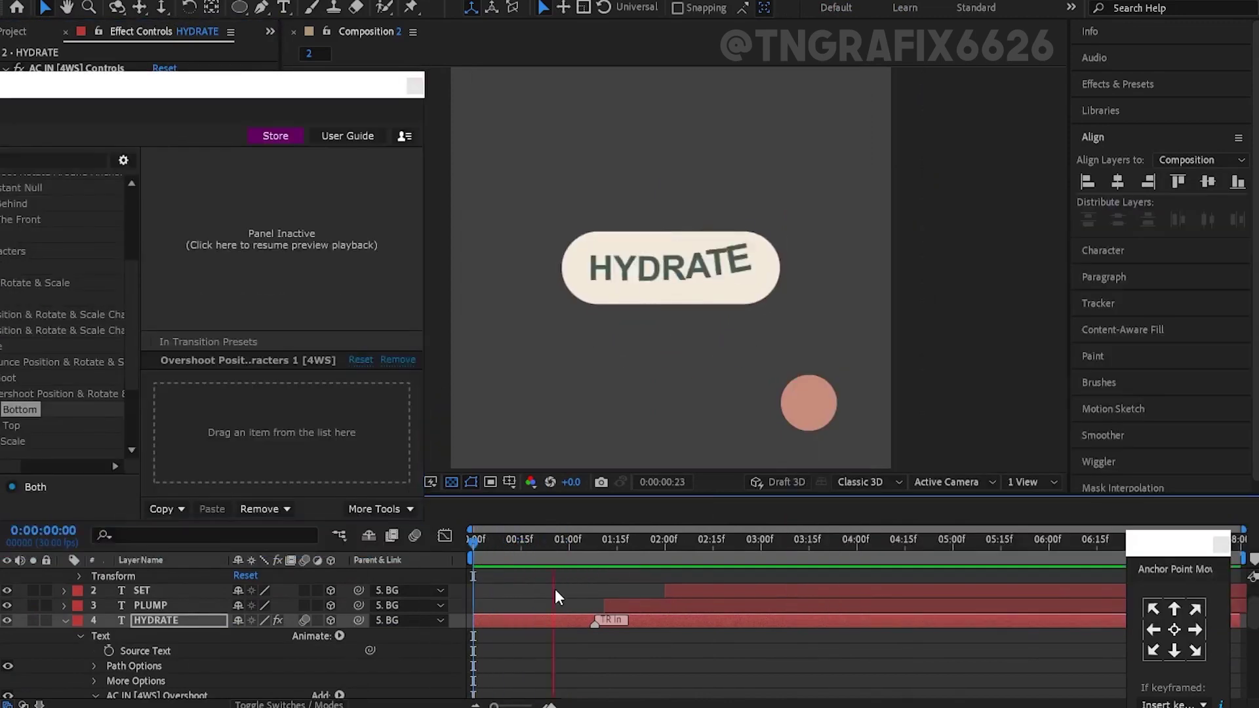
Replace HYDRATE's out transition with the Top variant of the Overshoot Position & Rotate & Scale Characters 1 preset
double_click(154, 401)
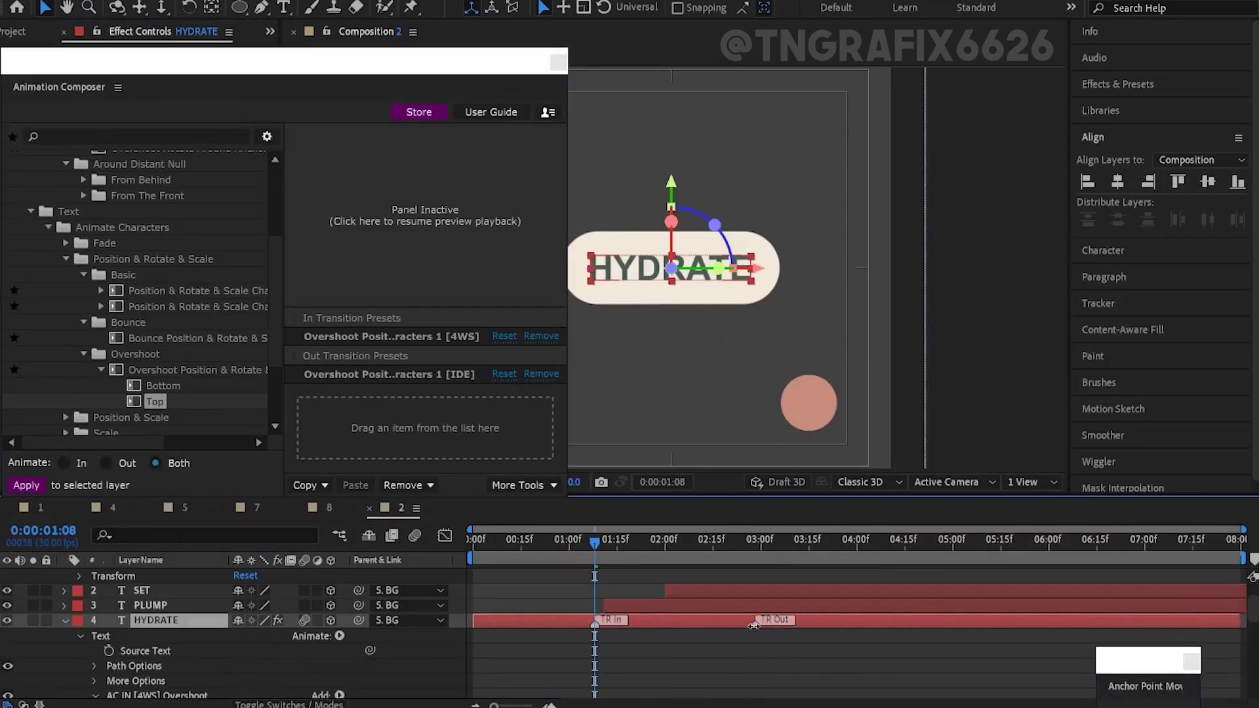
click(163, 386)
click(540, 373)
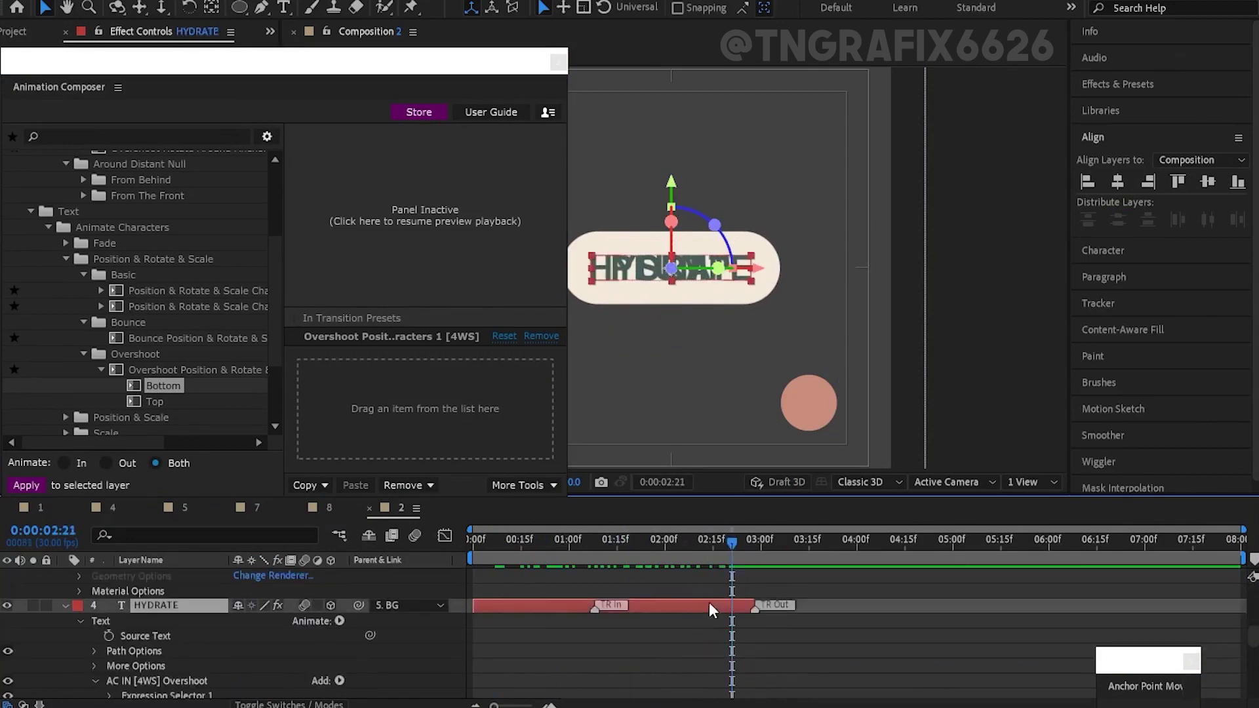
double_click(154, 401)
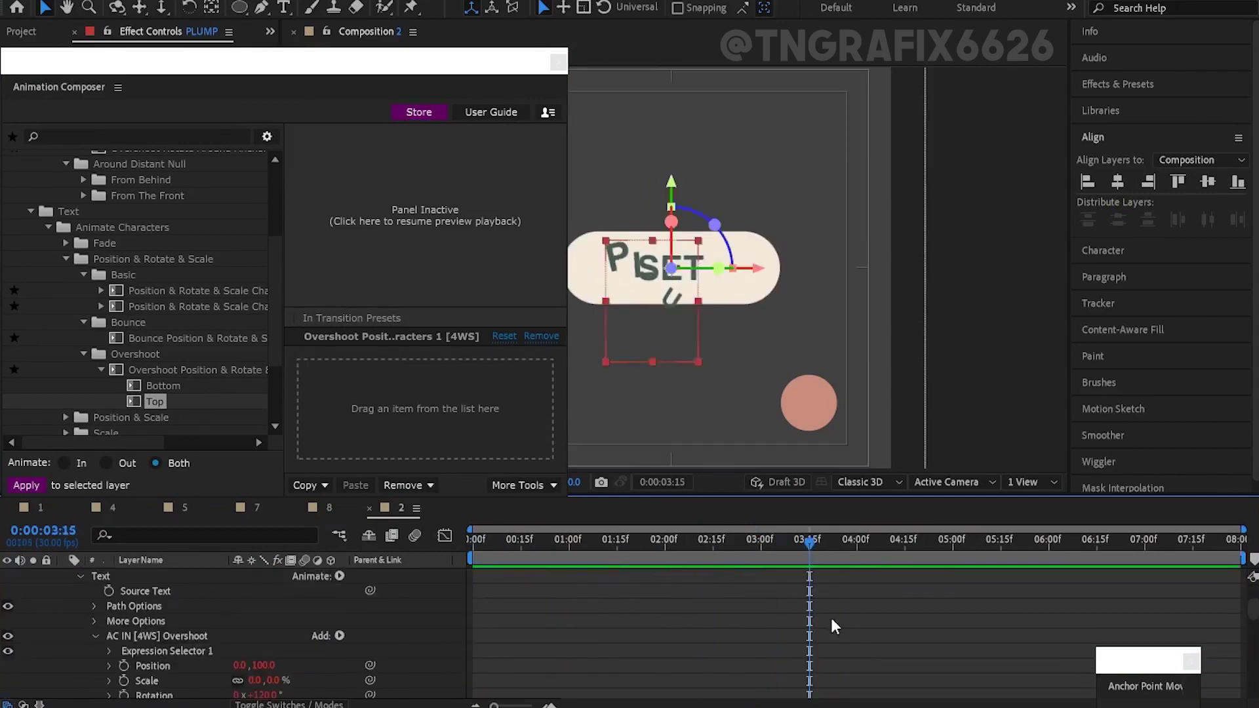
Shift the SET text layer to start at 0:00:04:08 and preview the text sequence from the beginning
scroll(787, 643, up, 3)
drag(728, 634, 945, 635)
key(Home)
key(space)
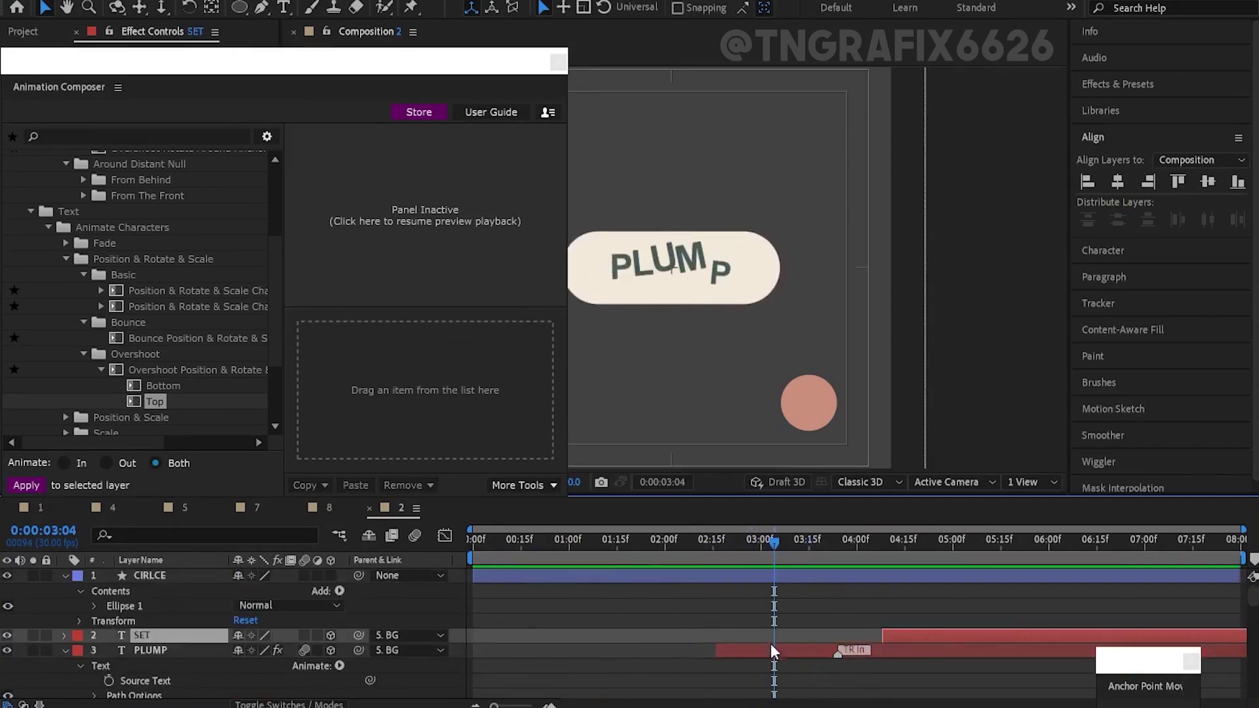
click(769, 643)
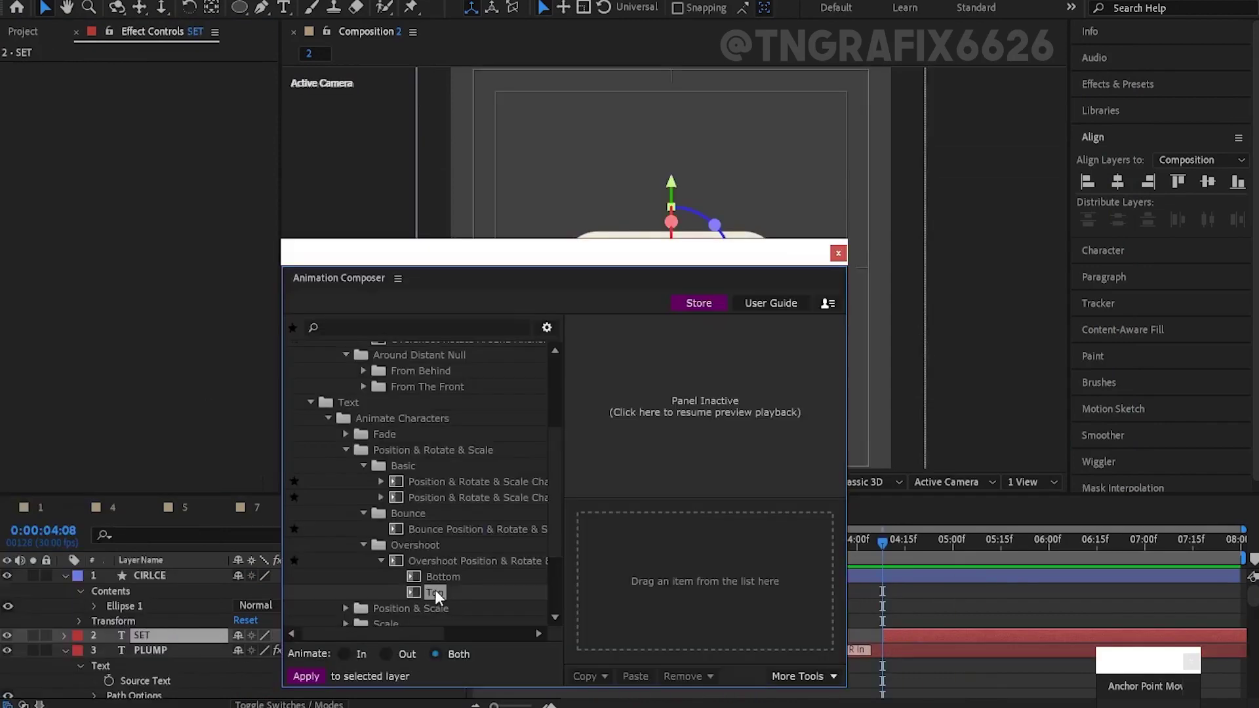
Apply the Top variant of the Overshoot Position & Rotate & Scale Characters 1 transition to SET and collapse the text layers' properties
double_click(433, 592)
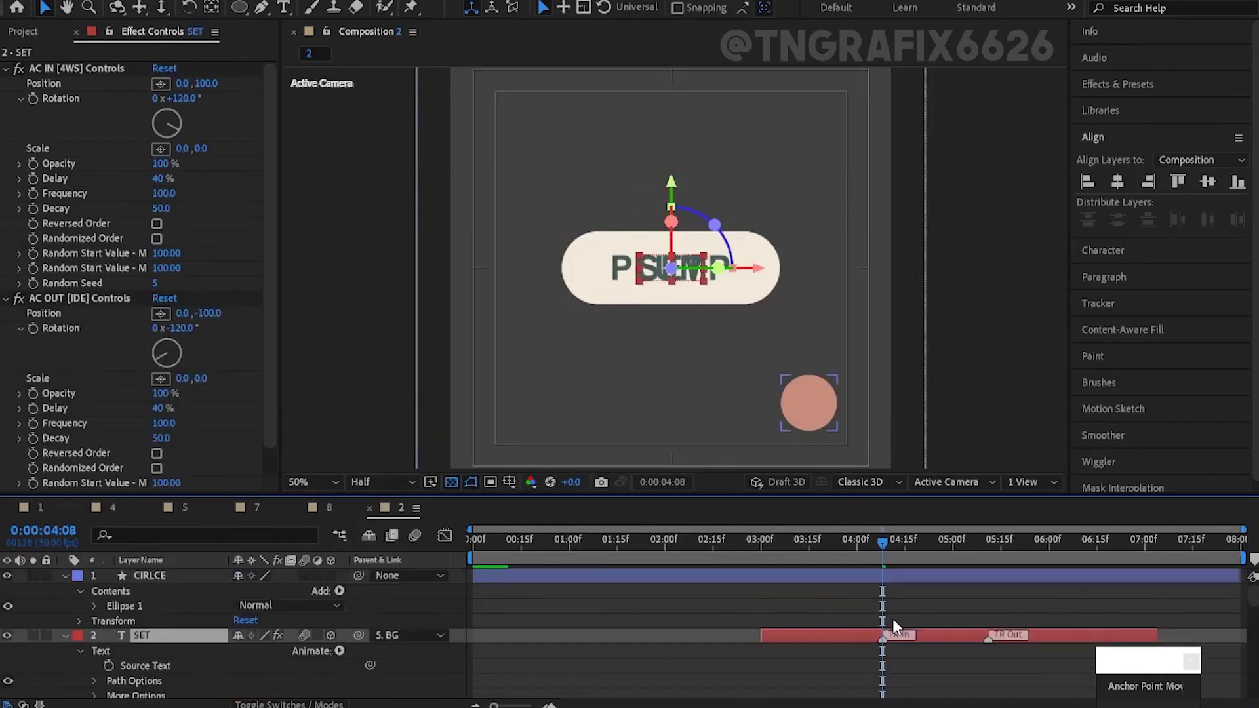
scroll(892, 619, down, 1)
click(64, 590)
click(64, 605)
click(66, 621)
Split the PLUMP layer at 0:00:05:23 and delete the remaining part
drag(883, 543, 757, 543)
drag(844, 543, 1026, 556)
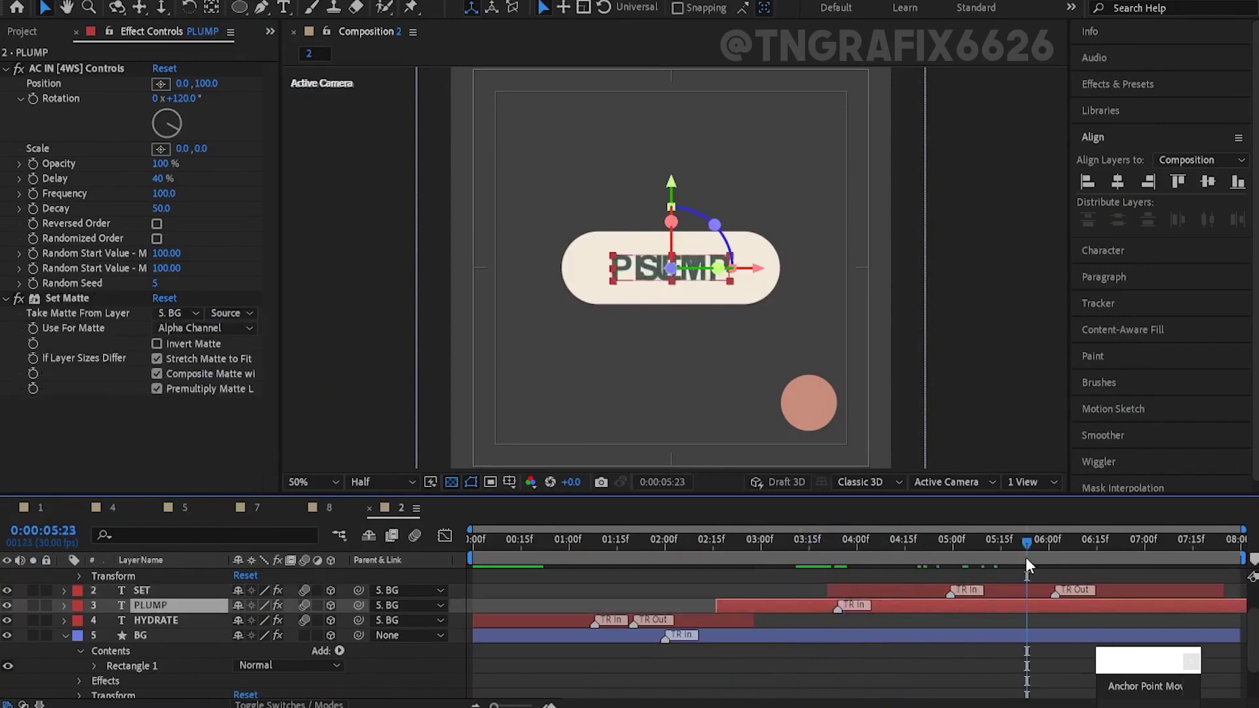
key(ctrl+shift+d)
key(Delete)
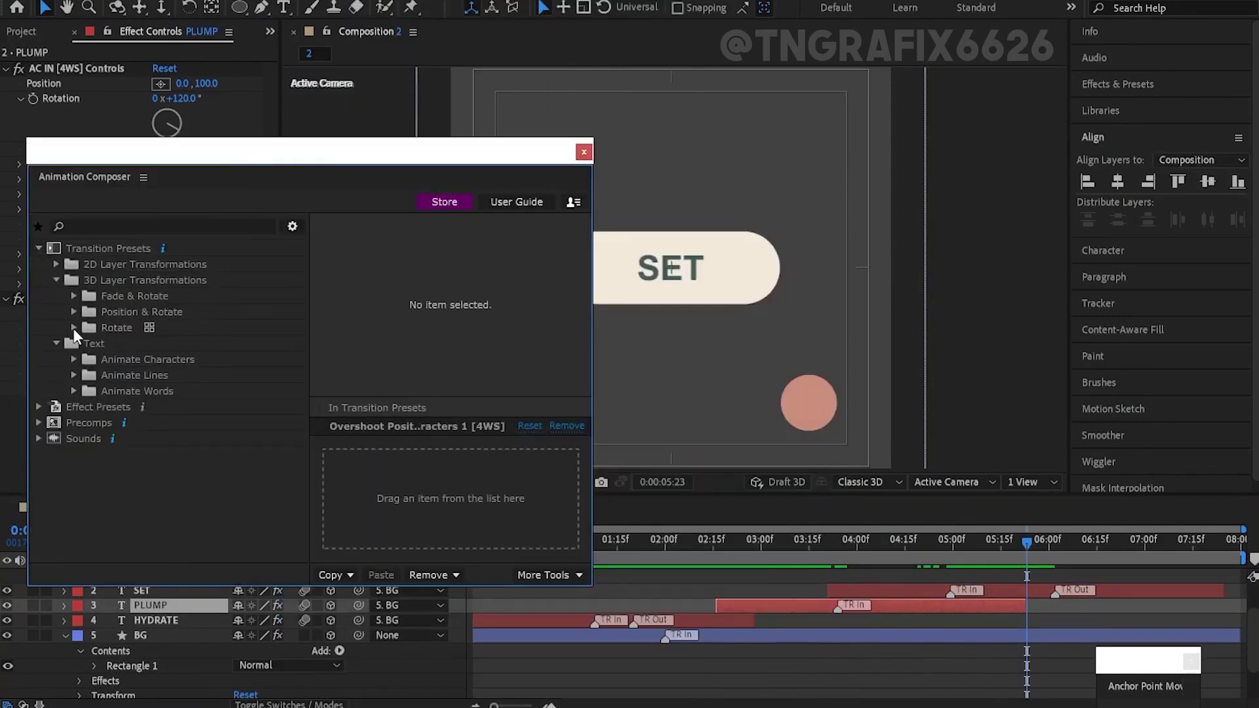
Apply the Top variant of the Overshoot Position & Rotate & Scale Characters 1 transition to PLUMP
click(73, 327)
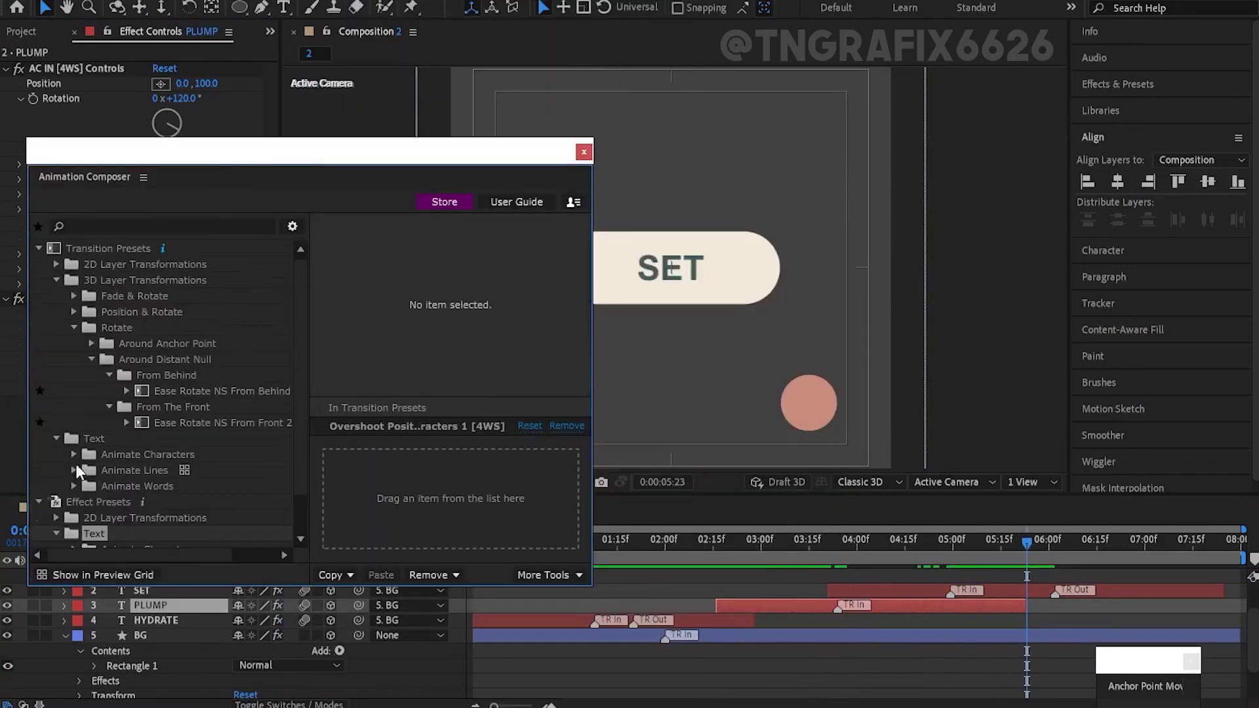
click(92, 343)
click(56, 280)
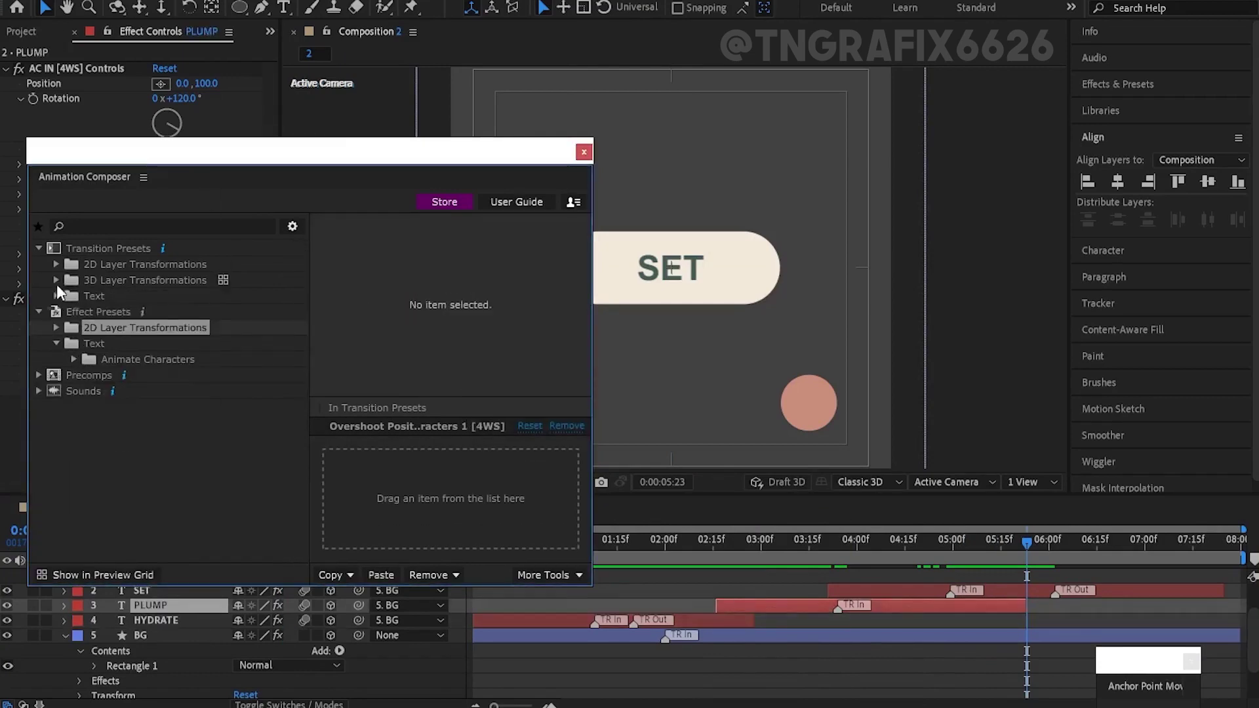
click(74, 311)
click(74, 407)
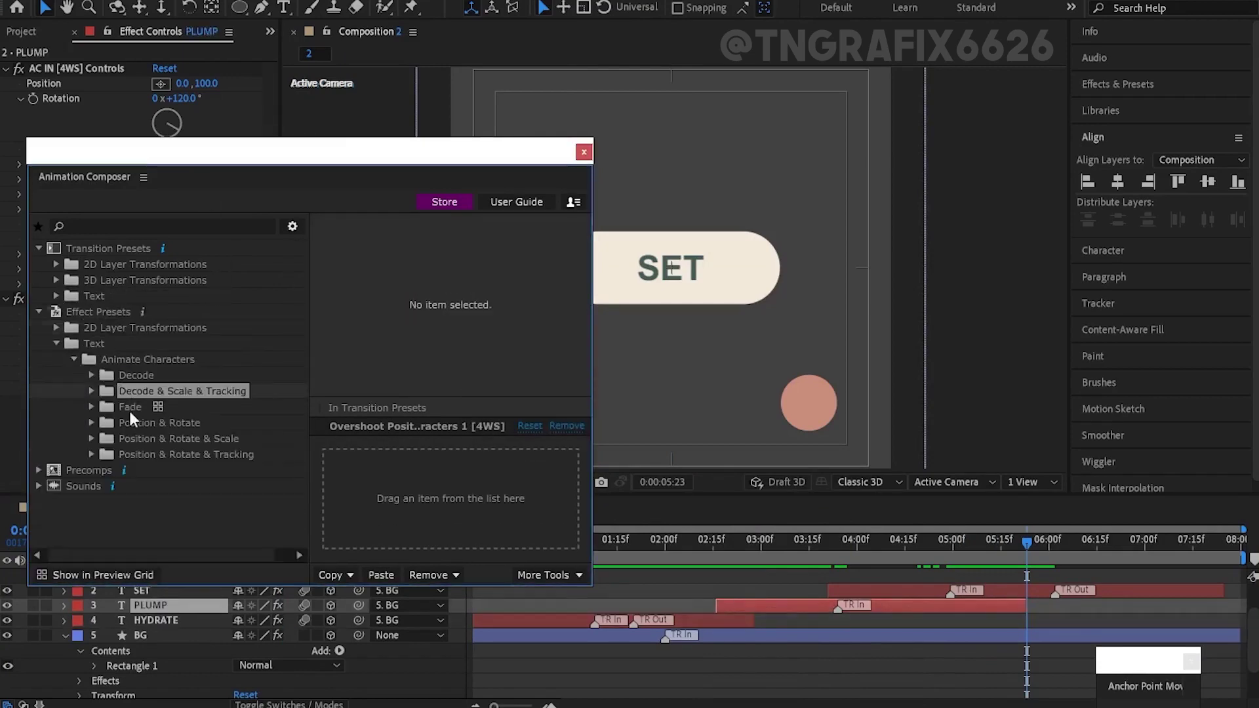
click(89, 342)
click(74, 327)
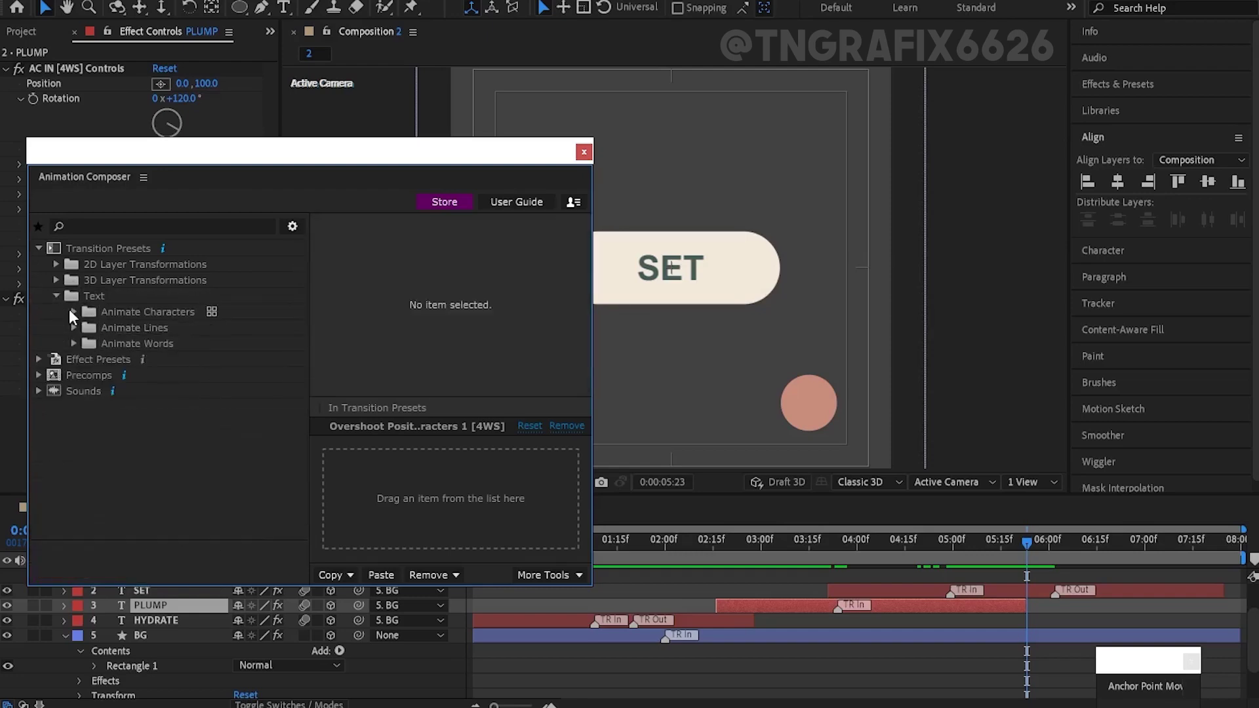
click(74, 311)
click(162, 359)
click(92, 391)
click(151, 454)
click(127, 454)
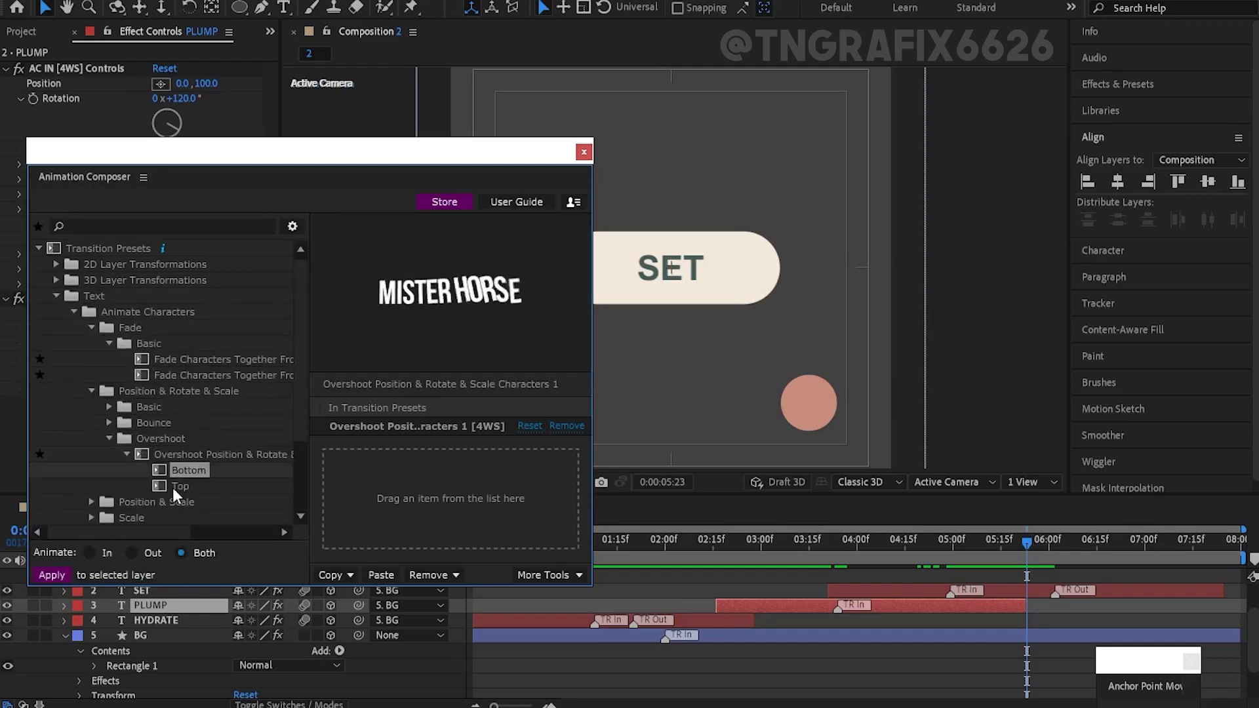
double_click(172, 487)
Shift the SET layer to start near the end of PLUMP and trim its end at 0:00:07:29
drag(841, 591, 1237, 542)
click(969, 544)
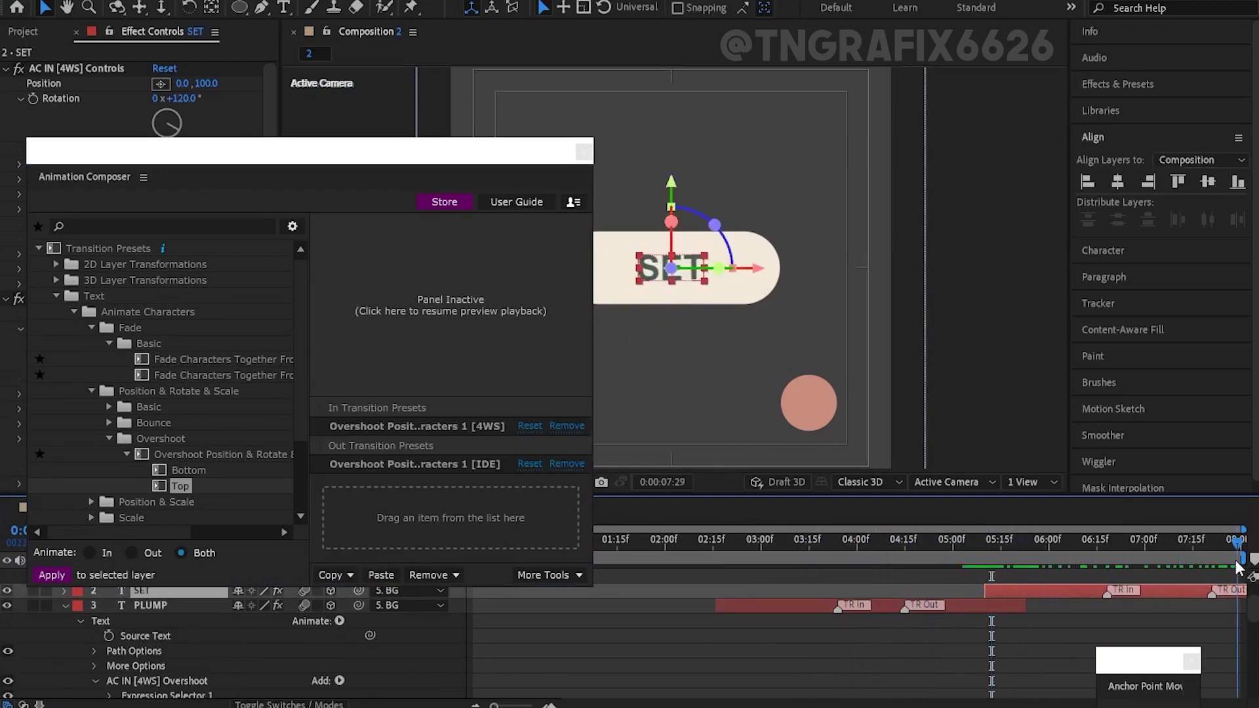
key(alt+bracketright)
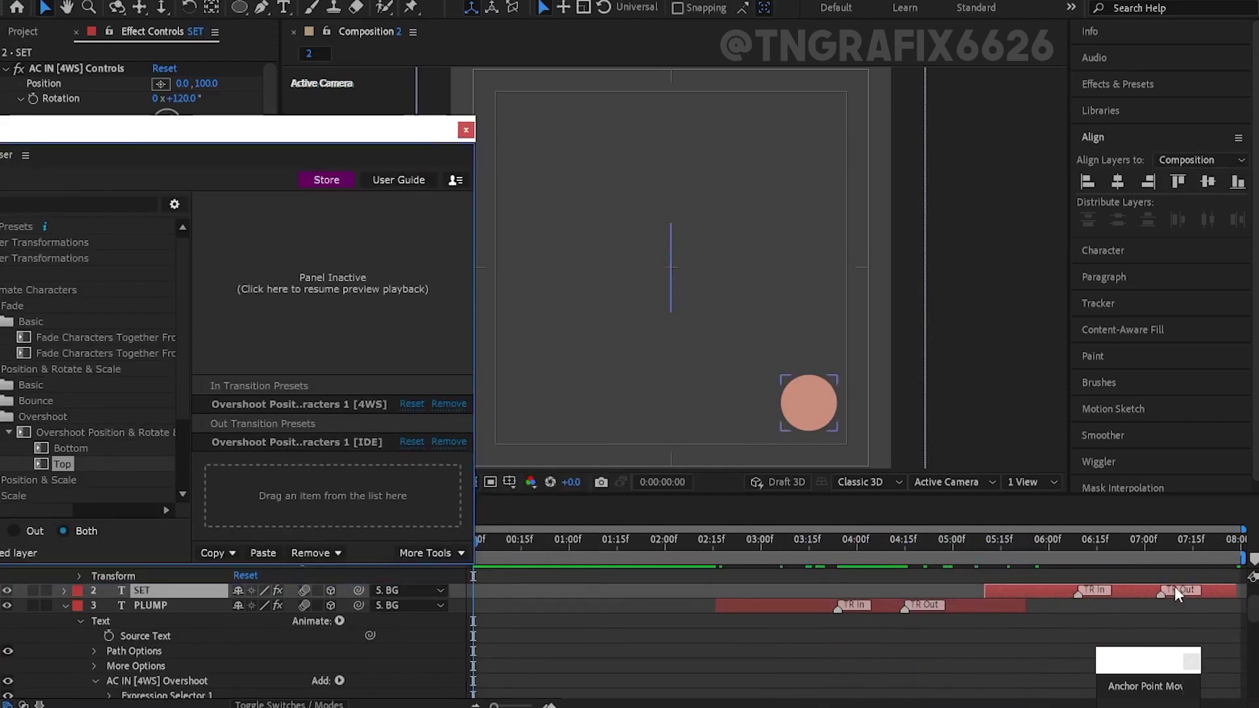
Remove SET's out transition, paste the copied effect onto the layer, and preview from the start
key(space)
drag(986, 543, 1098, 544)
click(150, 606)
click(143, 591)
key(ctrl+v)
key(Home)
drag(1155, 659, 1193, 303)
key(space)
key(space)
Scale the CIRLCE layer to 53% and place it by the badge's lower-right edge
click(808, 402)
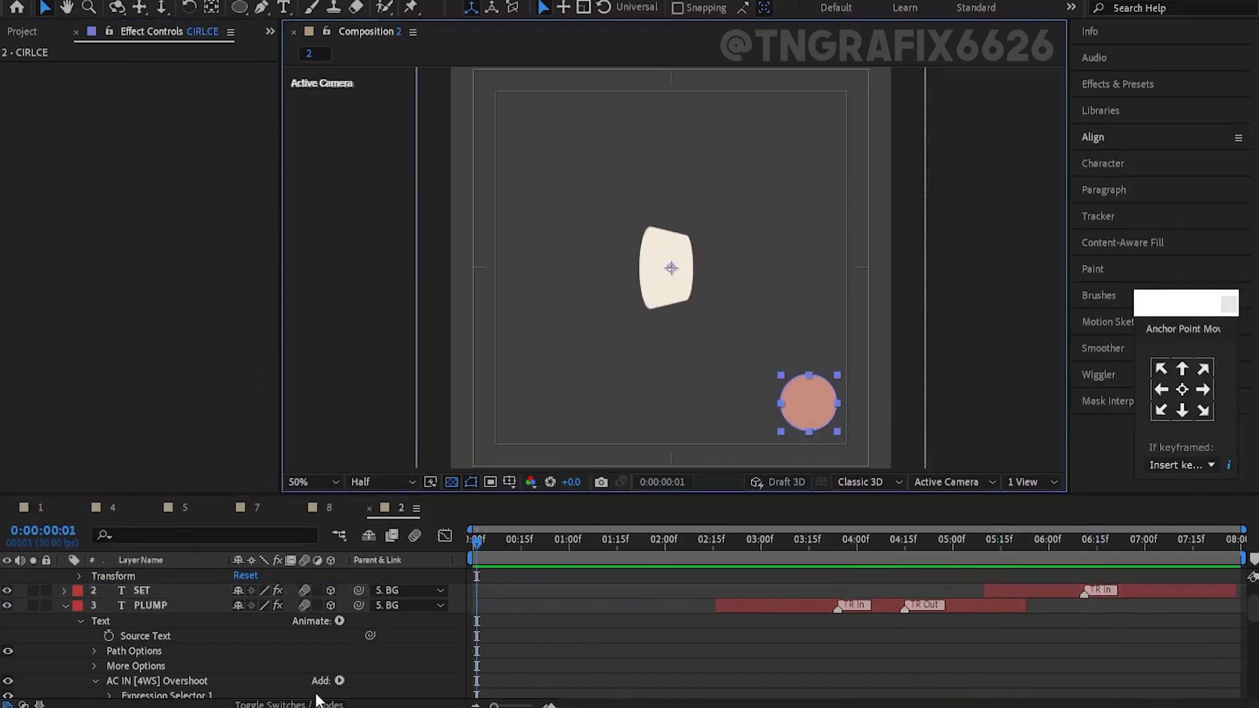
key(s)
click(748, 539)
Try the Bottom variant of the Overshoot Position & Rotate & Scale 4 transition on the CIRLCE layer
click(357, 0)
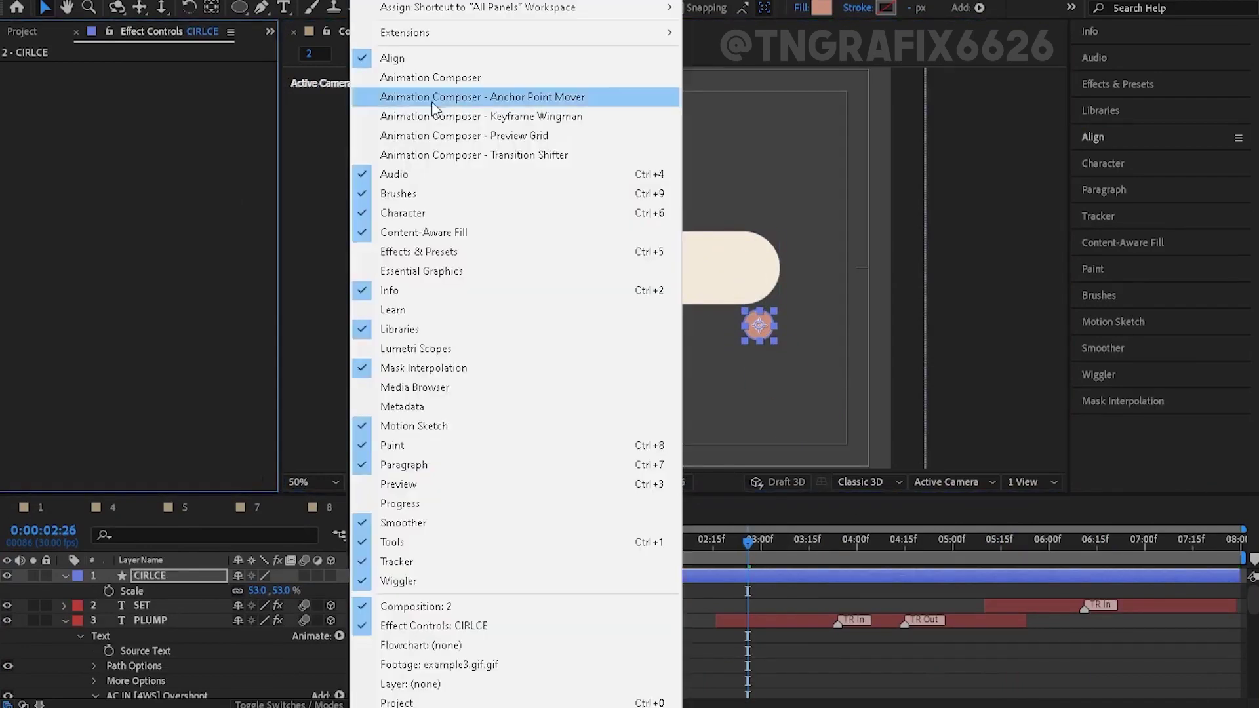
click(459, 77)
click(407, 255)
click(427, 286)
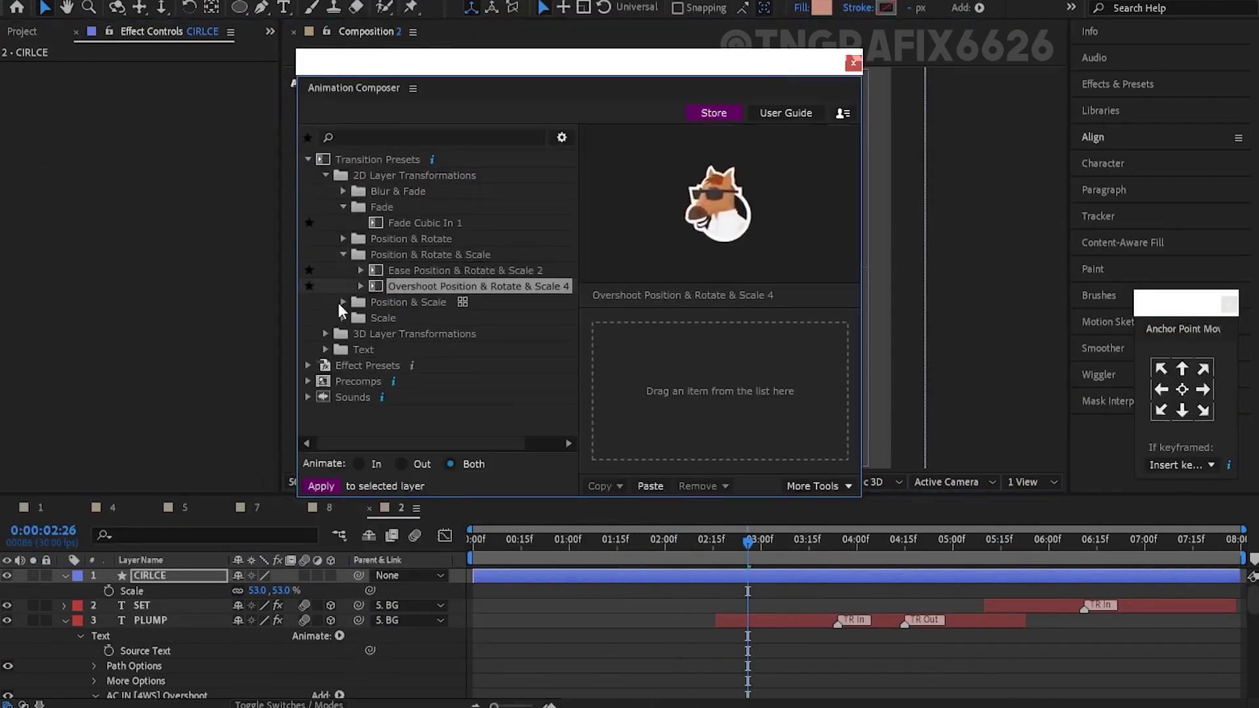
click(342, 302)
click(360, 286)
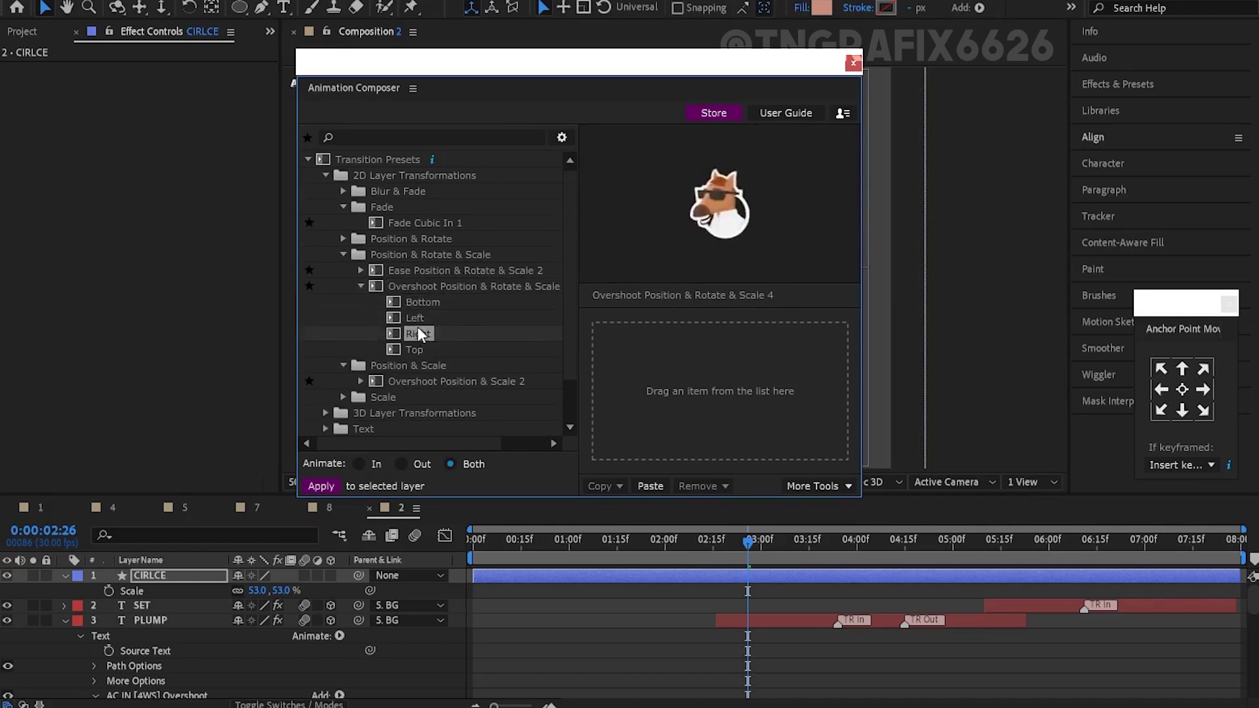
drag(459, 62, 192, 89)
click(147, 330)
double_click(152, 329)
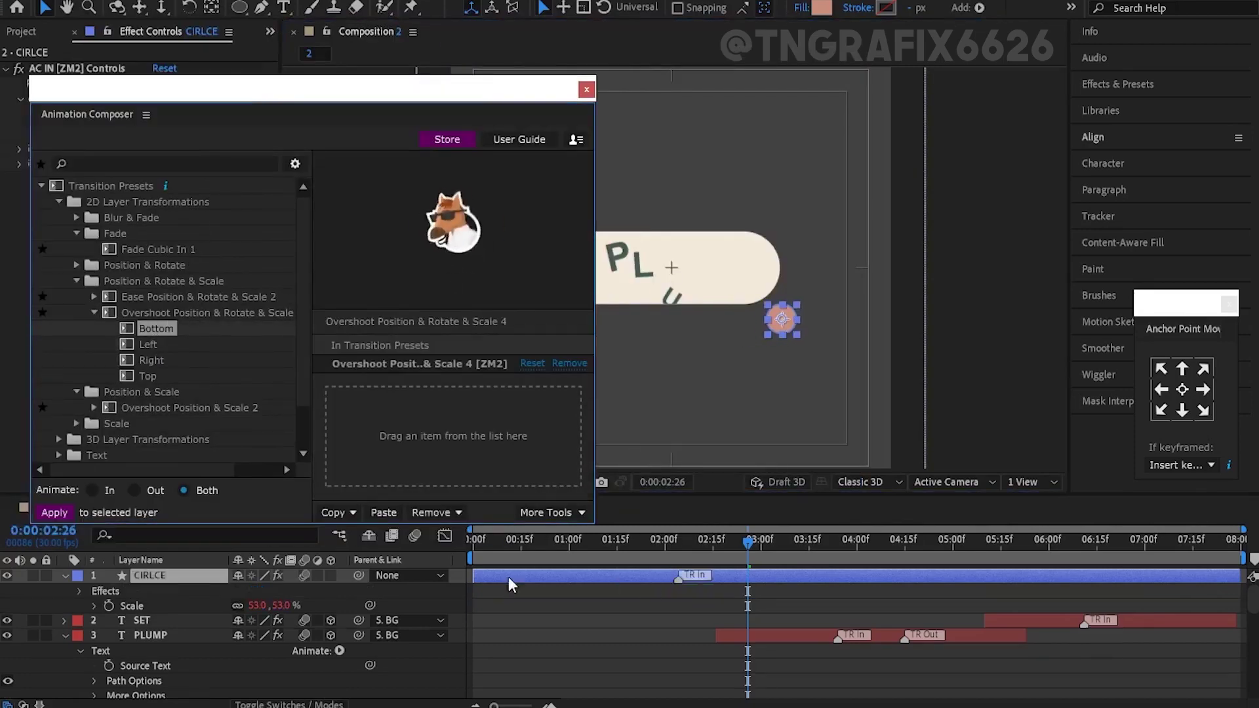
Start the CIRLCE layer at 0:00:00:22 and parent it to the BG layer
mouse_move(509, 576)
mouse_down()
mouse_move(644, 557)
mouse_move(543, 558)
mouse_up()
key(space)
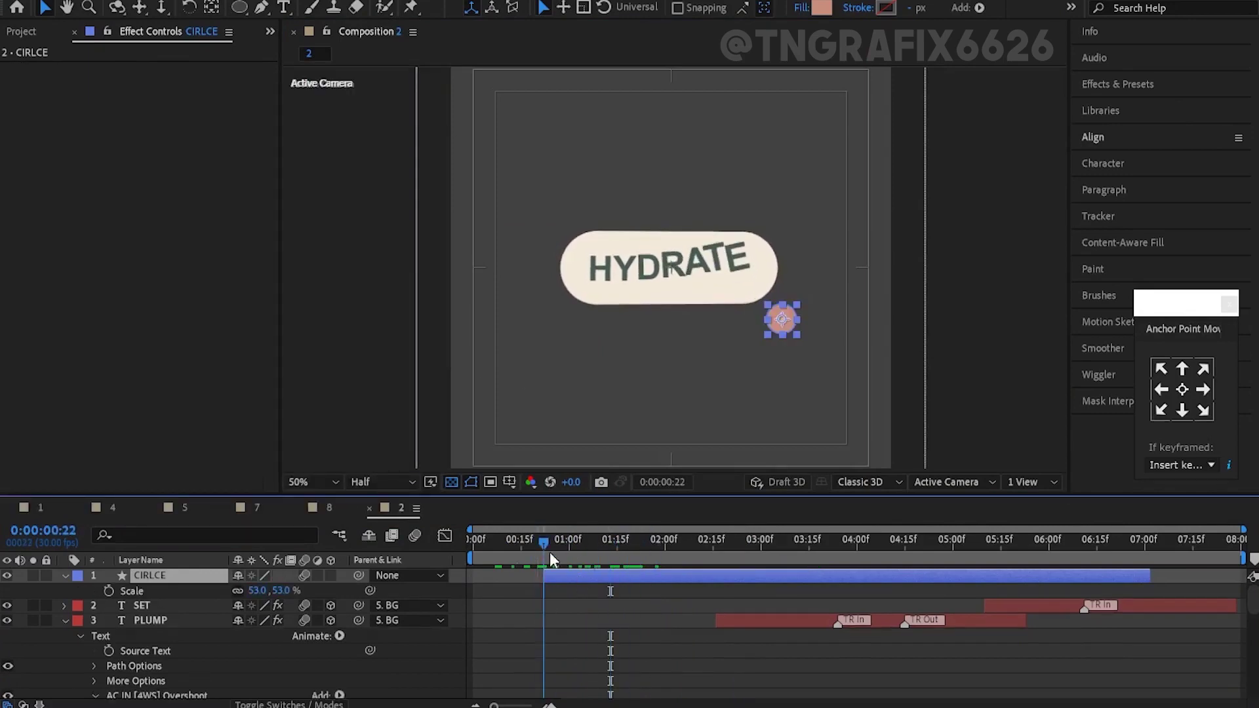
drag(358, 575, 179, 685)
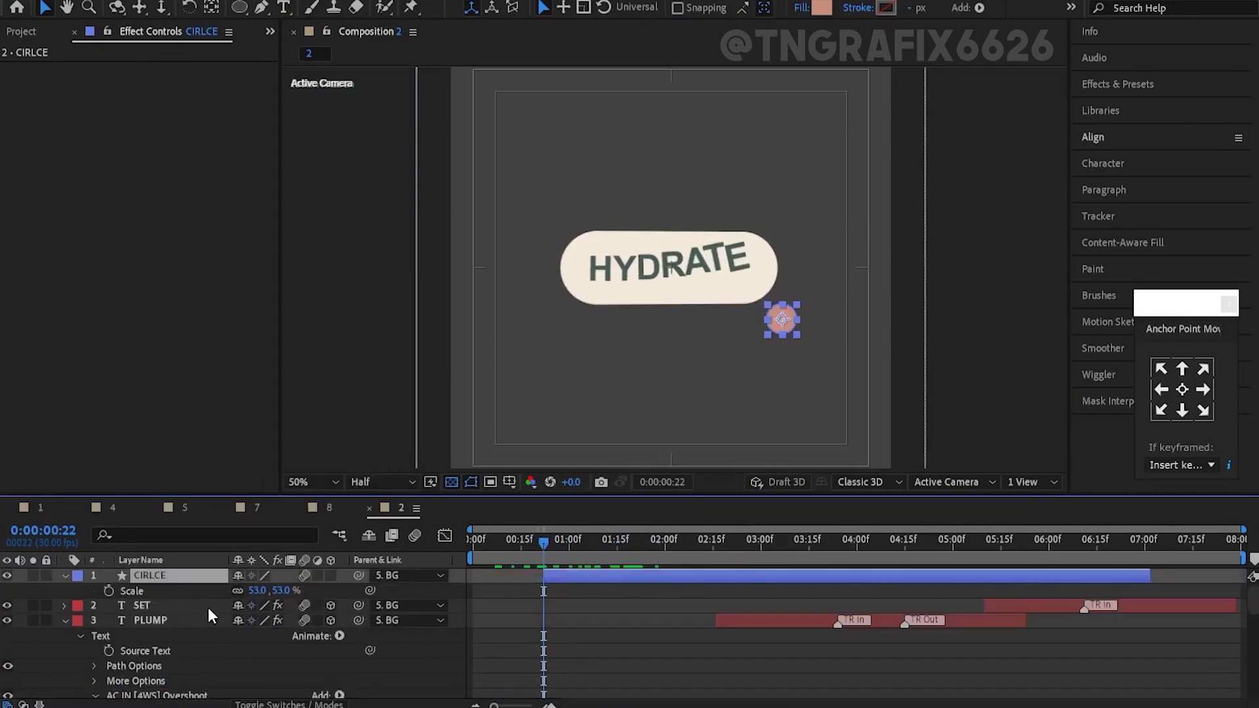
drag(473, 575, 543, 575)
Make CIRLCE 3D and keyframe its position from 4.3, 6.2, 29.3 at 0:00:00:22 to 250.0, 118.9, 0.0
key(p)
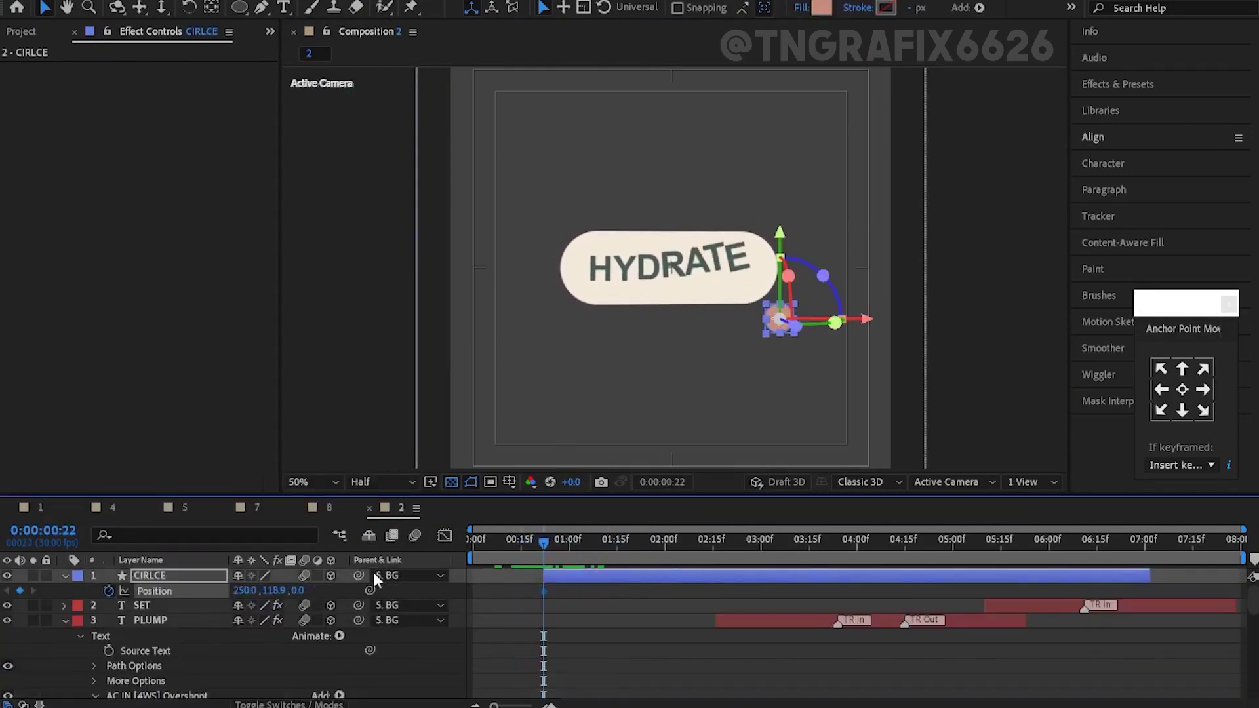
scroll(725, 256, up, 2)
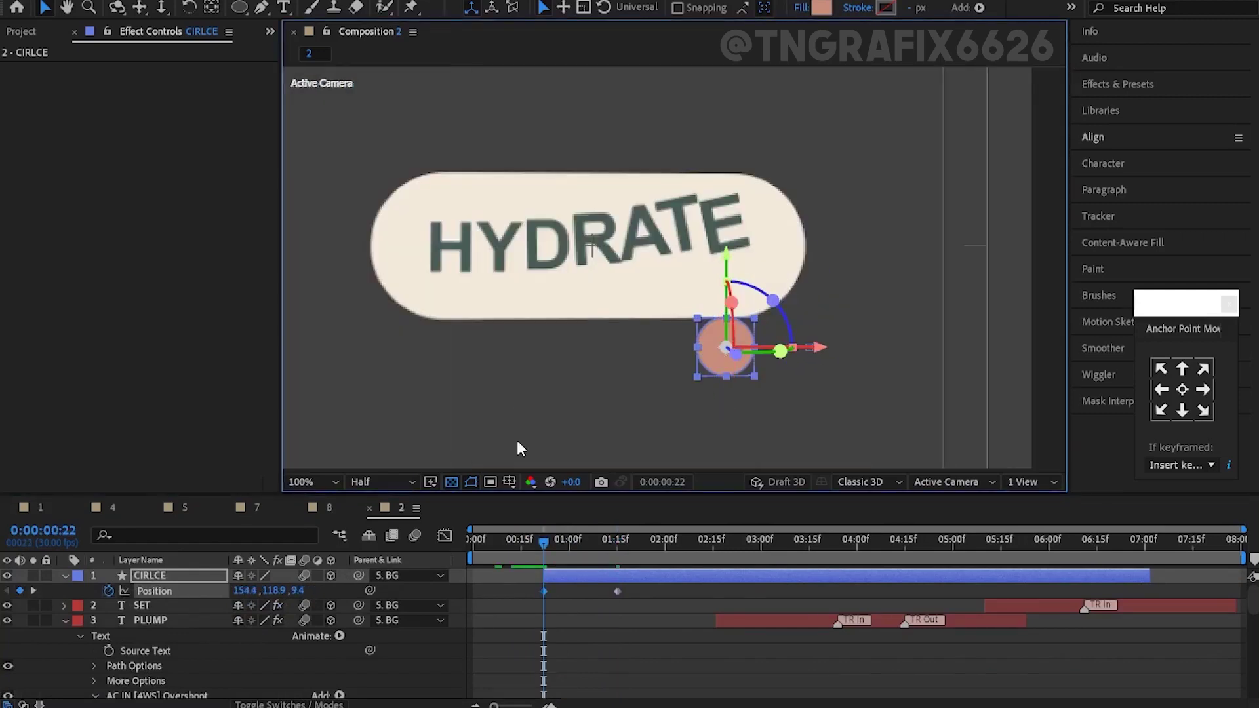
drag(281, 592, 697, 621)
Add the nearest-keyframe bounce expression with amp, freq and decay variables to CIRLCE's Position and look through its code
alt+click(109, 591)
text(n = 0; if (numKeys > 0){ n = nearestKey(time).index; if (key(n).time > time){ n--; } } if (n == 0){ t = 0; }else{ t = time- key(n).time; } if (n > 0 && t < 1){ v = velocityAtTime(key(n).time - thisComp.frameDuration/10); amp = .04; freq = 2; decay = 2.0; value + v*amp*Math.sin(freq*t*2*Math.PI)/Math.exp(decay*t); }else{ value; })
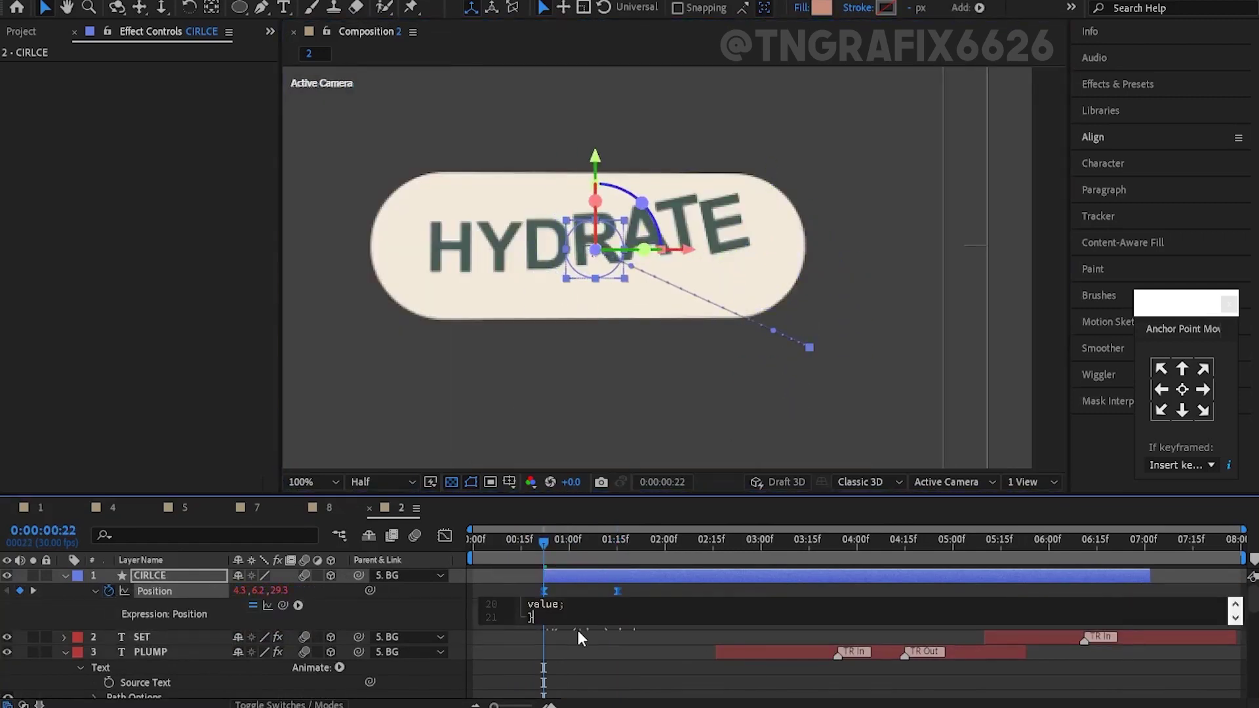
drag(577, 630, 577, 701)
drag(544, 541, 521, 592)
click(599, 638)
scroll(600, 637, down, 2)
scroll(577, 649, down, 2)
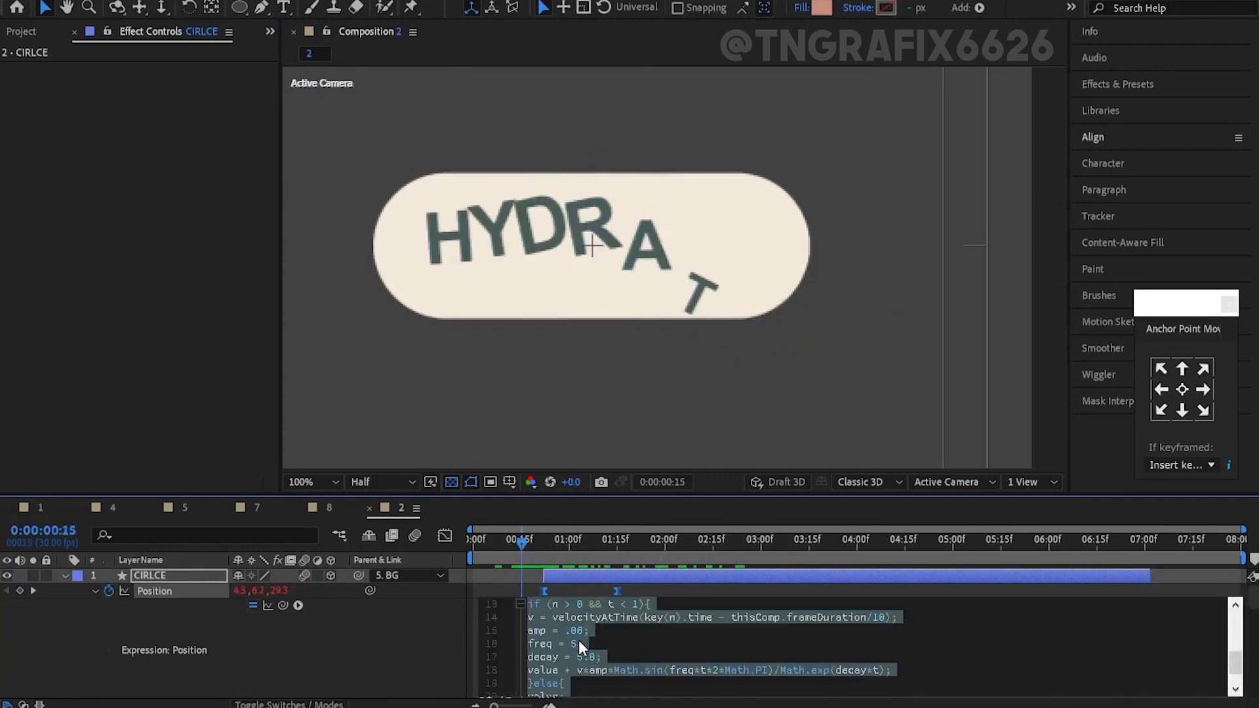
scroll(589, 664, up, 4)
scroll(588, 664, down, 4)
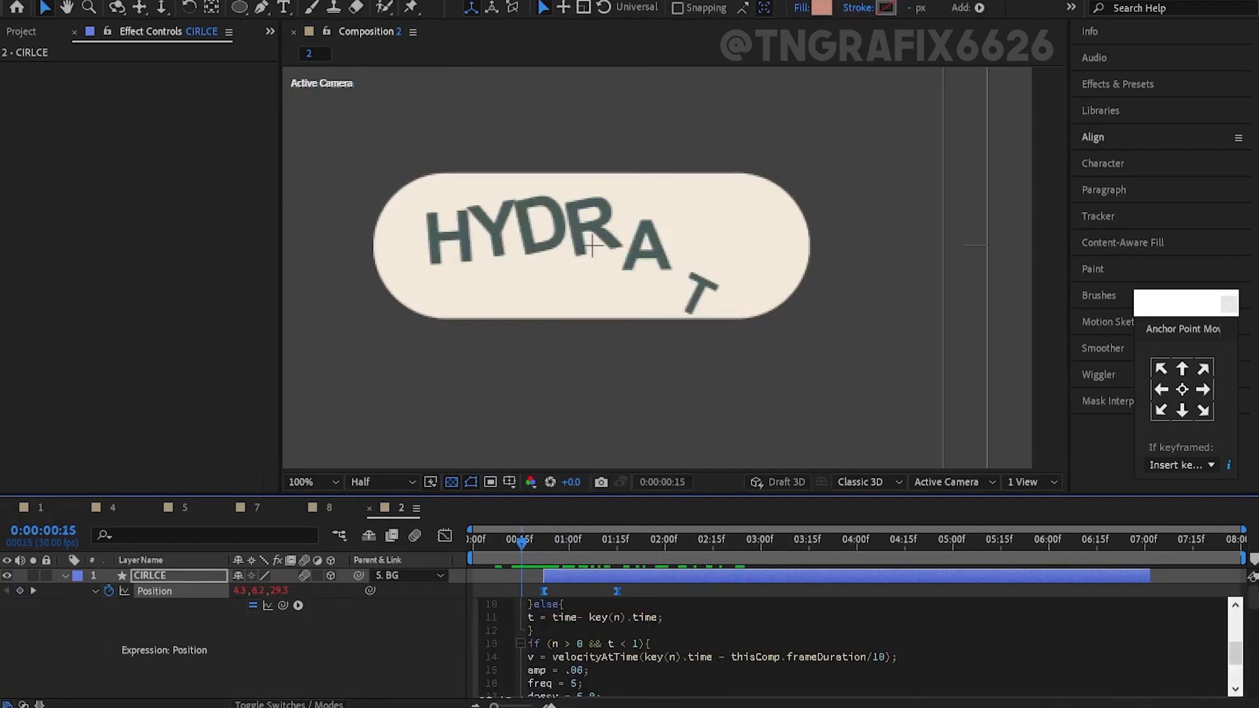
click(569, 630)
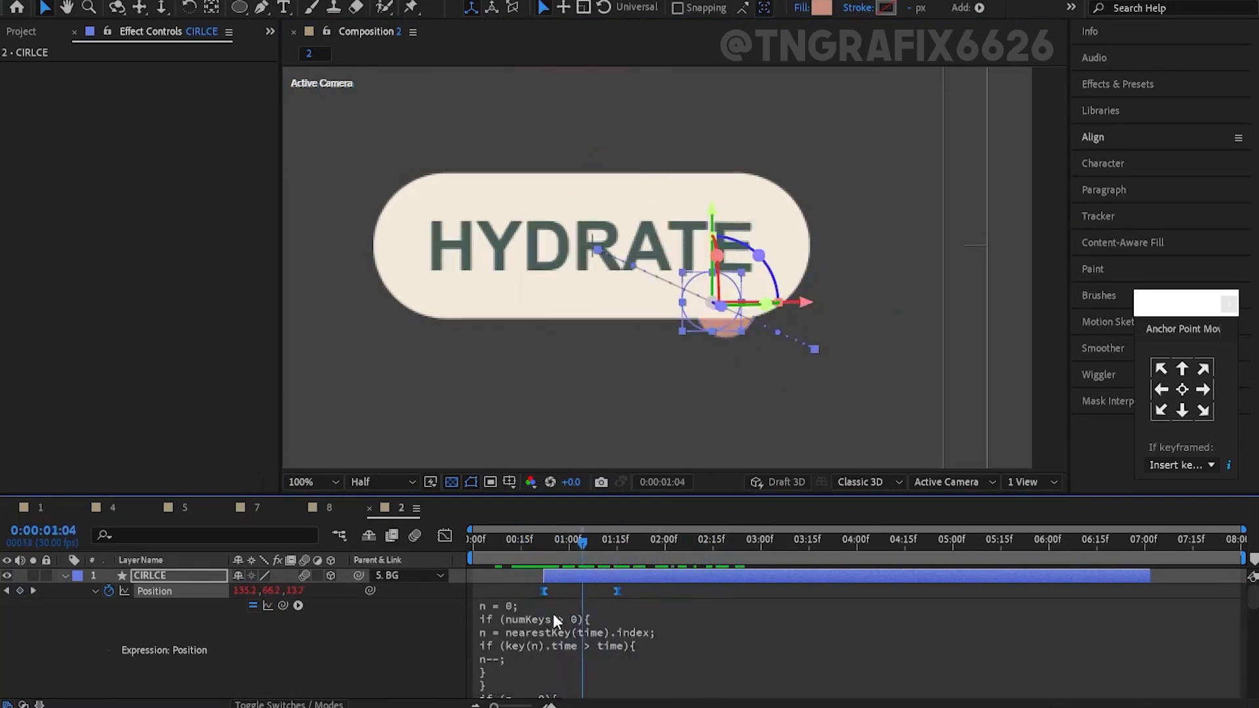
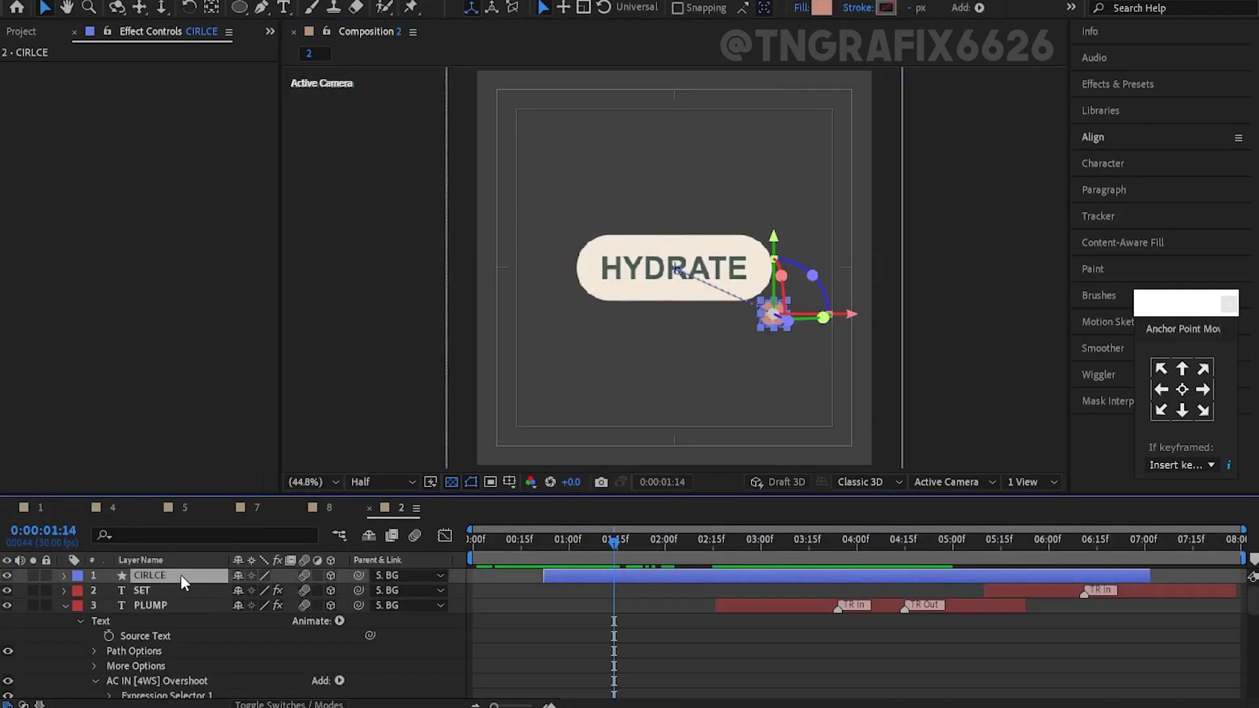
Try adding a position keyframe that moves the circle back toward the centre of the badge
key(p)
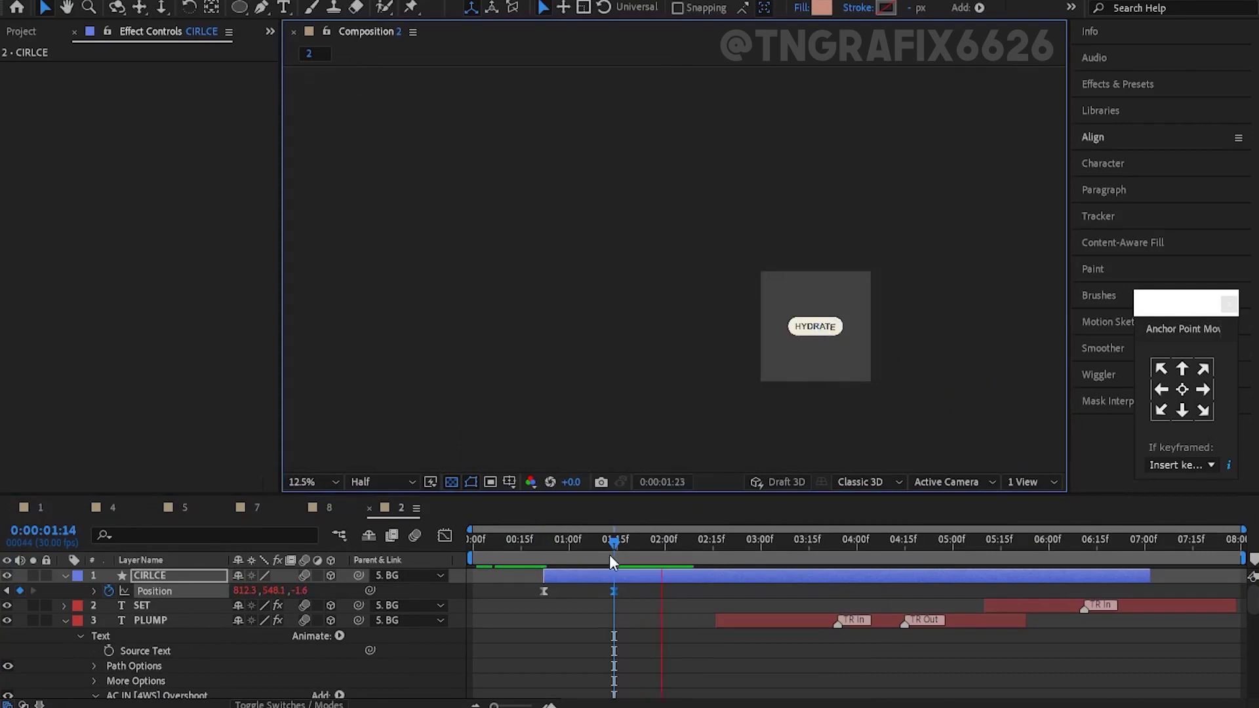
drag(609, 555, 553, 556)
scroll(593, 559, up, 3)
scroll(863, 346, up, 3)
drag(640, 550, 697, 550)
click(494, 590)
scroll(771, 317, up, 1)
drag(767, 316, 647, 260)
Move the CIRLCE layer directly below the BG shape layer in the stack and check it at 0:00:01:14
drag(170, 576, 627, 686)
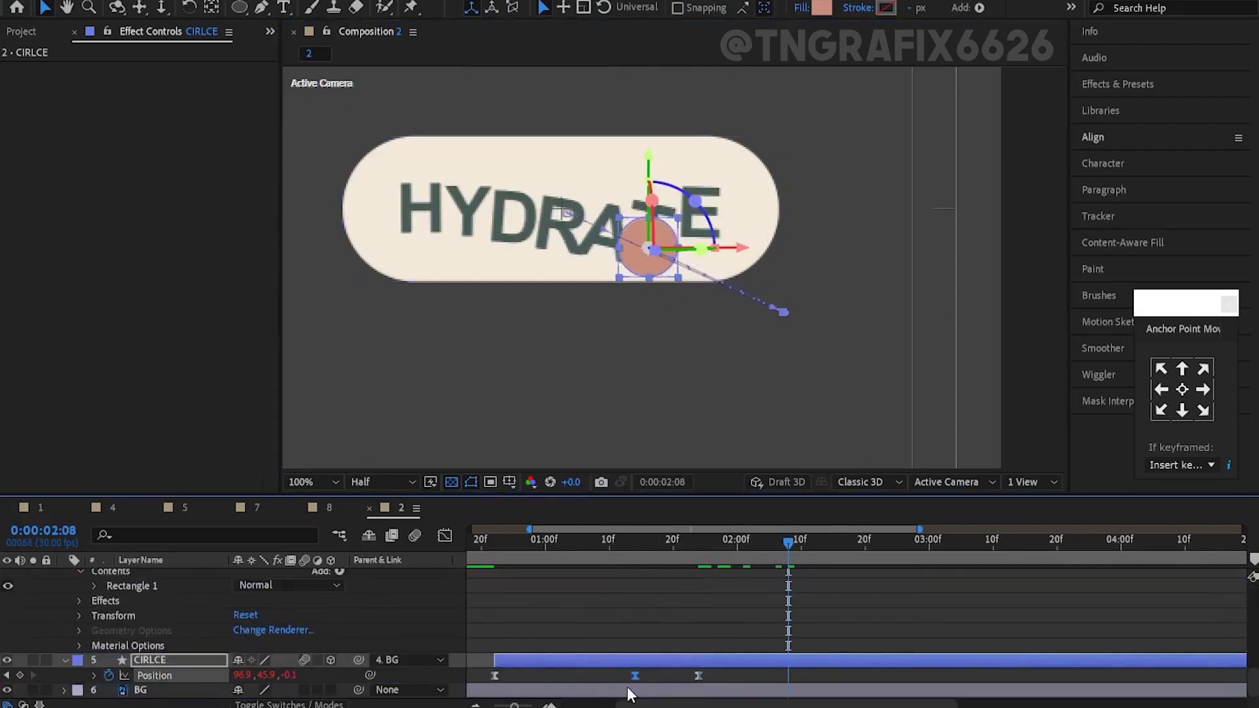
key(Home)
key(comma)
drag(588, 544, 755, 623)
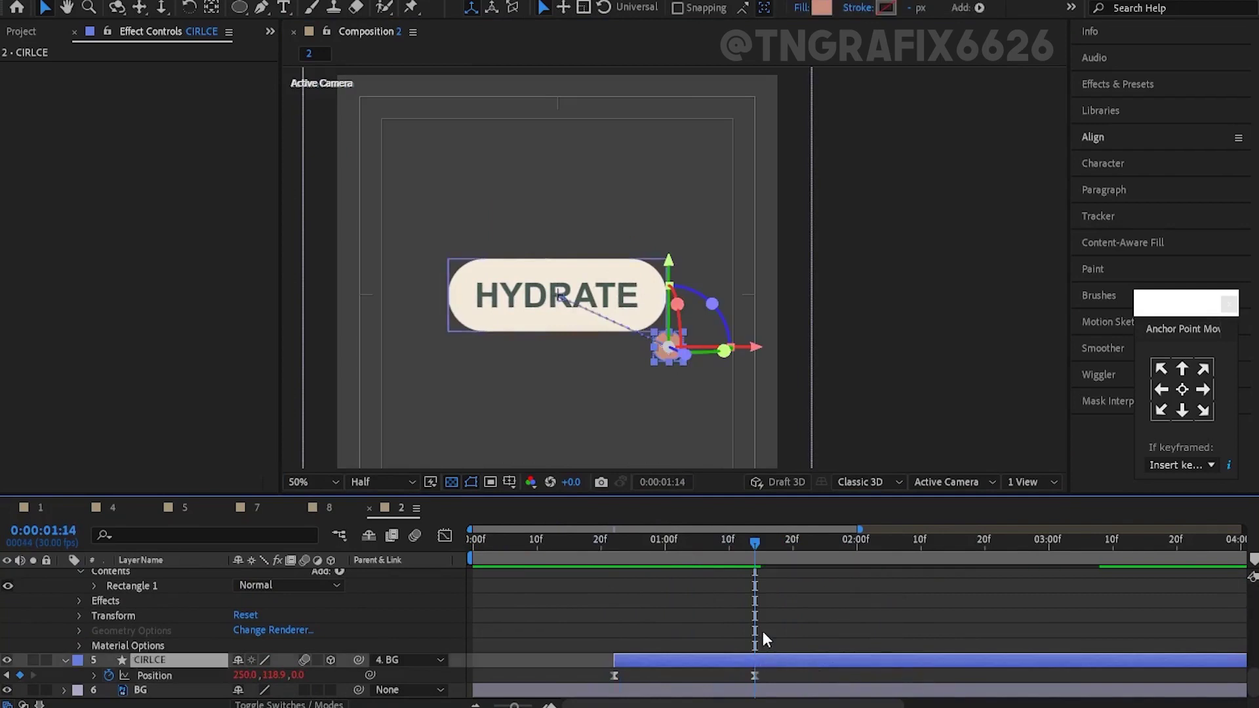
Duplicate the CIRLCE layer and scale the copy to 32%
key(ctrl+d)
key(s)
scroll(660, 348, up, 3)
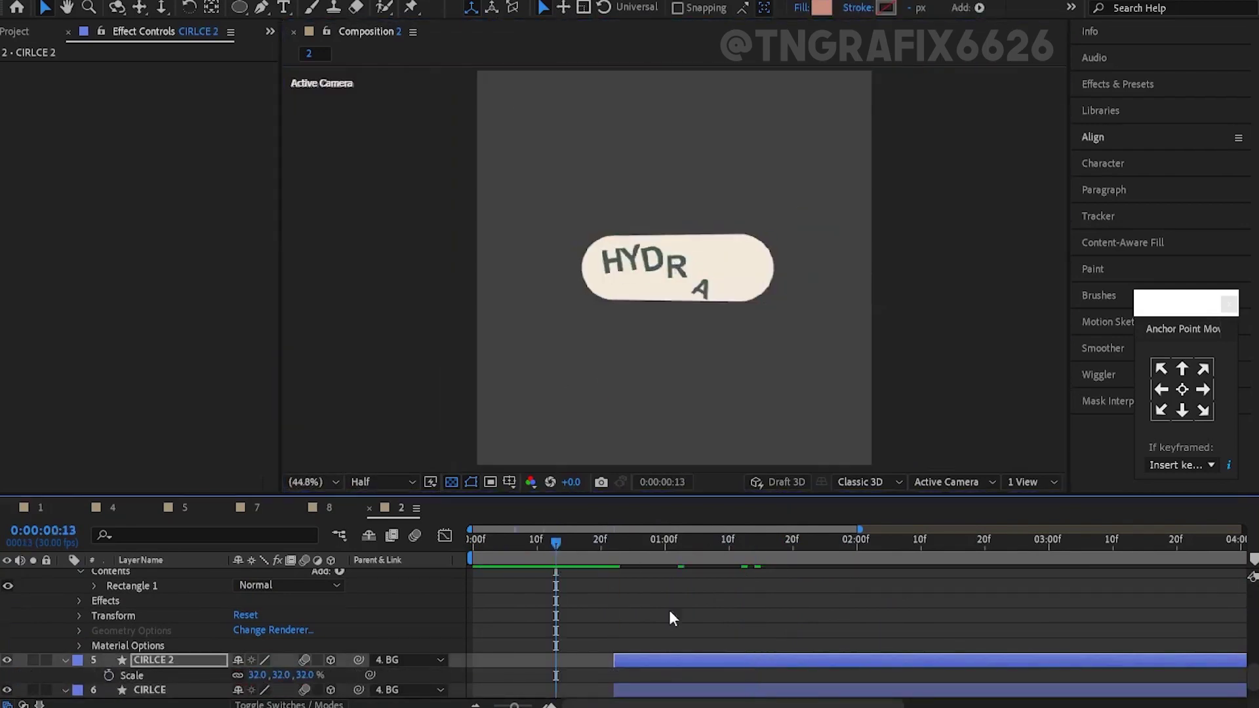
click(713, 658)
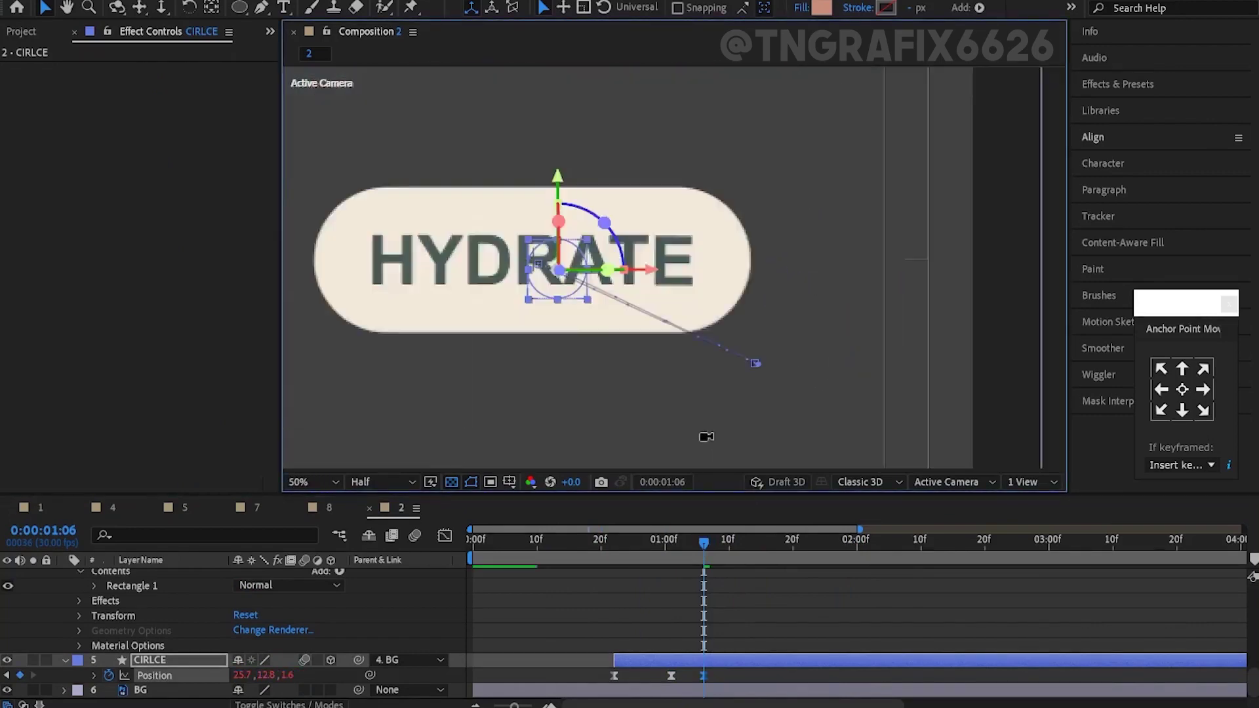
Add a fourth Position keyframe to CIRLCE and respace its bounce keyframes, placing the third at about 0:00:01:12
drag(760, 548, 670, 547)
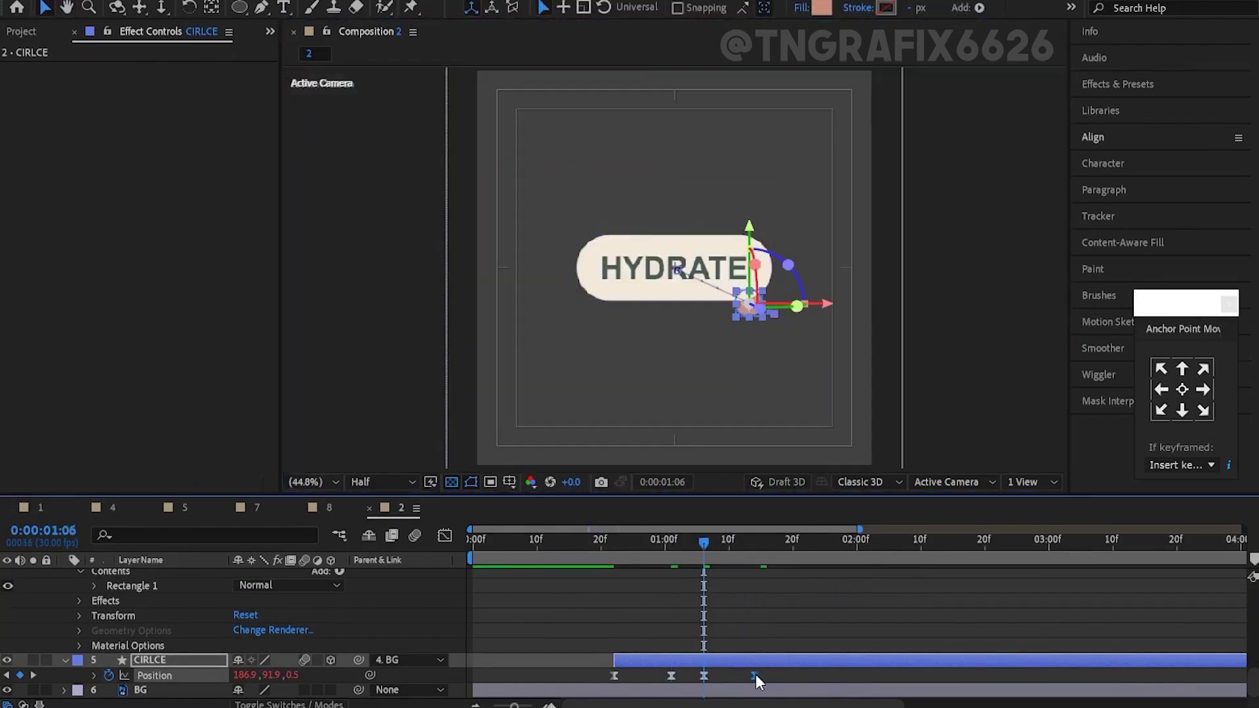
drag(704, 542, 691, 568)
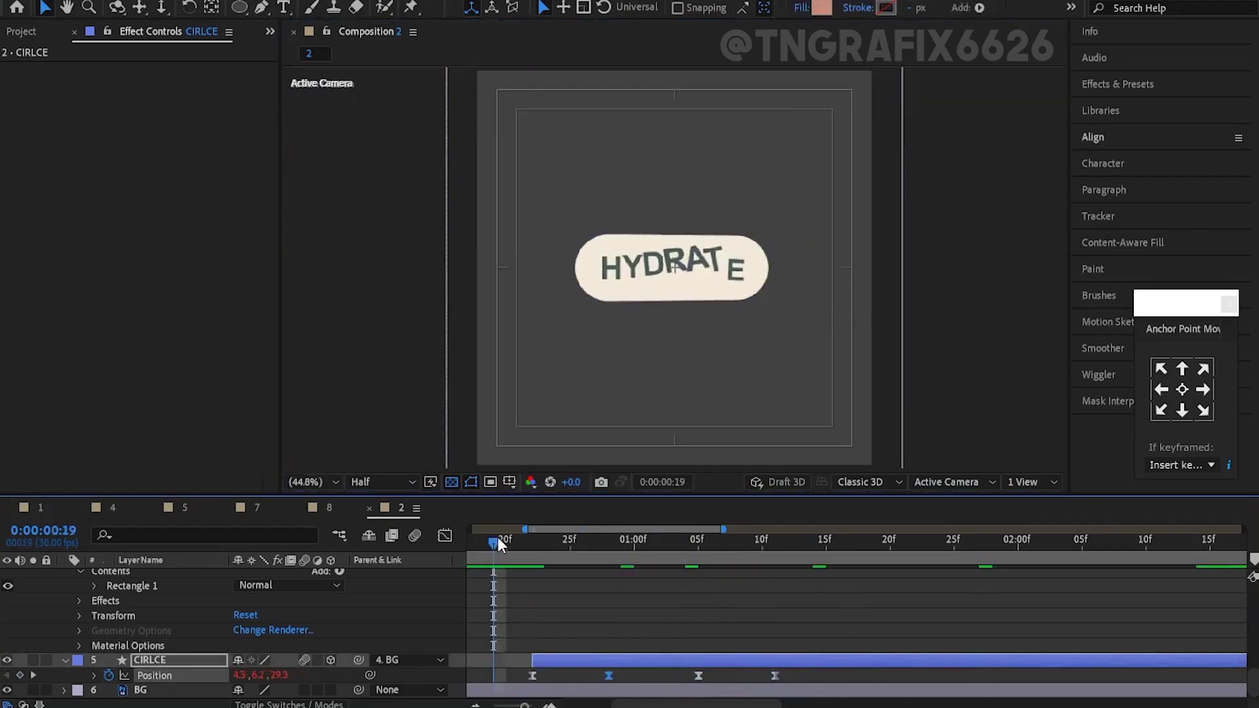
click(534, 548)
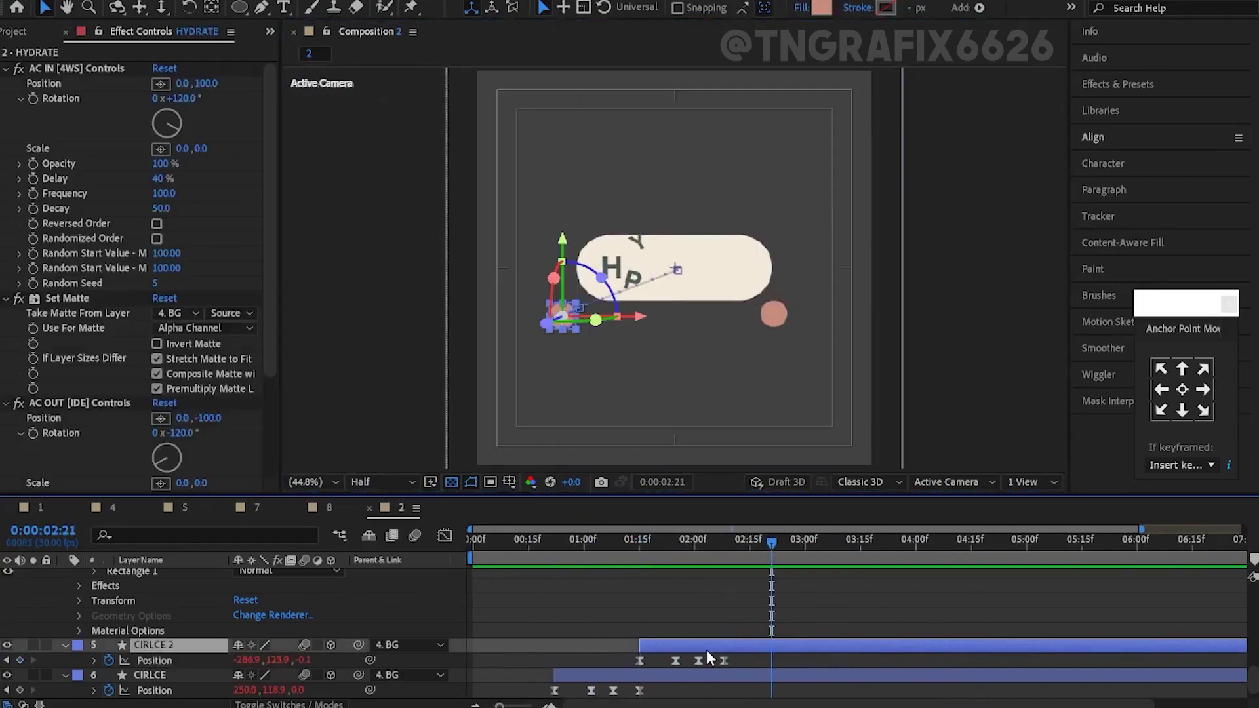
drag(613, 676, 628, 676)
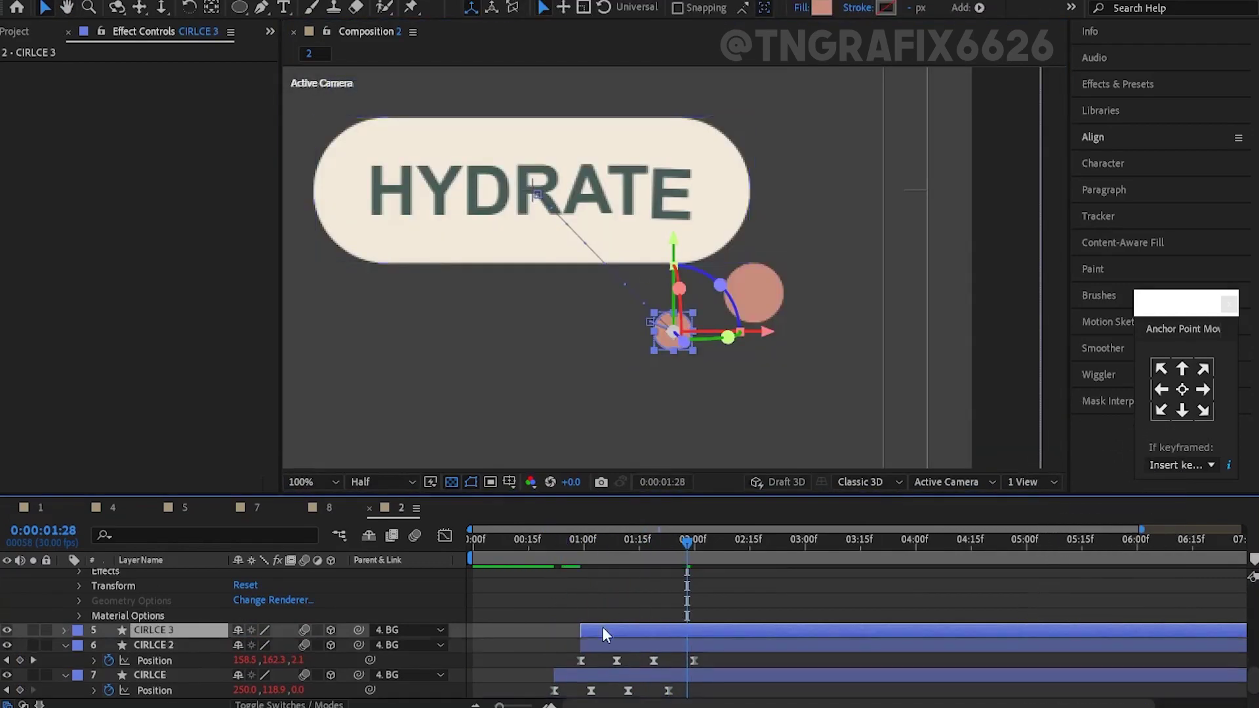
Offset CIRLCE 3 a few frames after CIRLCE 2 and move its last three Position keyframes closer to the badge's right end
drag(602, 627, 642, 639)
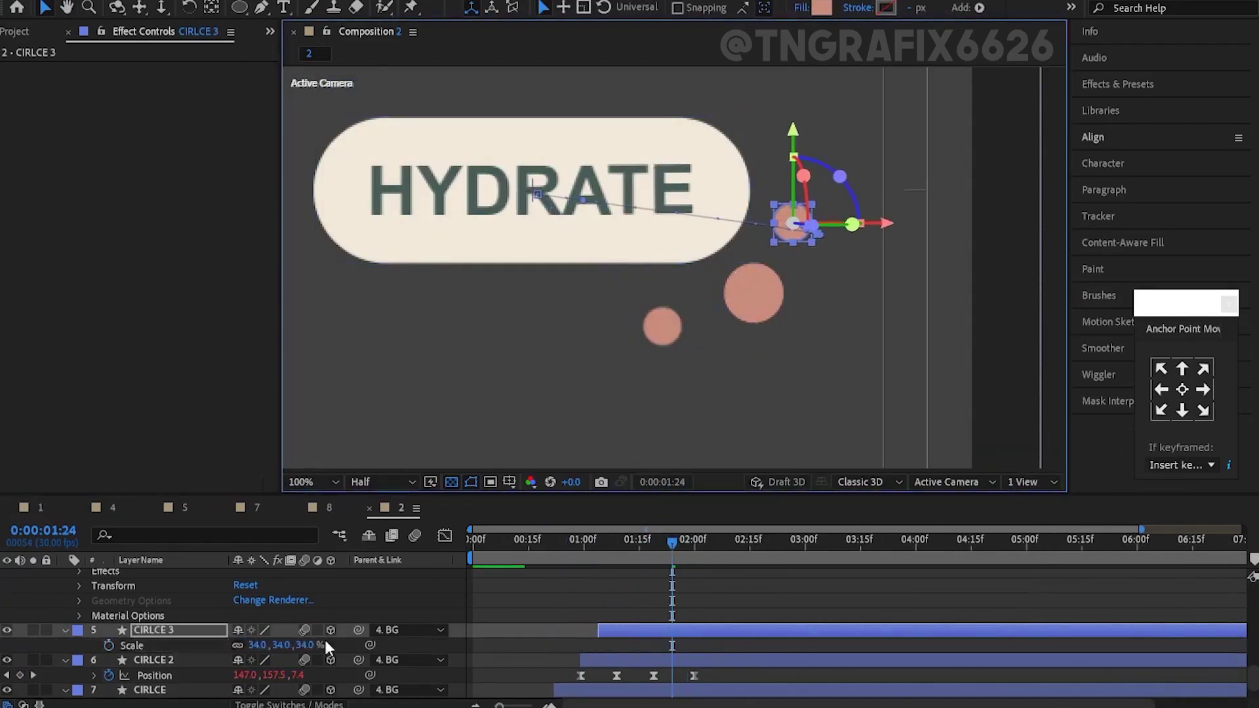
click(1239, 600)
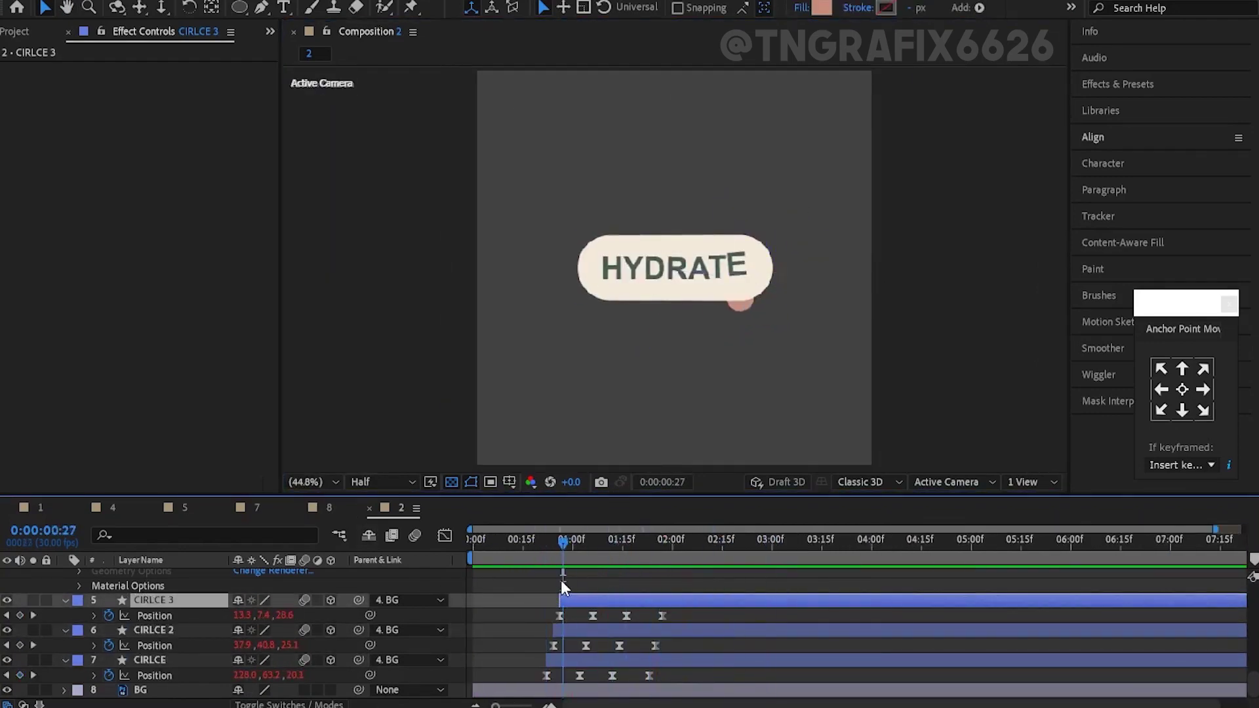
click(573, 646)
scroll(738, 331, up, 5)
click(990, 151)
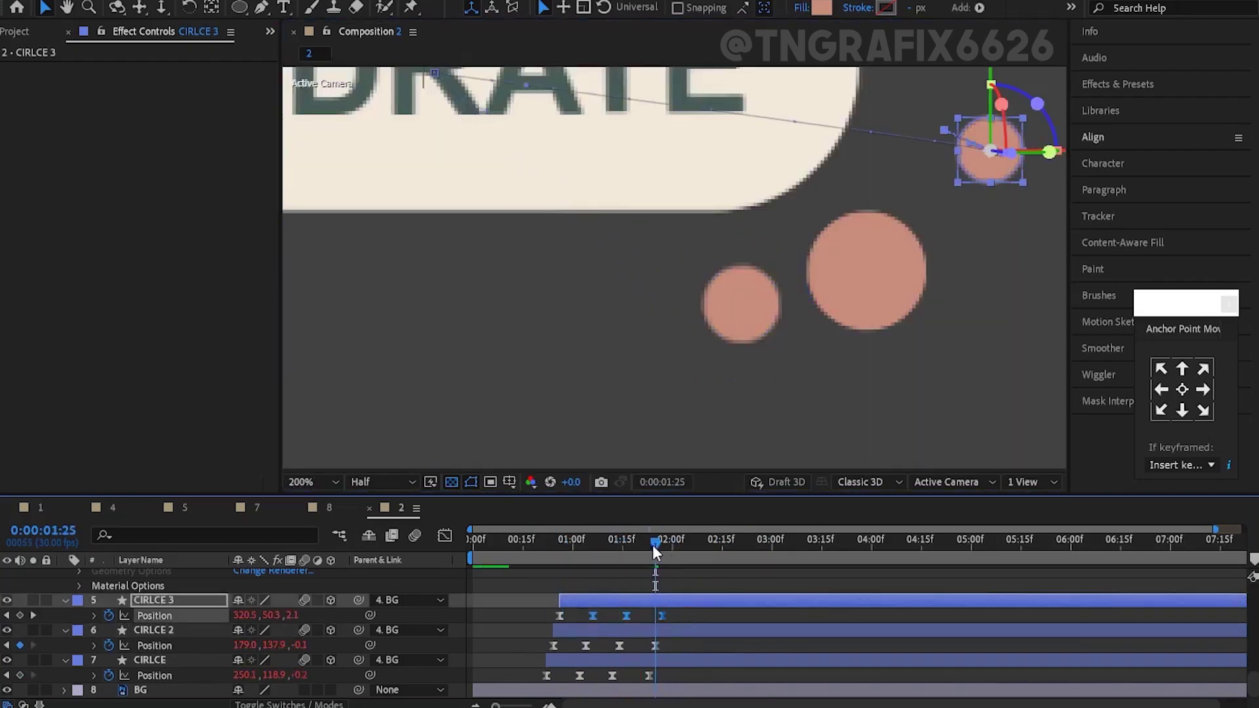
drag(990, 151, 922, 136)
scroll(568, 326, down, 5)
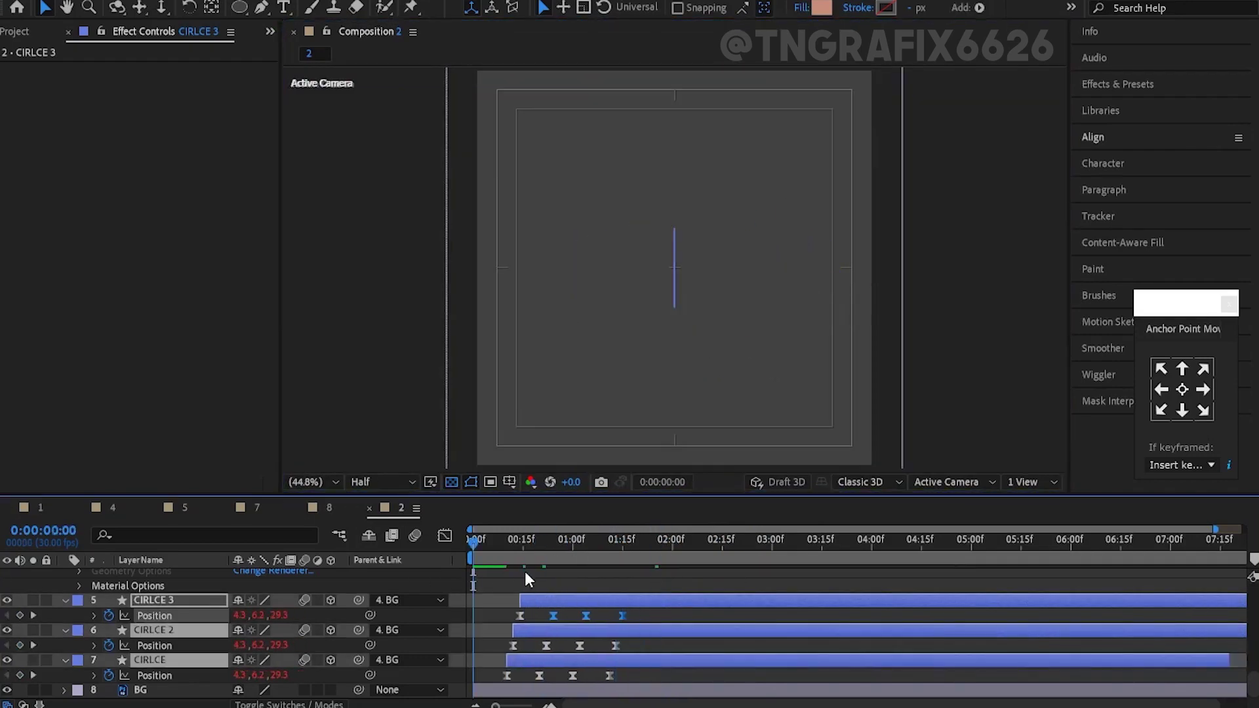
Shift the CIRLCE, CIRLCE 2 and CIRLCE 3 layers together about 16 frames earlier
drag(543, 603, 490, 603)
click(590, 544)
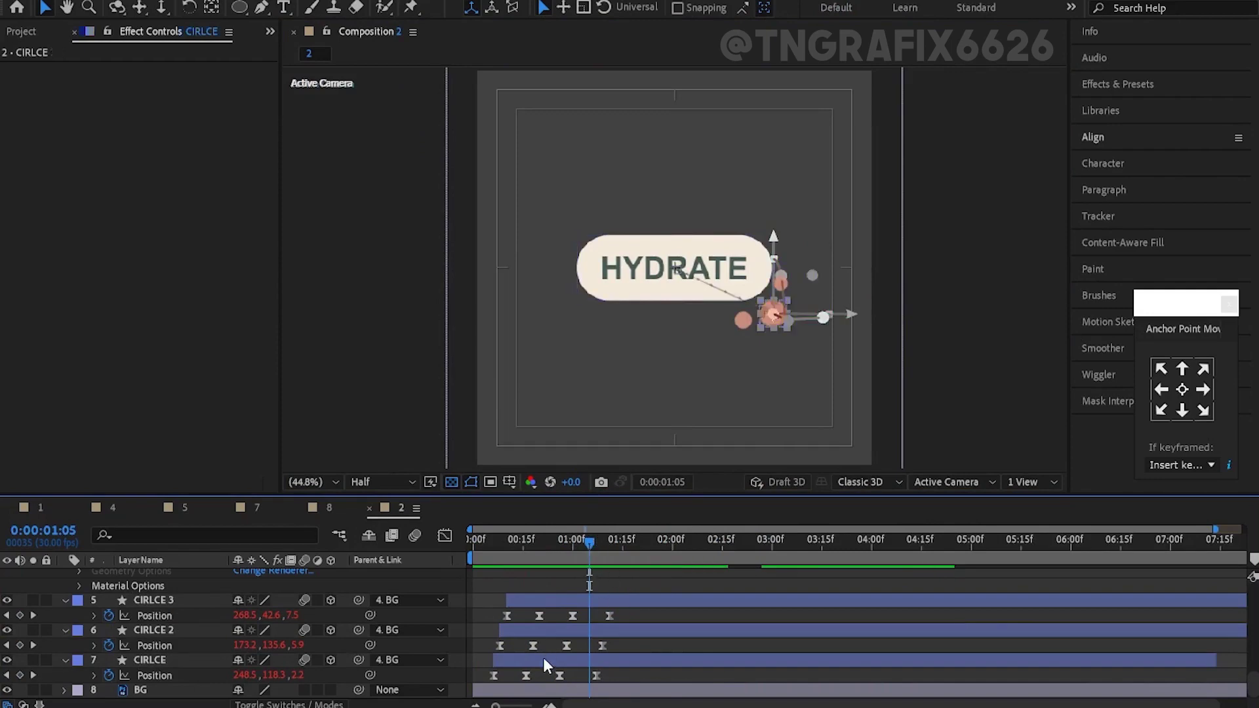
Duplicate CIRLCE 3 and move the copy's last three Position keyframes to just above the badge's upper-left corner
key(ctrl+d)
key(k)
scroll(575, 209, up, 5)
scroll(575, 209, down, 5)
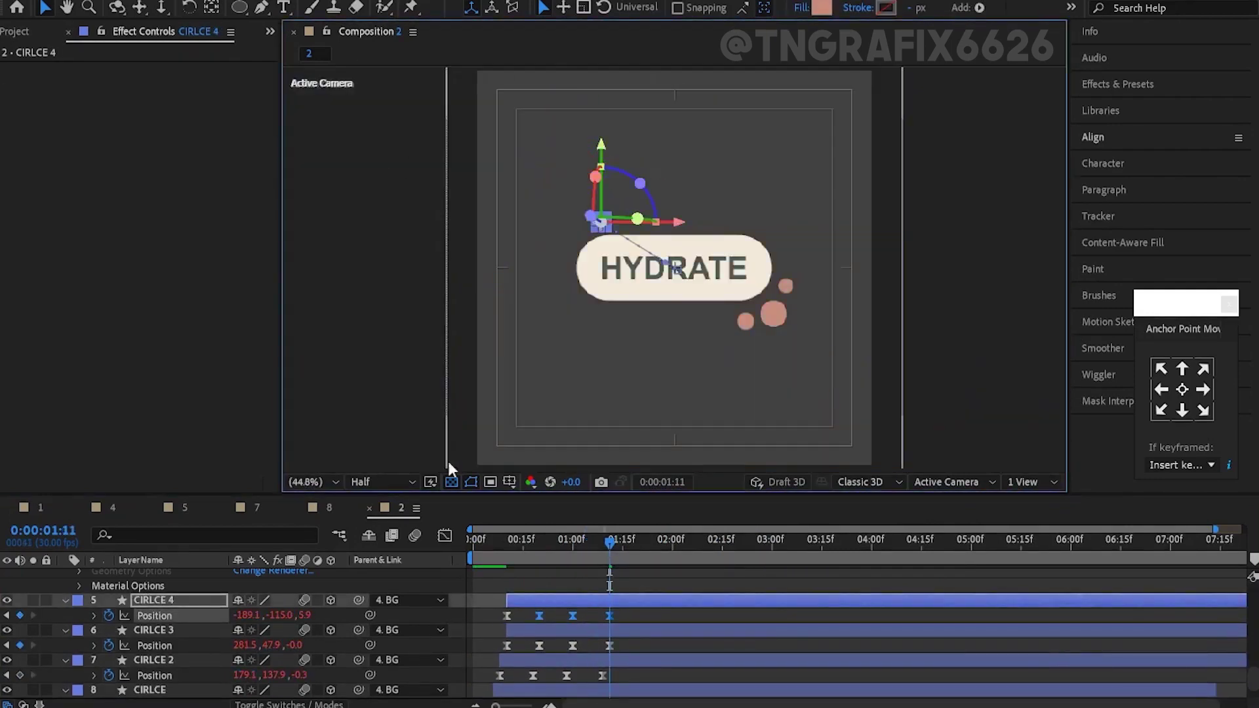
mouse_move(492, 560)
mouse_down()
mouse_move(636, 553)
mouse_move(524, 581)
mouse_move(580, 552)
mouse_move(510, 559)
mouse_move(608, 538)
mouse_move(504, 561)
mouse_up()
click(590, 221)
scroll(590, 221, up, 5)
scroll(590, 222, down, 5)
Delay CIRLCE 4's Position keyframes, placing the second at about 0:00:00:25 and the last at about 0:00:01:21
drag(518, 606, 620, 623)
drag(539, 614, 566, 615)
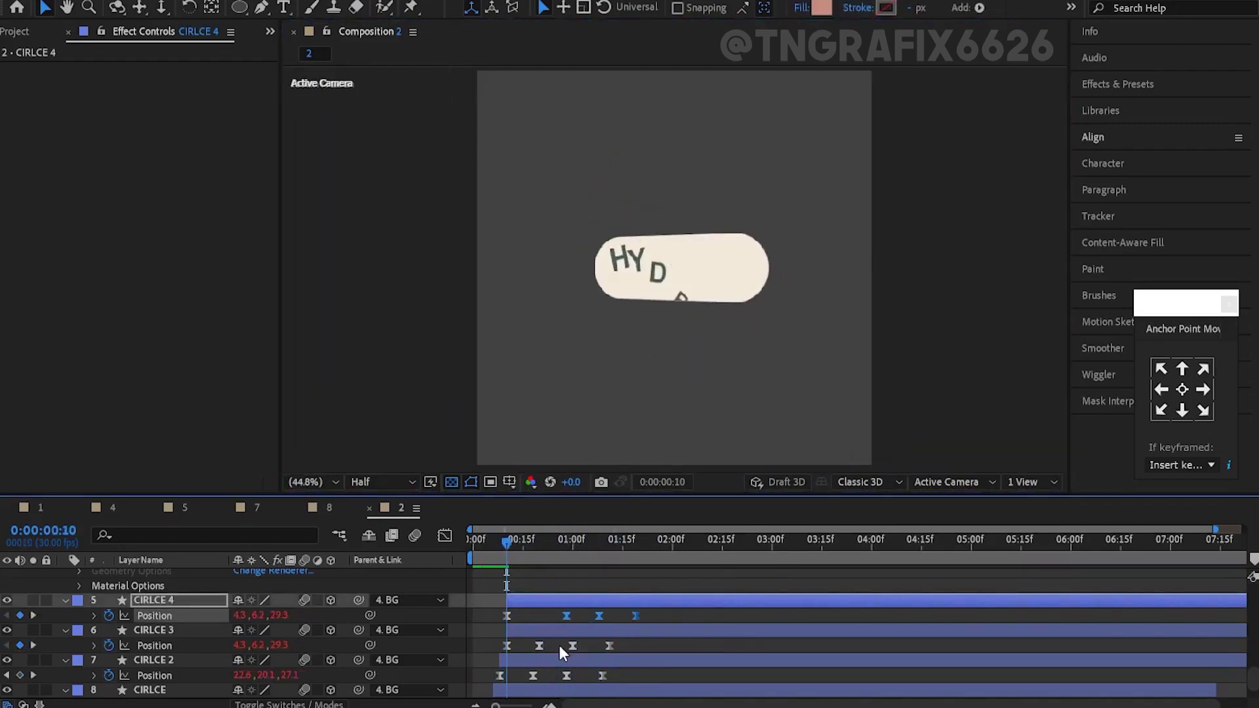
drag(563, 539, 568, 549)
key(period)
key(period)
key(comma)
key(comma)
key(Home)
click(593, 552)
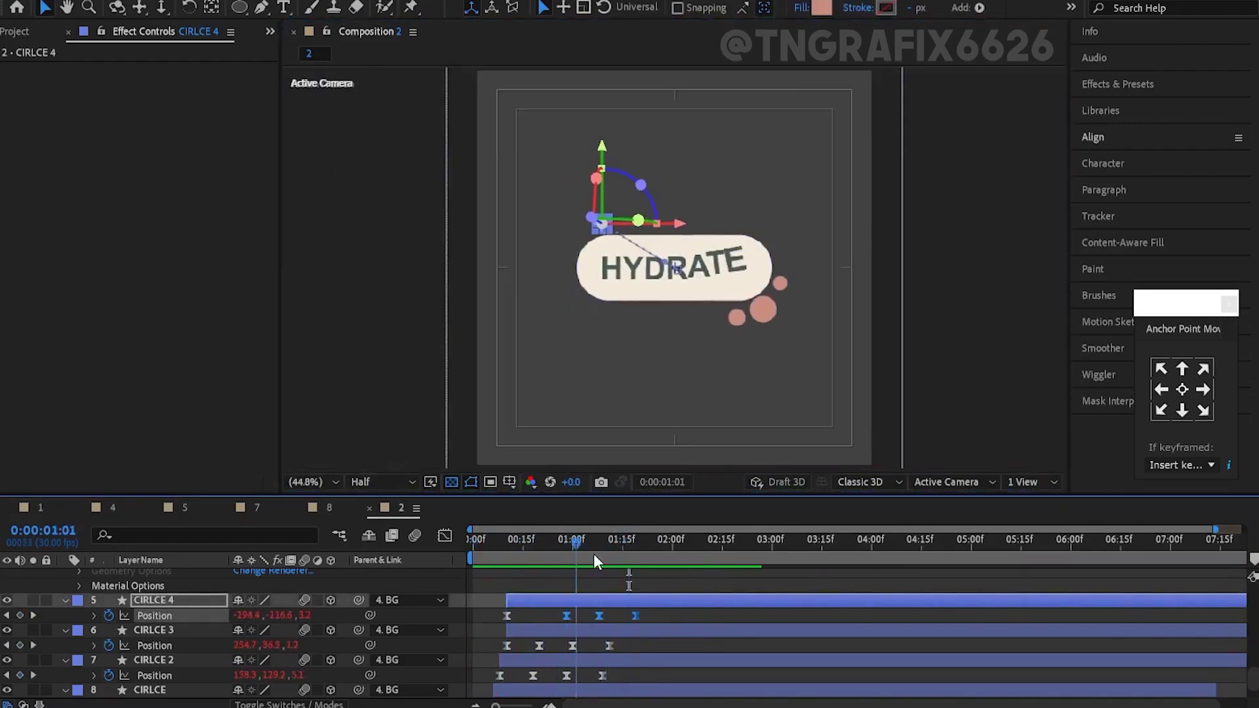
drag(566, 615, 557, 615)
drag(636, 615, 642, 617)
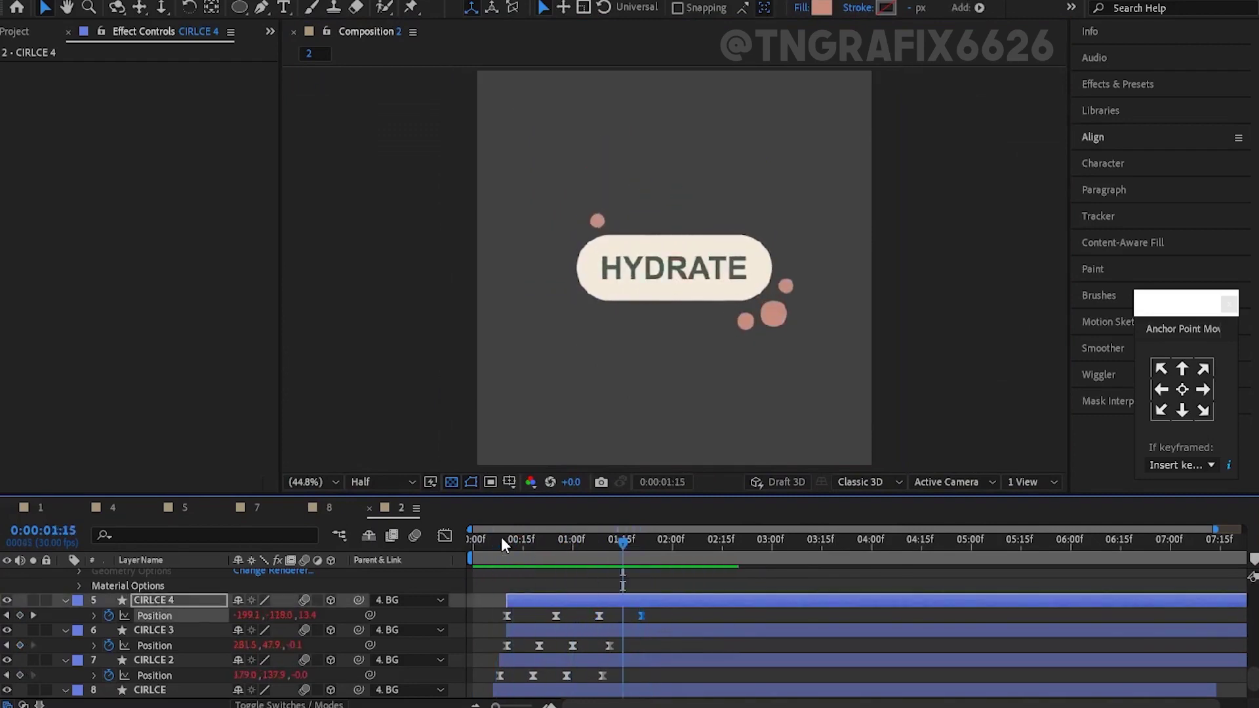
Try a Position keyframe at 0:00:07:00 that moves CIRLCE 4 above the badge's right end, at about 202.3, -120.0, and preview it
drag(643, 548, 1170, 539)
scroll(535, 204, up, 3)
drag(535, 203, 899, 197)
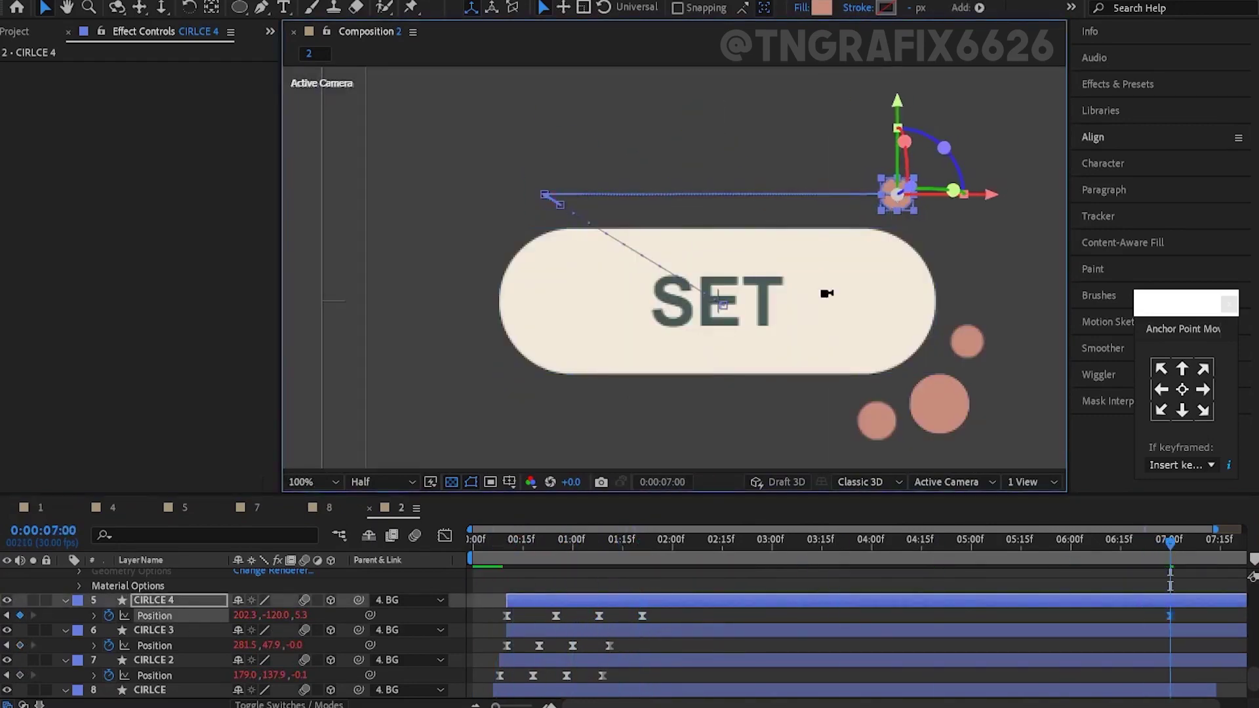
key(shift+slash)
key(Home)
key(space)
key(space)
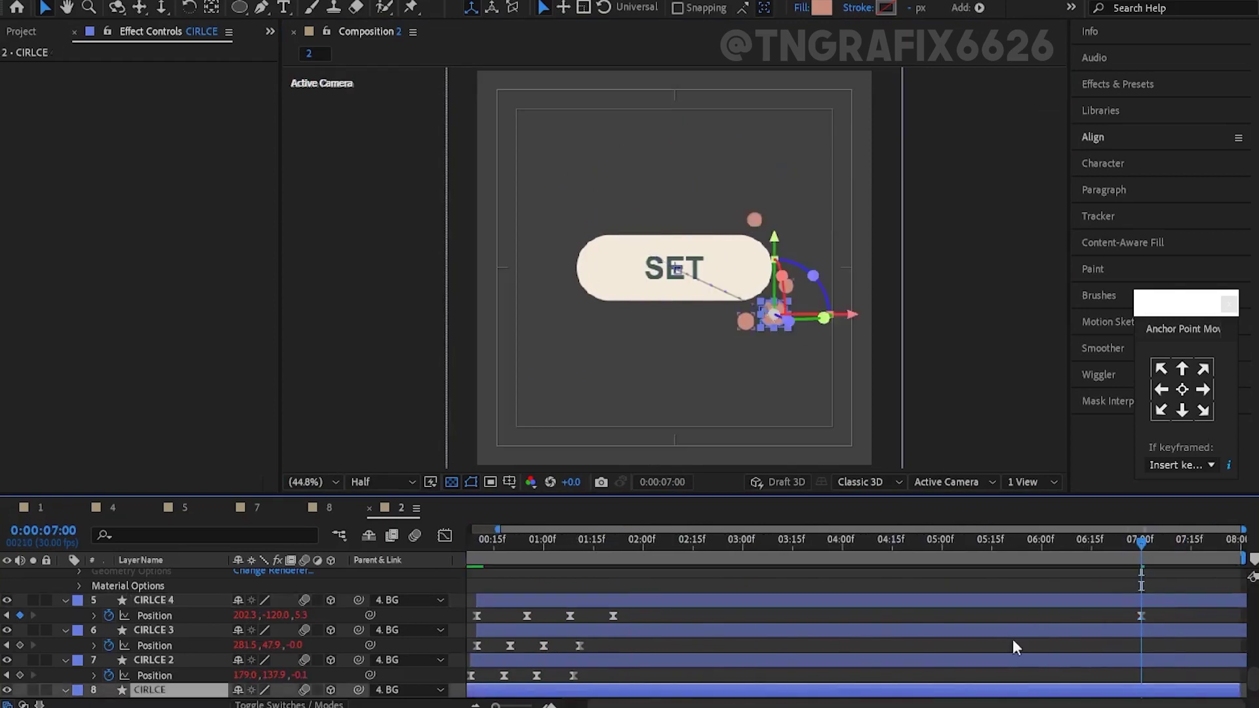
Try moving CIRLCE 2 to the badge's lower left at 0:00:07:29 and preview the motion
key(End)
scroll(1195, 627, down, 1)
click(1195, 628)
scroll(393, 315, up, 3)
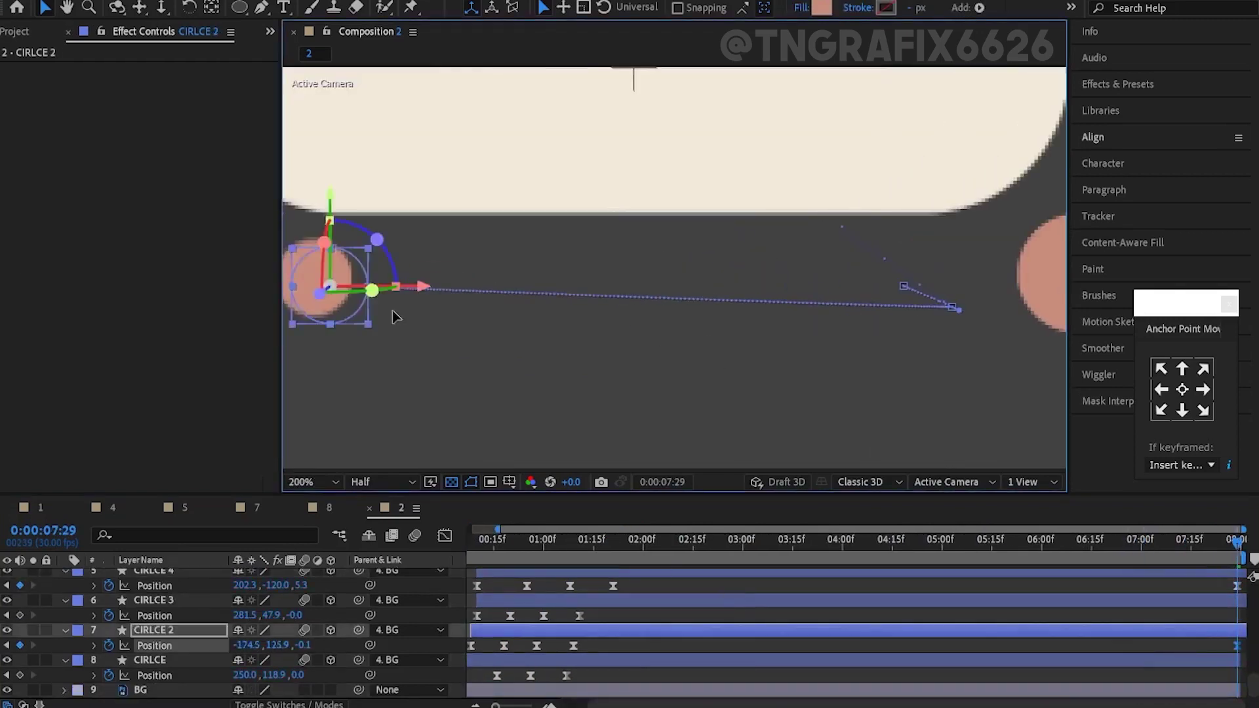
drag(394, 315, 472, 354)
key(shift+slash)
click(521, 539)
key(space)
Try moving the large CIRLCE to the left beneath the badge at the end of the composition
drag(527, 541, 1236, 539)
click(774, 315)
drag(774, 315, 619, 331)
key(space)
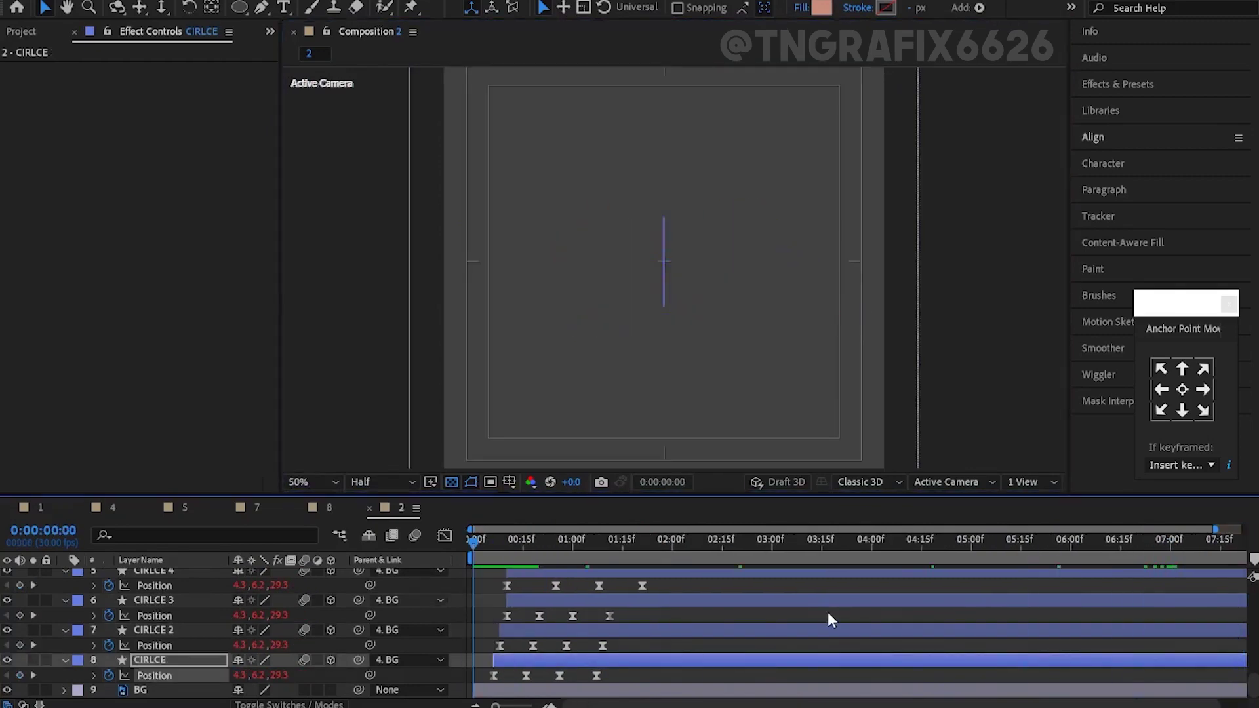
Try shifting CIRLCE 2's final Position keyframe earlier and undo the shift
drag(1237, 645, 1112, 646)
key(space)
key(ctrl+z)
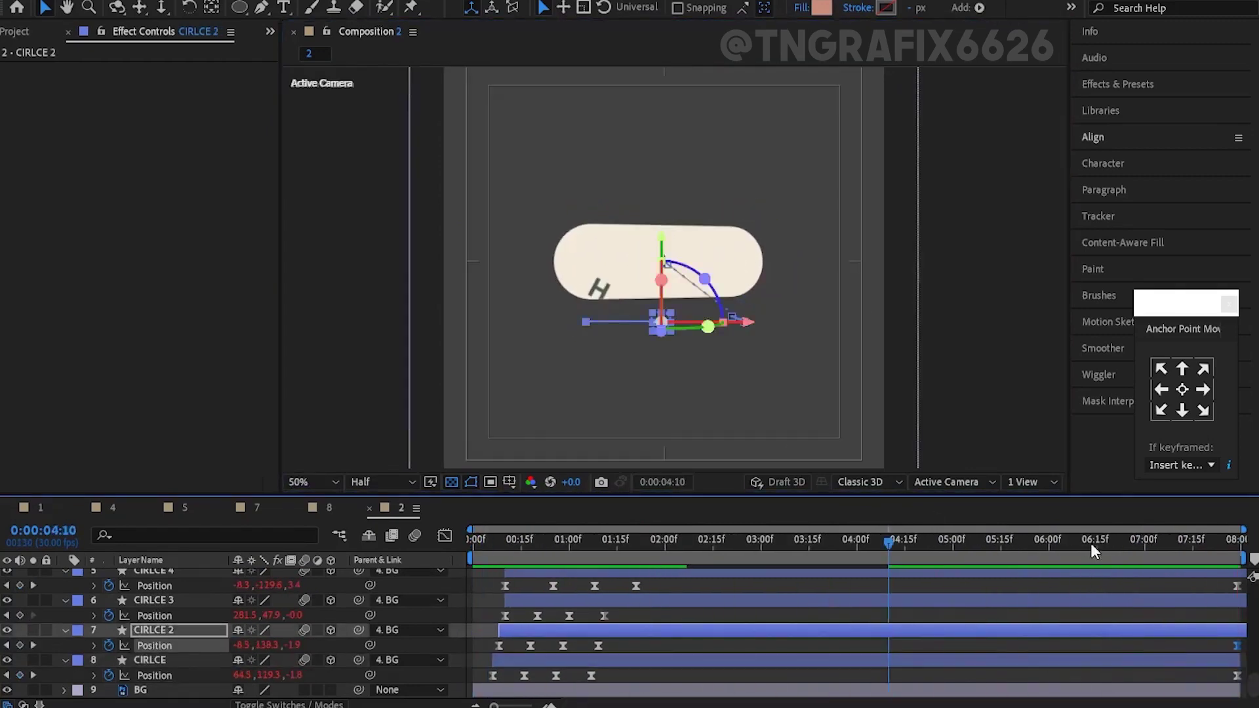
Try placing CIRLCE just outside the badge's lower-left corner at 0:00:07:29, at about -278, 124
drag(1091, 543, 1237, 543)
scroll(622, 303, up, 4)
click(590, 426)
drag(590, 426, 324, 331)
key(shift+/)
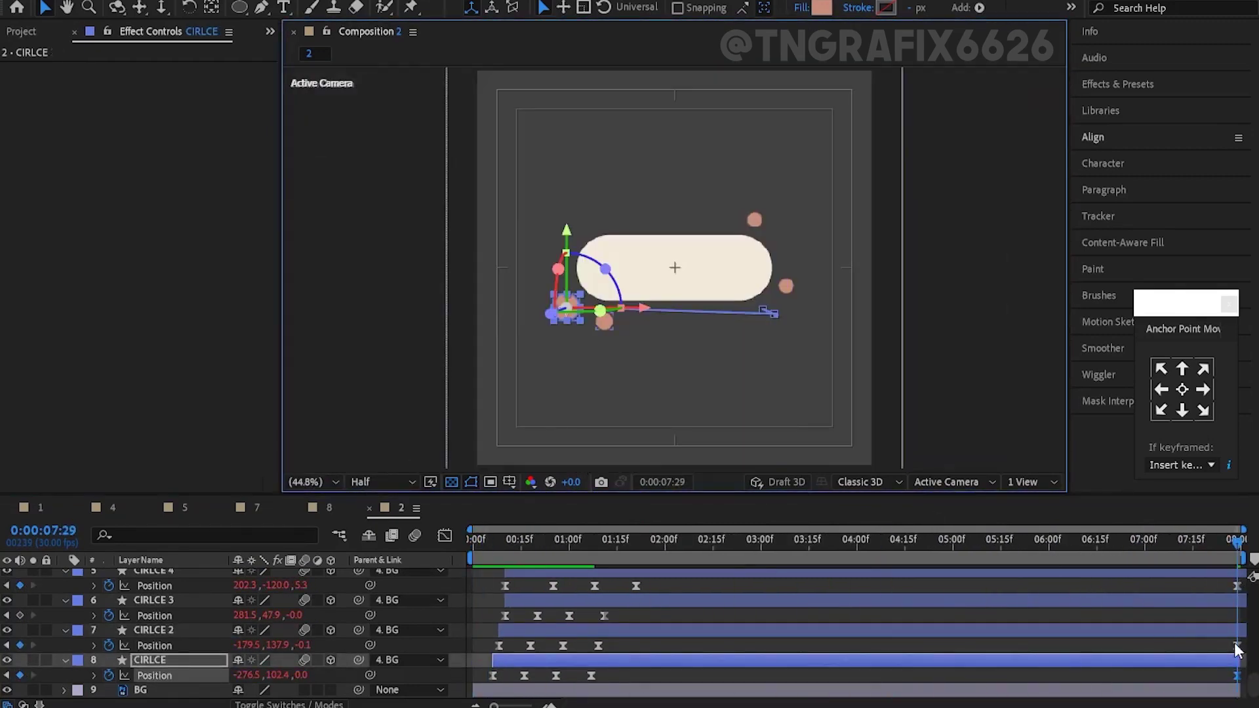
key(space)
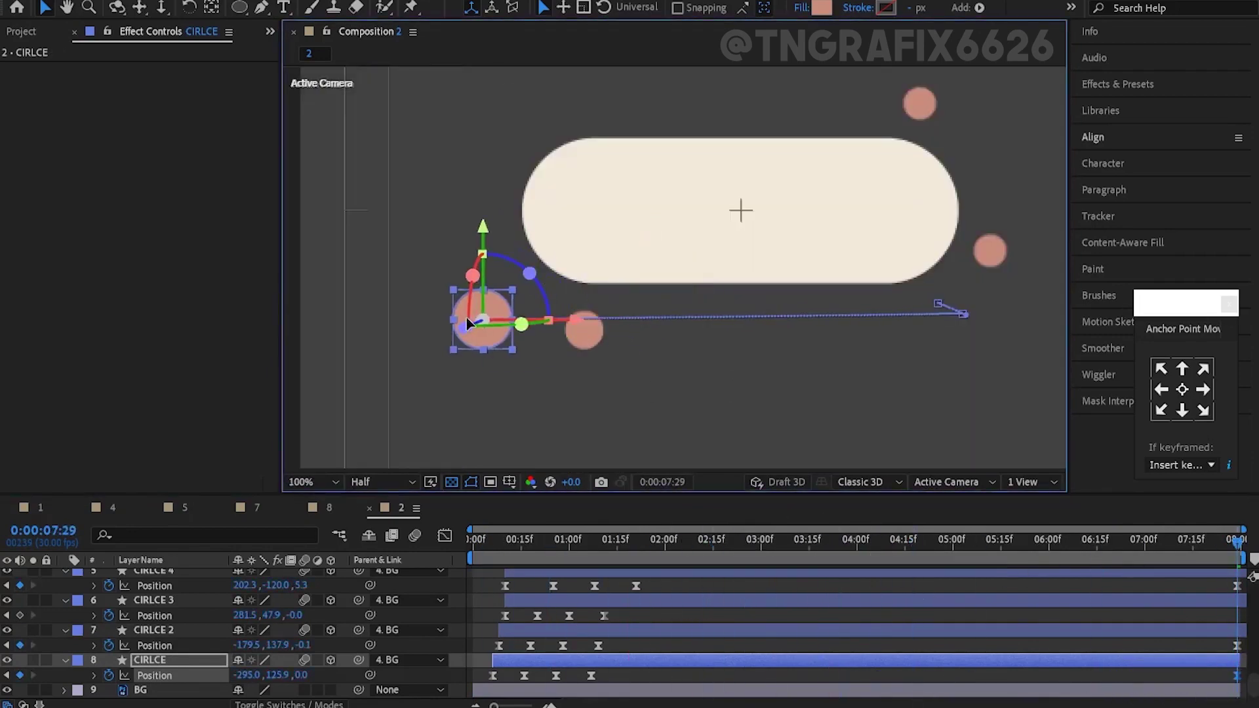
Try pasting CIRLCE 2's fourth Position keyframe at about 0:00:02:09 and moving CIRLCE's final keyframe to about 0:00:07:14
key(ctrl+c)
key(ctrl+Up)
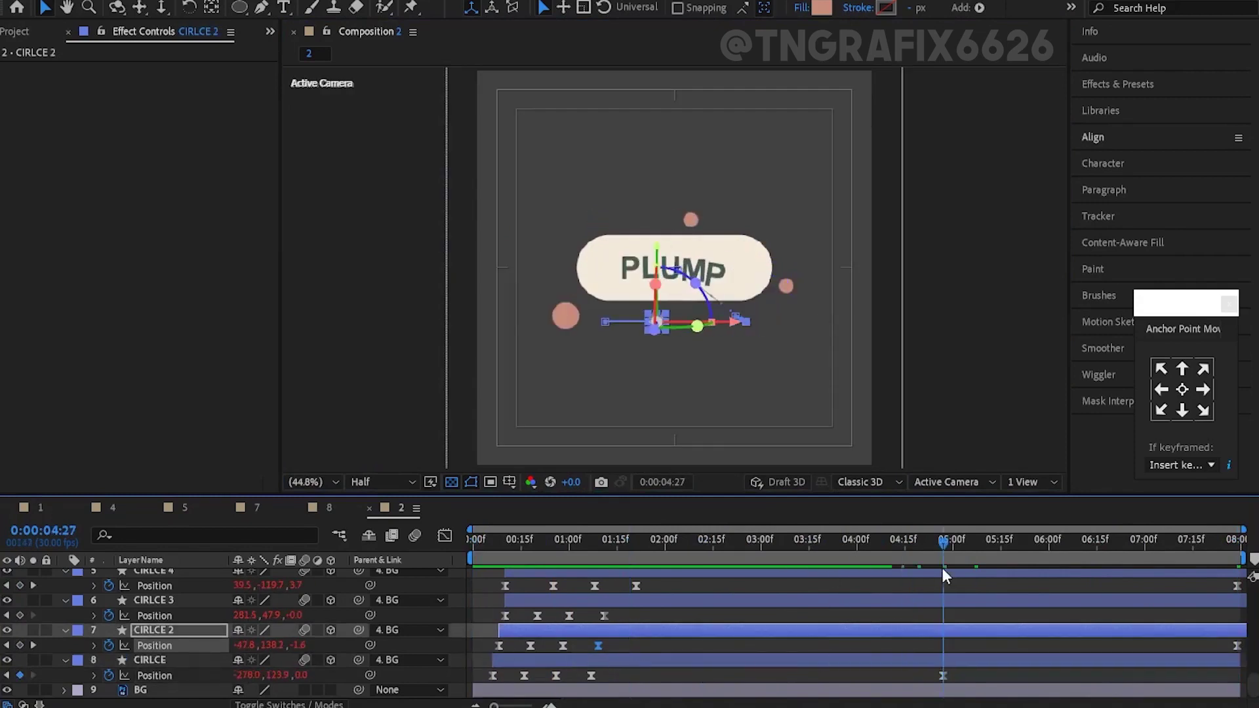
key(ctrl+v)
drag(943, 645, 699, 647)
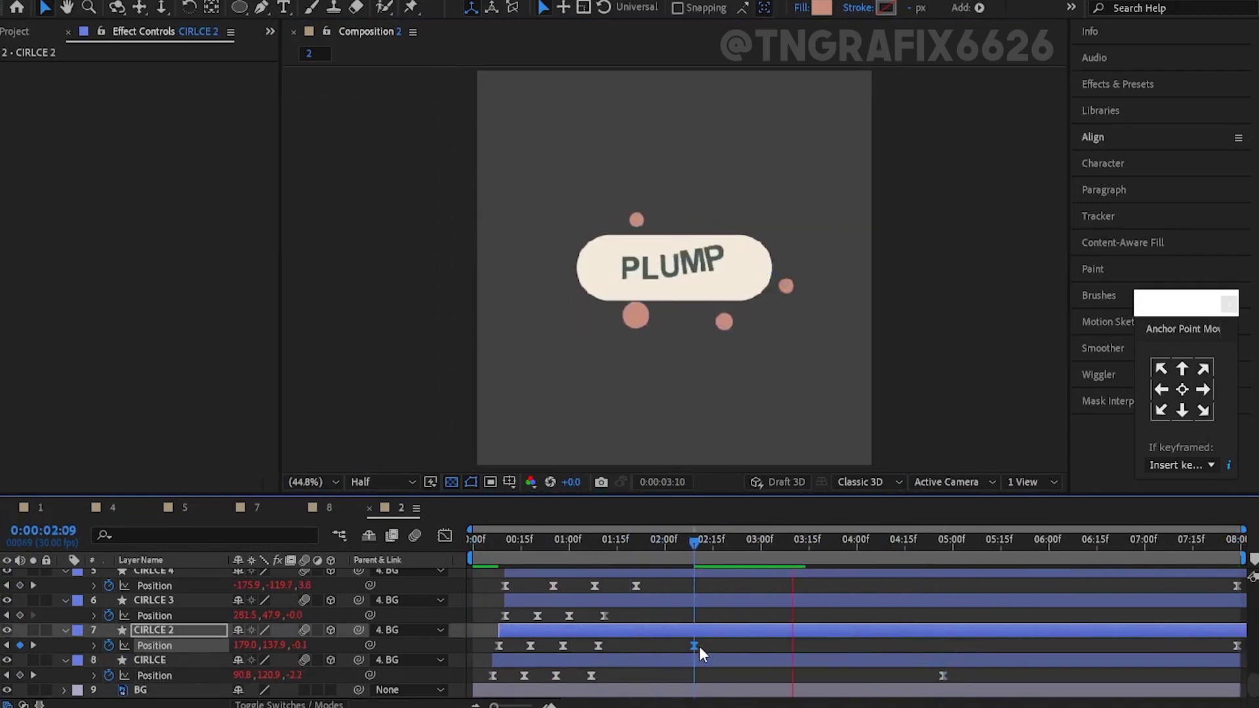
drag(943, 675, 1189, 675)
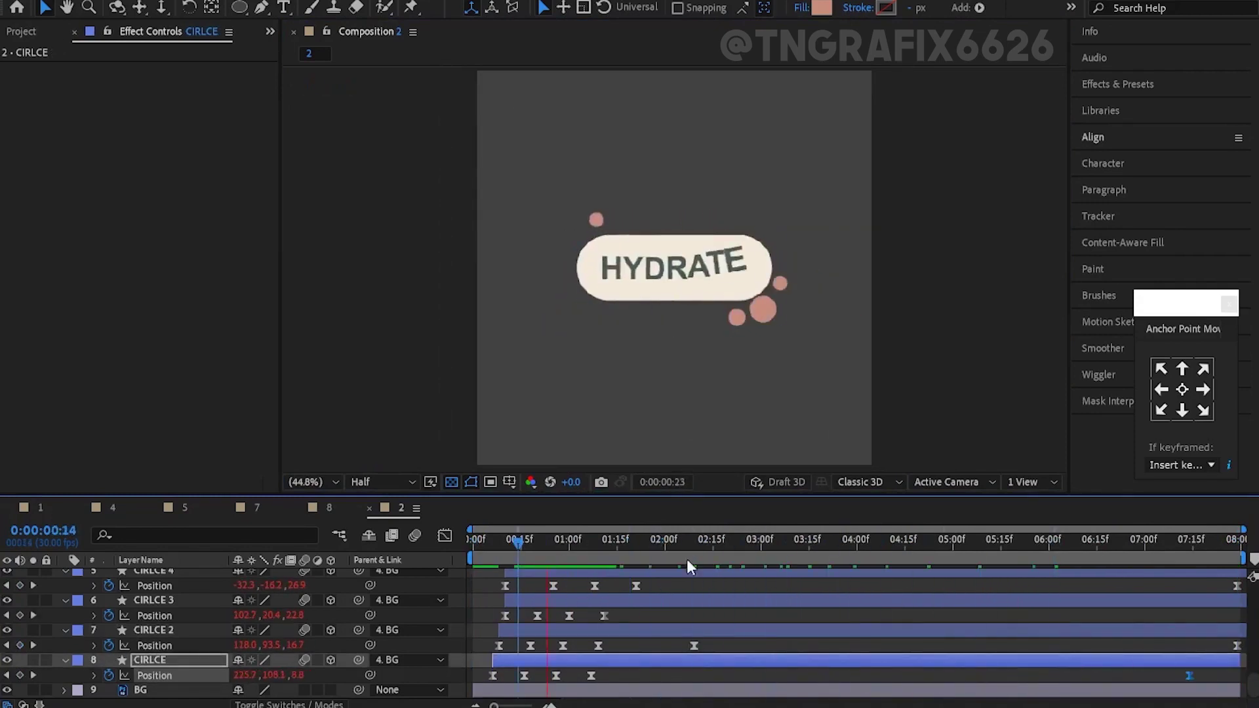
Try a Position keyframe at 0:00:05:23 that drops CIRLCE 3 below the badge's lower-right corner, at about 220.0, 117.9
click(1026, 539)
key(ctrl+Up)
key(ctrl+Up)
scroll(748, 321, up, 4)
scroll(748, 321, up, 2)
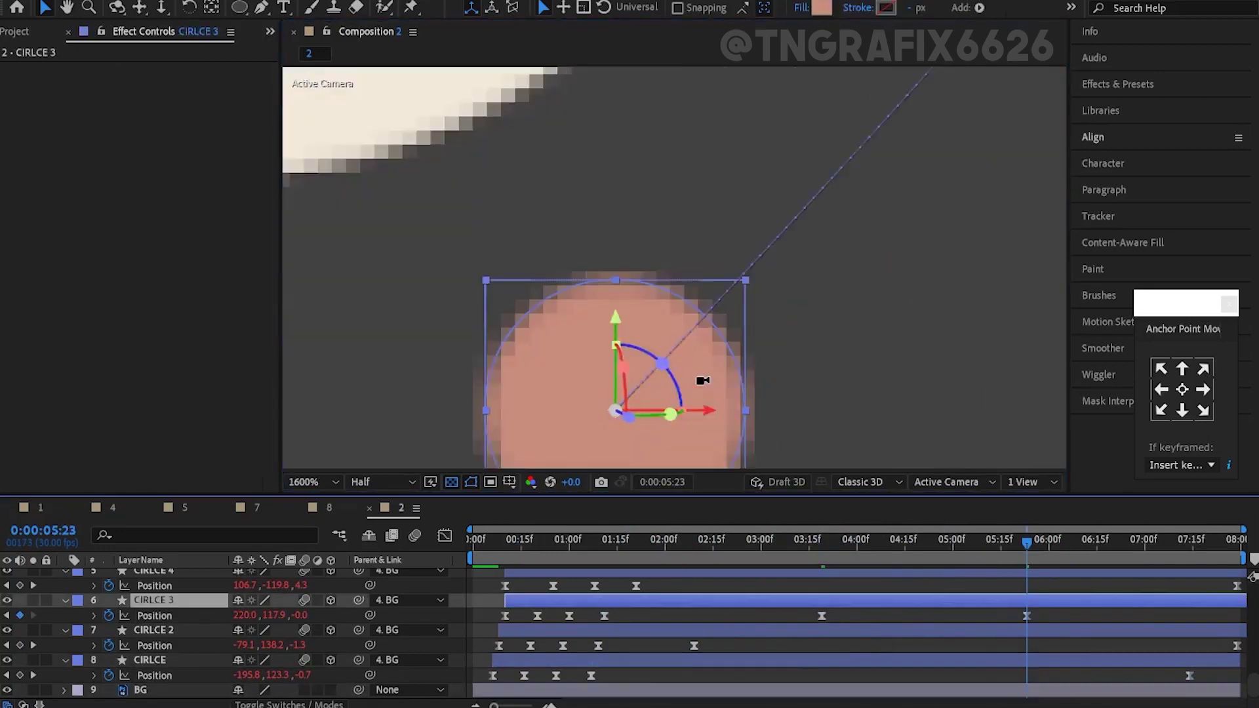
click(676, 314)
scroll(765, 301, down, 4)
key(shift+/)
drag(1026, 539, 827, 570)
Try moving CIRLCE 3 to the far lower left of the badge at 0:00:07:29, with Position at about -349.0, 117.9
key(End)
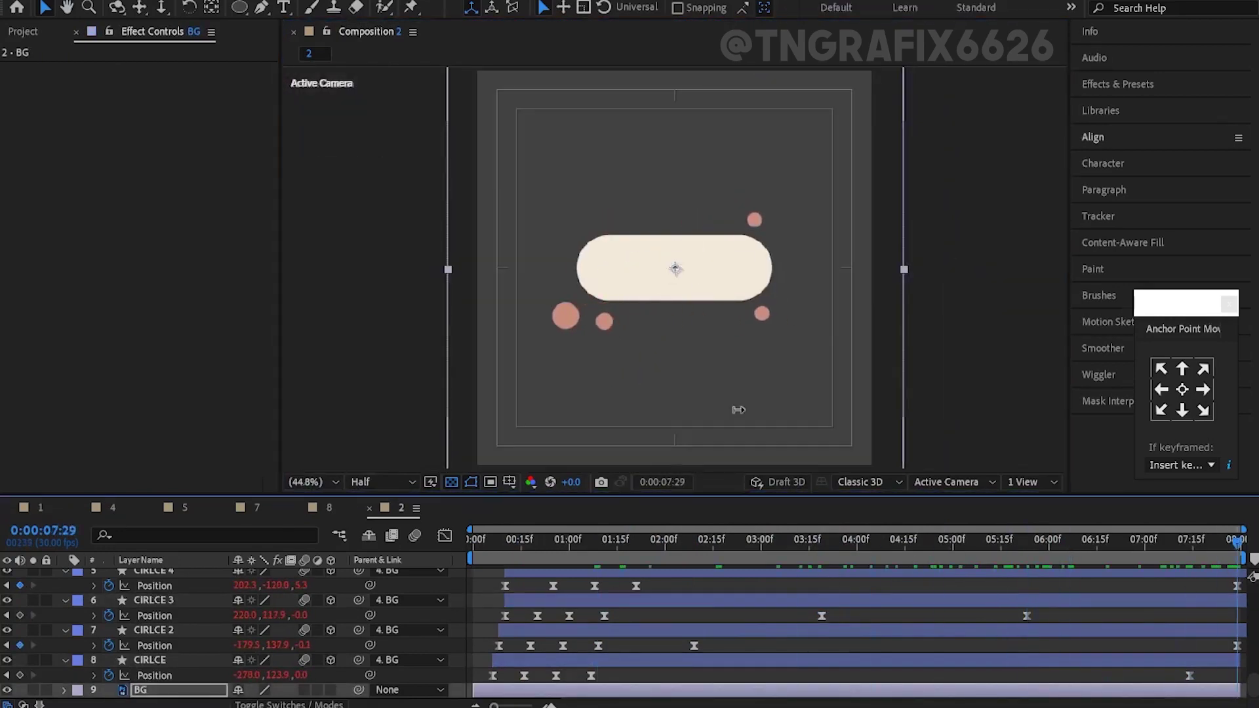
scroll(675, 295, up, 5)
click(703, 328)
drag(216, 343, 315, 275)
click(313, 481)
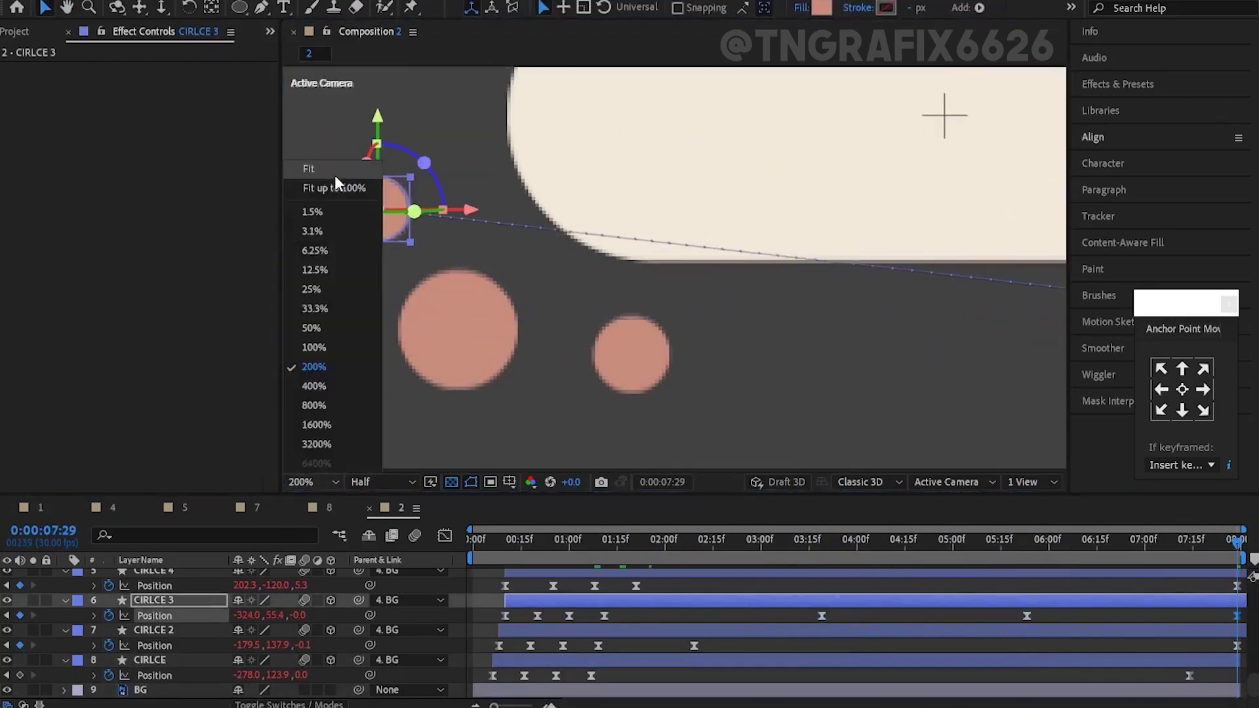
click(335, 173)
scroll(740, 339, up, 3)
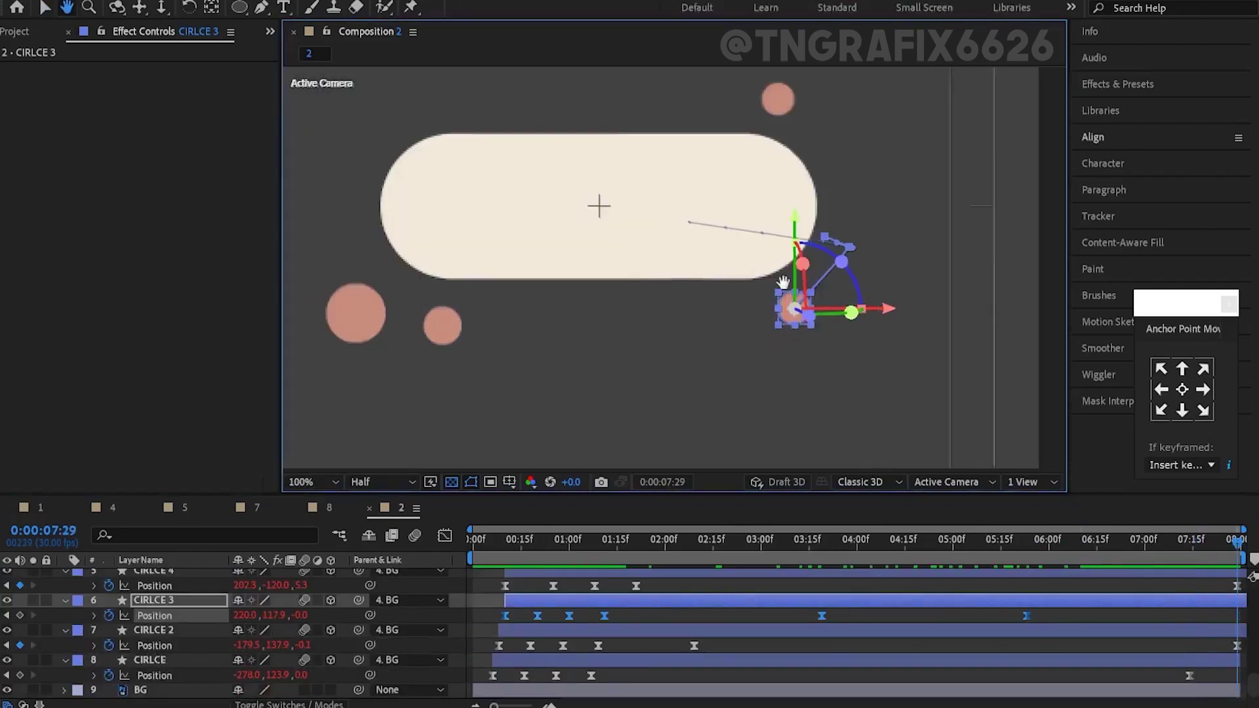
scroll(831, 317, left, 3)
scroll(832, 318, down, 4)
click(1018, 557)
scroll(798, 272, up, 4)
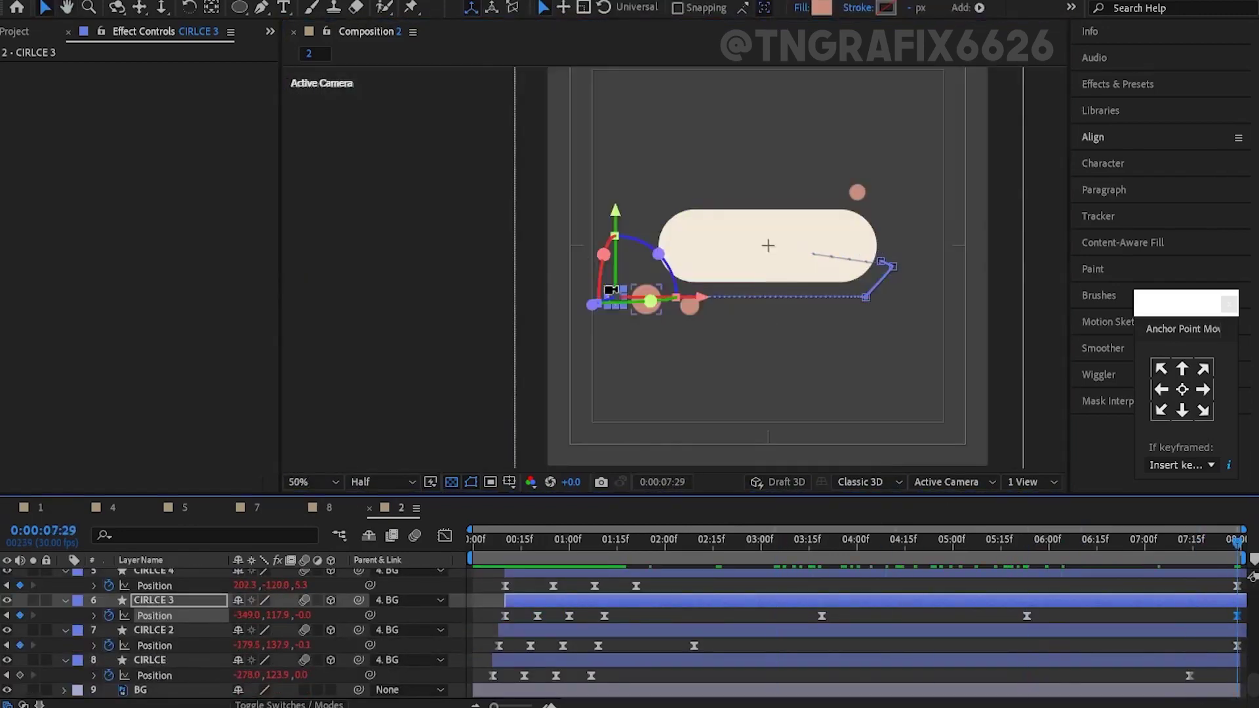
Try moving CIRLCE 3 slightly down and to the right at 0:00:05:11
click(988, 558)
scroll(871, 267, up, 2)
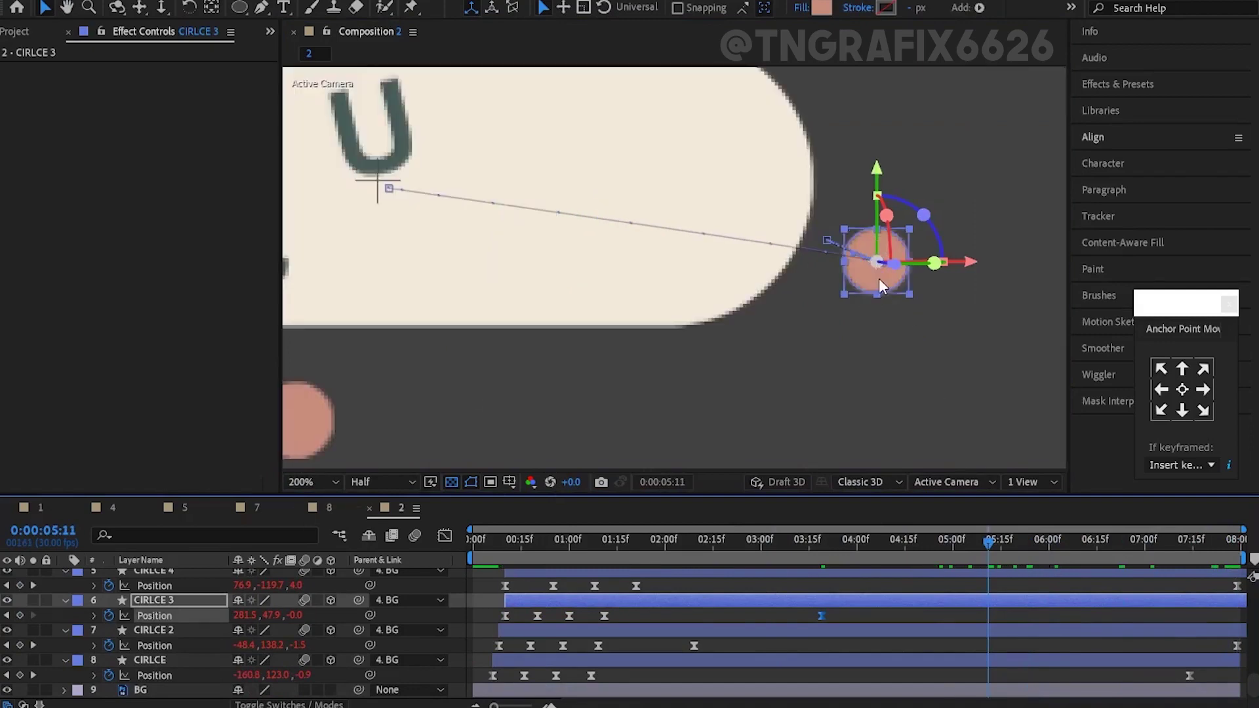
drag(872, 269, 903, 311)
click(1106, 559)
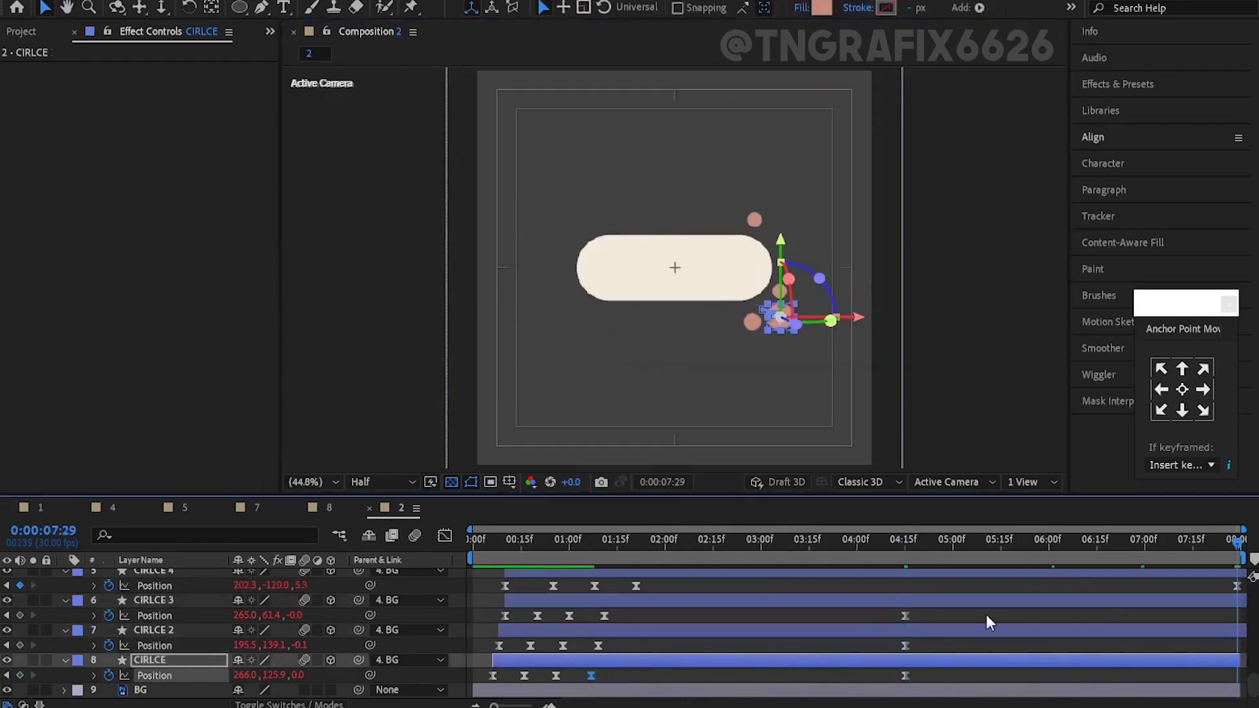
Save the project and add a null object named SCALE above all the other layers
key(ctrl+s)
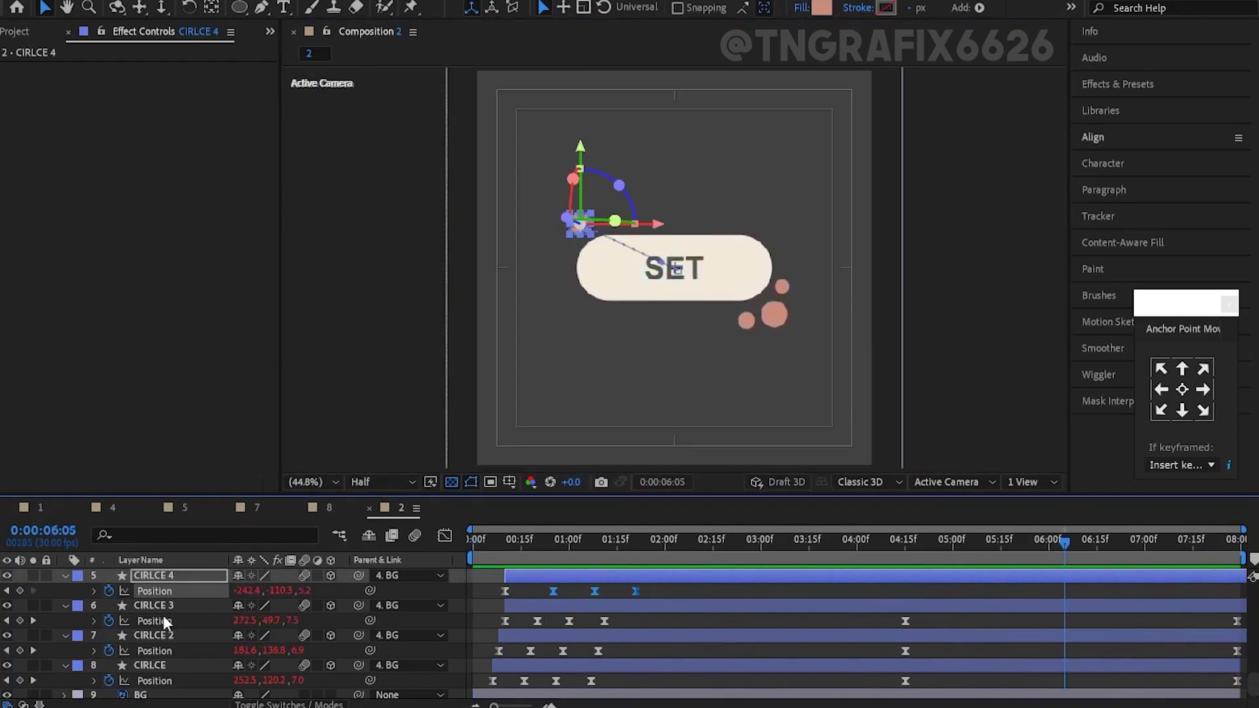
right_click(166, 621)
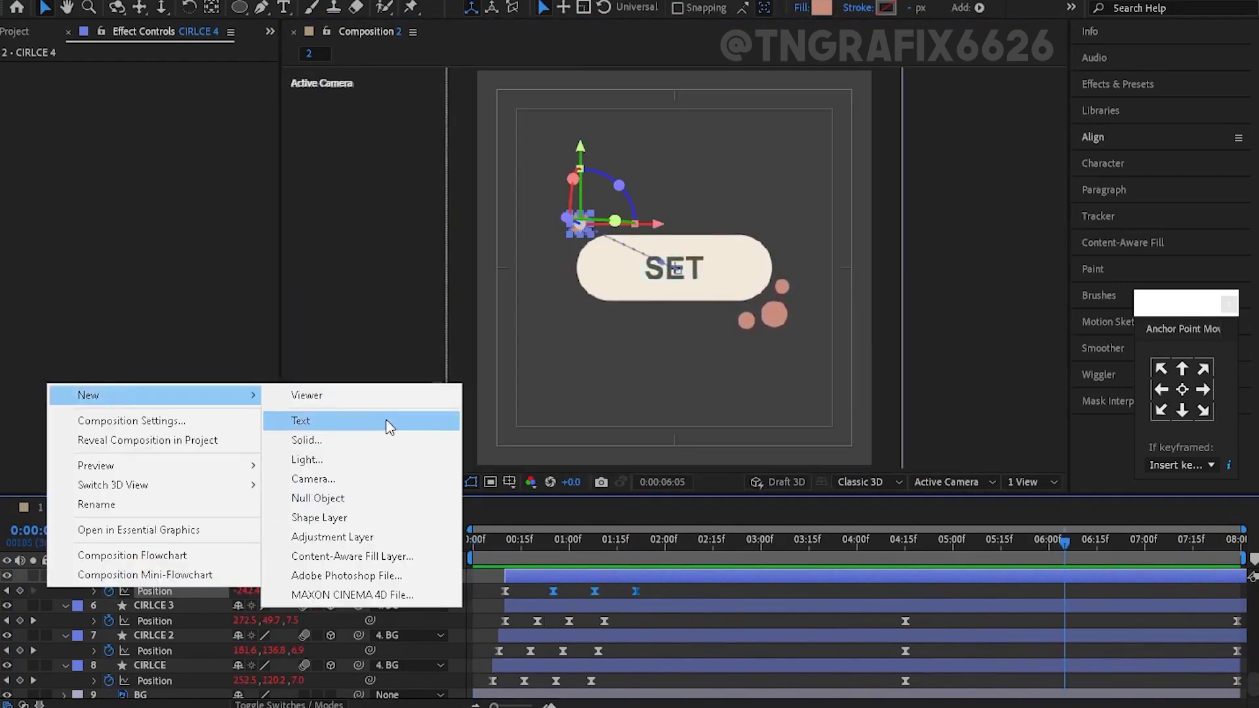
click(308, 500)
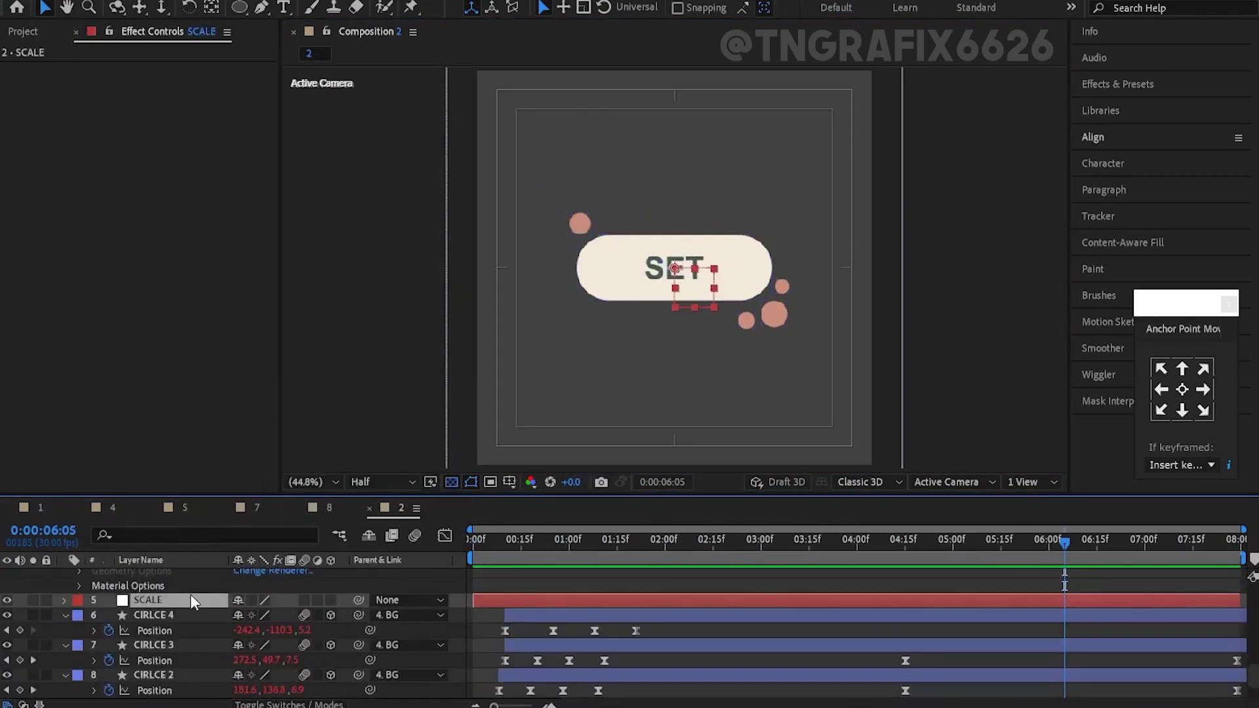
drag(191, 597, 176, 569)
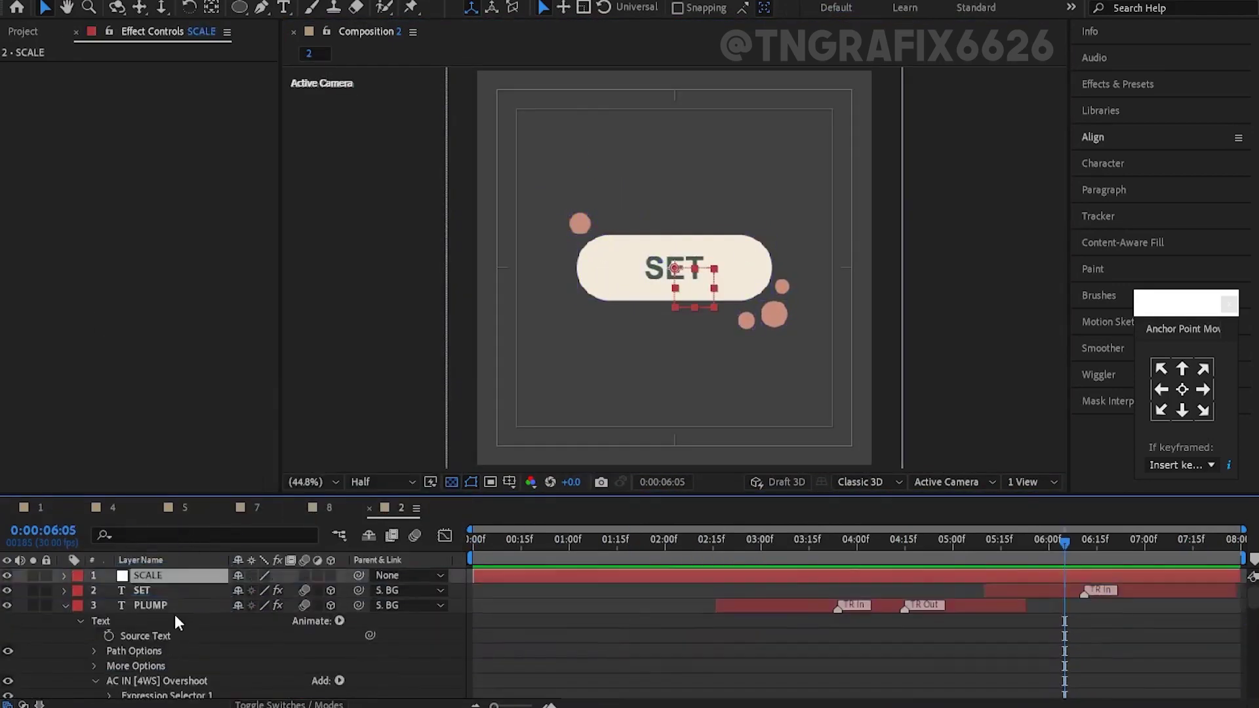
Parent the badge's BG layer to the SCALE null
scroll(175, 615, down, 10)
click(172, 618)
drag(358, 618, 169, 577)
Keyframe the SCALE null's Scale to grow from 100% at the start to a larger size at the composition's end, and preview it
click(148, 575)
key(s)
click(502, 557)
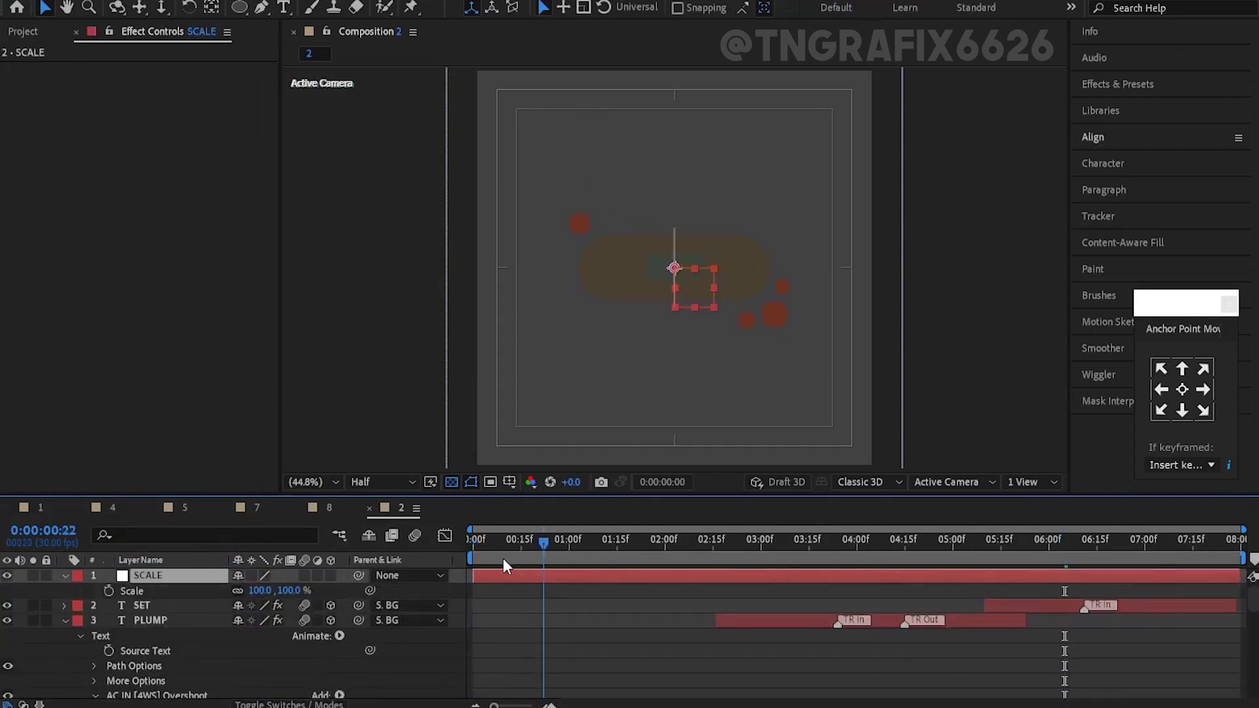
drag(502, 557, 474, 557)
key(space)
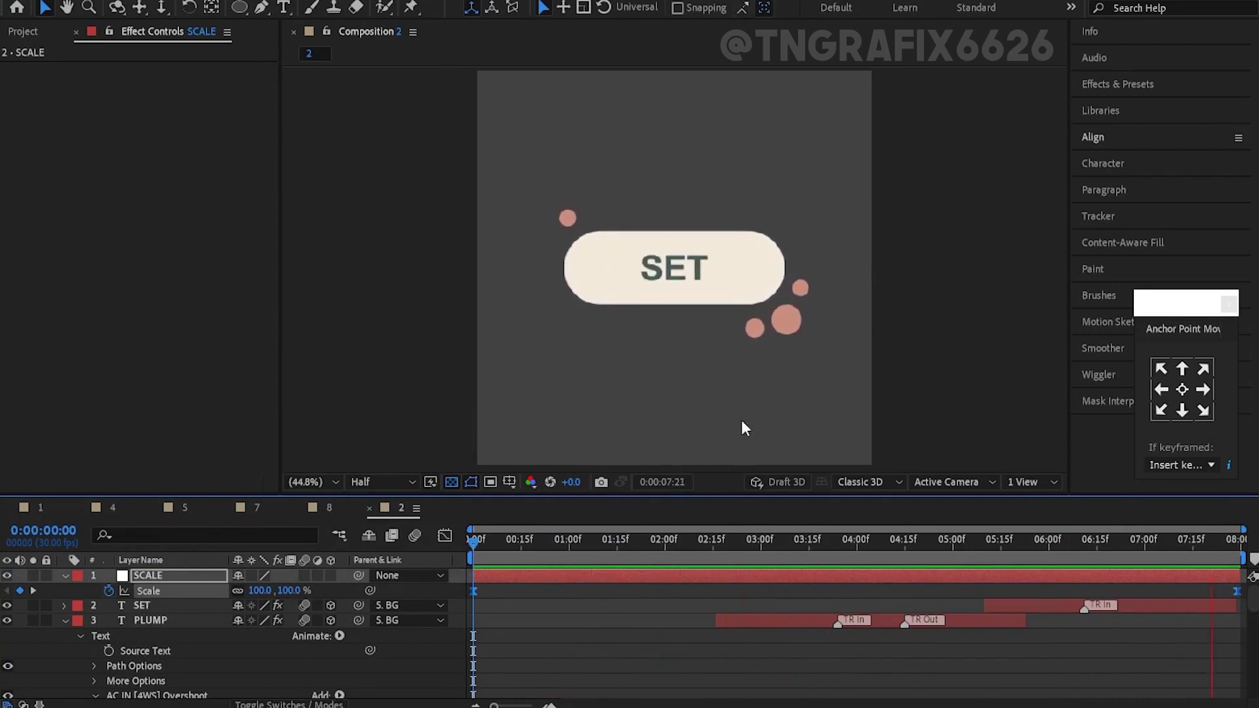
click(714, 539)
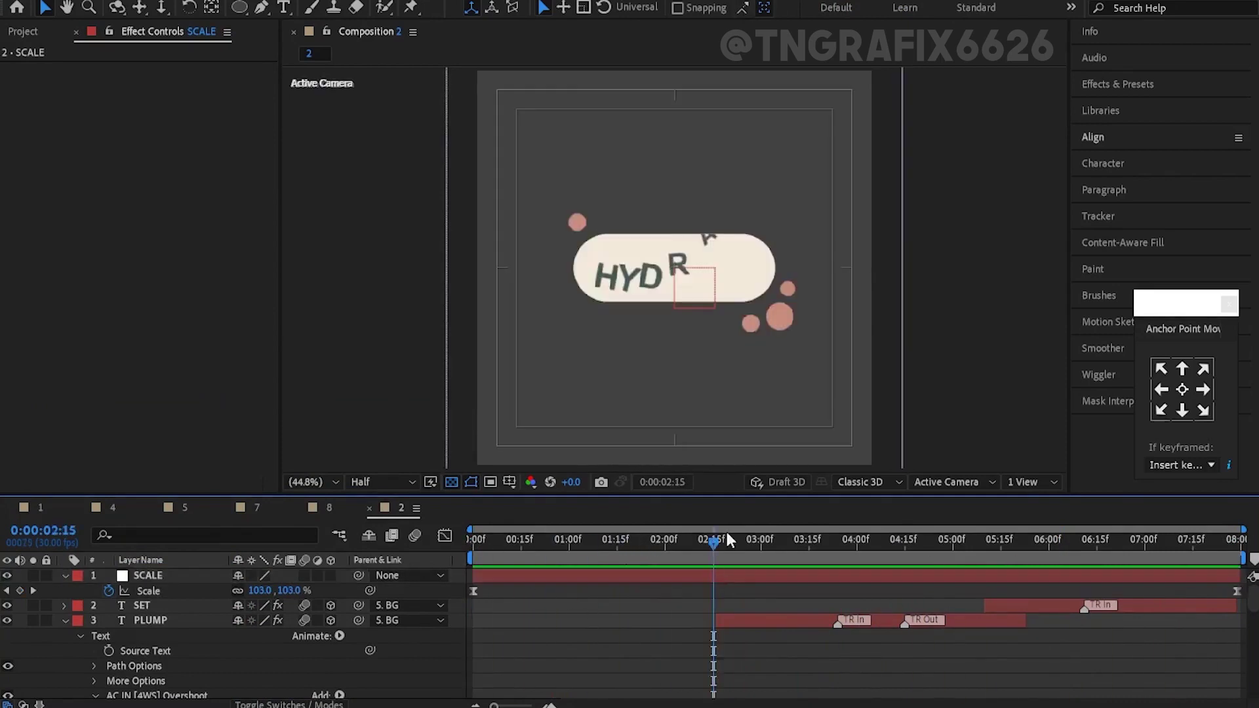
Duplicate composition 2 in the project and rename the copy 3
click(23, 31)
click(41, 191)
key(ctrl+d)
right_click(59, 207)
click(98, 497)
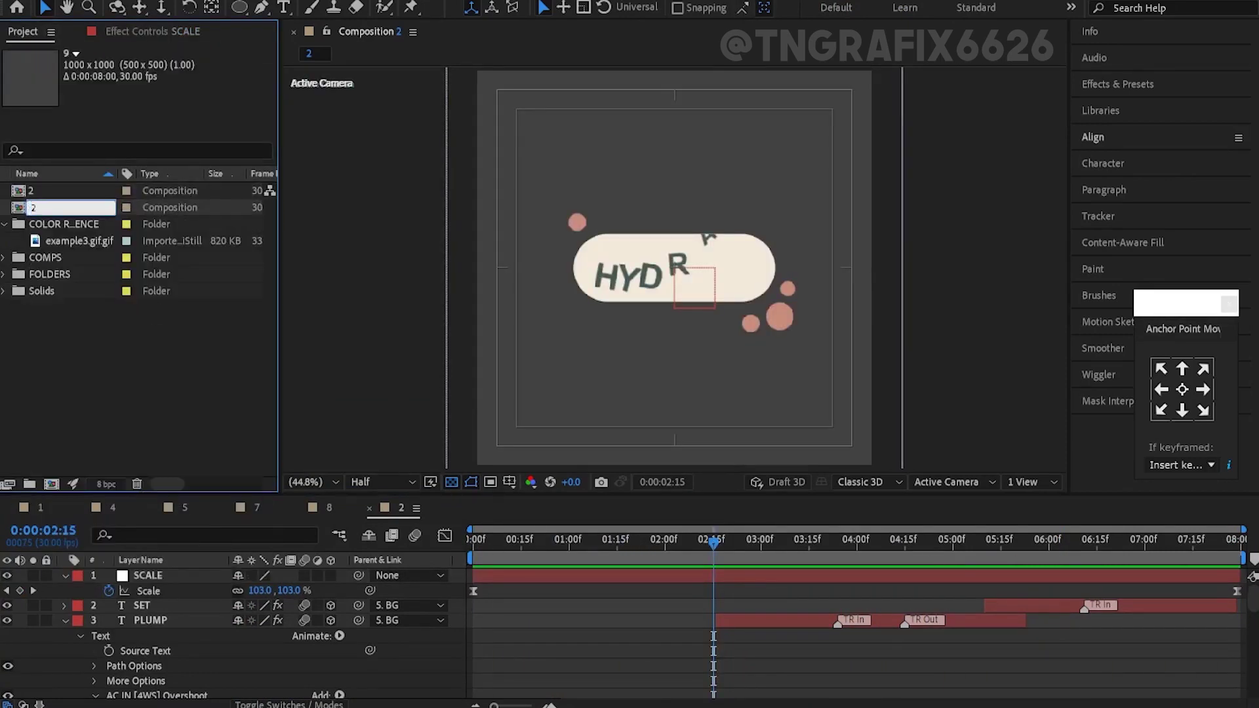
Replace the HYDRATE text in composition 3 with Squeaky Clean
click(572, 539)
scroll(632, 623, down, 5)
double_click(163, 619)
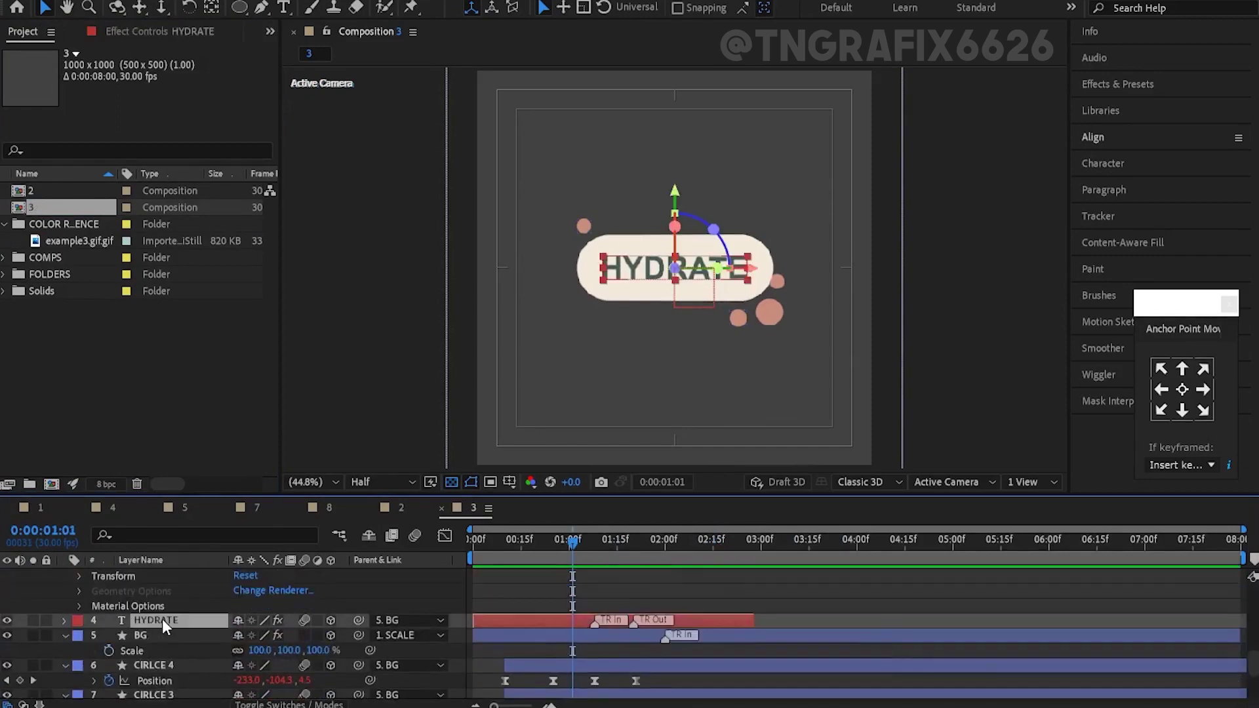
click(172, 30)
click(177, 313)
click(184, 387)
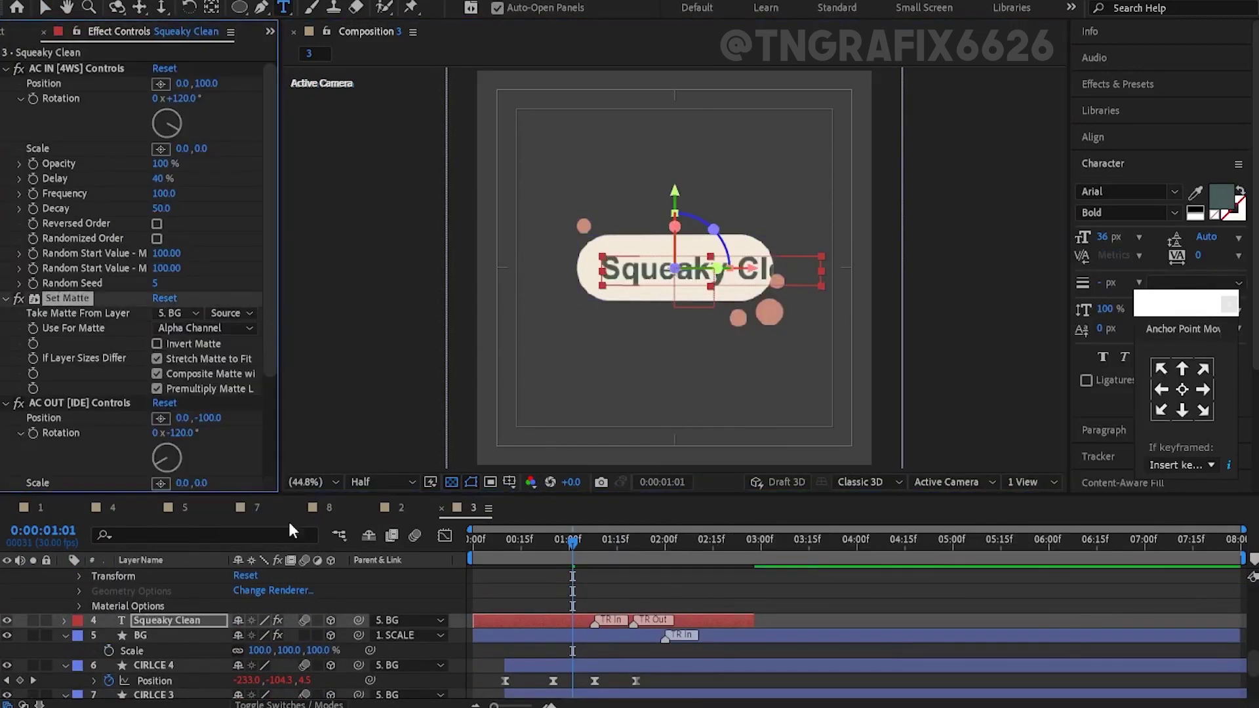
Retype the badge text in capitals as SQUEAKY CLEAN
key(s)
scroll(682, 278, up, 5)
key(Delete)
key(Delete)
key(Delete)
key(Delete)
key(Delete)
key(Delete)
text(QUEAKY)
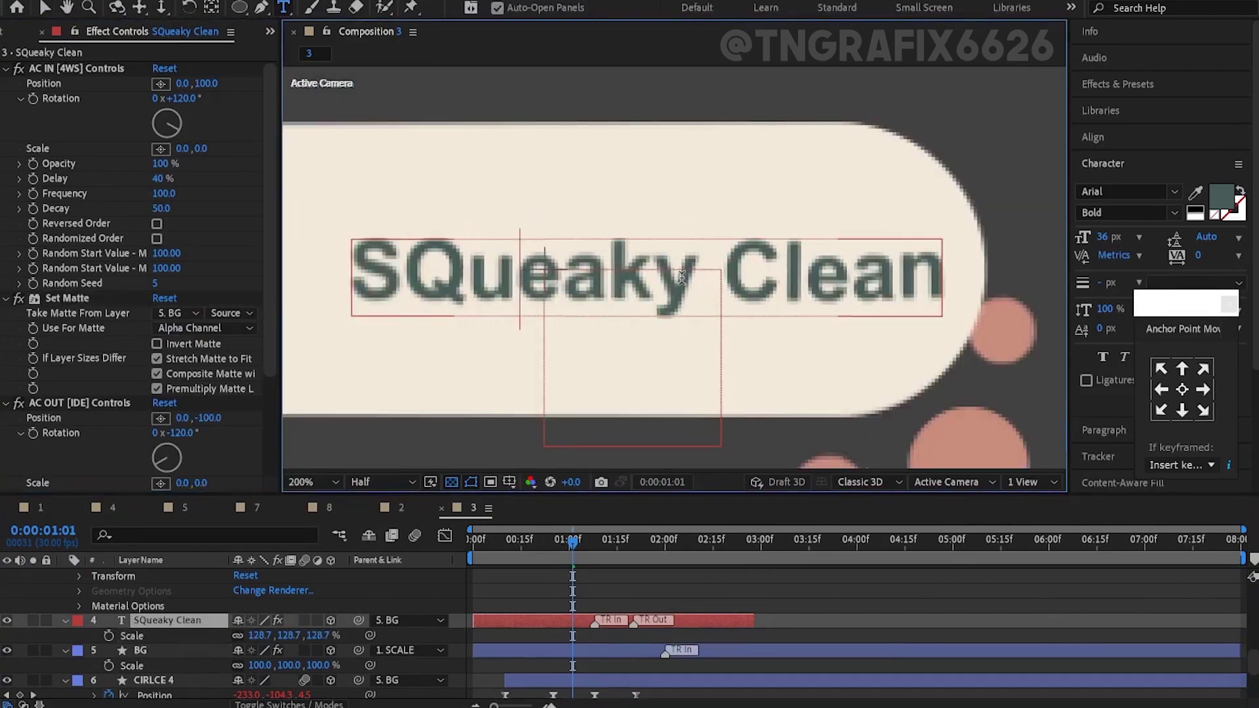
key(Right)
key(Right)
key(Delete)
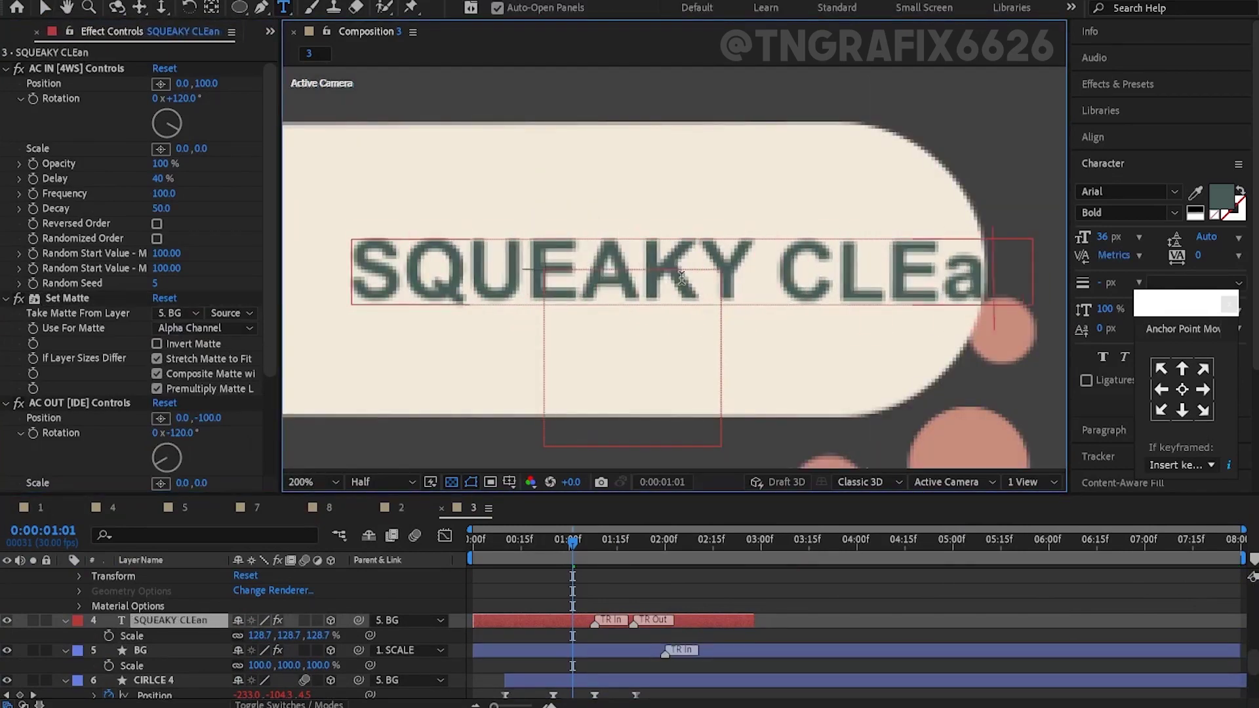
key(BackSpace)
text(N)
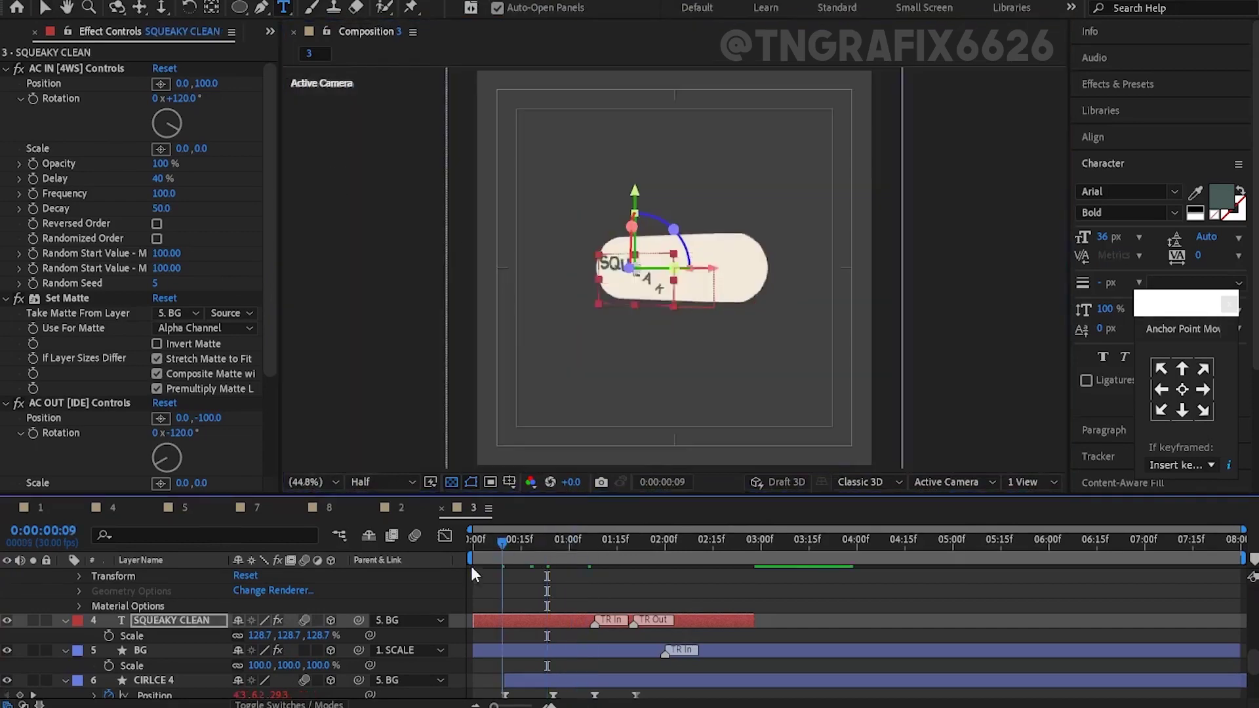
Centre the SQUEAKY CLEAN text in the badge and remove its out-animation together with the TR Out marker
click(726, 374)
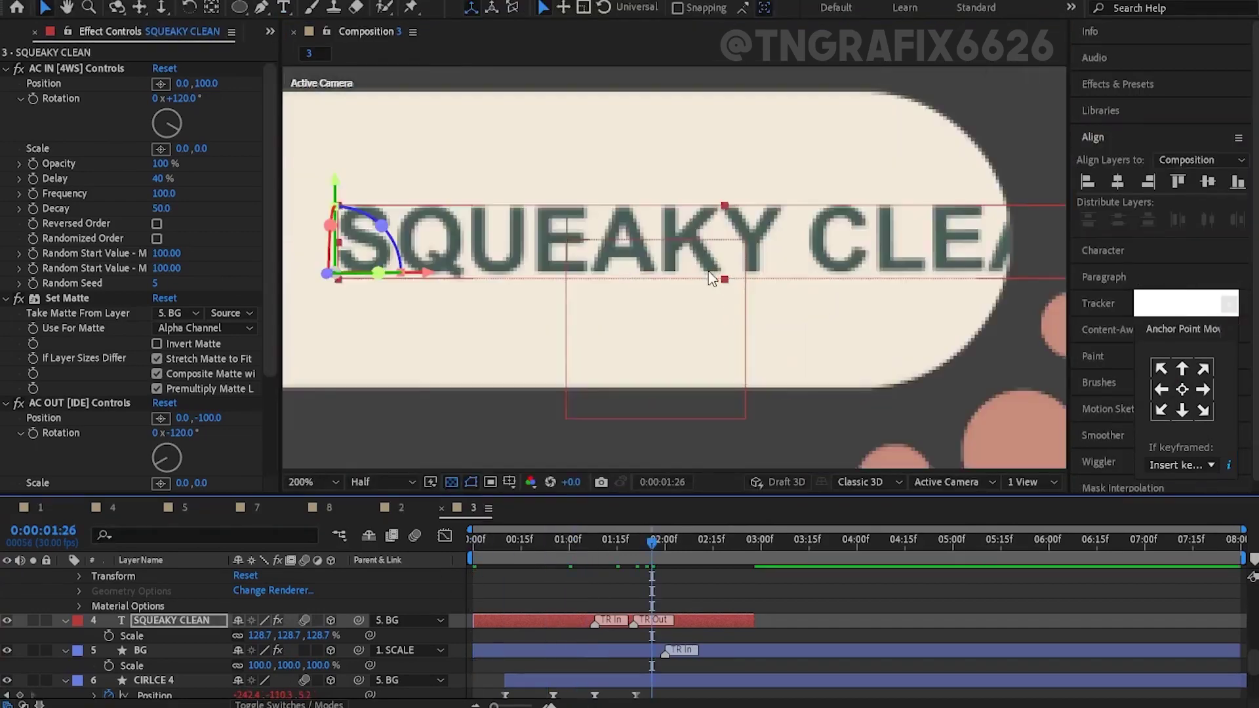
scroll(704, 235, down, 2)
drag(705, 235, 709, 234)
click(1102, 250)
click(1173, 191)
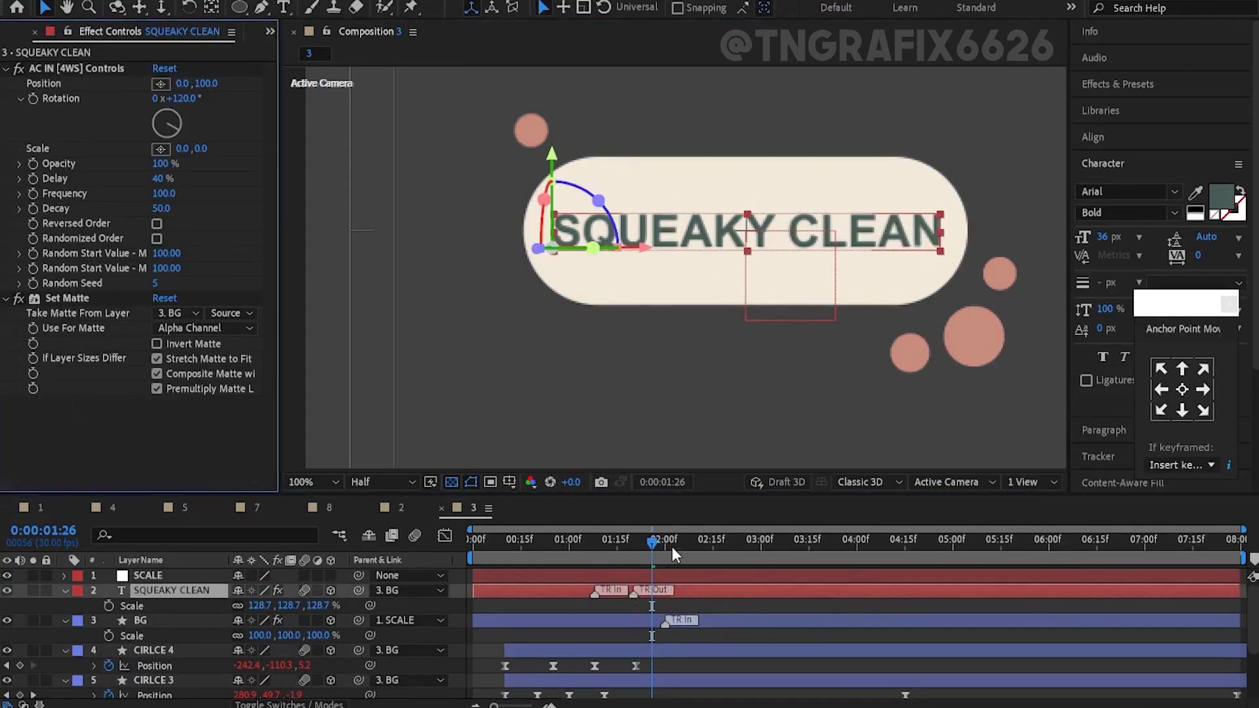
right_click(634, 592)
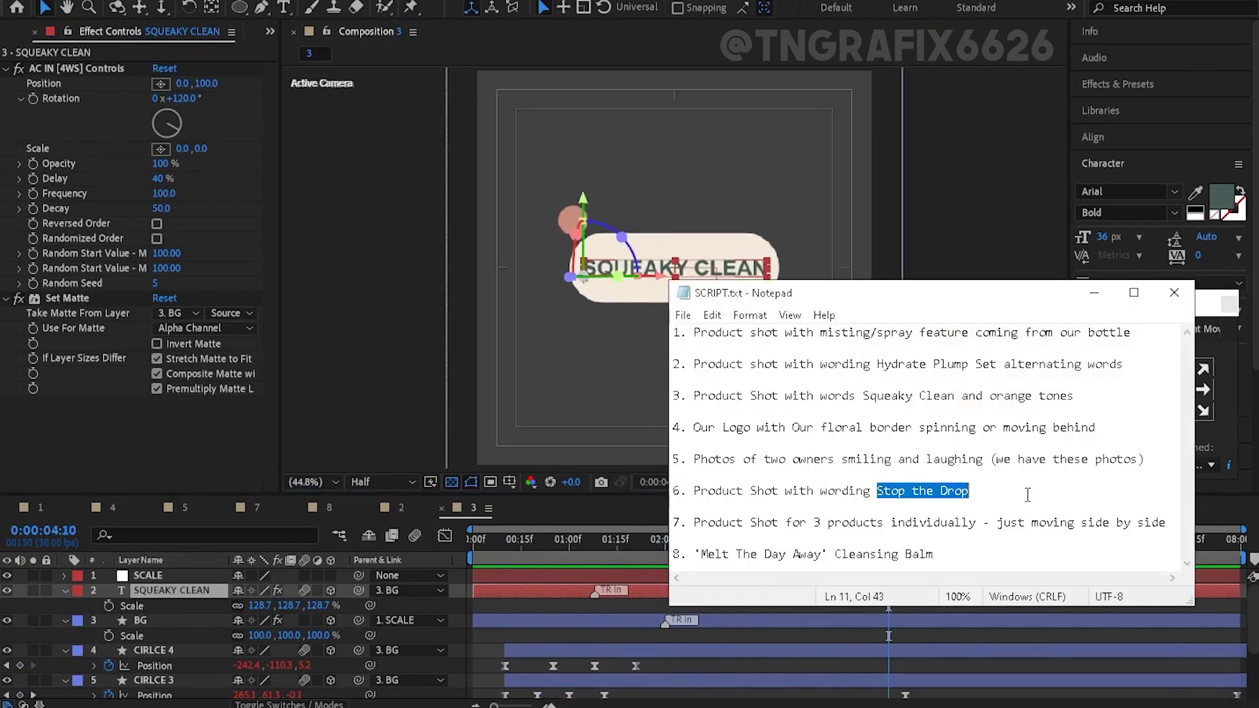
Create composition 6 from a copy of composition 2 and change its three words to STOP, THE and DROP
click(23, 31)
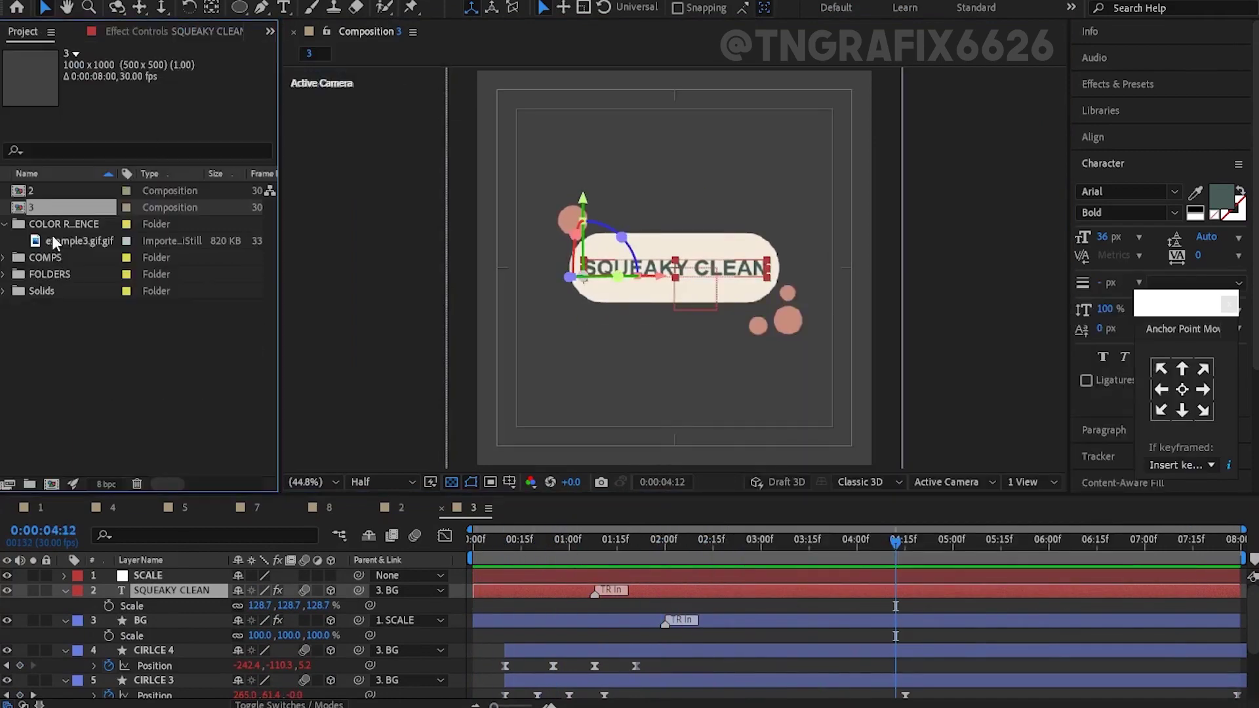
right_click(43, 224)
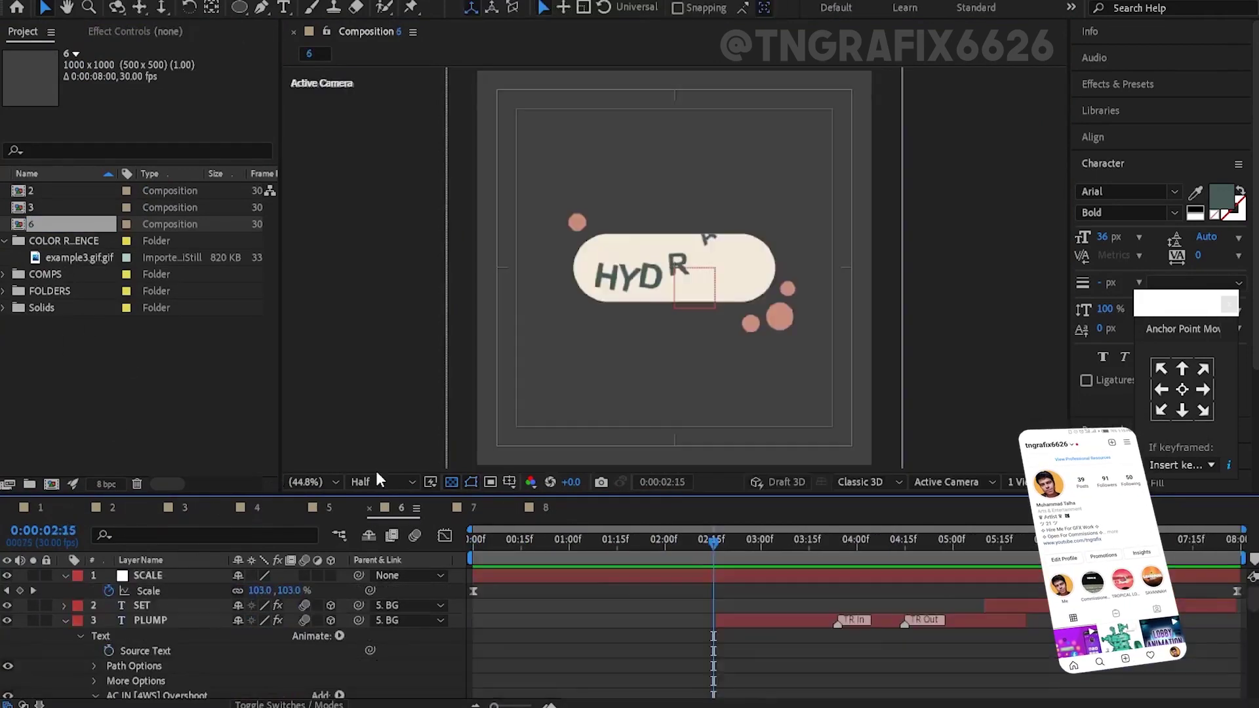
scroll(158, 597, down, 5)
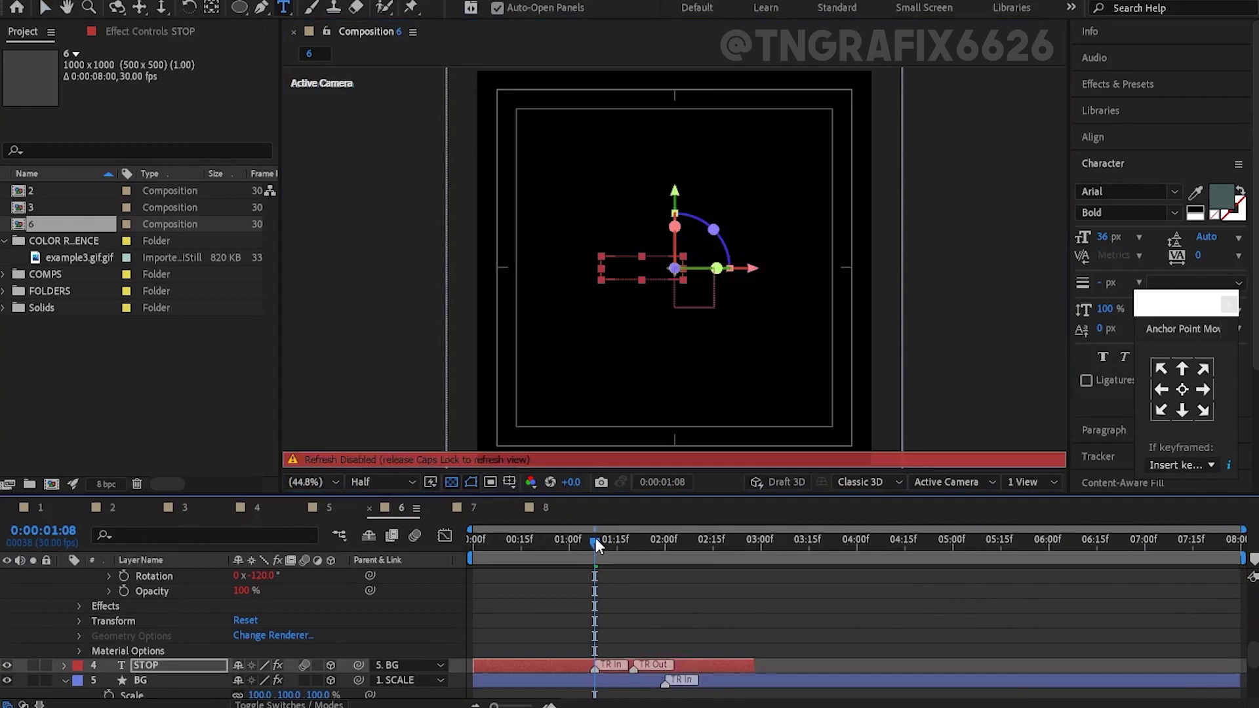
key(Caps_Lock)
key(v)
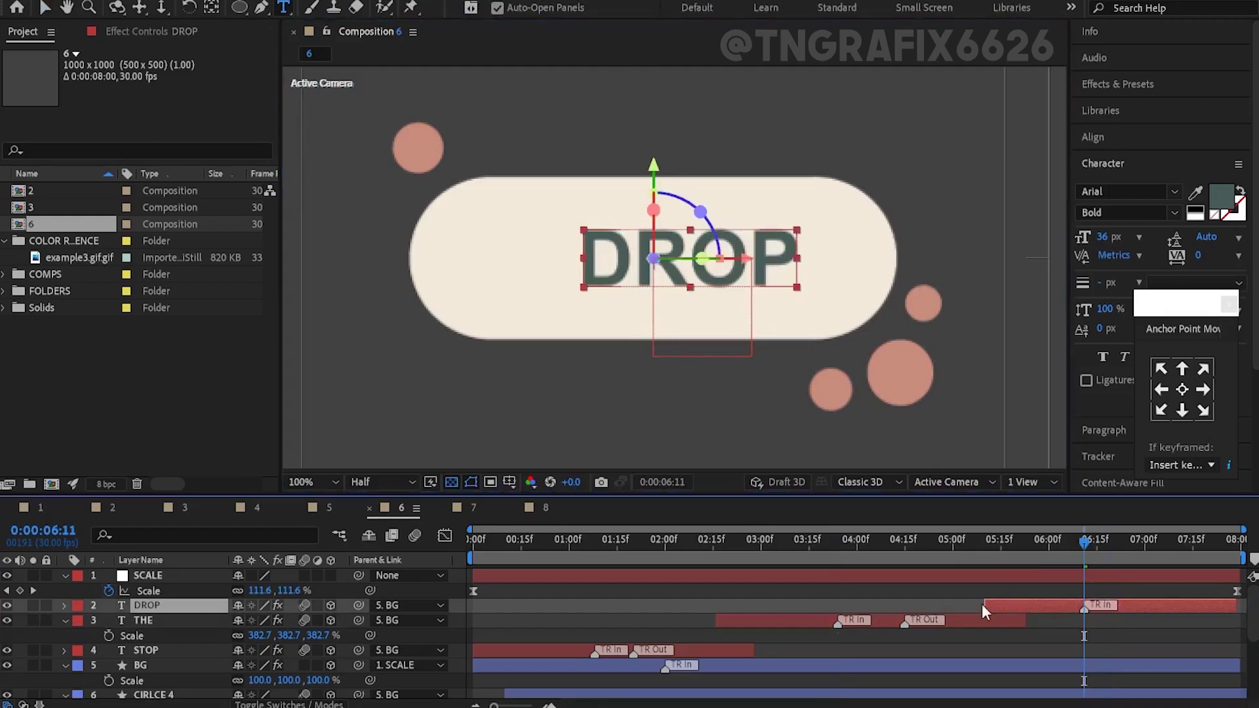
Set the DROP text's Scale to 347.7% and play the STOP, THE, DROP animation from the start
key(s)
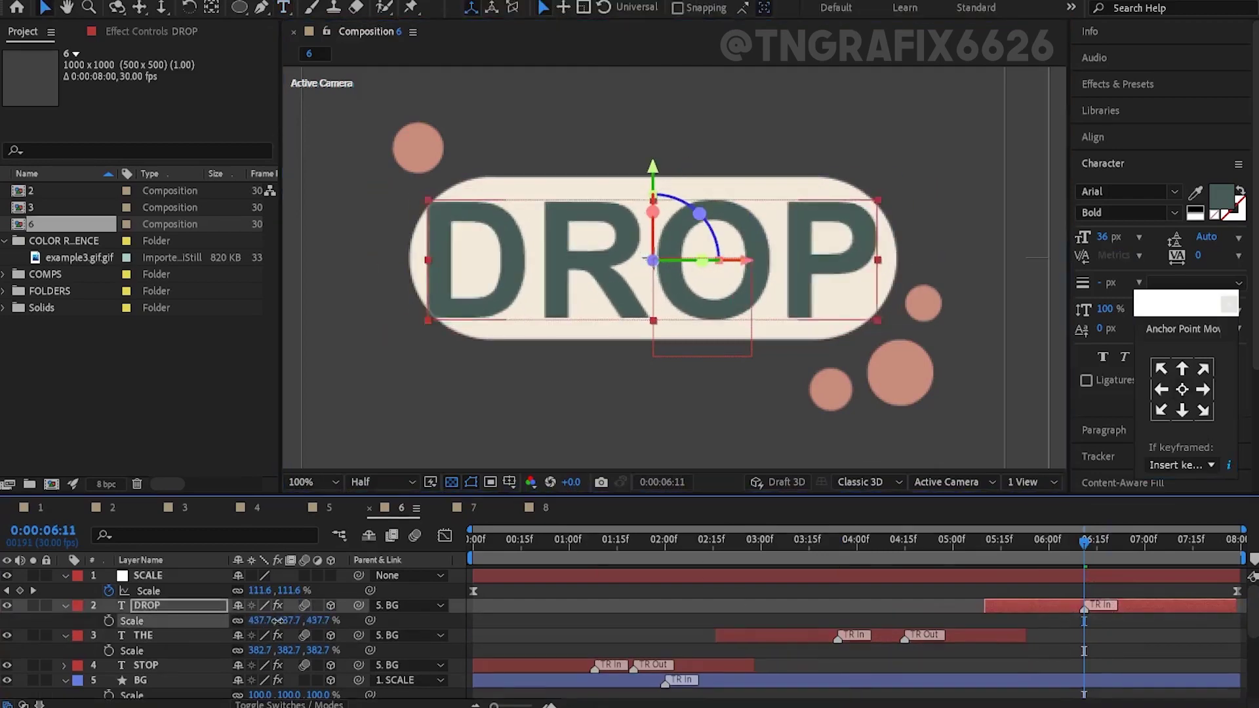
drag(1084, 539, 572, 660)
key(space)
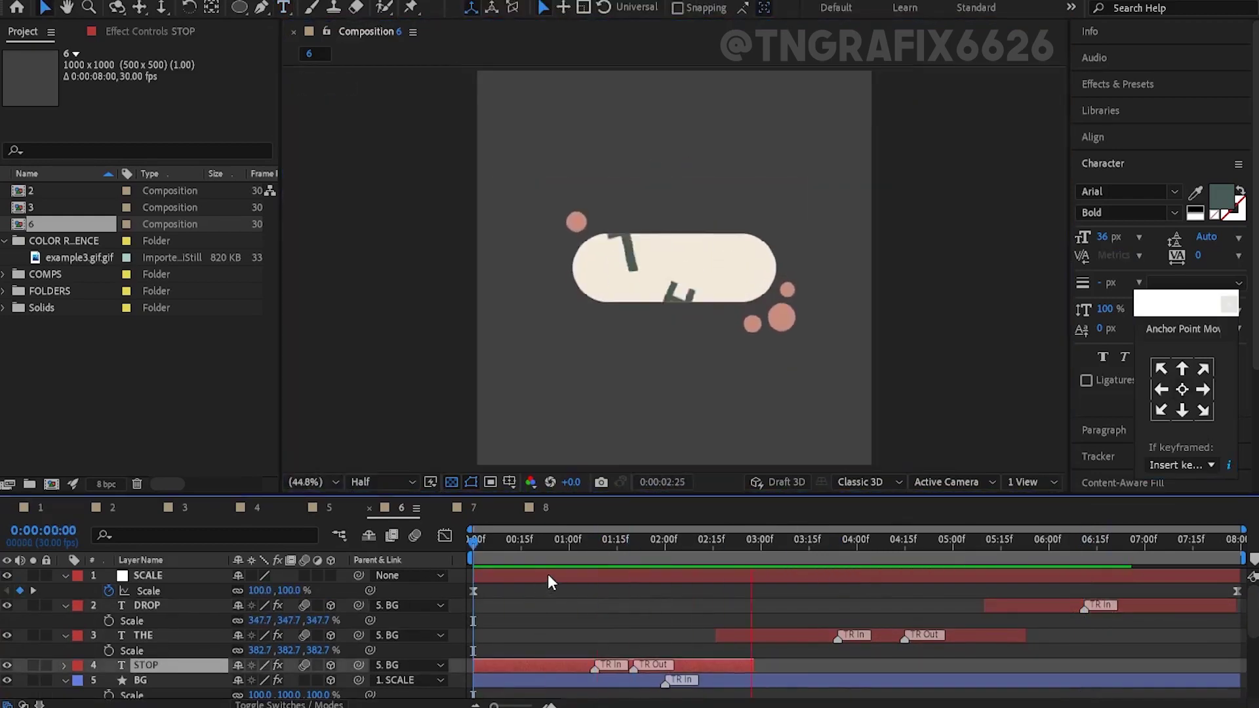
Return to composition 3 and show the layer controls in its viewer
click(127, 509)
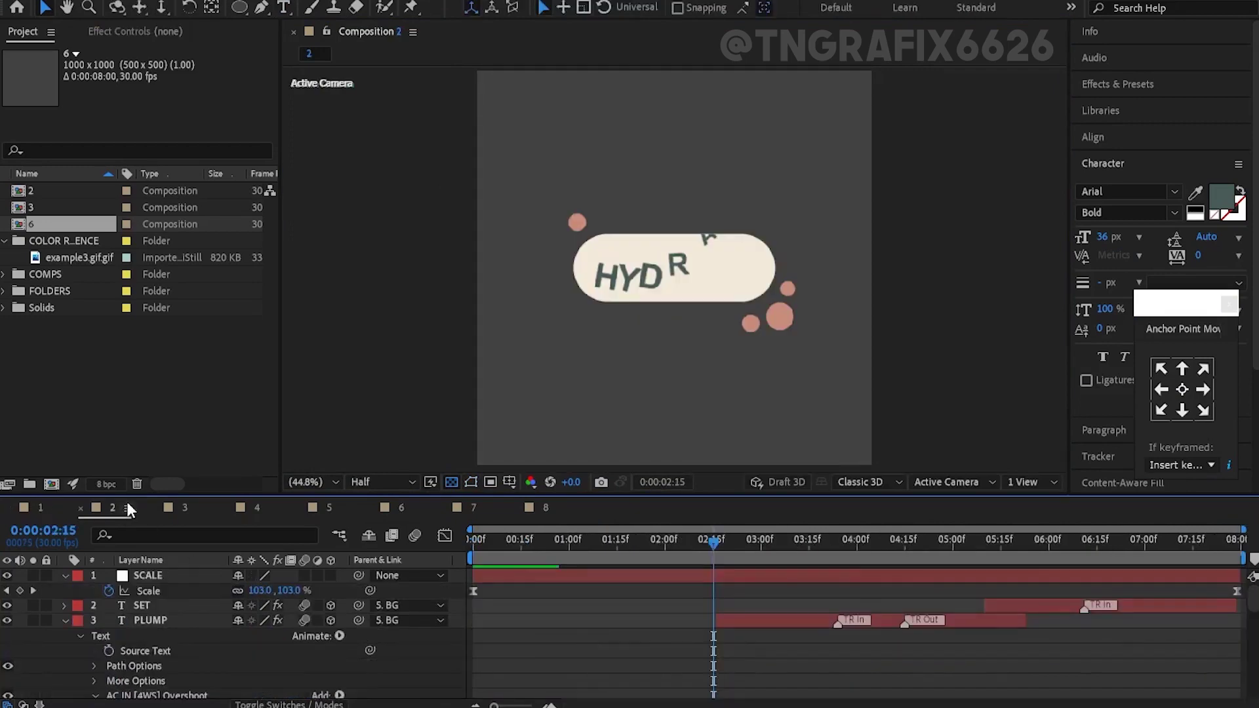
key(Home)
click(185, 508)
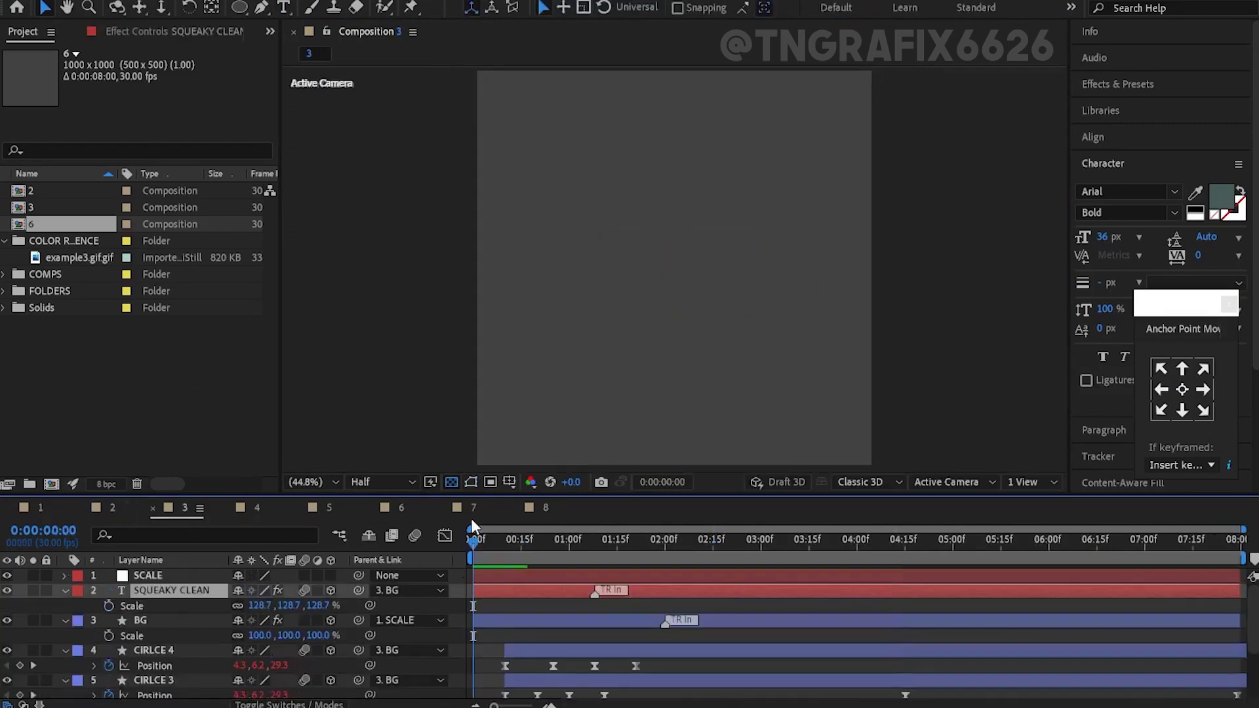
click(282, 0)
click(308, 360)
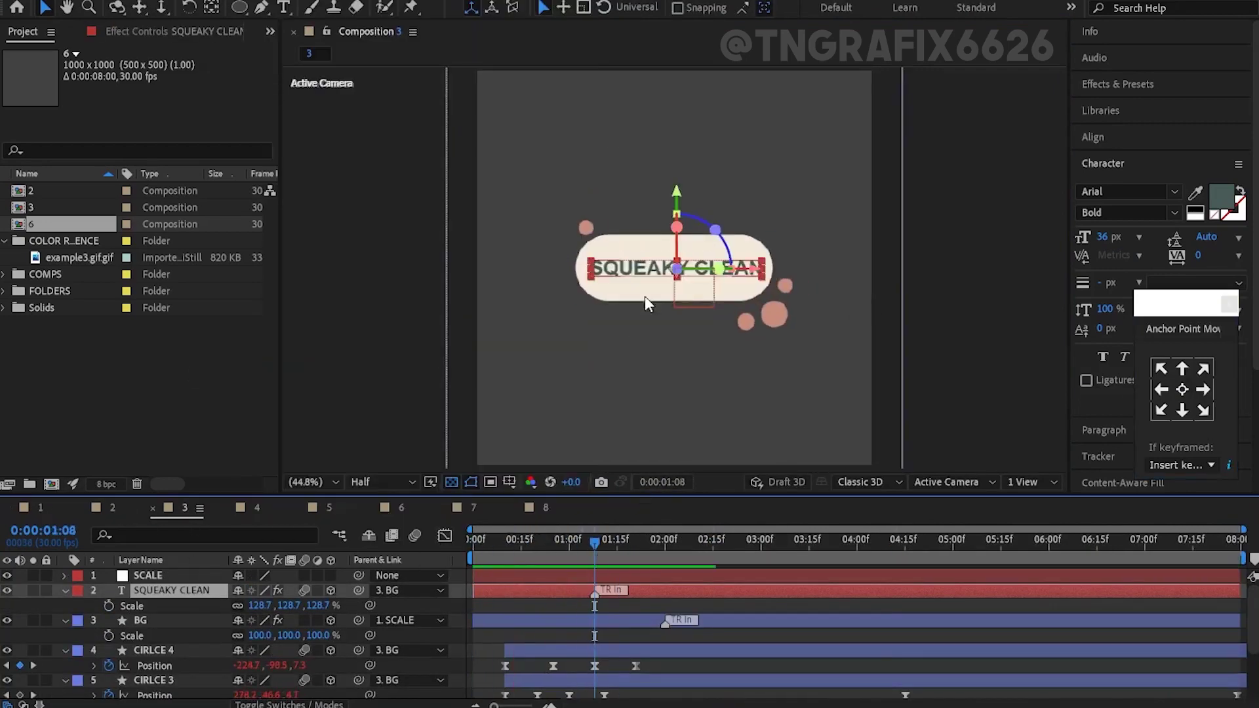
Split the badge text onto two lines, SQUEAKY above CLEAN, and centre-align the paragraph
key(slash)
double_click(739, 266)
key(Return)
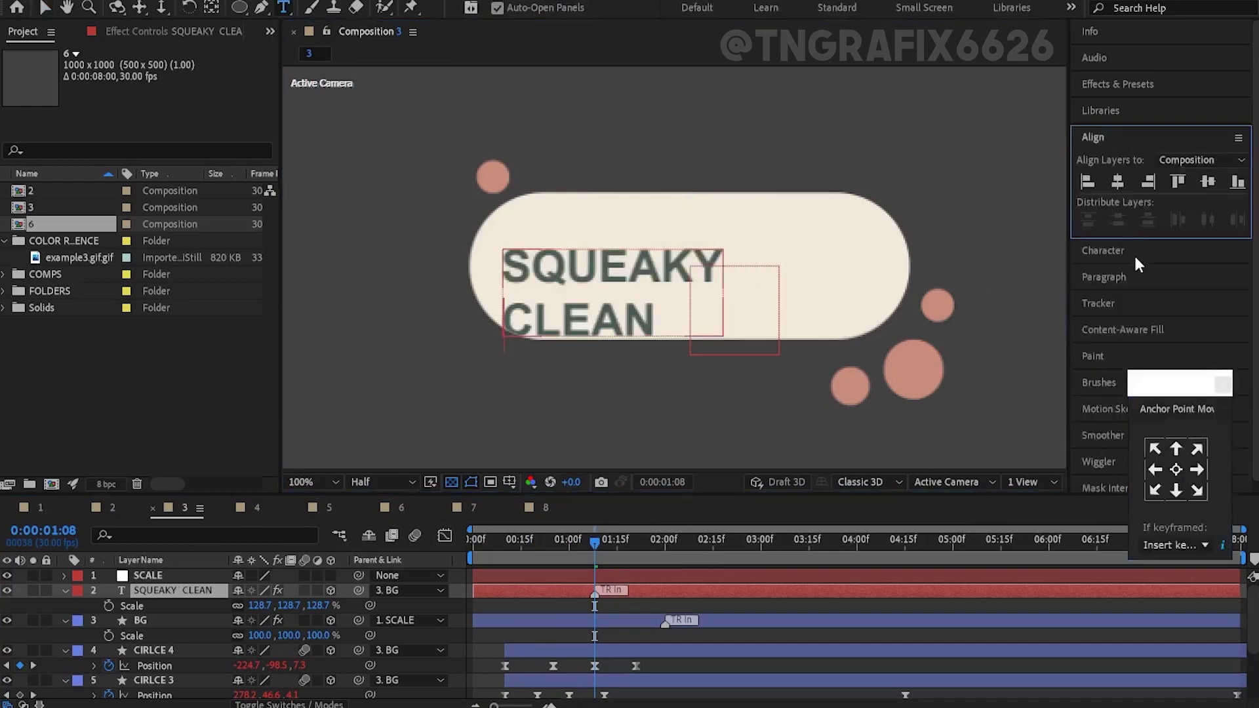
click(1131, 274)
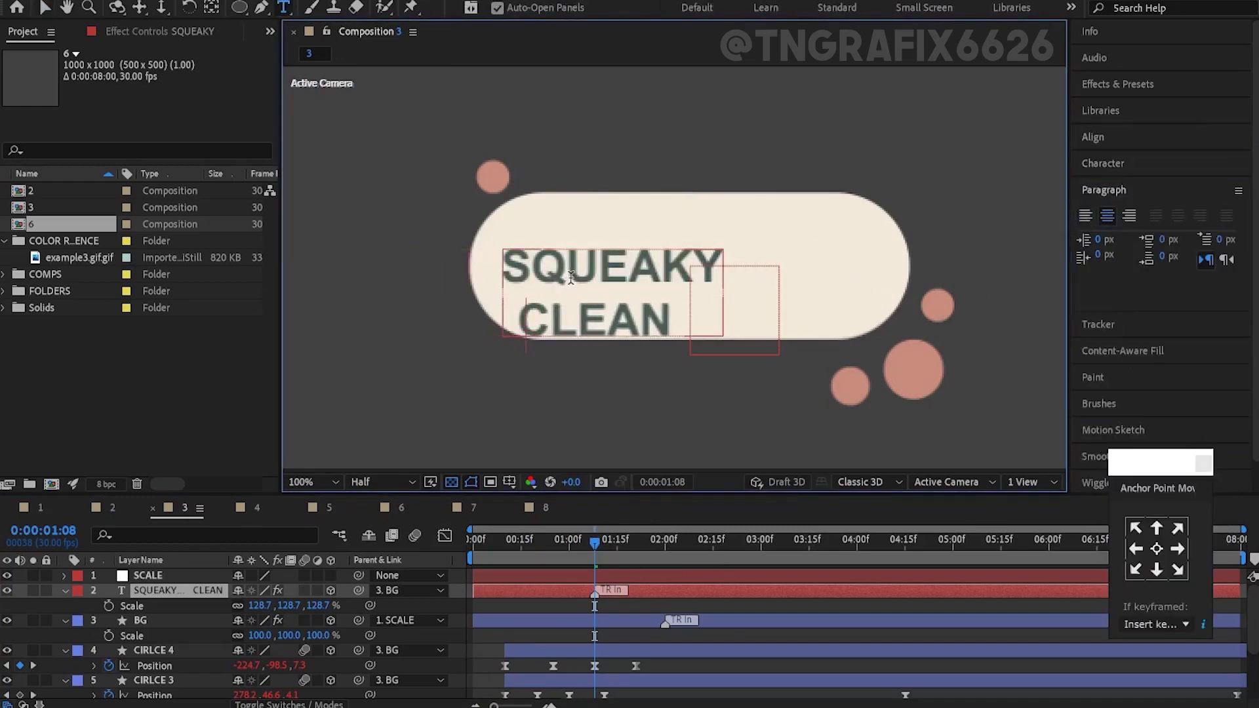
key(Escape)
key(v)
Centre the two-line text's anchor point and enlarge the text to a Scale of 167.7% within the badge
click(1156, 548)
drag(594, 543, 626, 544)
key(shift+slash)
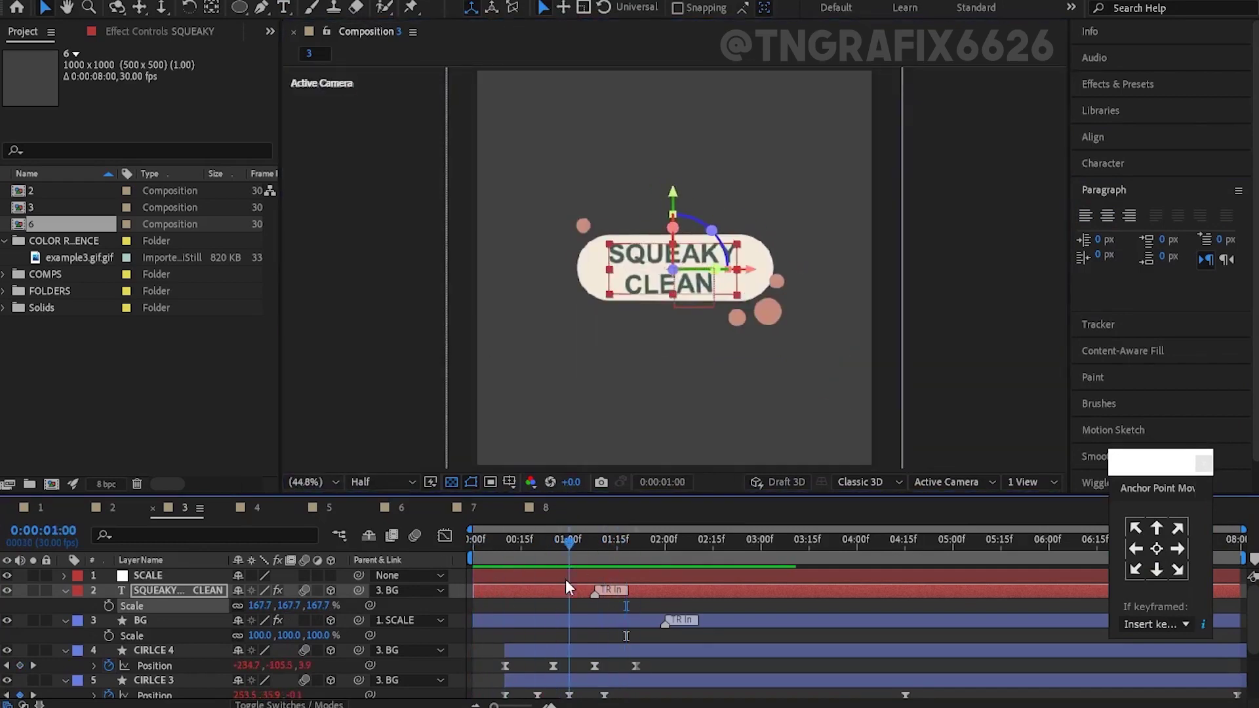
click(546, 606)
drag(493, 565, 666, 557)
Set the SQUEAKY CLEAN layer's parent to None and play the animation from the start
click(410, 590)
key(Home)
key(space)
key(space)
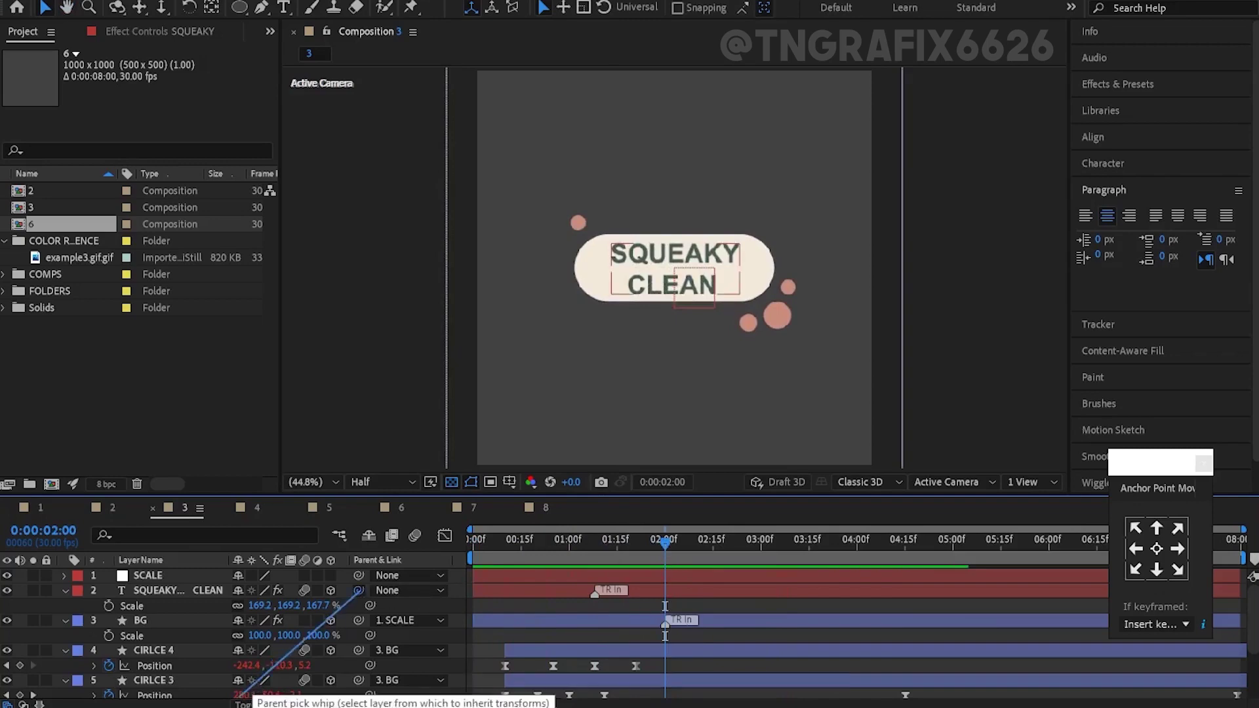
drag(242, 698, 241, 701)
End composition 3's work area at 0:00:04:15 and move the floating anchor point panel higher
mouse_move(665, 543)
mouse_down()
mouse_move(465, 559)
mouse_move(665, 546)
mouse_up()
key(Home)
key(space)
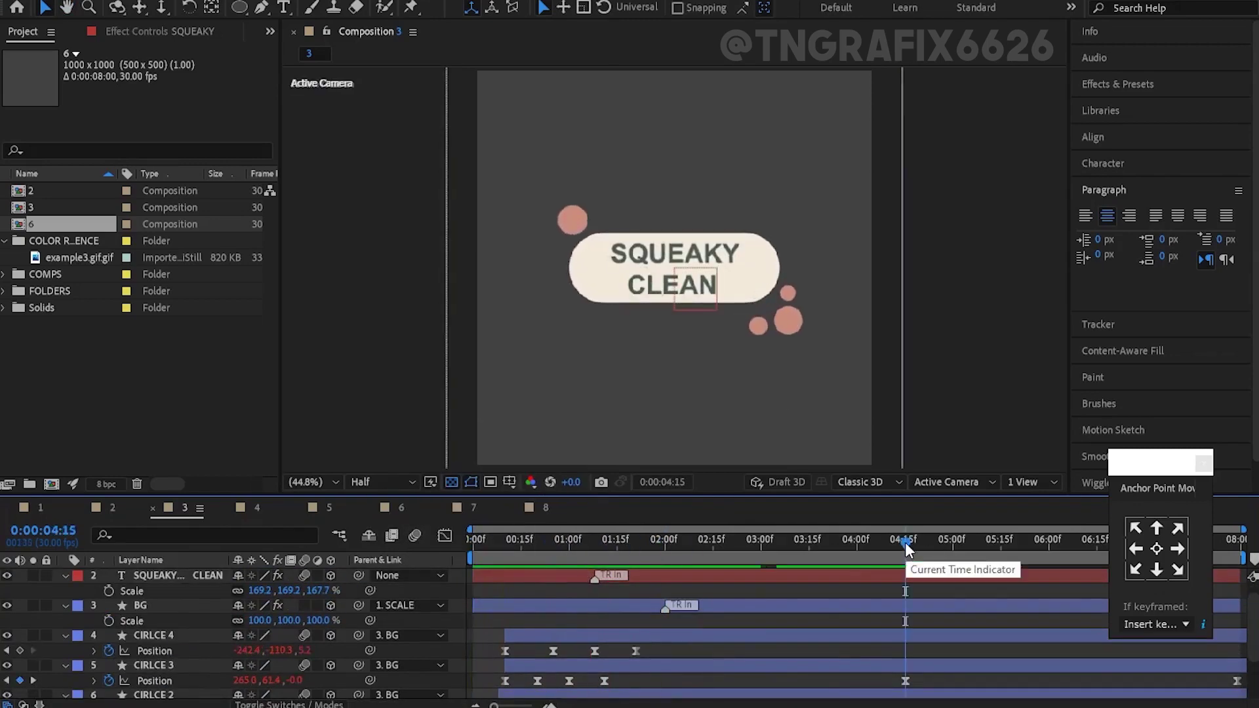
drag(1215, 447, 1190, 137)
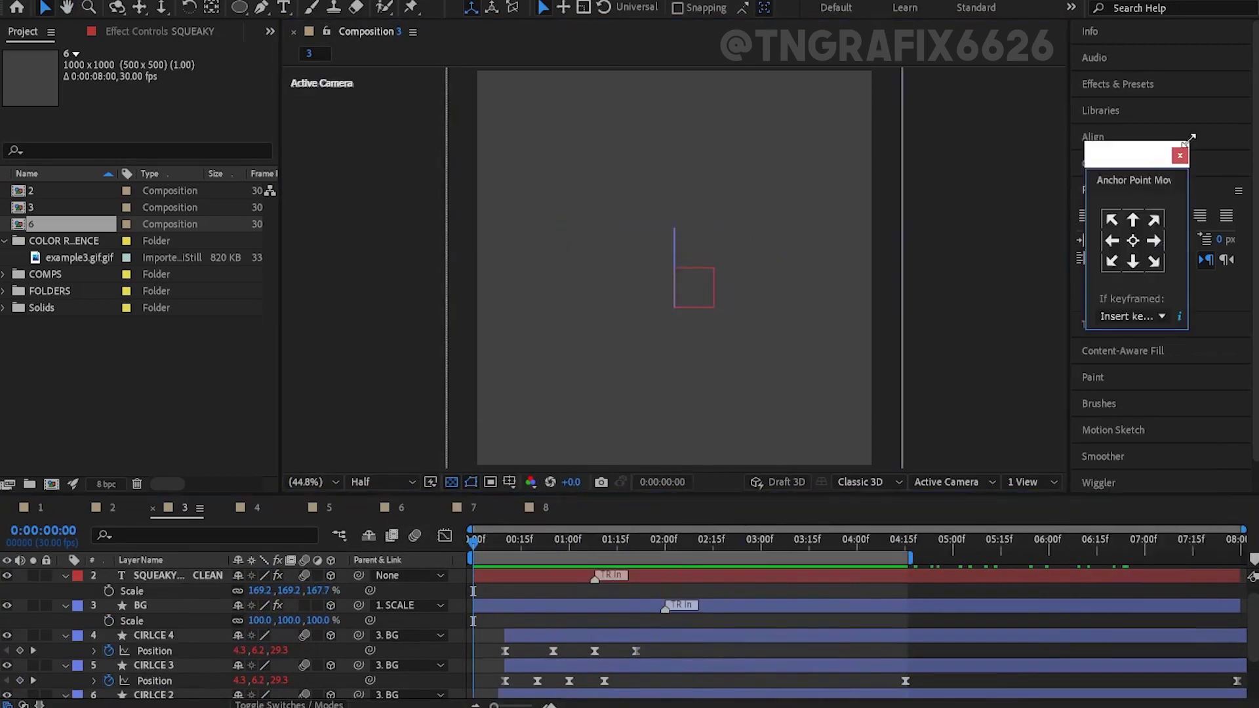